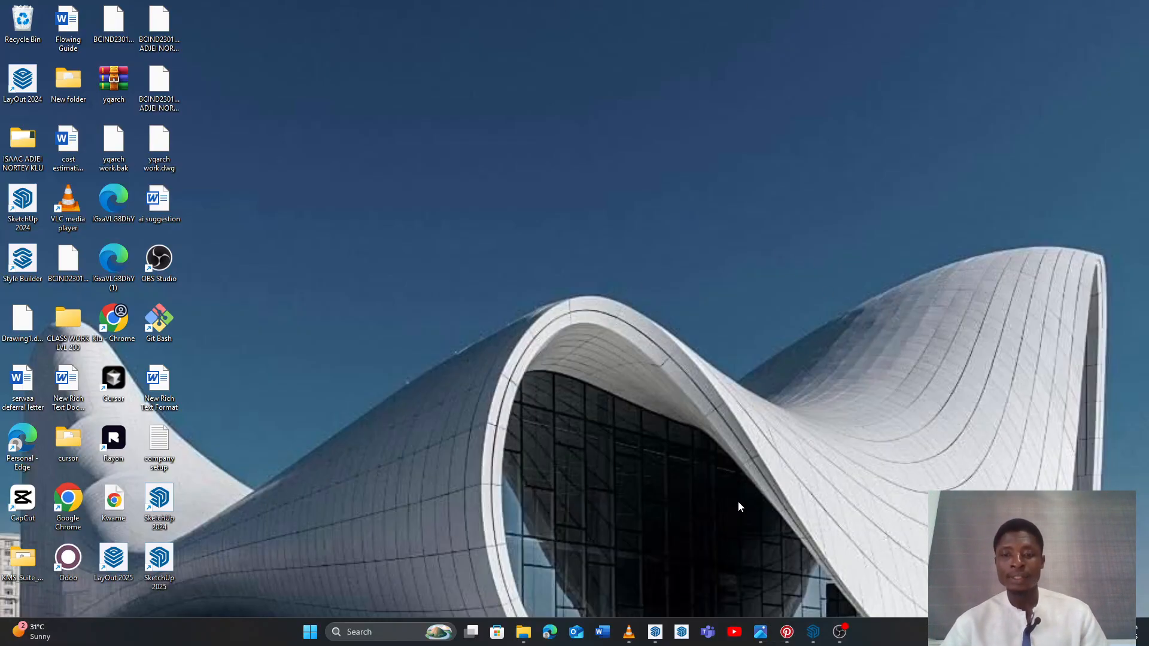
# View the hand-drawn floor plan image enlarged, and the wireless computer mouse picture on Pinterest
pyautogui.click(763, 634)
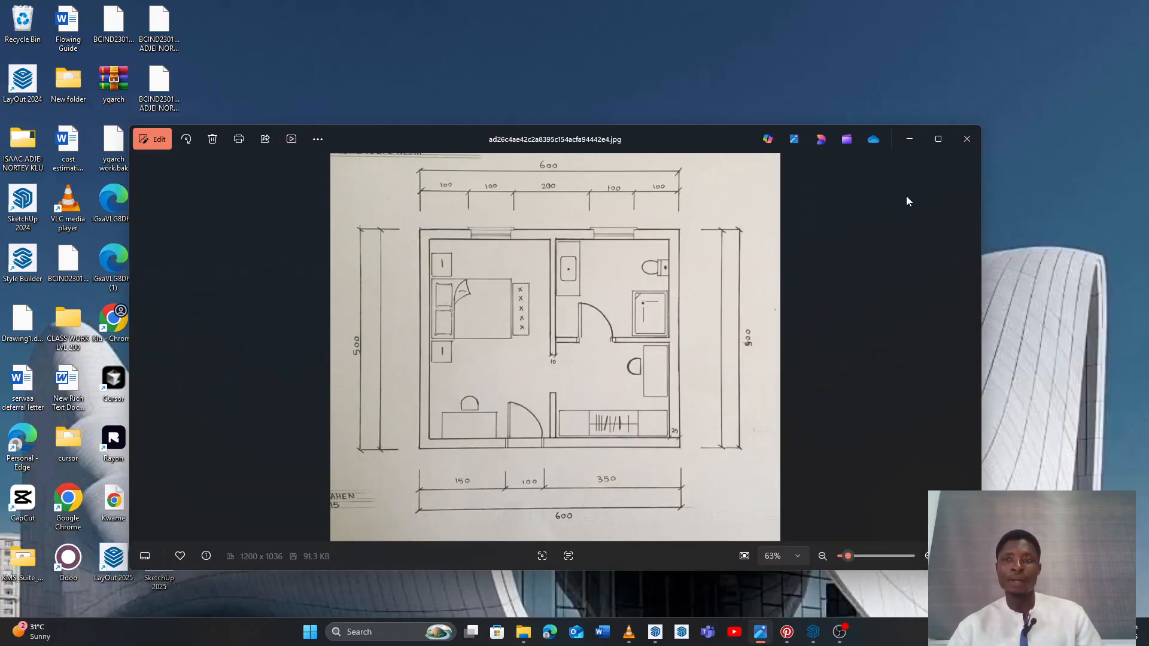
pyautogui.click(938, 141)
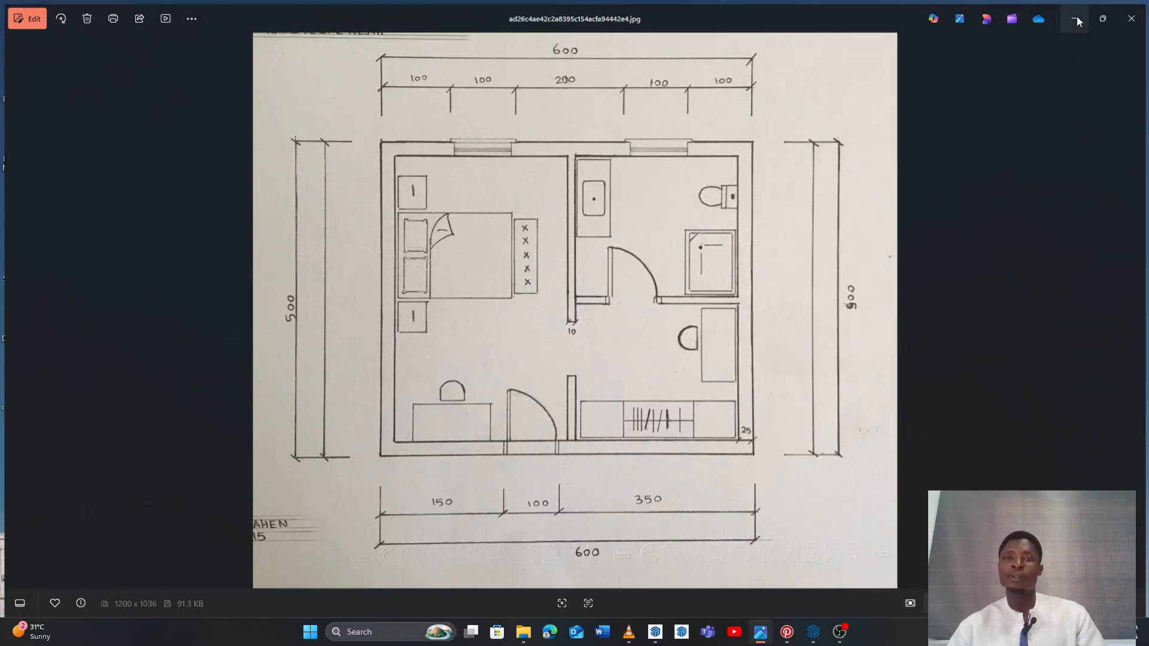
pyautogui.click(1075, 16)
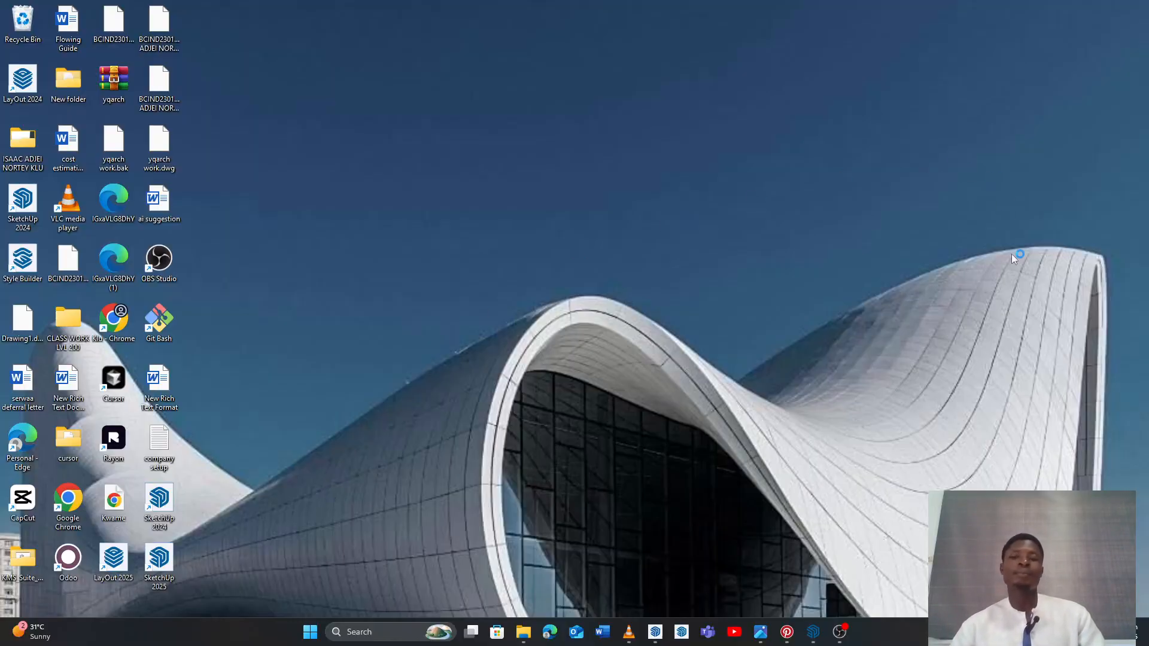
pyautogui.click(787, 632)
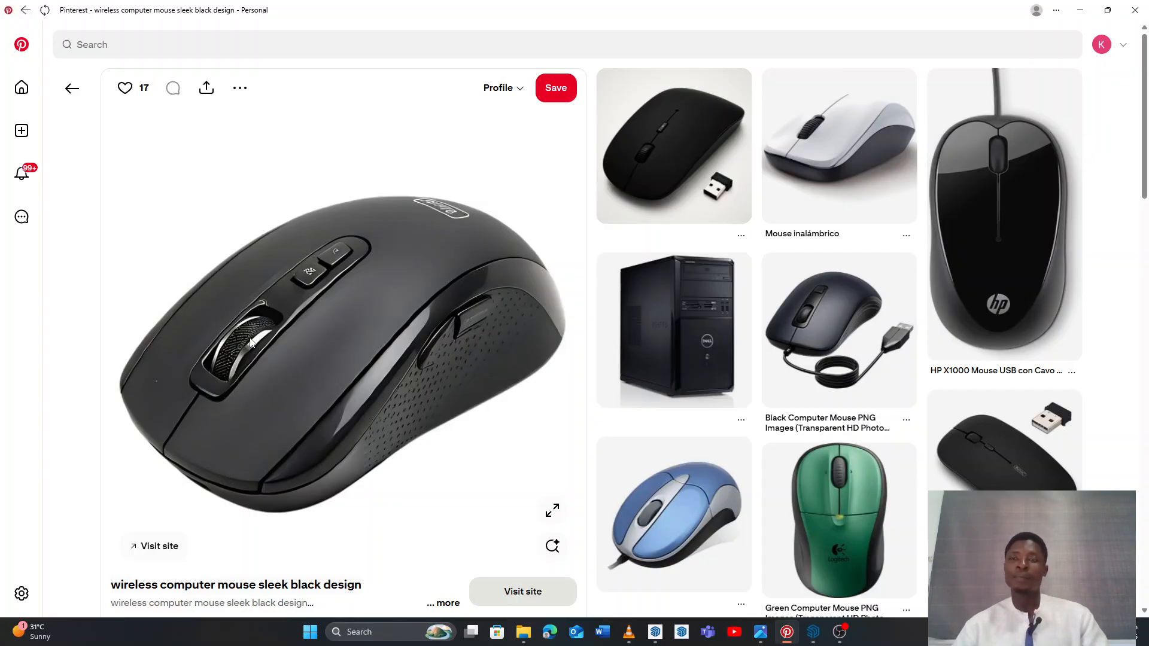
pyautogui.click(1090, 13)
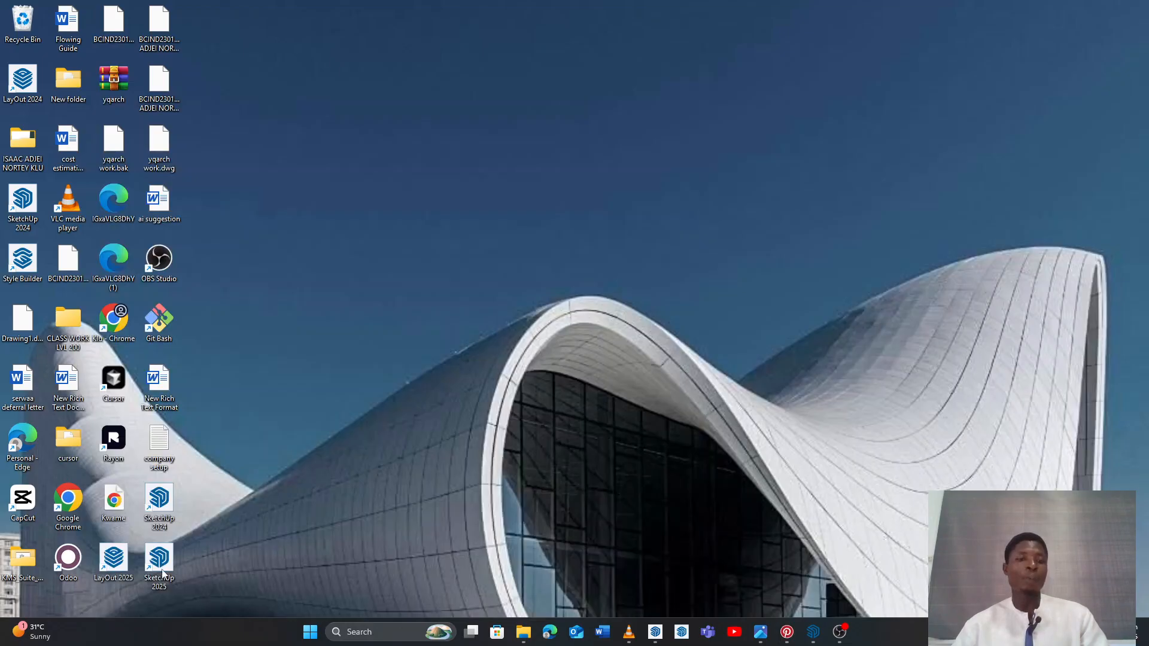
pyautogui.doubleClick(169, 565)
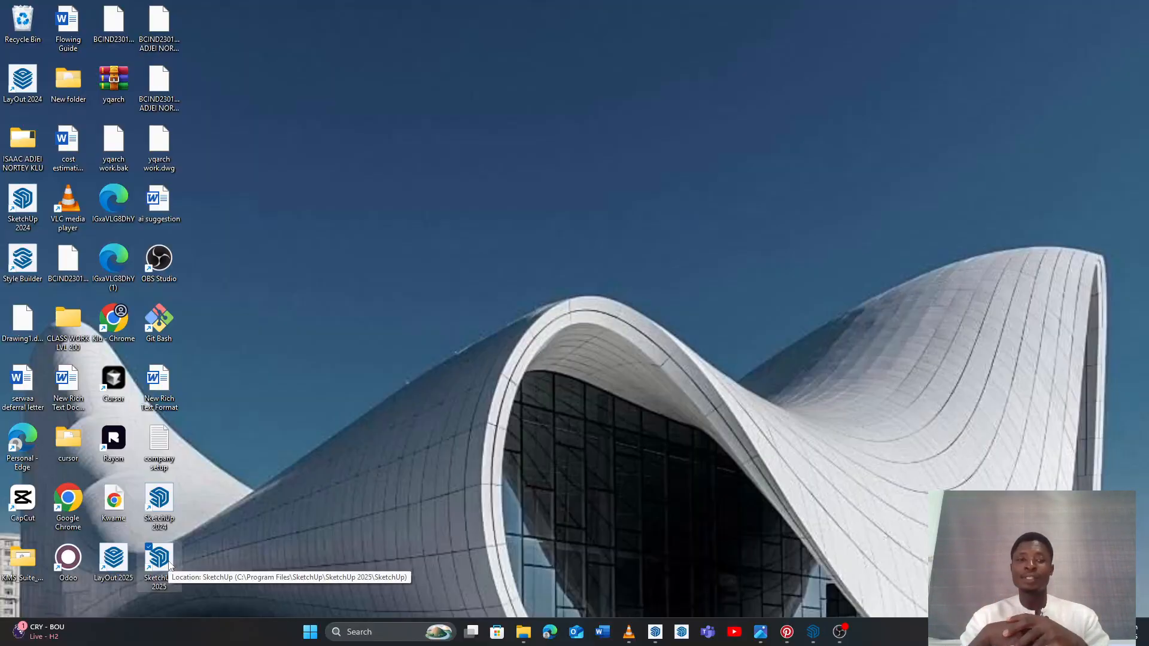
pyautogui.doubleClick(169, 564)
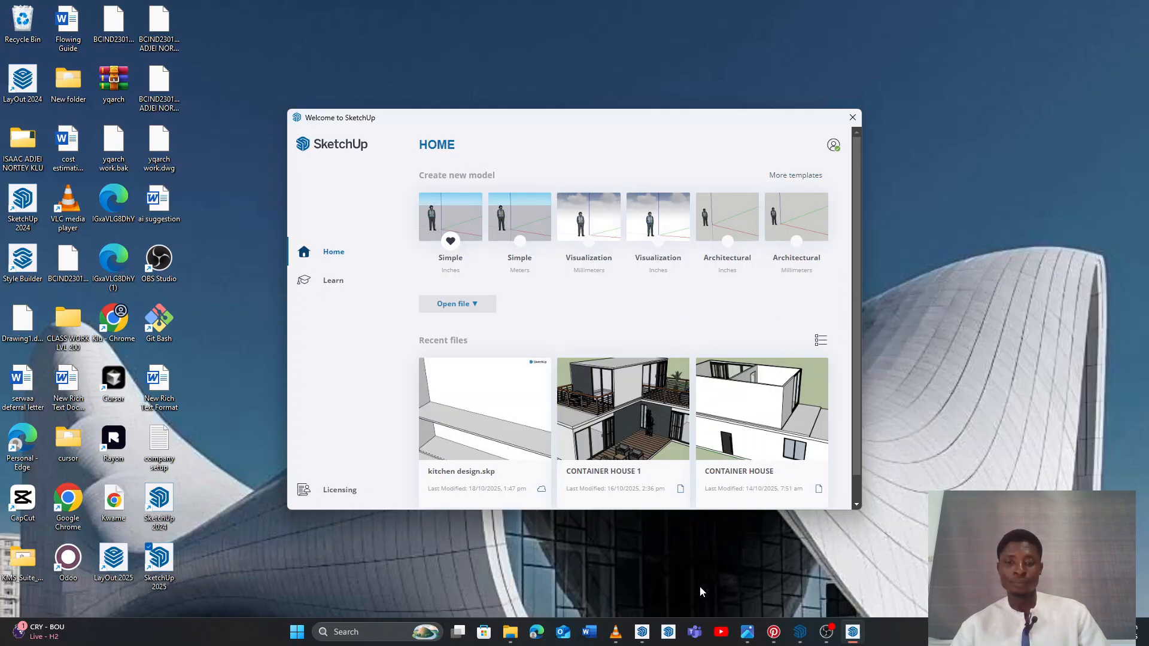
pyautogui.click(773, 634)
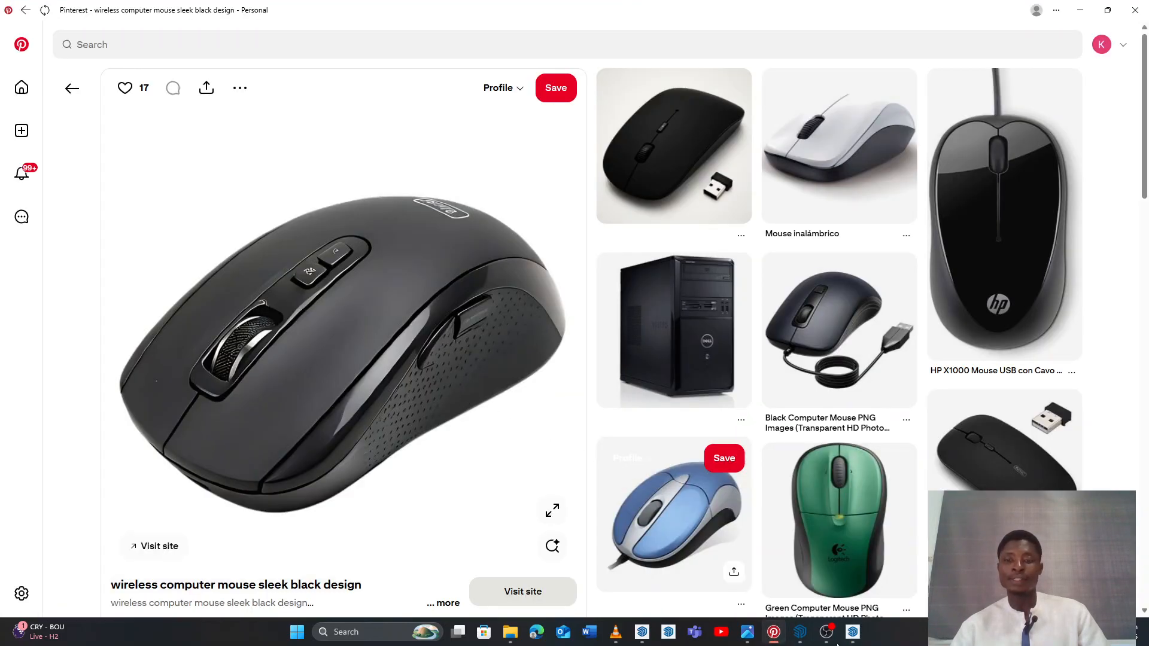
pyautogui.click(778, 640)
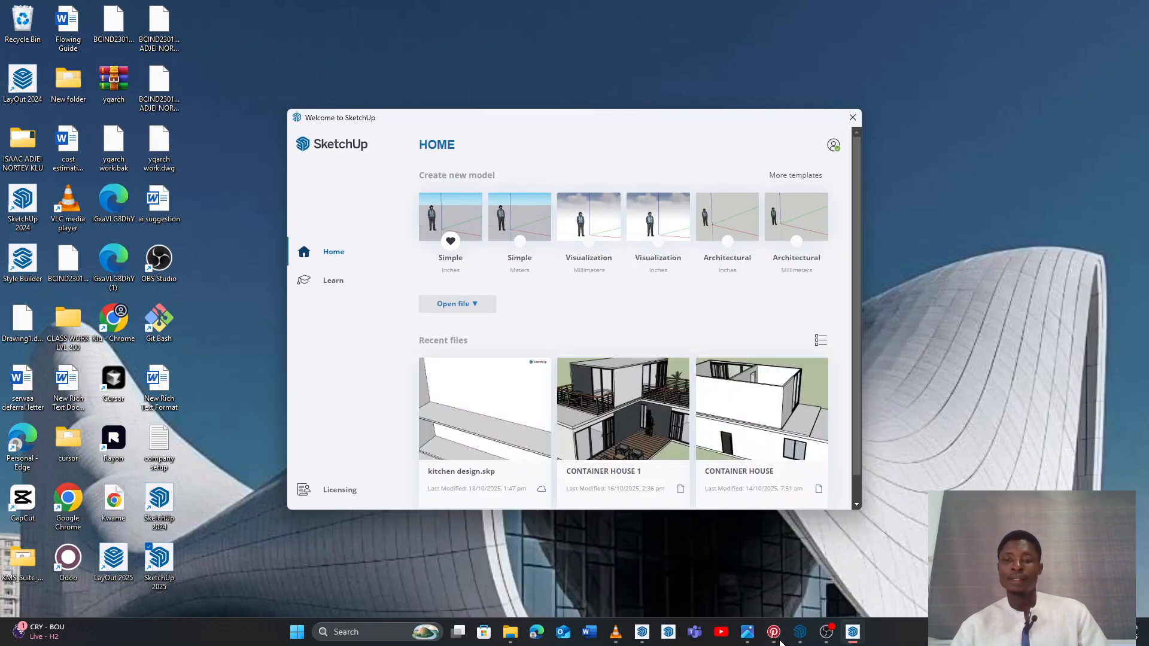
pyautogui.click(747, 633)
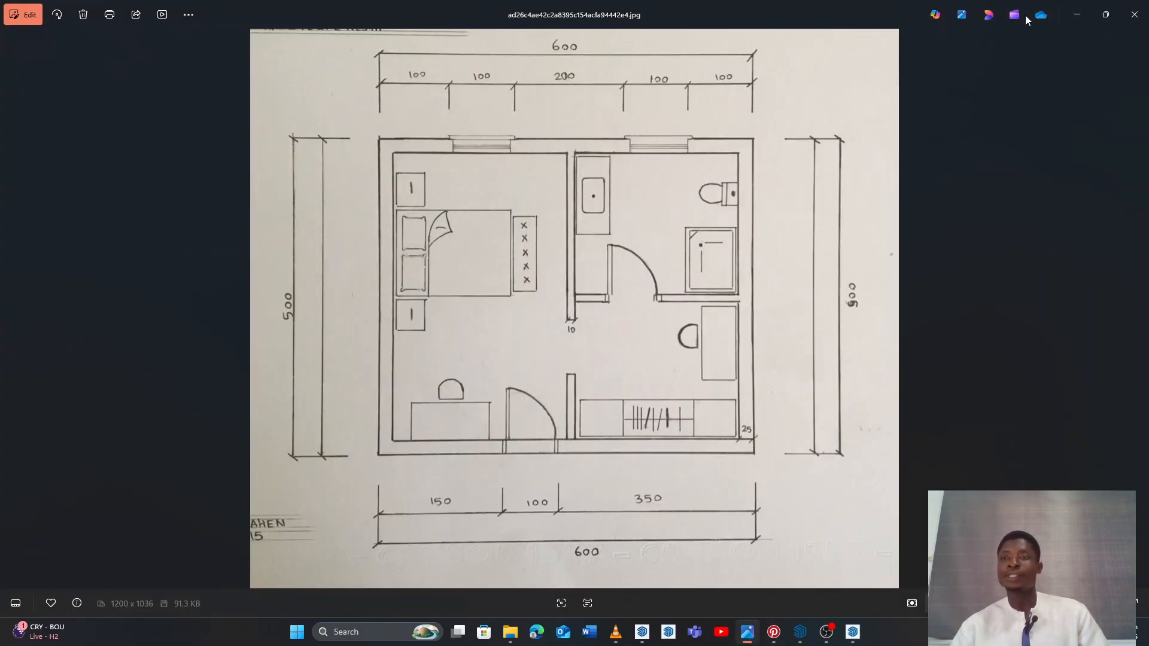
pyautogui.click(1076, 14)
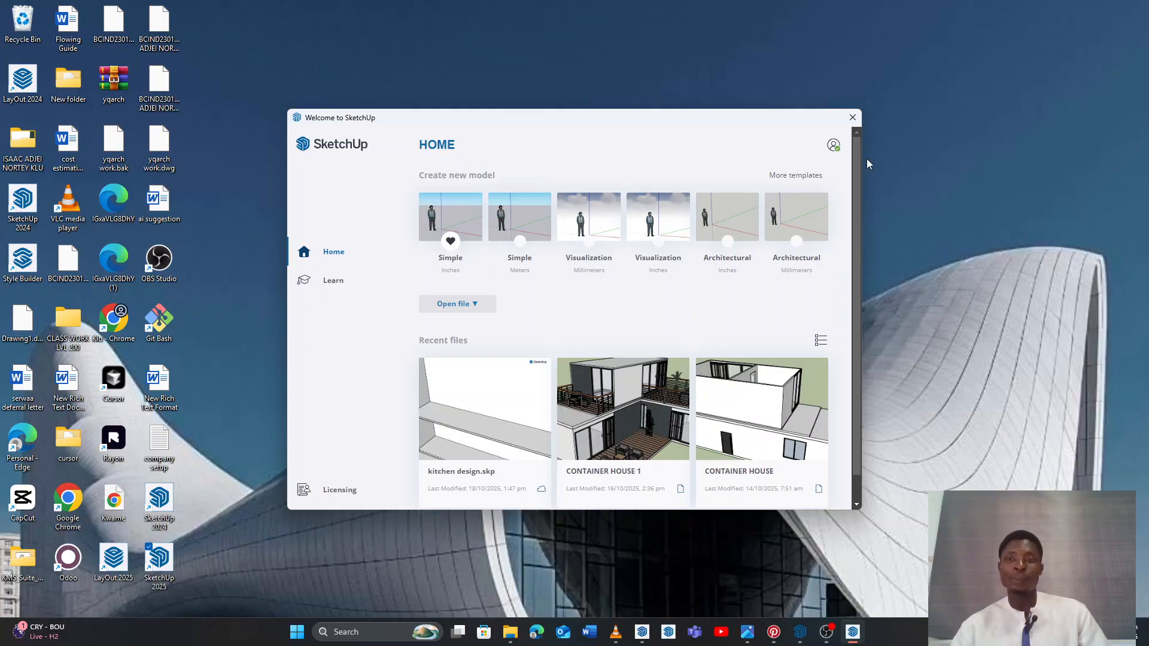
pyautogui.click(795, 175)
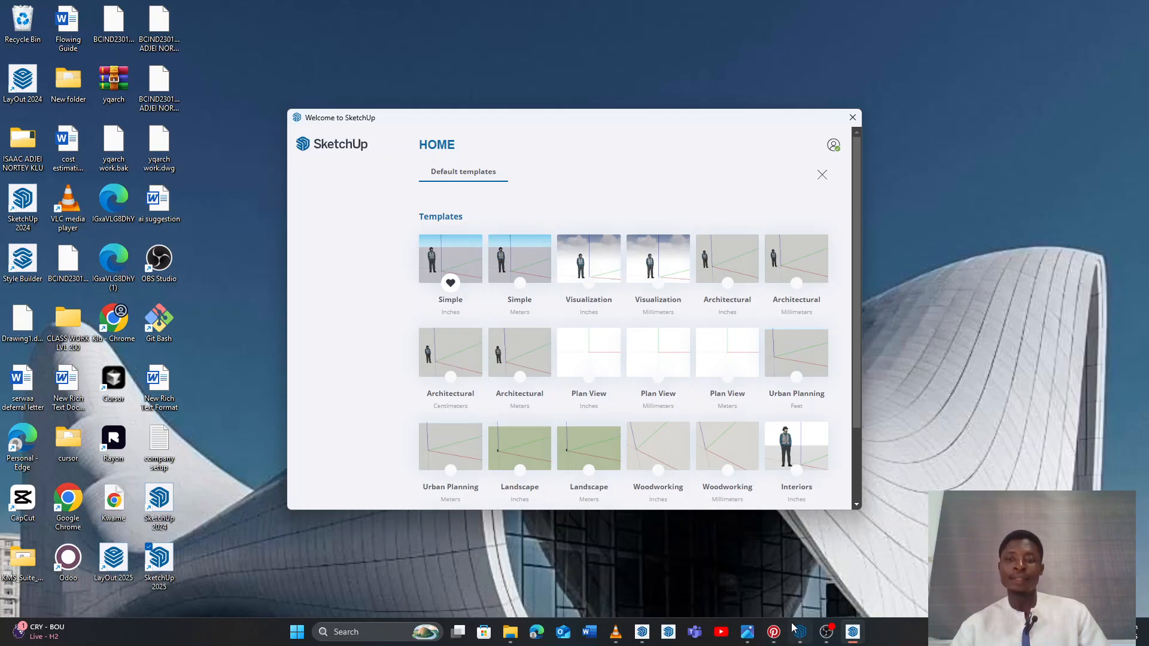
pyautogui.click(852, 117)
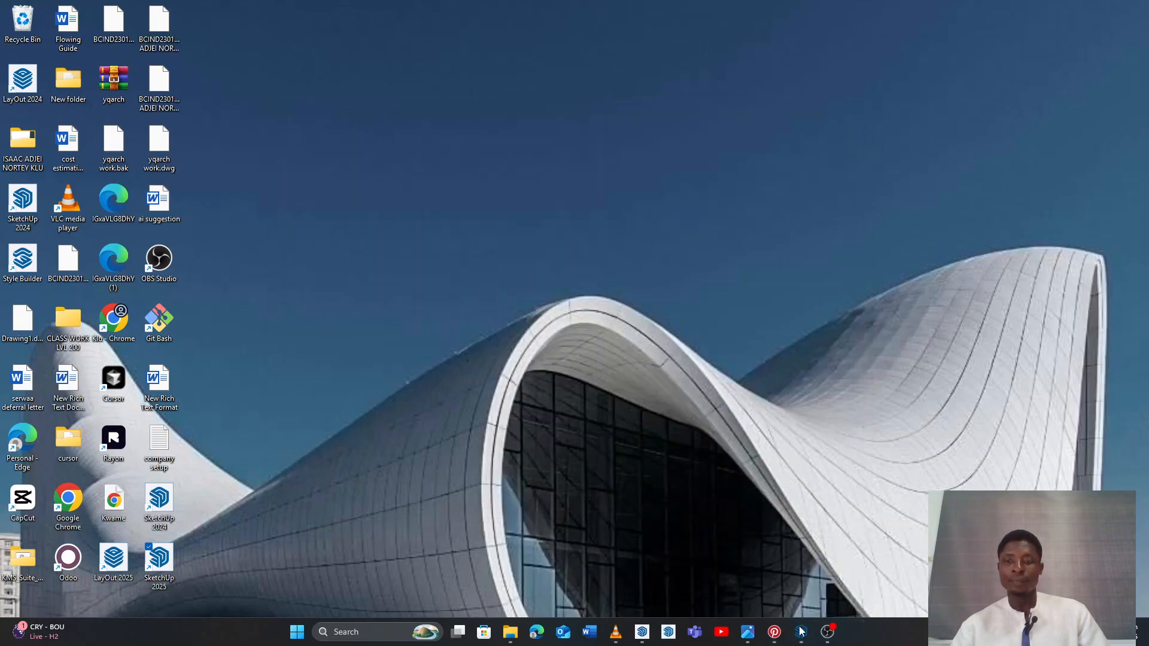
# Switch to the open untitled SketchUp model and dismiss the Enscape getting-started window
pyautogui.click(811, 627)
pyautogui.press('space')
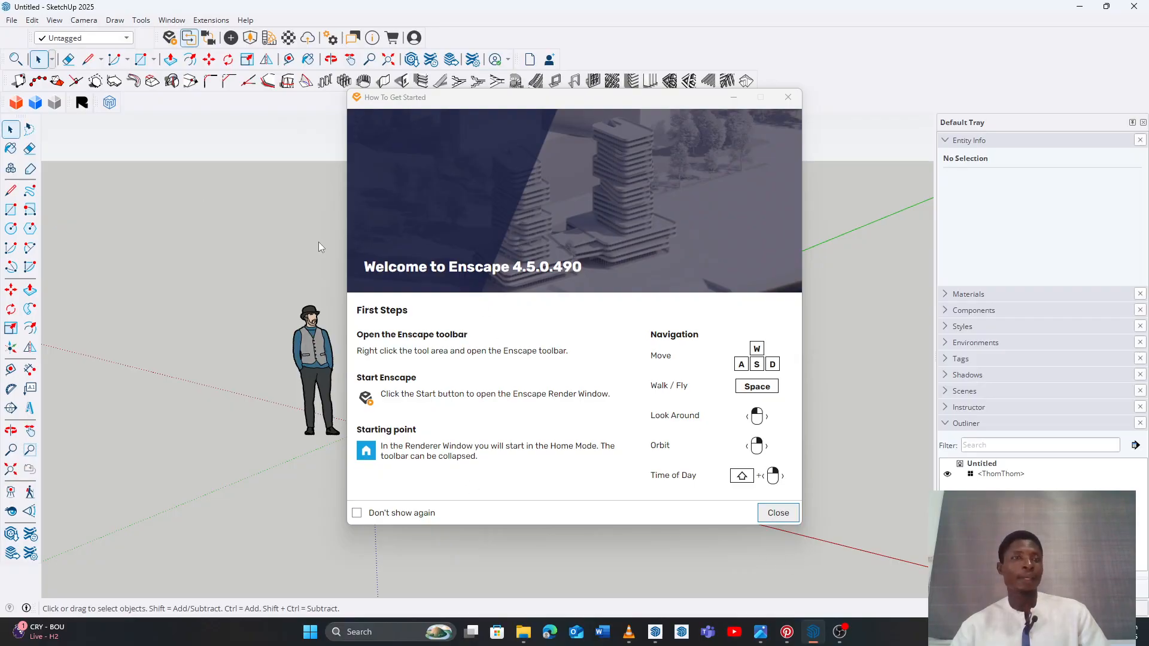
pyautogui.click(793, 97)
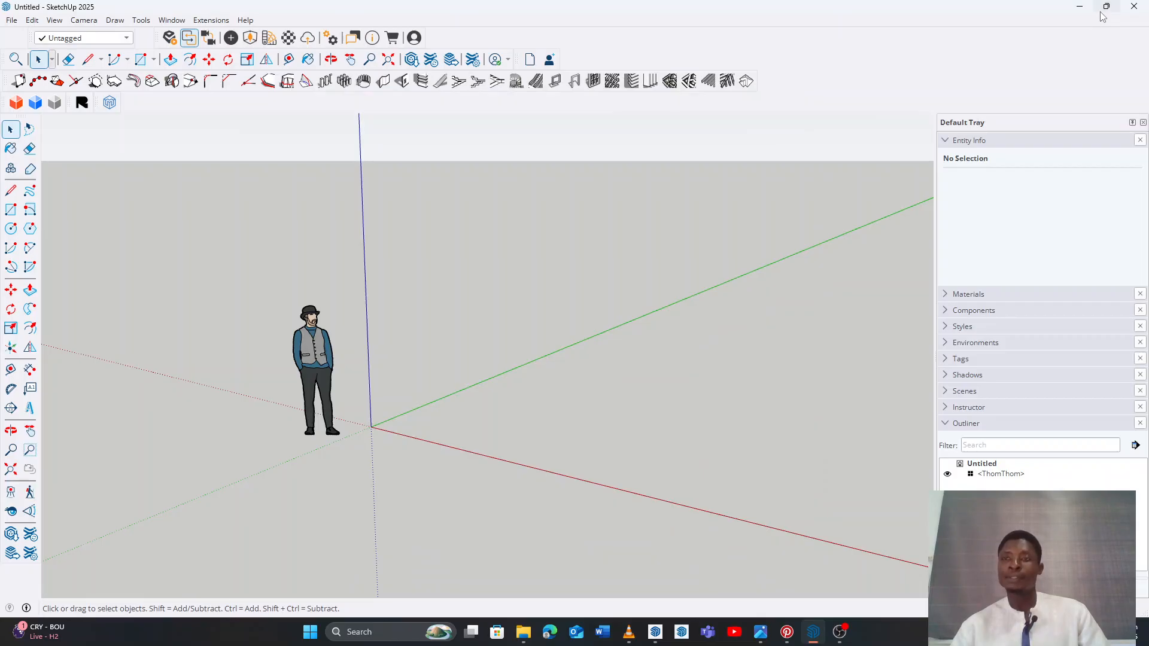
# Tile the SketchUp window side by side with the floor plan image
pyautogui.moveTo(1102, 16)
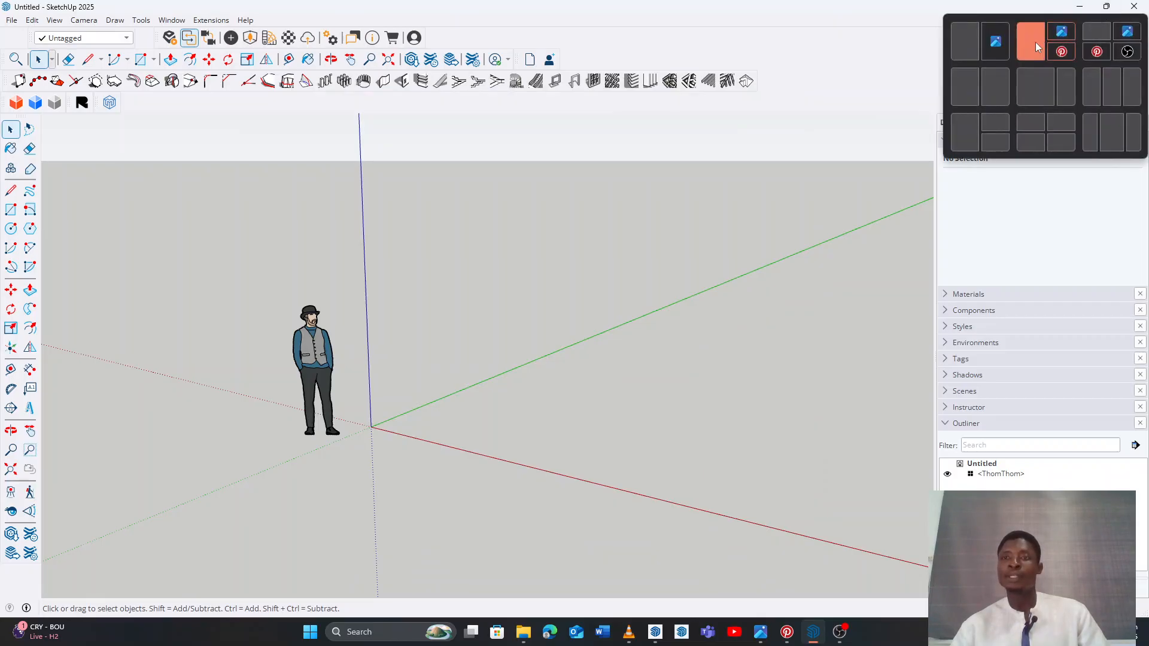
pyautogui.click(1004, 47)
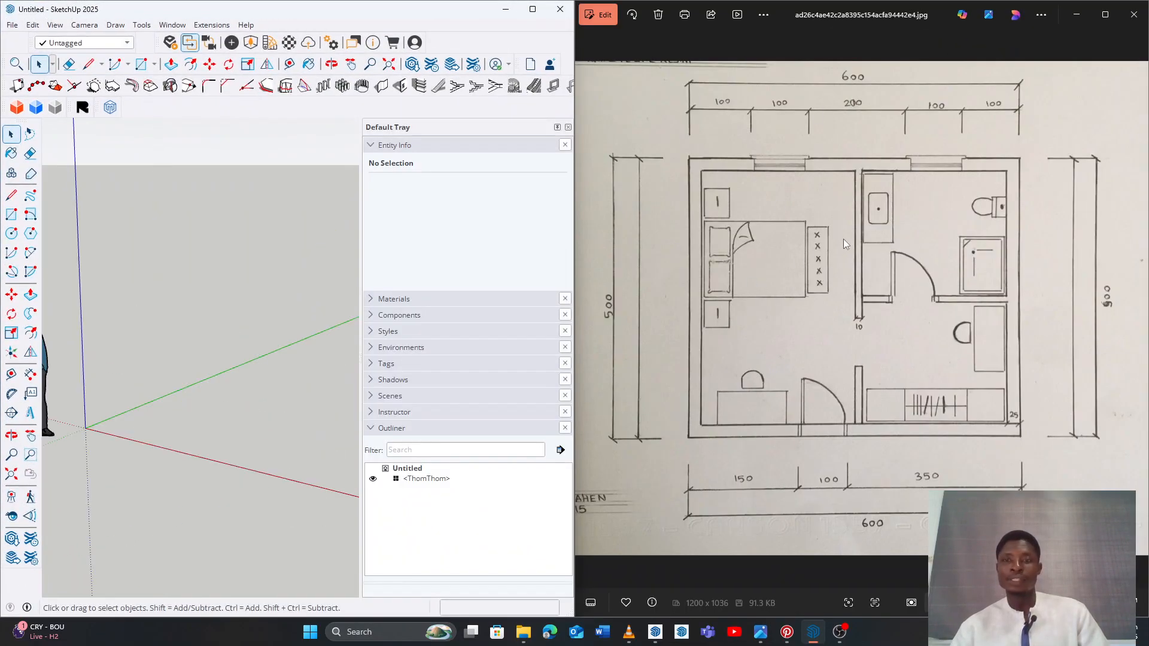
# Examine the empty model around the scale figure and the axes origin from several angles and distances
pyautogui.moveTo(123, 399); pyautogui.dragTo(156, 419, button='middle')
pyautogui.scroll(-2, 138, 399)
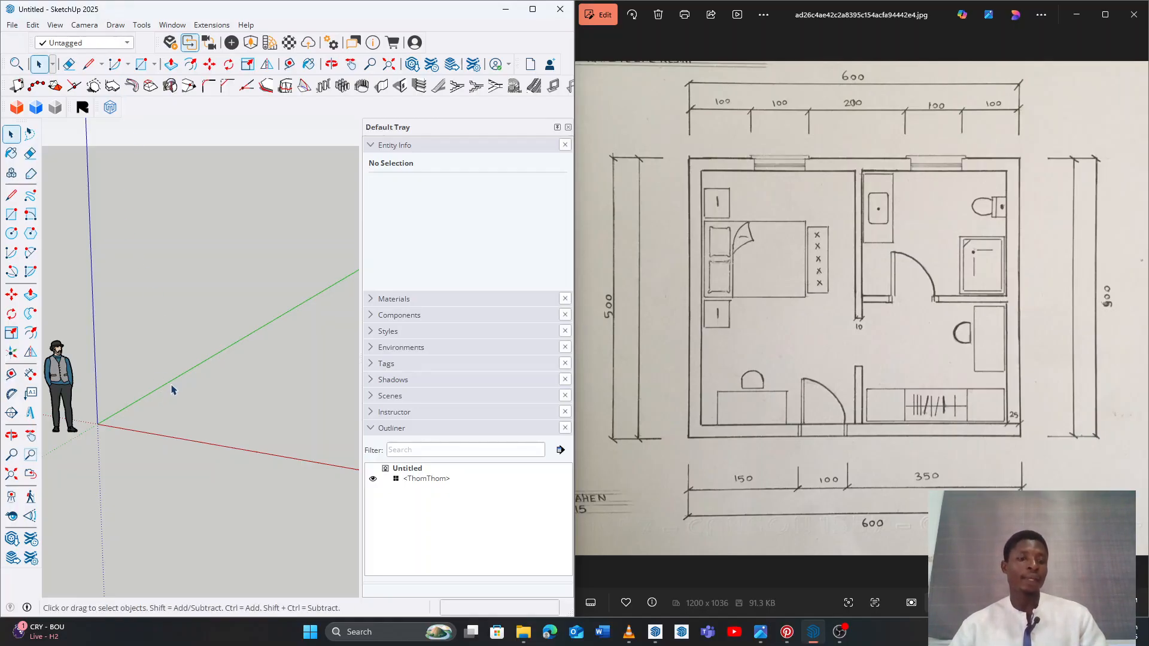
pyautogui.scroll(-1, 172, 390)
pyautogui.moveTo(172, 388)
pyautogui.mouseDown(button='middle')
pyautogui.moveTo(167, 380)
pyautogui.moveTo(231, 380)
pyautogui.moveTo(235, 389)
pyautogui.mouseUp(button='middle')
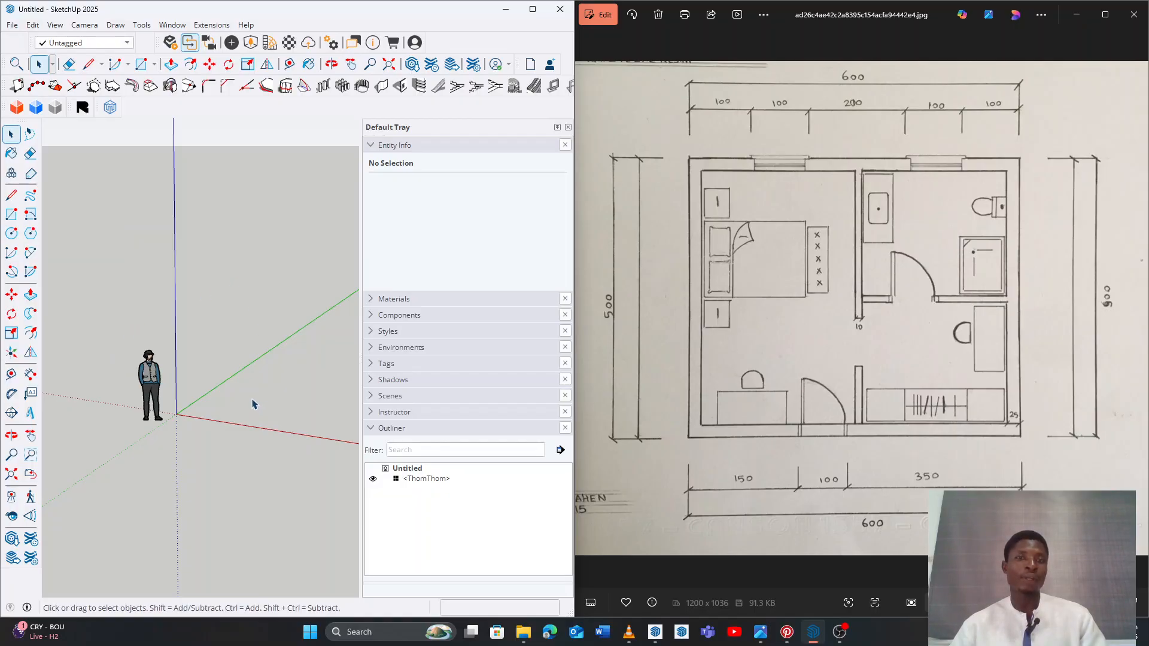
pyautogui.moveTo(216, 411); pyautogui.dragTo(137, 411, button='middle')
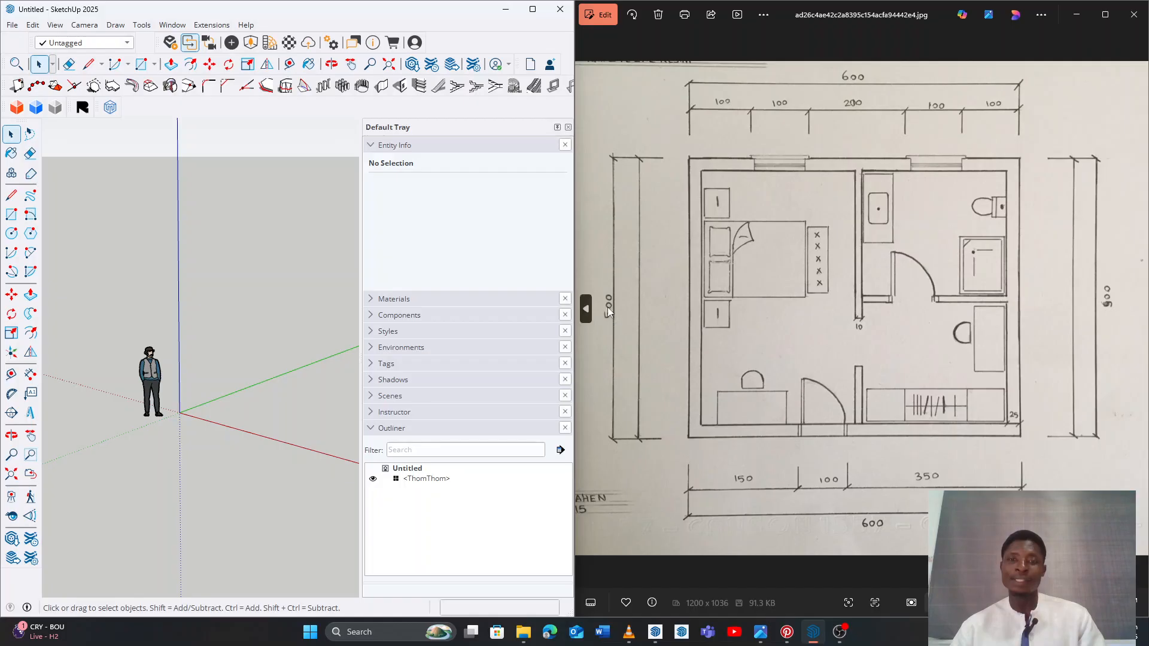
pyautogui.moveTo(259, 410)
pyautogui.mouseDown(button='middle')
pyautogui.moveTo(179, 449)
pyautogui.moveTo(177, 434)
pyautogui.mouseUp(button='middle')
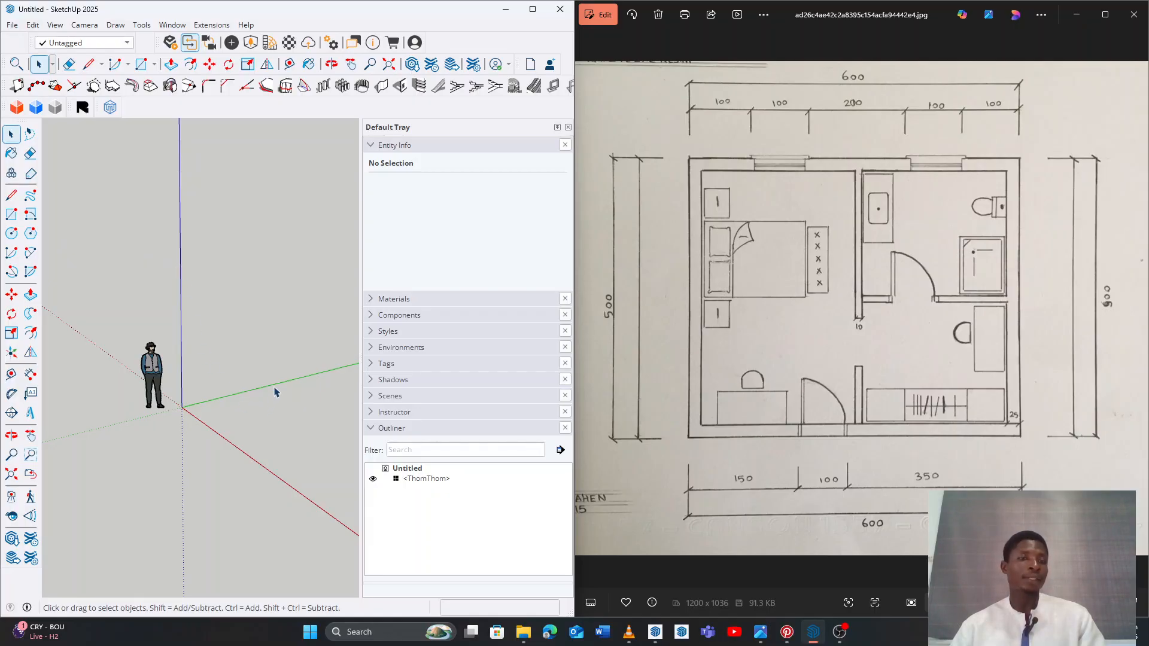
pyautogui.click(11, 217)
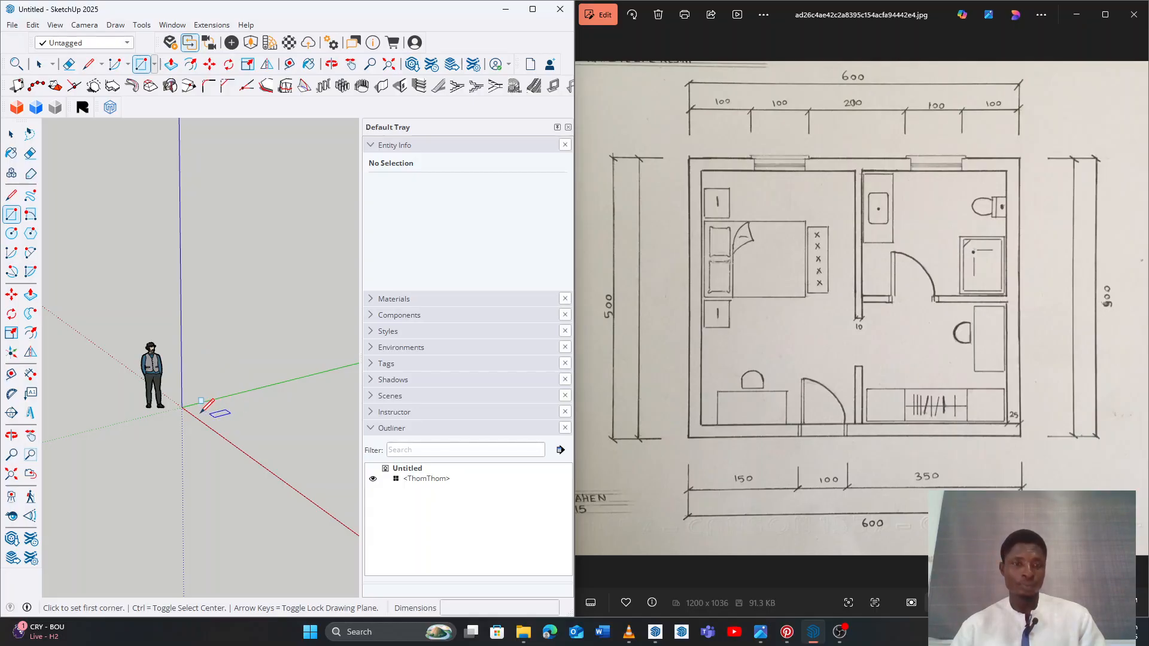
pyautogui.scroll(3, 182, 405)
pyautogui.scroll(2, 182, 405)
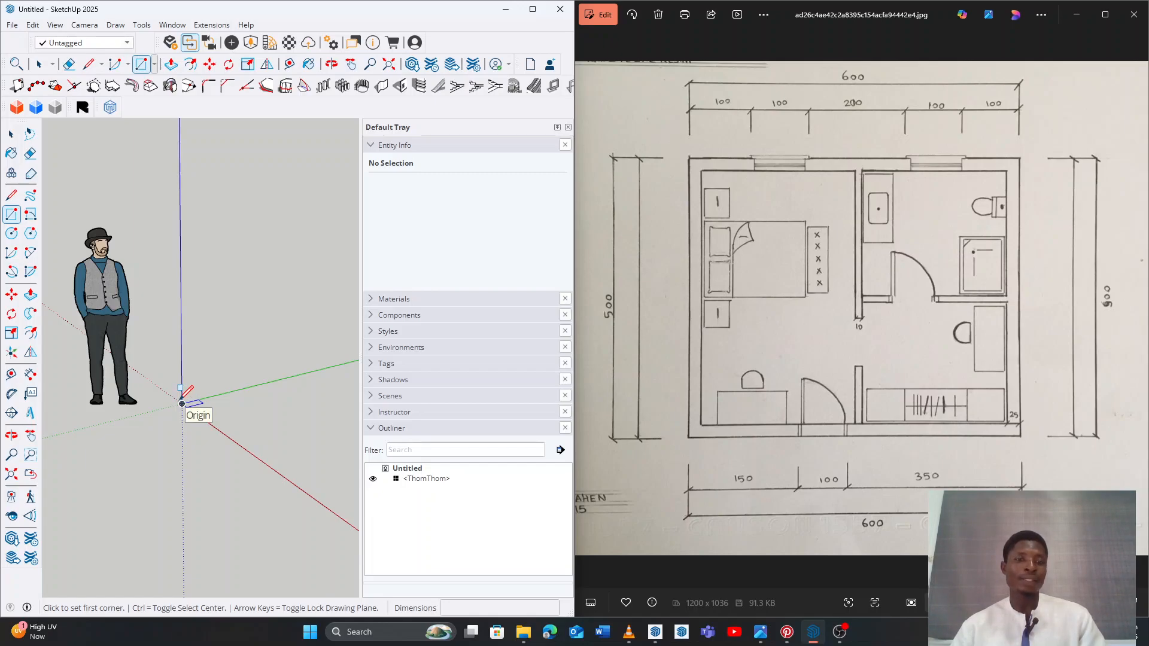
pyautogui.scroll(1, 181, 404)
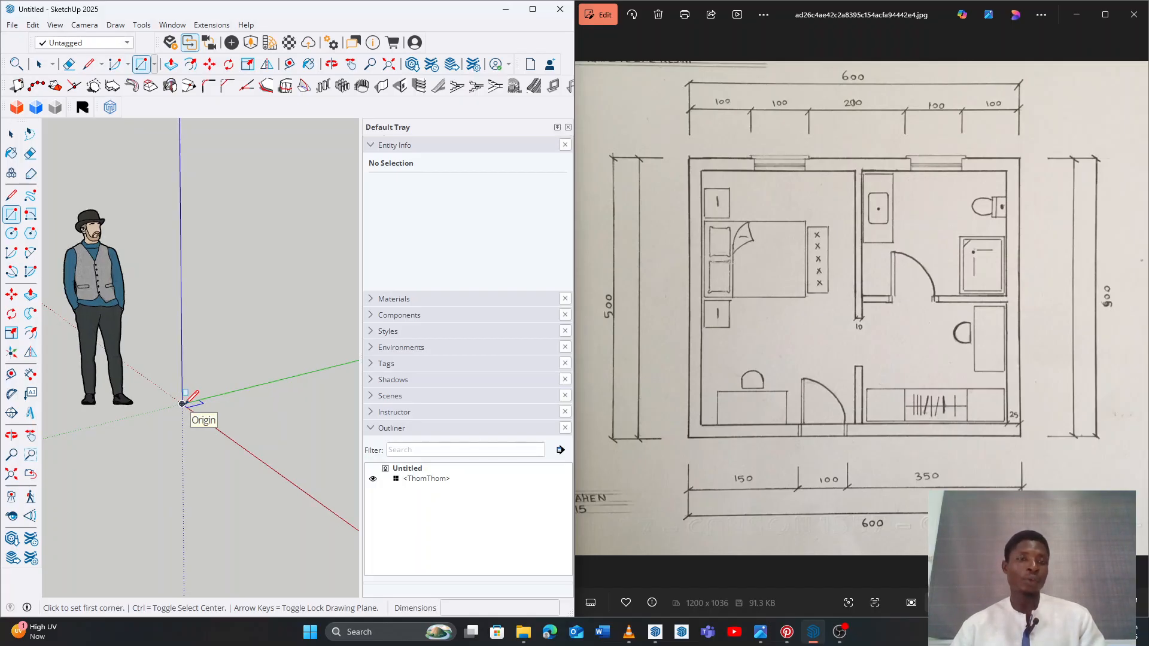
pyautogui.scroll(-5, 182, 404)
pyautogui.scroll(2, 183, 404)
pyautogui.scroll(1, 184, 405)
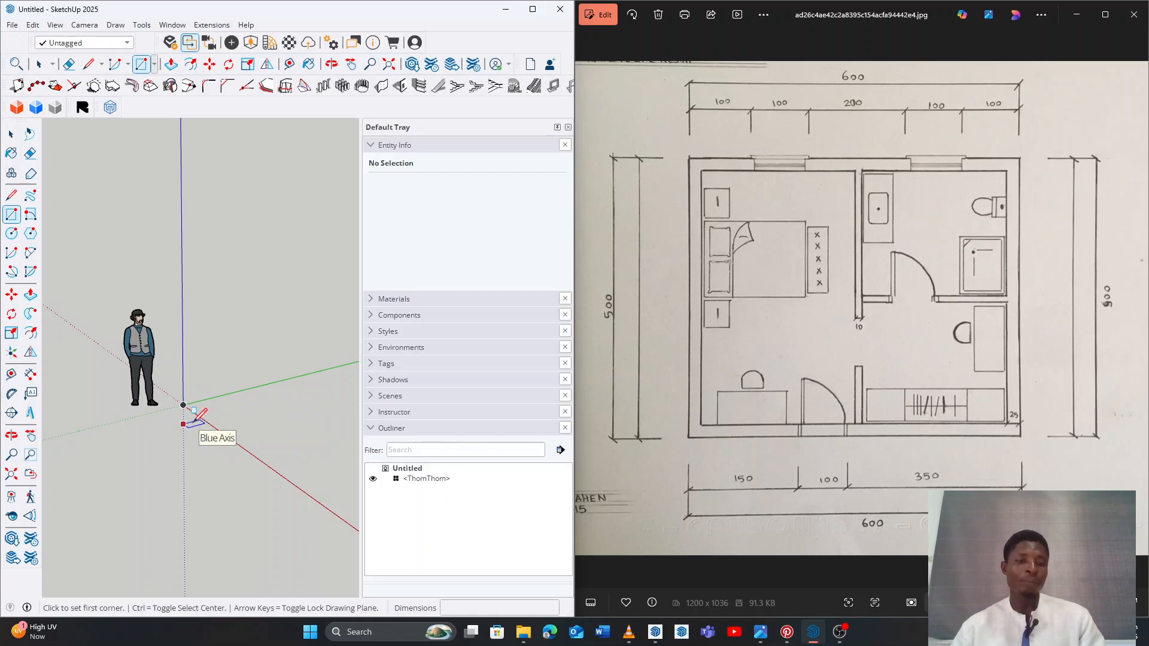
pyautogui.press('space')
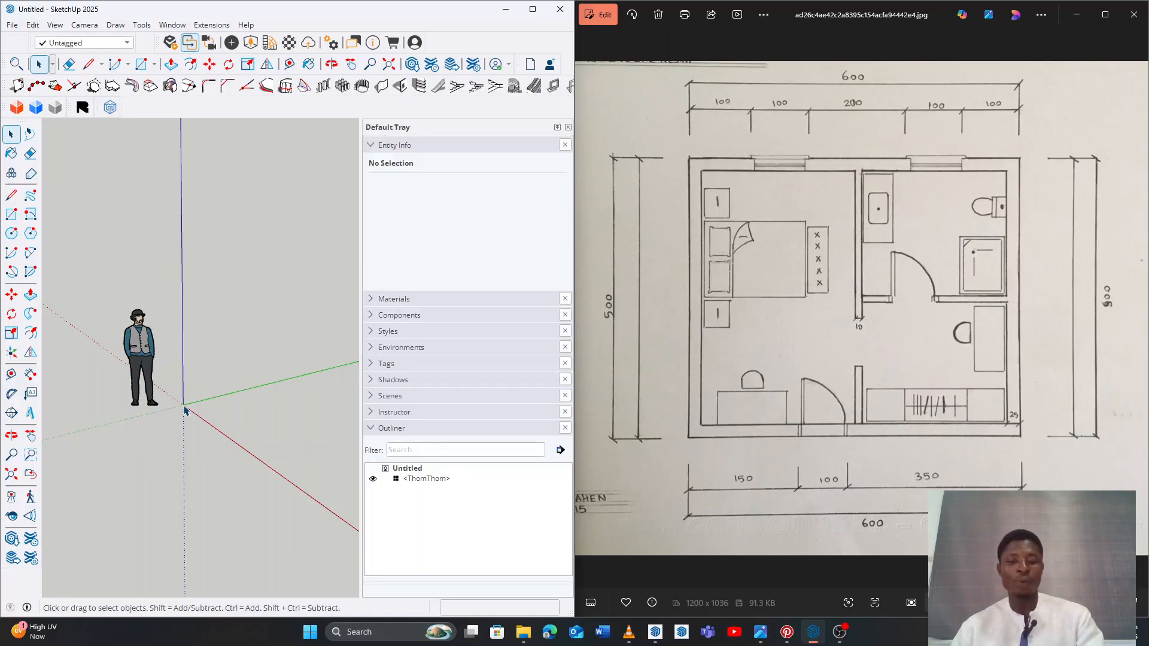
pyautogui.press('r')
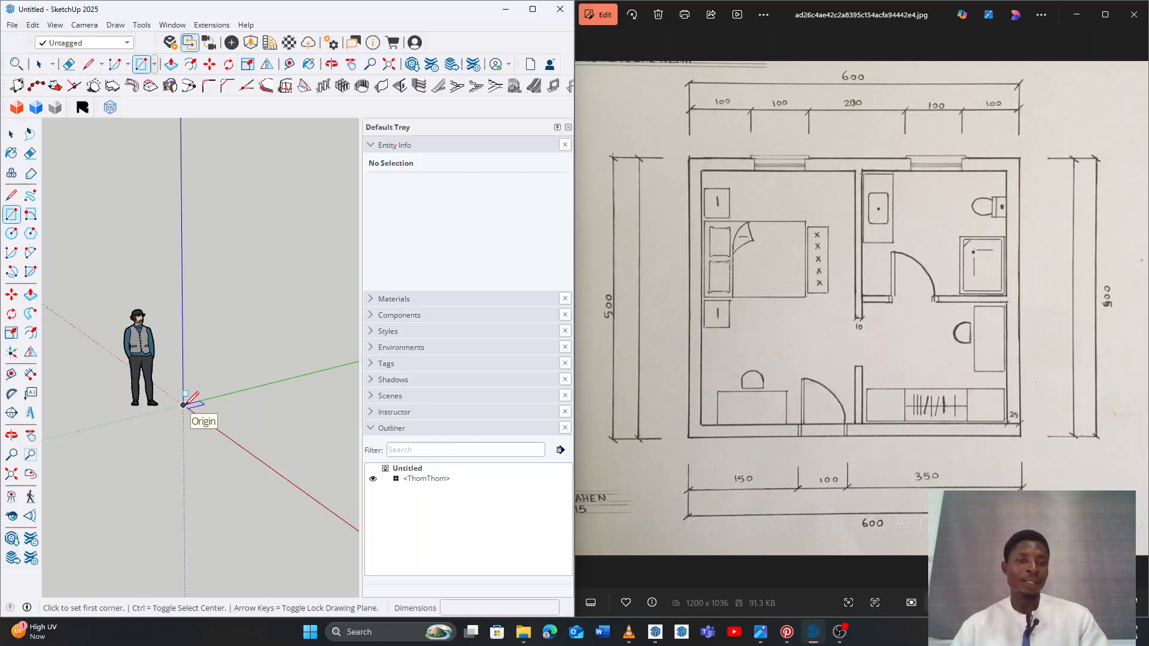
pyautogui.click(183, 405)
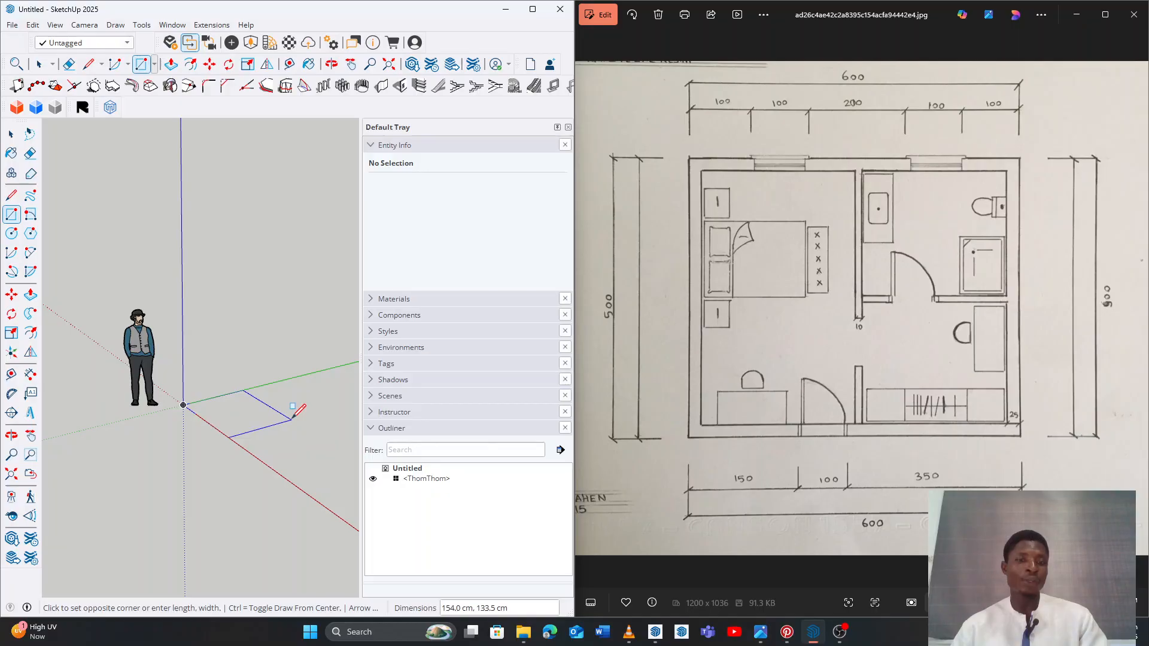
pyautogui.press('o')
pyautogui.moveTo(285, 422); pyautogui.dragTo(343, 431)
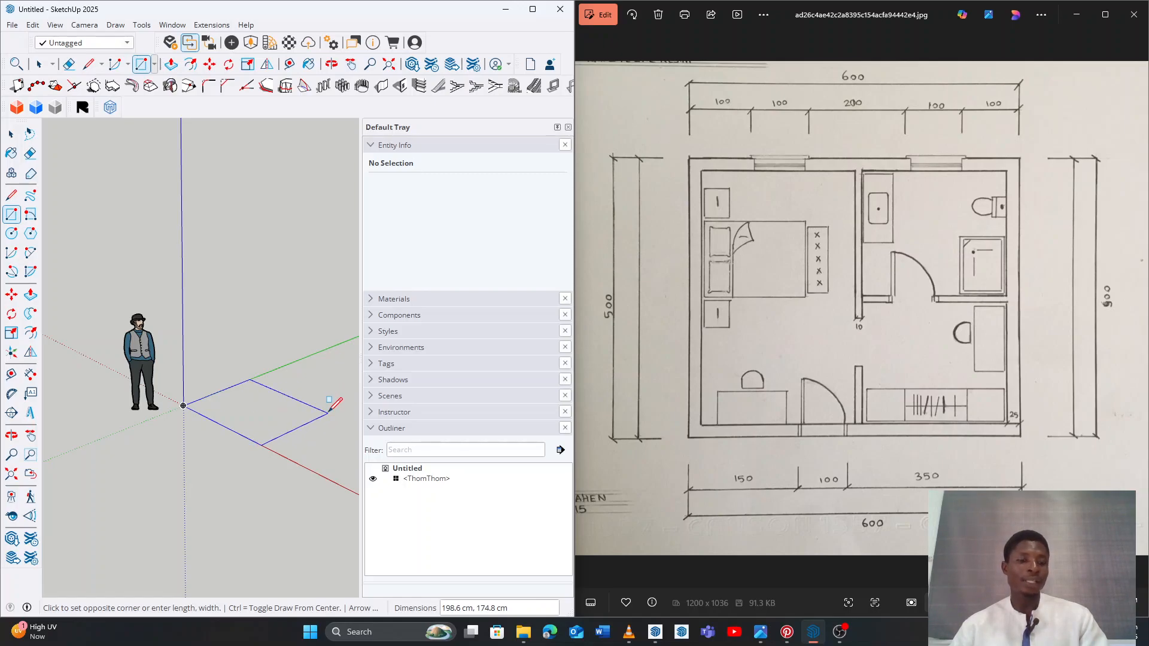
pyautogui.keyDown('shift'); pyautogui.moveTo(328, 413); pyautogui.dragTo(288, 449, button='middle'); pyautogui.keyUp('shift')
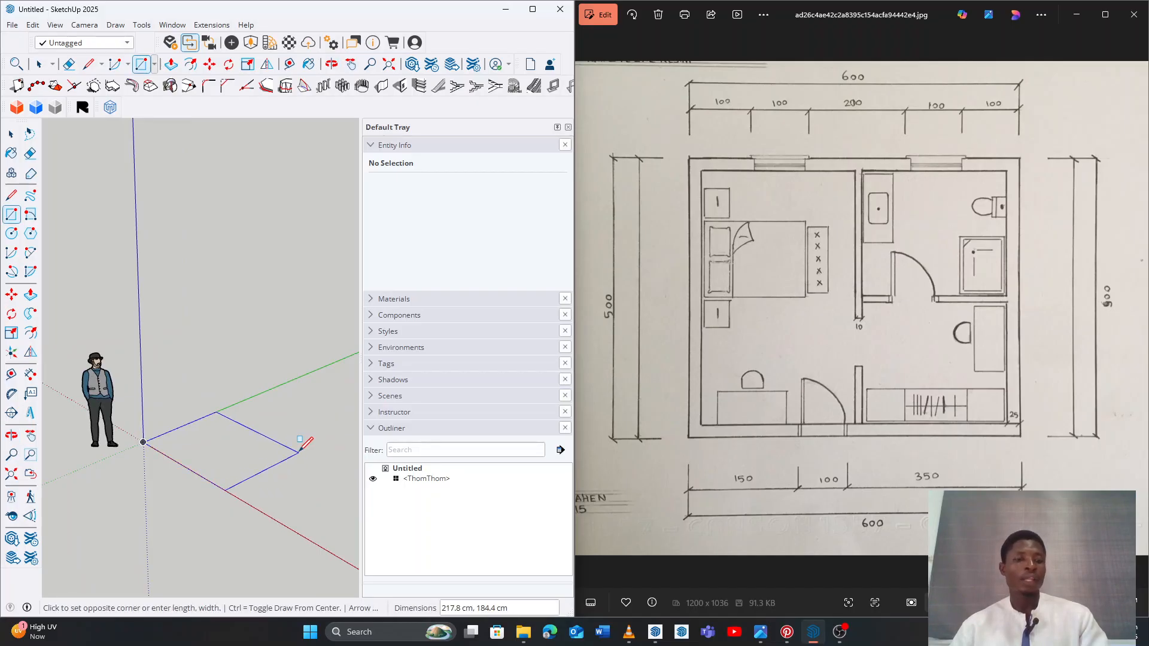
pyautogui.press('Escape')
pyautogui.press('space')
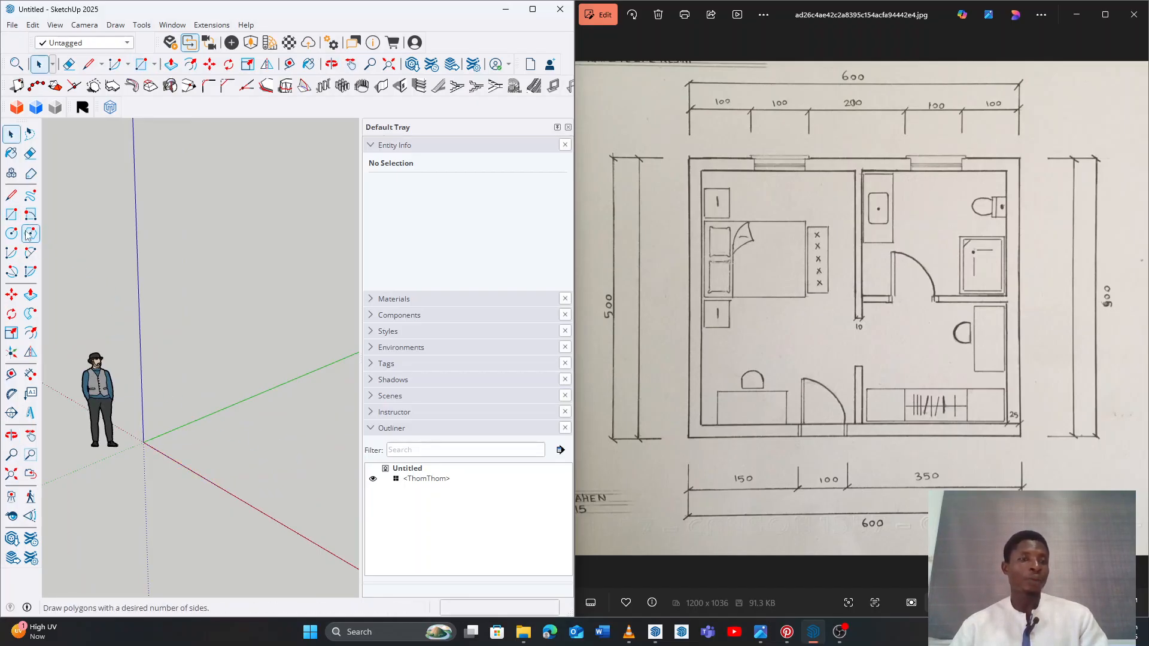
# Draw a 600 by 500 cm rectangle on the ground plane, starting at the origin
pyautogui.click(12, 216)
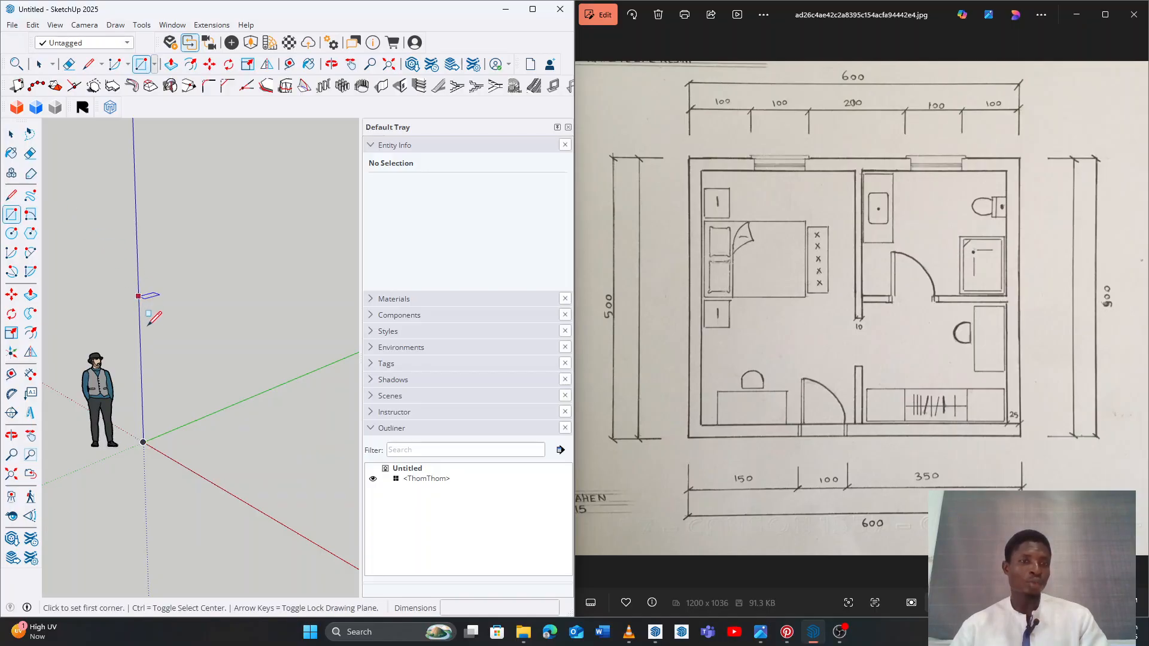
pyautogui.click(143, 442)
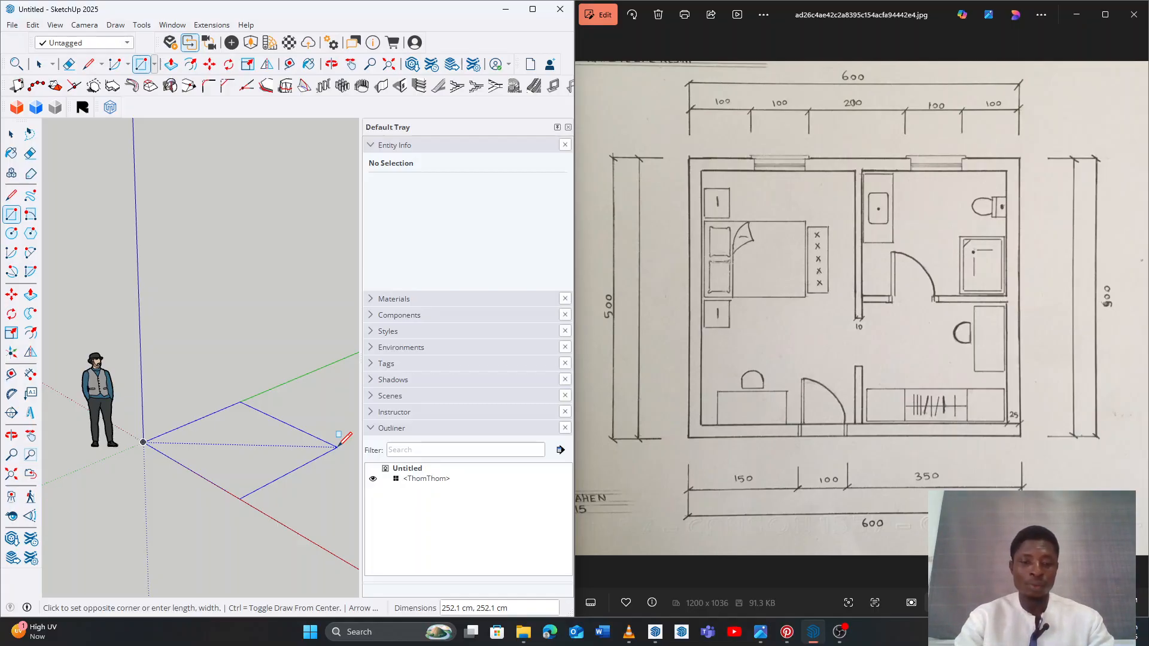
pyautogui.write('6')
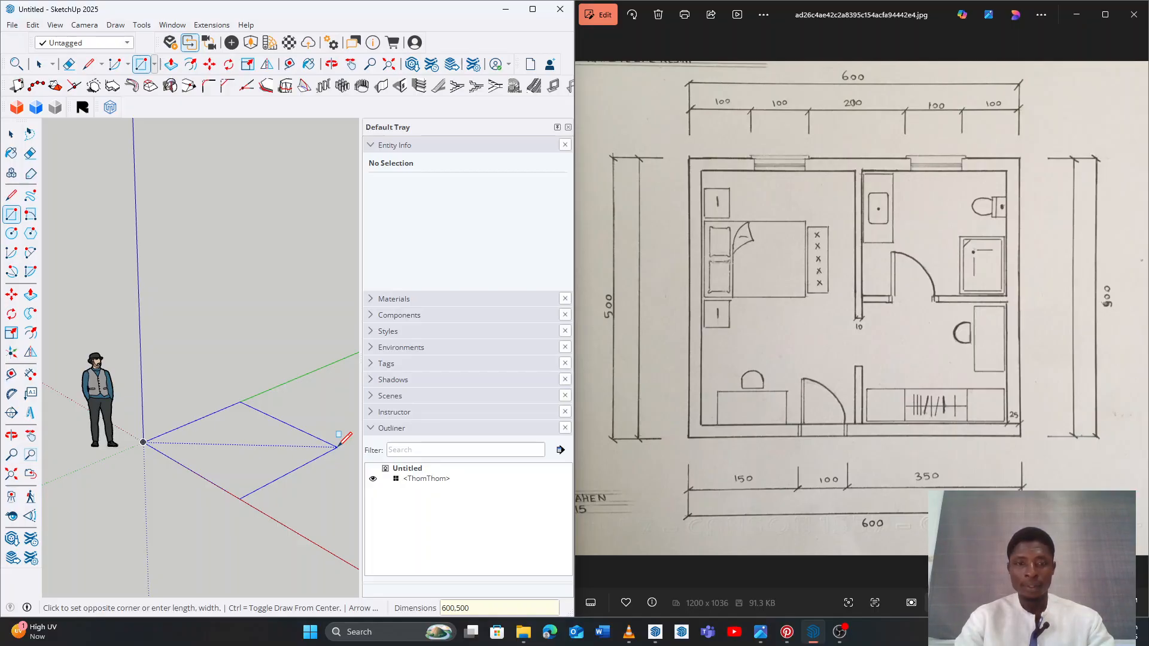
pyautogui.write('00,500')
pyautogui.press('Return')
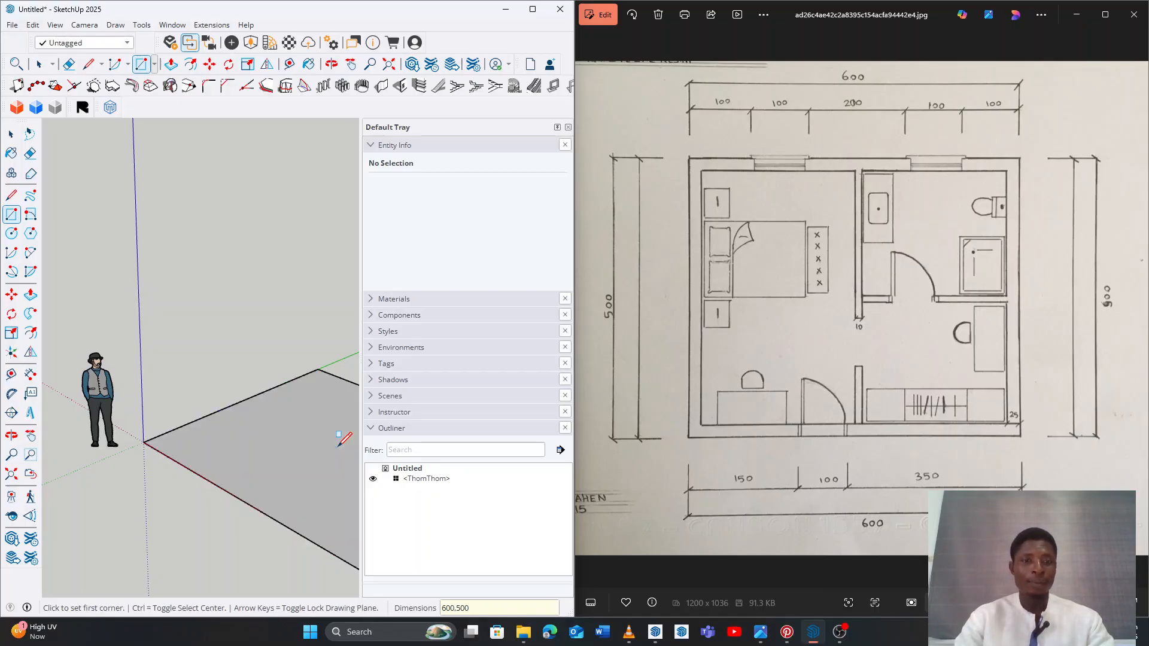
# Examine the footprint rectangle from several angles and distances until the whole shape is in view
pyautogui.moveTo(167, 455); pyautogui.dragTo(302, 456, button='middle')
pyautogui.scroll(-2, 230, 452)
pyautogui.moveTo(230, 441); pyautogui.dragTo(216, 536, button='middle')
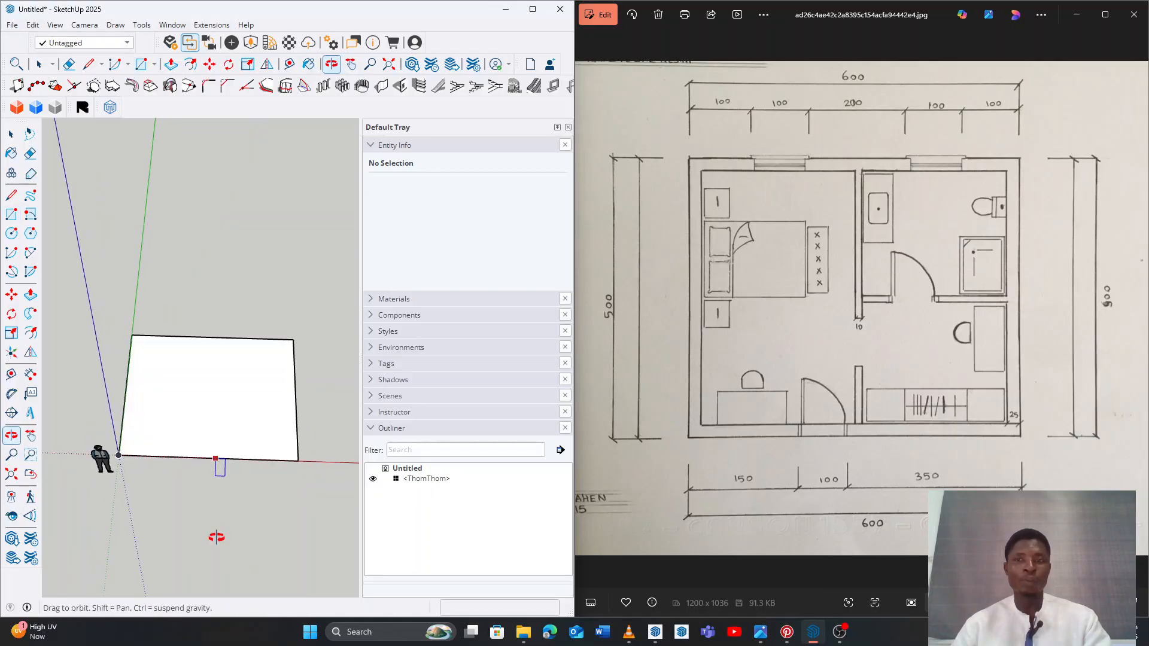
pyautogui.scroll(3, 182, 389)
pyautogui.moveTo(191, 441); pyautogui.dragTo(189, 358, button='middle')
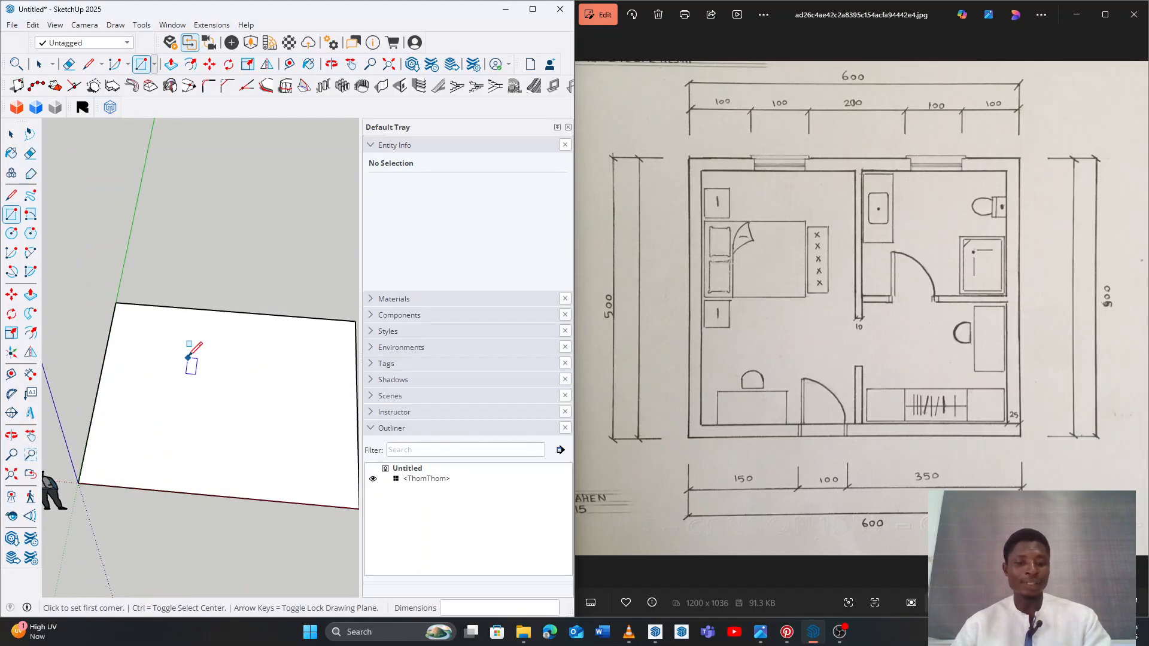
pyautogui.moveTo(131, 482); pyautogui.dragTo(144, 431, button='middle')
pyautogui.press('space')
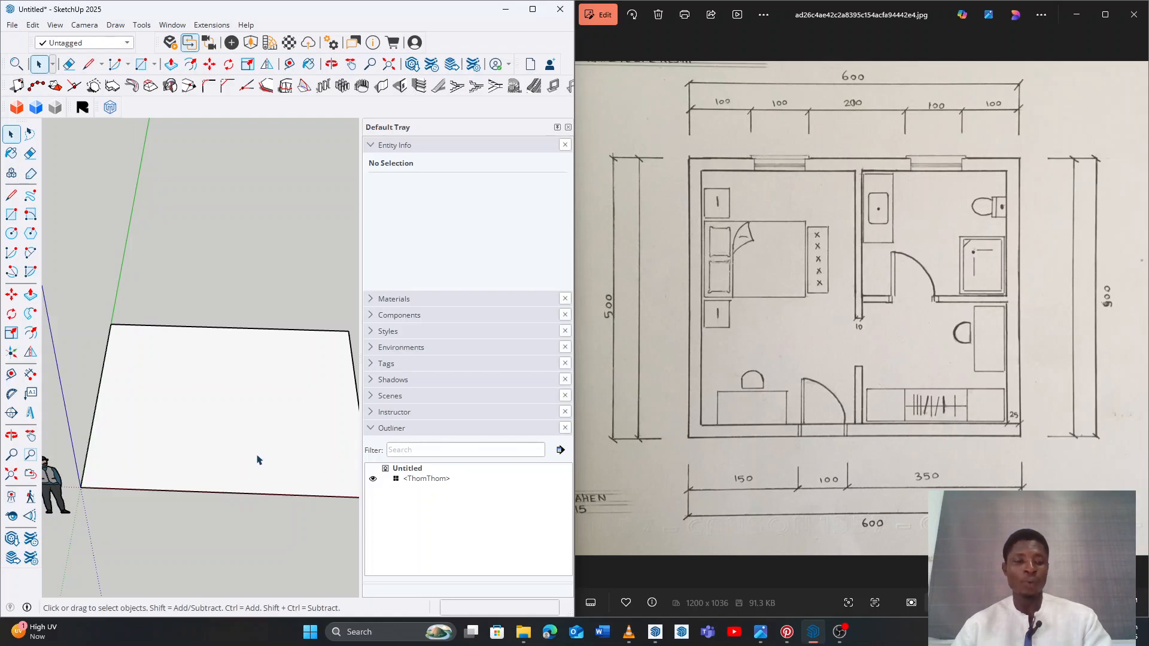
pyautogui.moveTo(231, 436); pyautogui.dragTo(205, 433, button='middle')
pyautogui.moveTo(113, 464); pyautogui.dragTo(106, 444, button='middle')
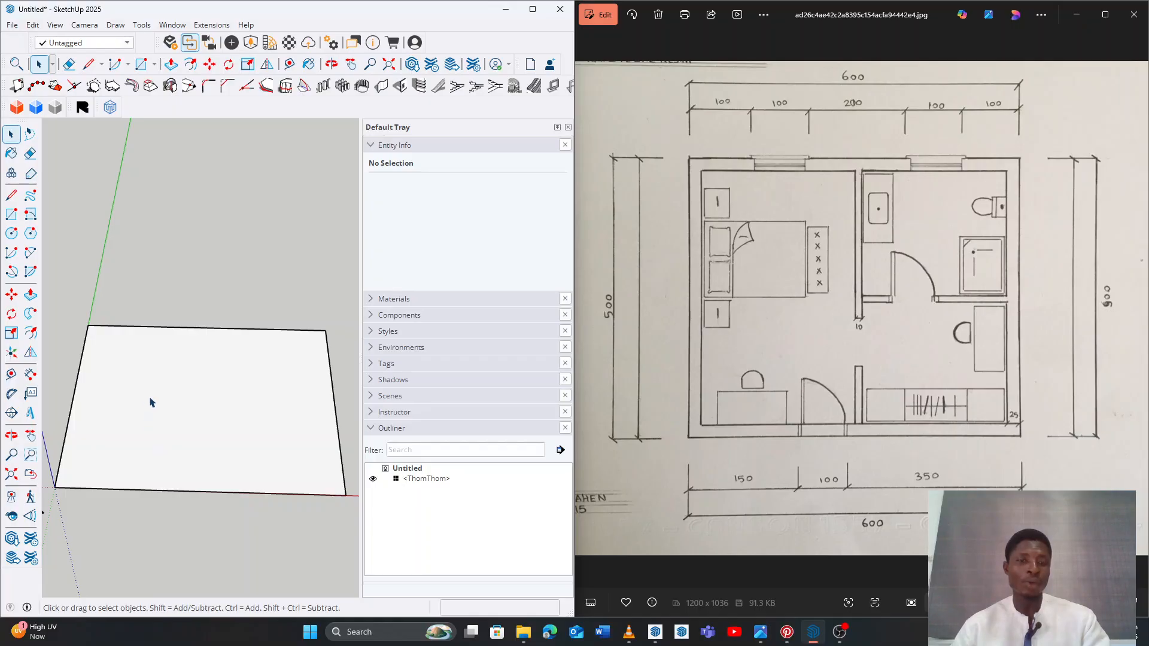
pyautogui.scroll(-1, 198, 485)
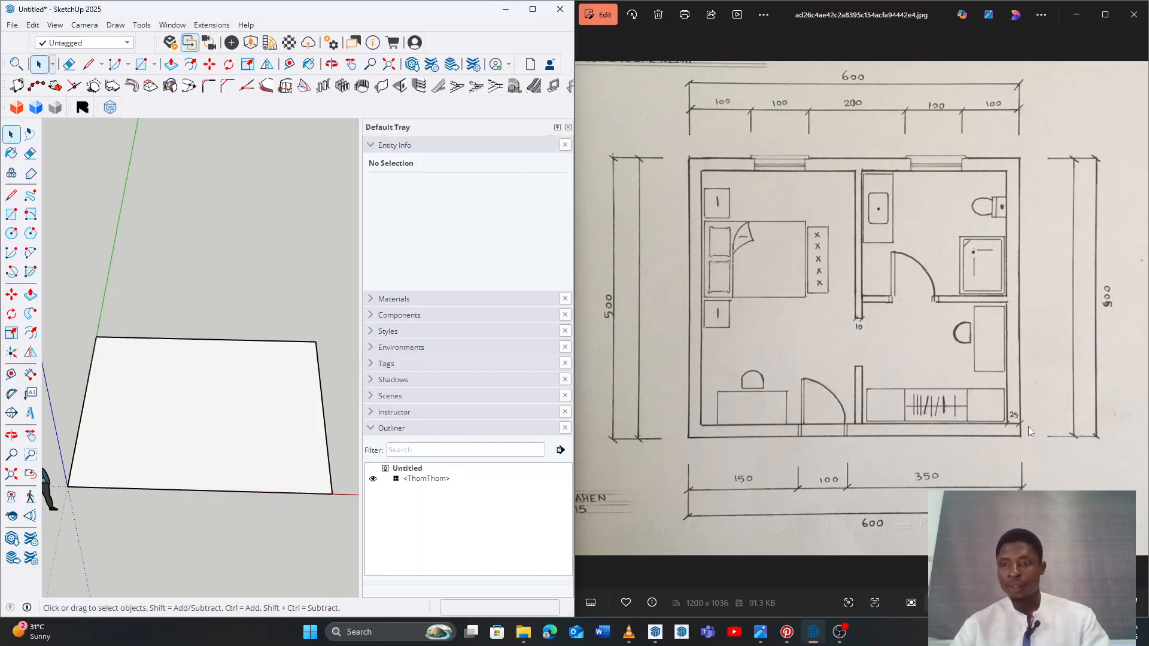
# Offset the footprint rectangle's edges inward by 25 cm to outline the outer walls, matching the reference plan, then clear the selection
pyautogui.scroll(3, 1013, 425)
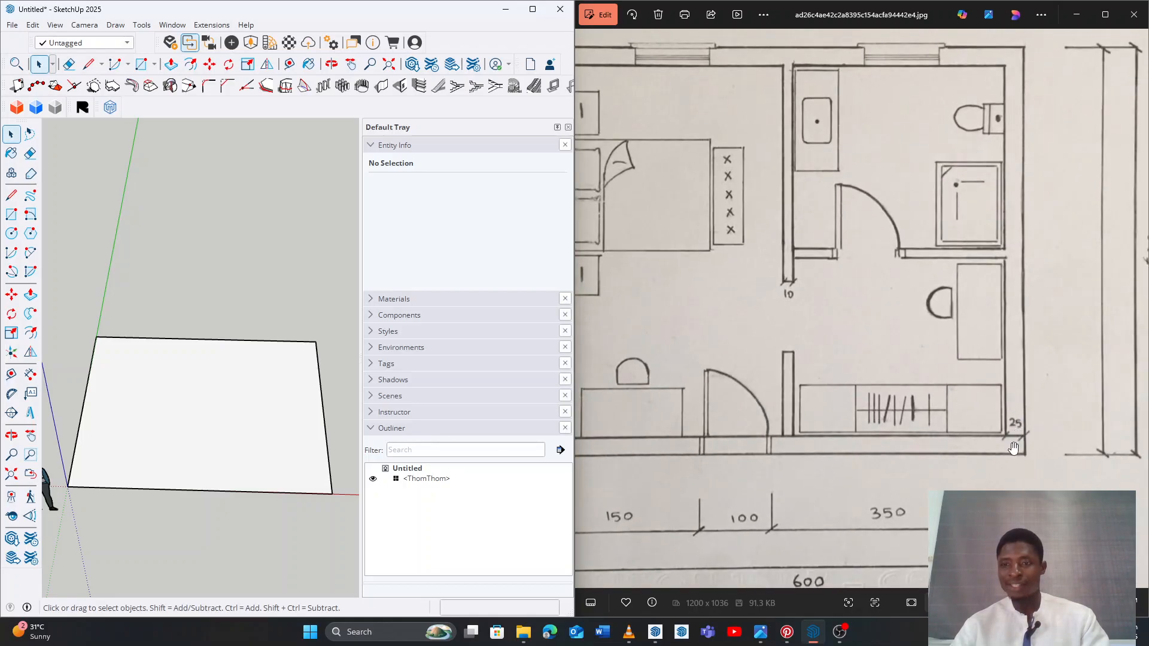
pyautogui.scroll(-3, 1014, 427)
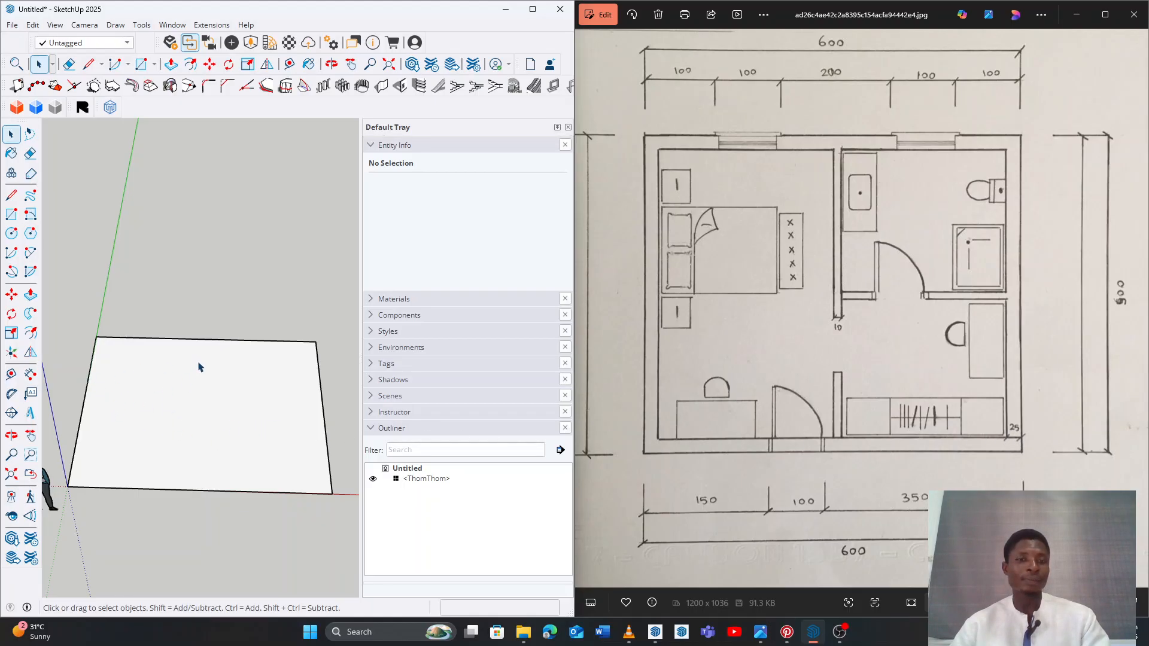
pyautogui.click(10, 395)
pyautogui.press('space')
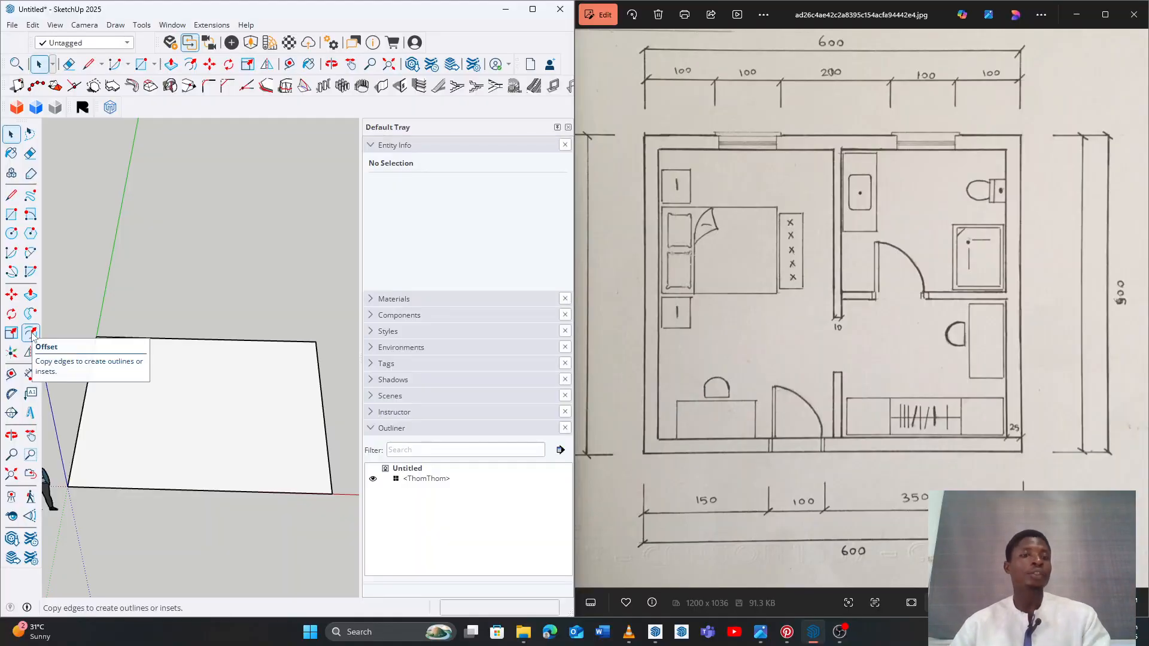
pyautogui.click(31, 334)
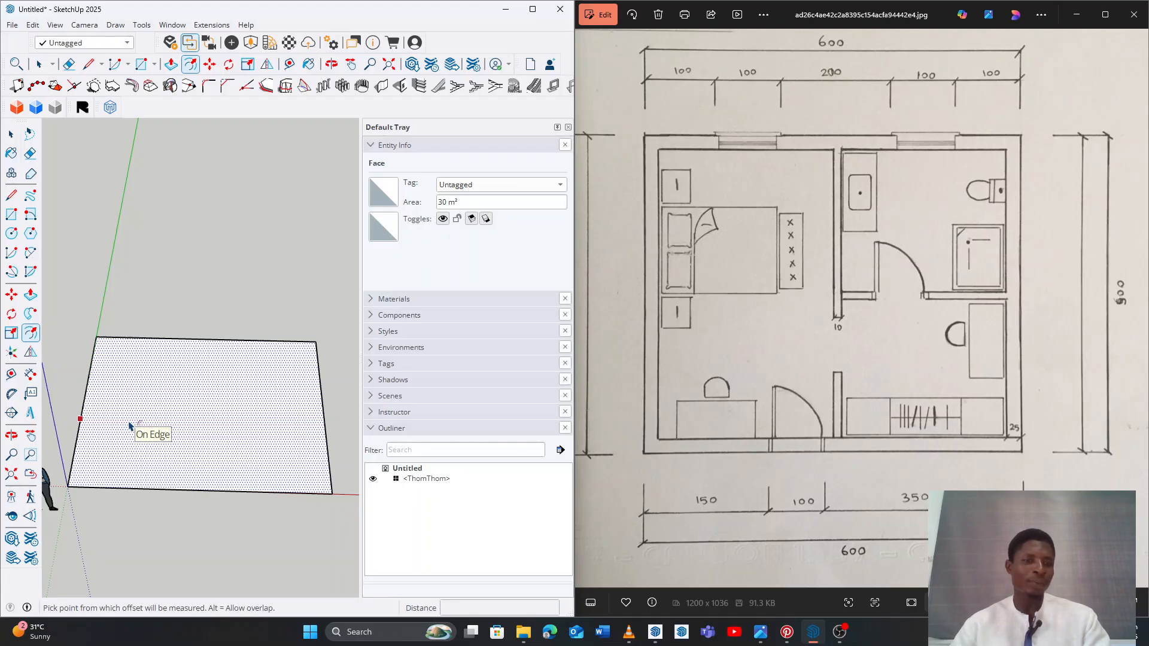
pyautogui.scroll(2, 153, 429)
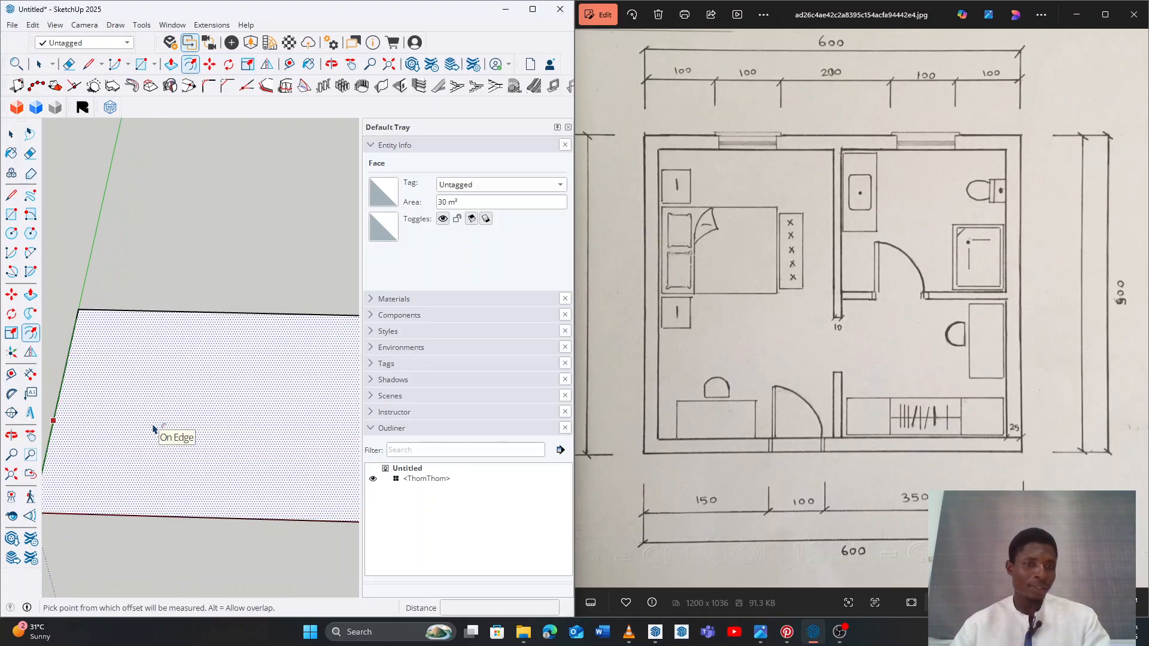
pyautogui.scroll(-2, 153, 429)
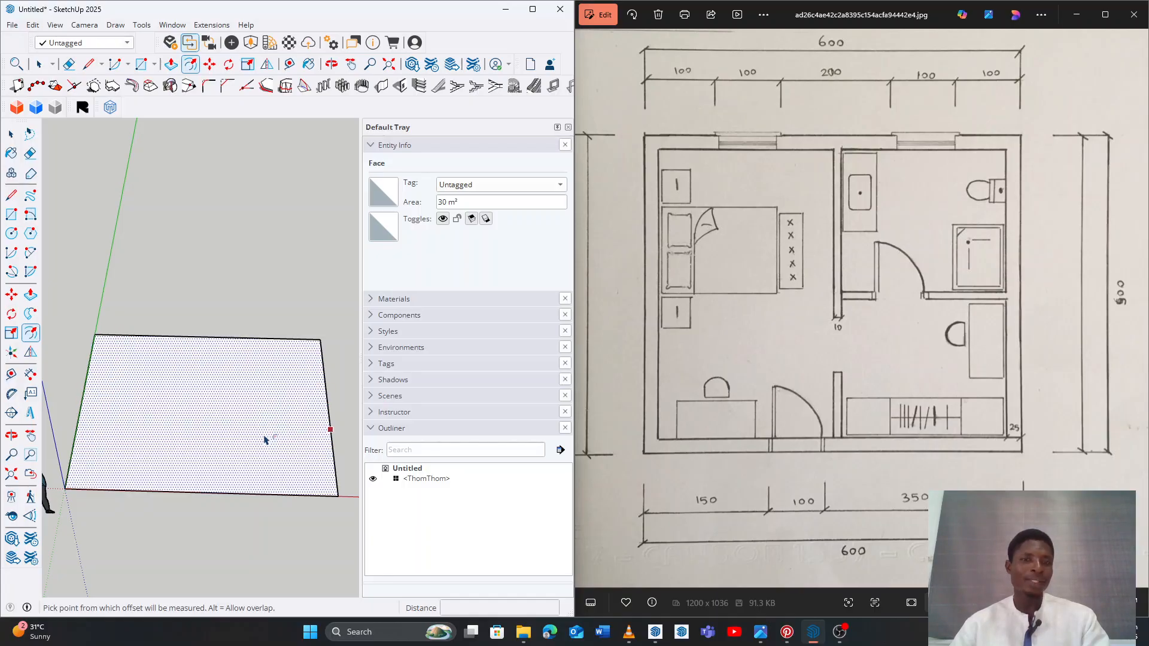
pyautogui.click(116, 421)
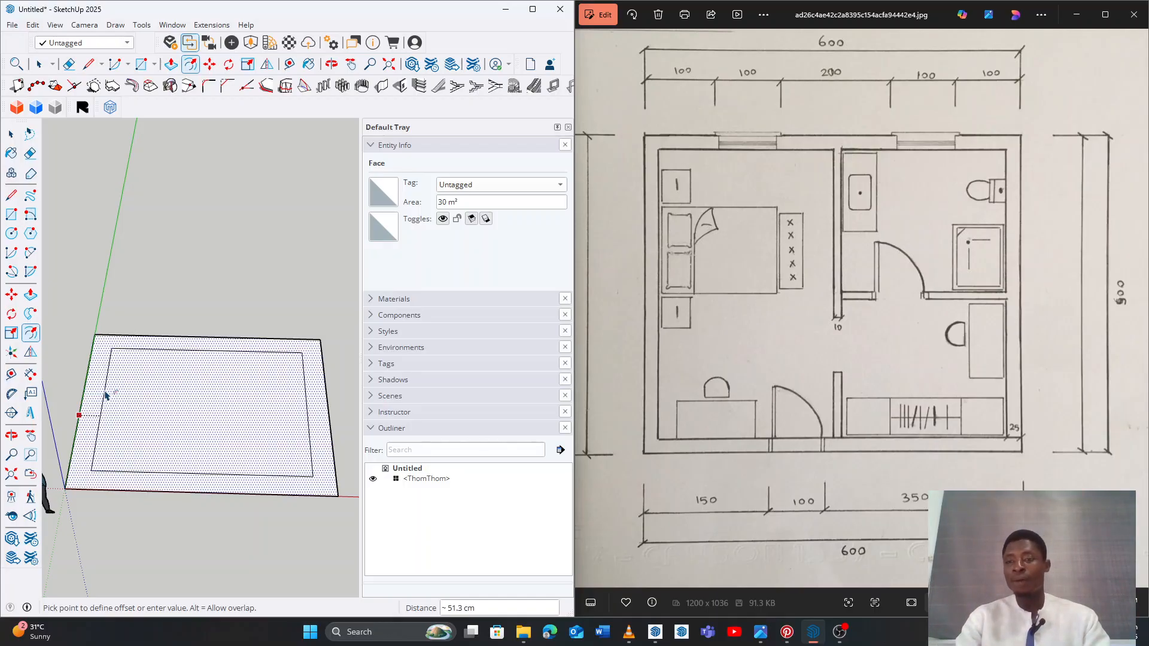
pyautogui.write('25')
pyautogui.press('Return')
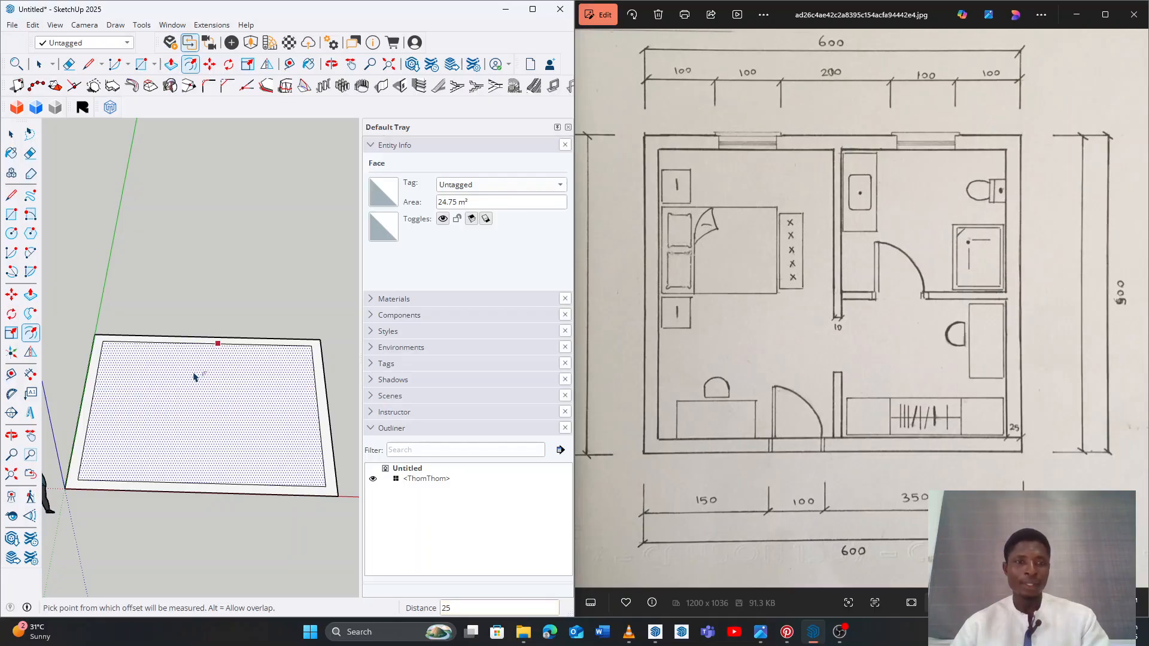
pyautogui.moveTo(146, 372); pyautogui.dragTo(186, 486, button='middle')
pyautogui.moveTo(241, 392); pyautogui.dragTo(205, 407, button='middle')
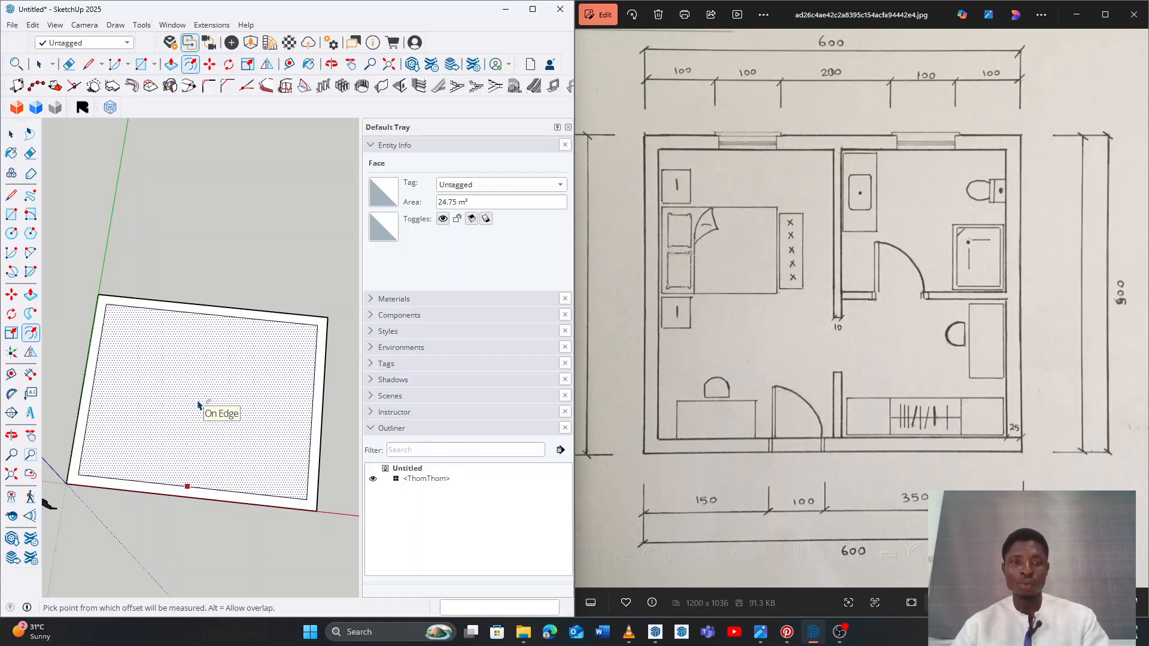
pyautogui.press('Escape')
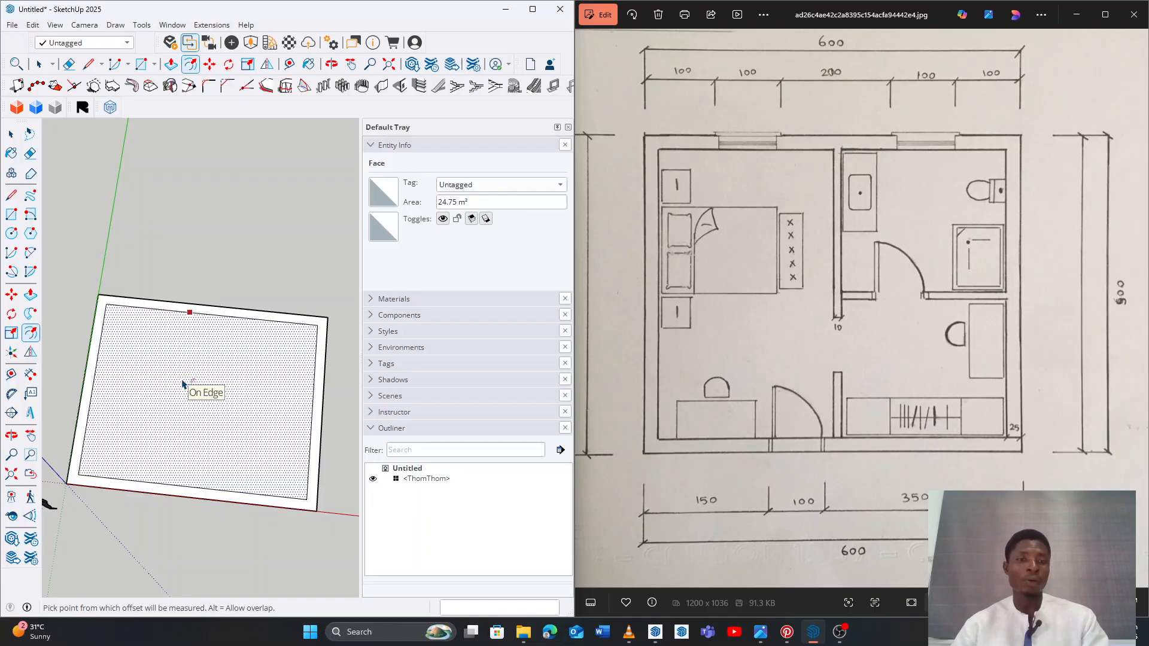
pyautogui.press('space')
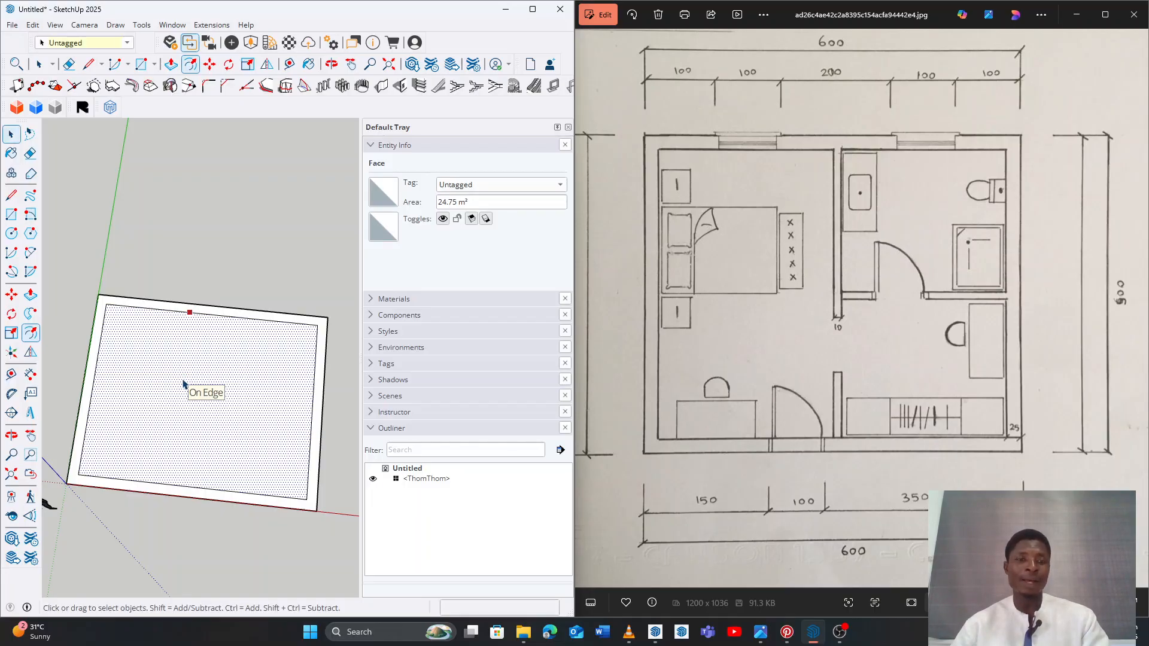
pyautogui.click(256, 261)
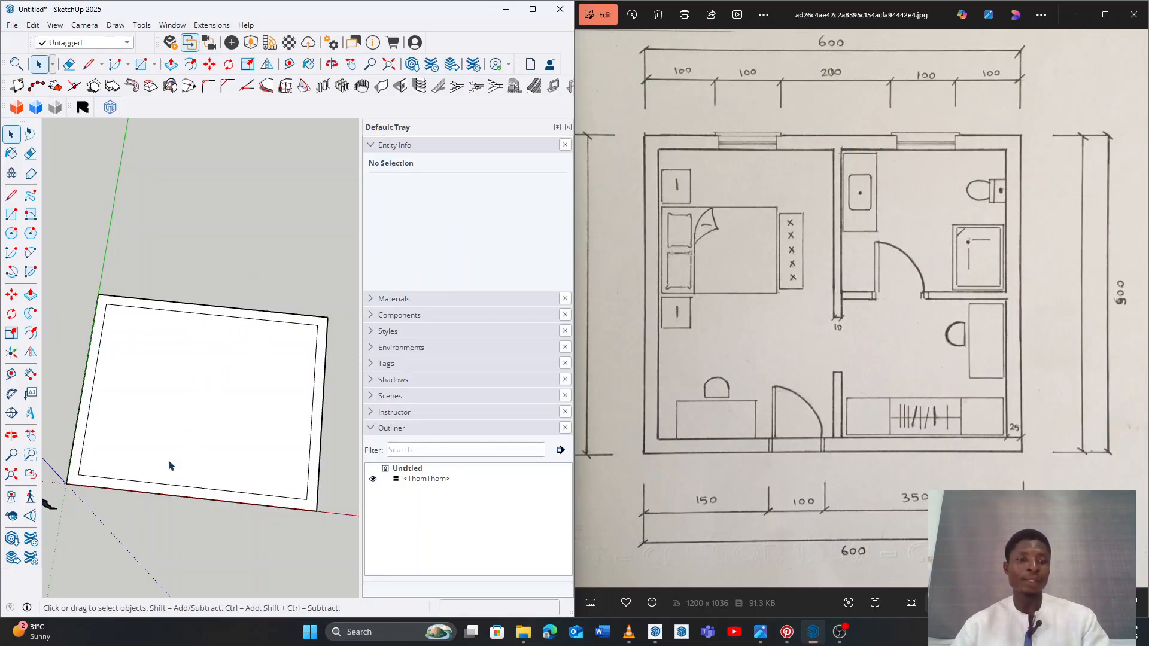
# Examine the thickness and position of the interior partition walls on the reference floor plan
pyautogui.moveTo(131, 464); pyautogui.dragTo(146, 390, button='middle')
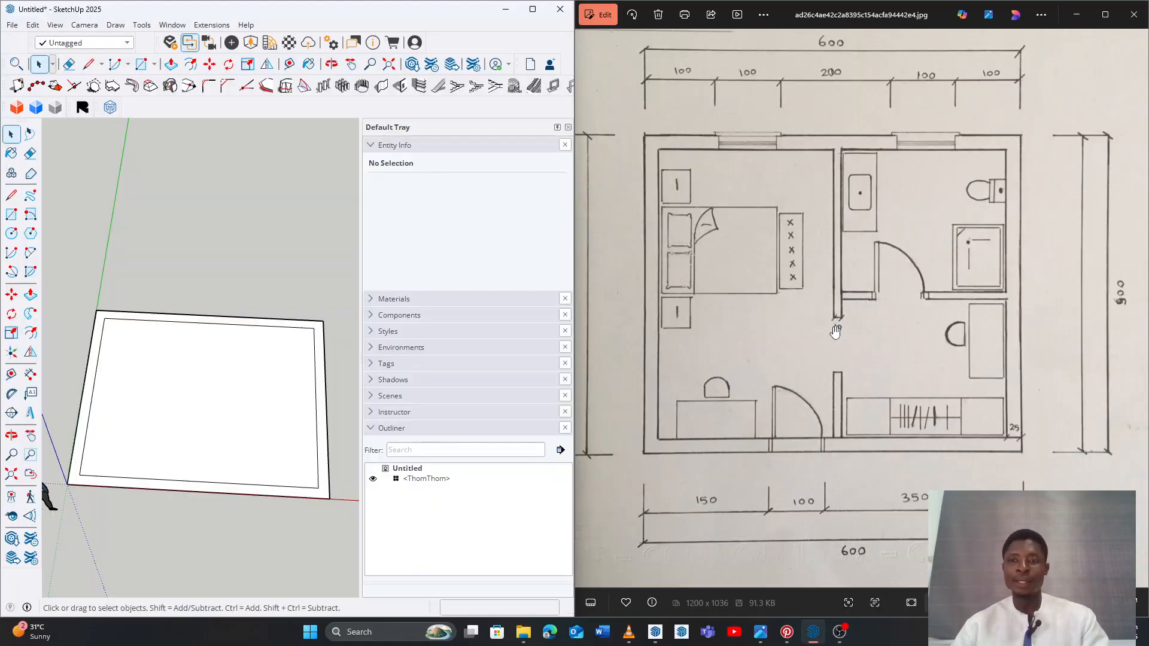
pyautogui.scroll(3, 835, 331)
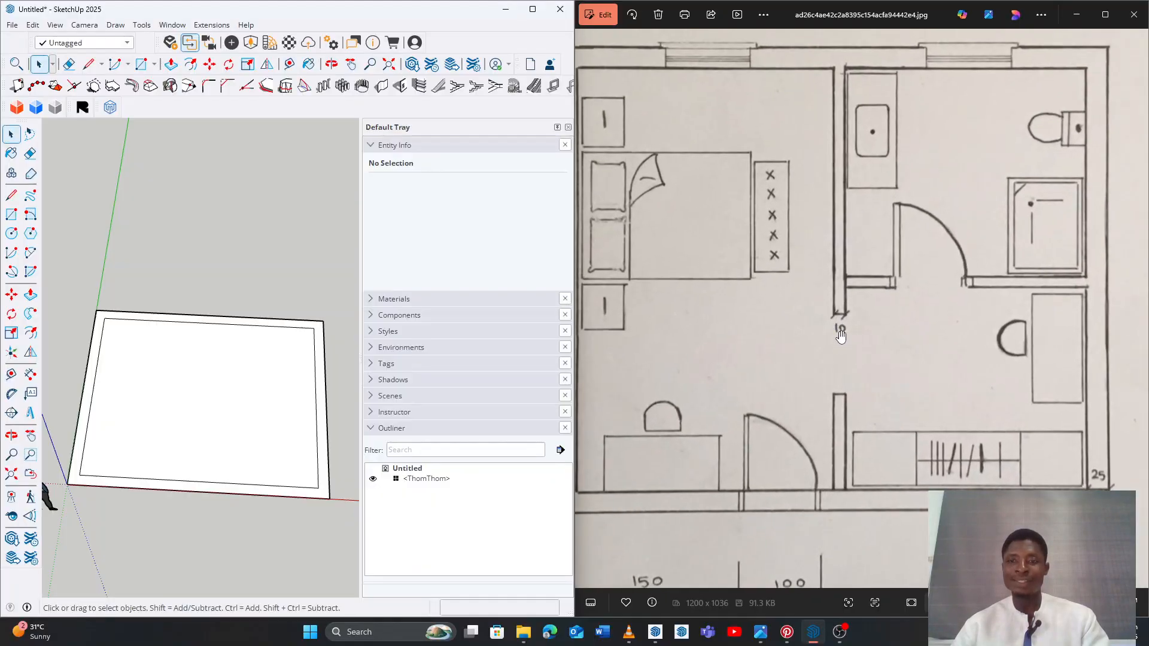
pyautogui.scroll(-3, 840, 332)
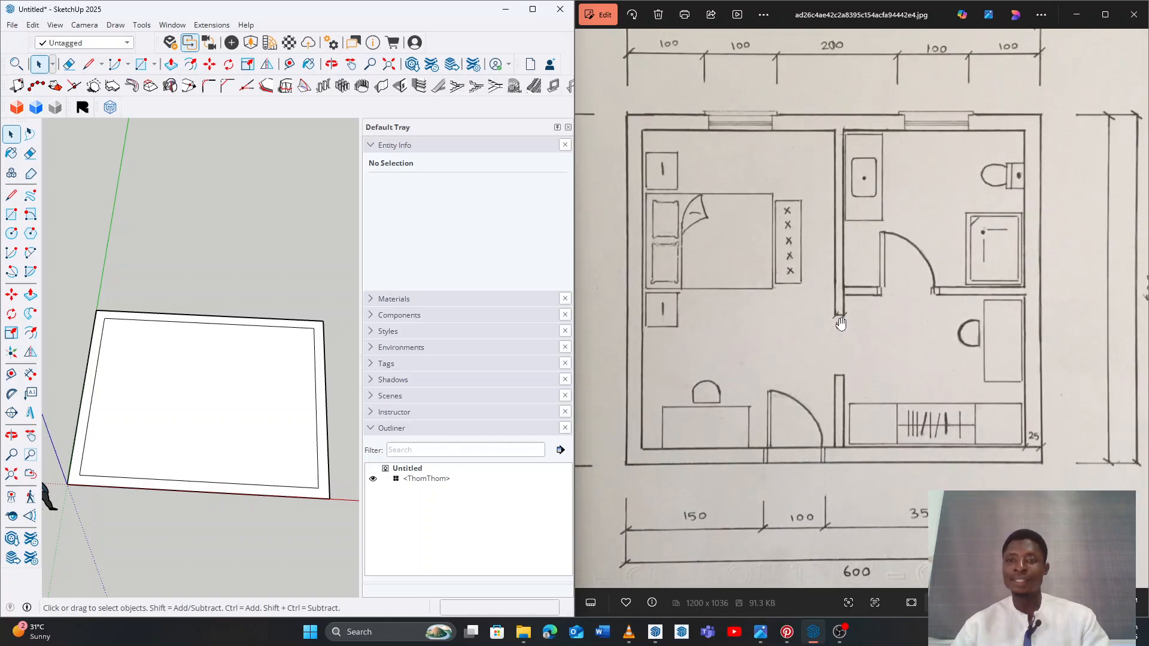
pyautogui.scroll(-1, 840, 323)
pyautogui.scroll(3, 855, 332)
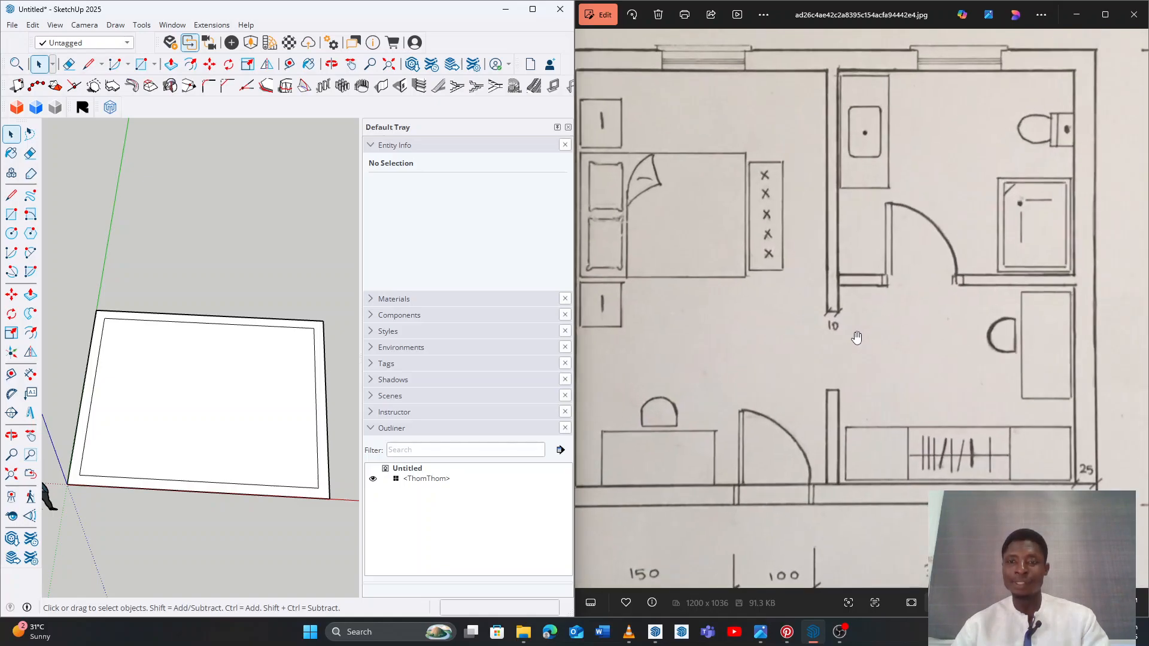
pyautogui.scroll(-3, 844, 312)
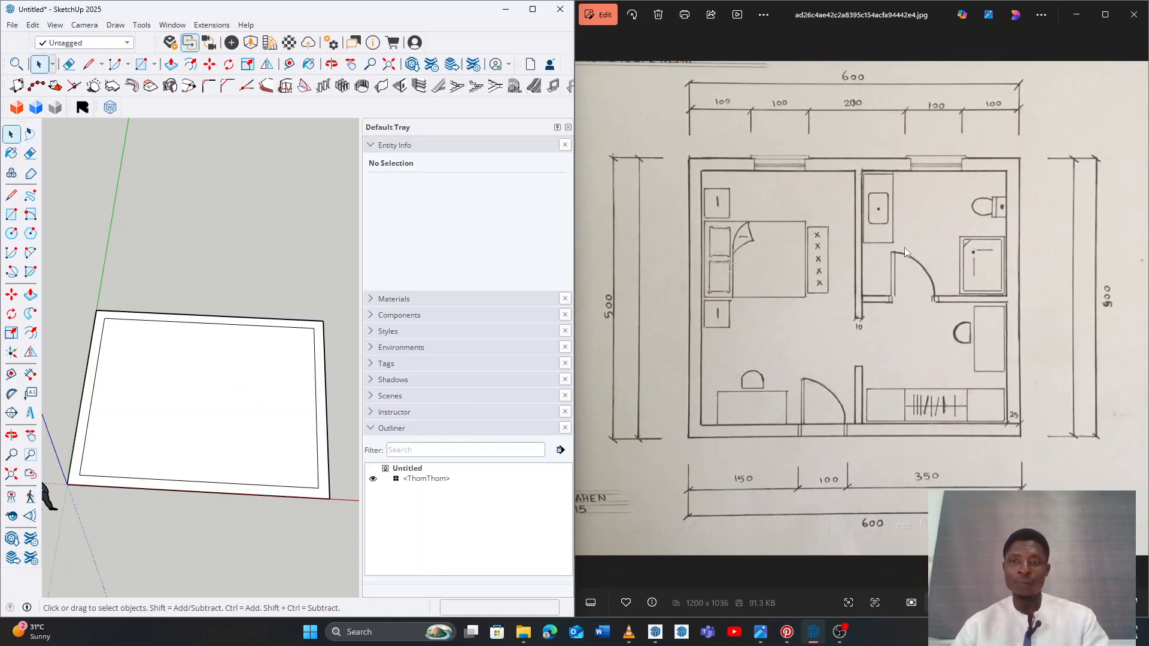
pyautogui.moveTo(134, 428); pyautogui.dragTo(150, 413, button='middle')
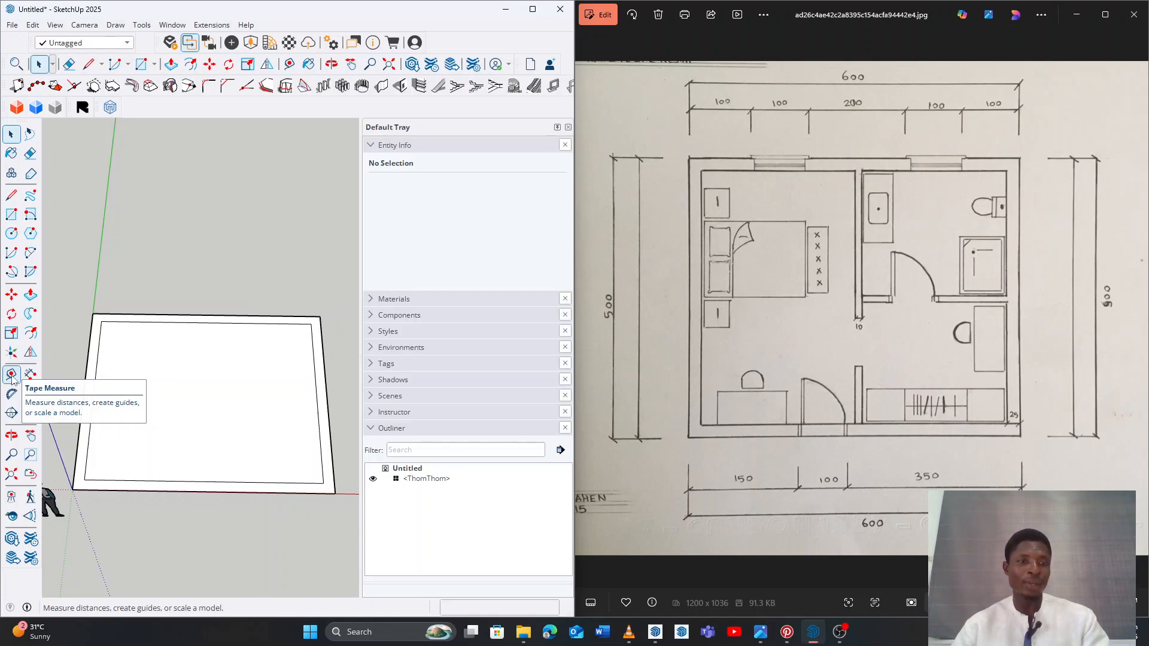
pyautogui.click(12, 375)
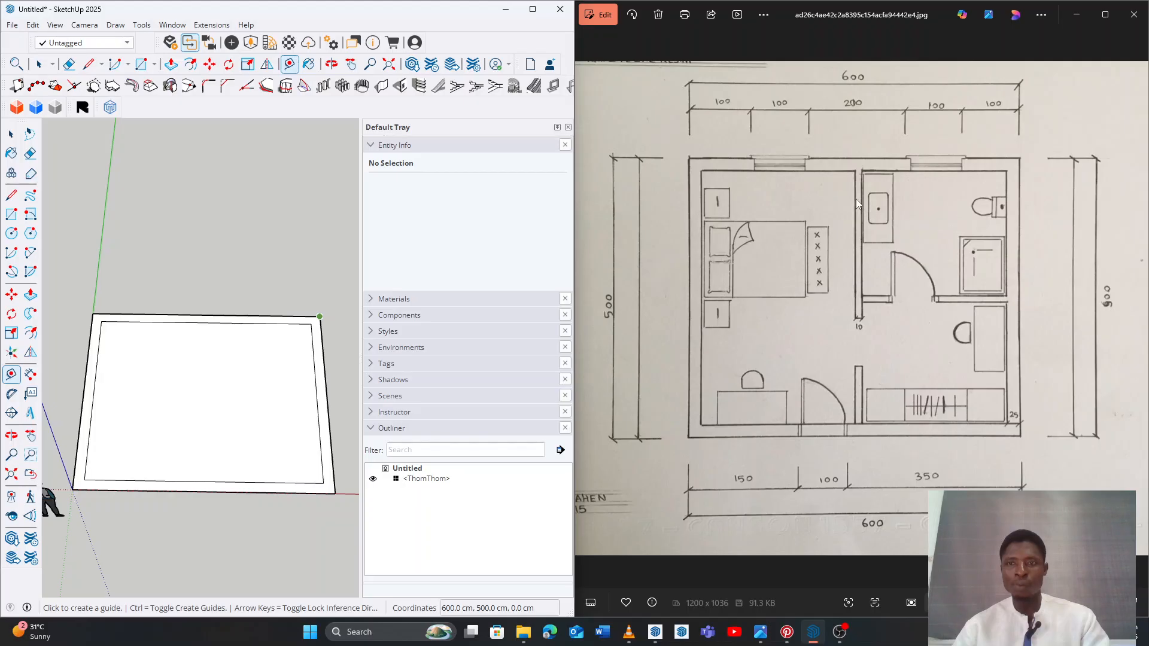
pyautogui.click(99, 340)
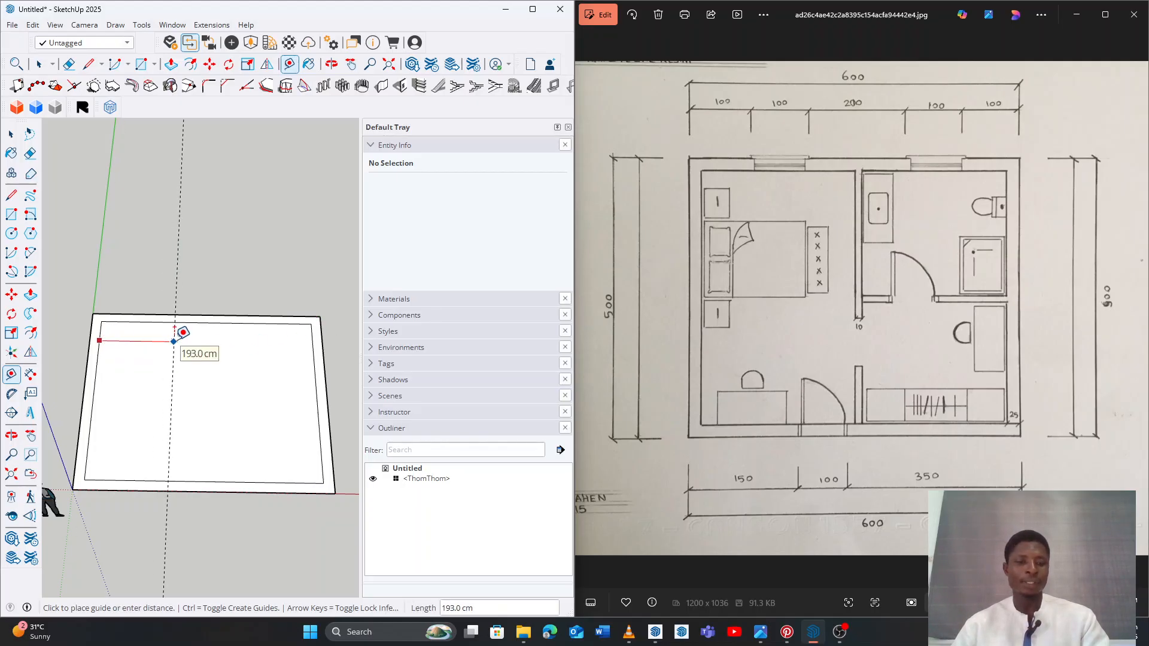
pyautogui.write('2')
pyautogui.press('BackSpace')
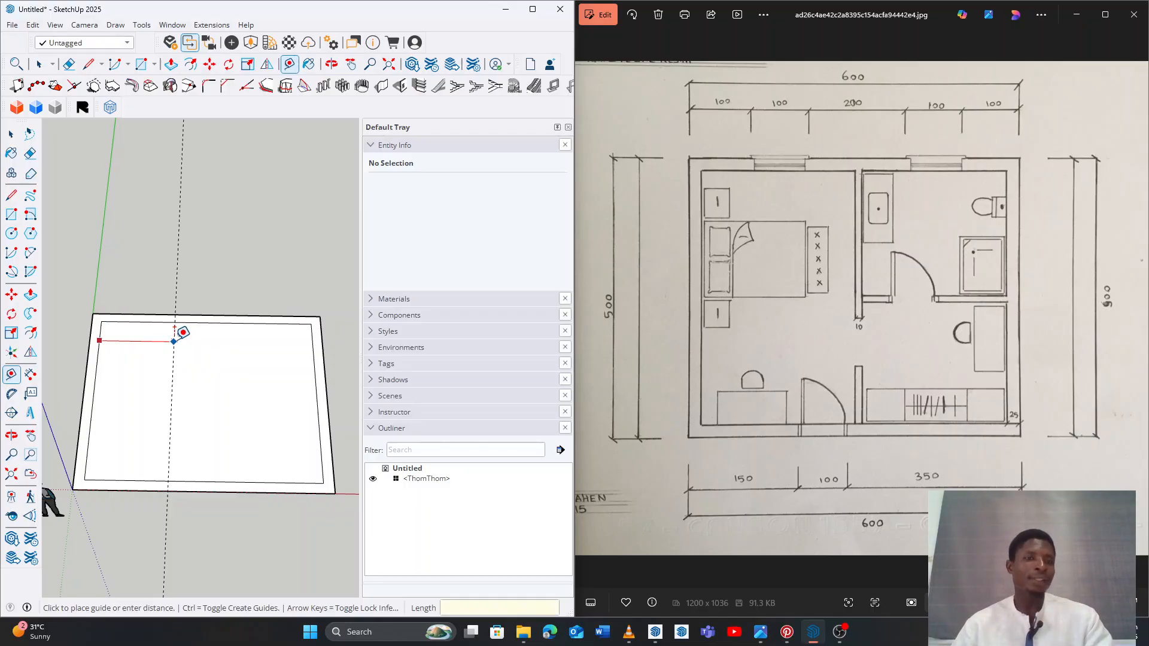
pyautogui.press('space')
# Place a Tape Measure guide parallel to the inner wall line beside the green axis, marking the vertical partition inside the room
pyautogui.press('t')
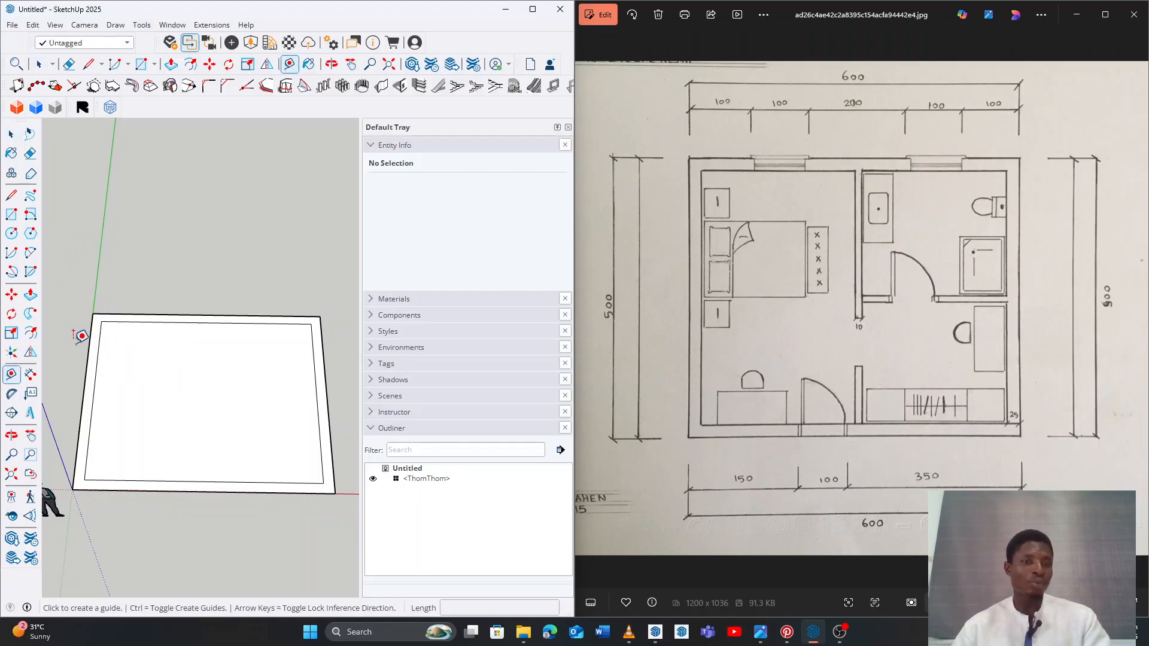
pyautogui.scroll(4, 109, 336)
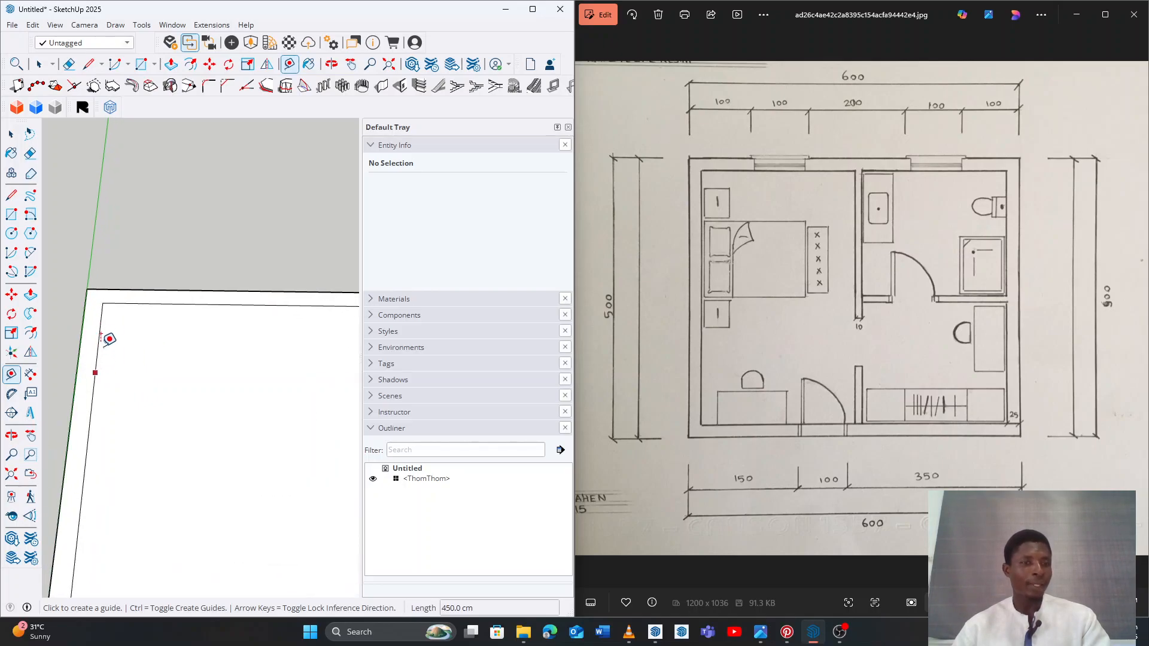
pyautogui.click(98, 350)
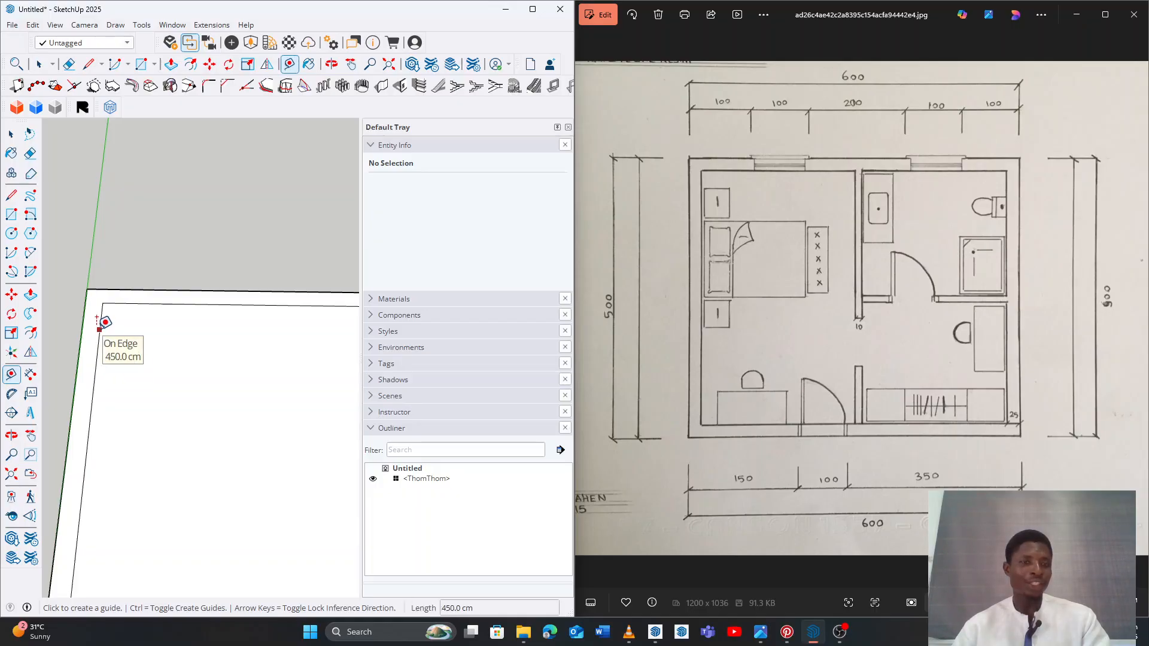
pyautogui.moveTo(117, 373); pyautogui.dragTo(121, 370, button='middle')
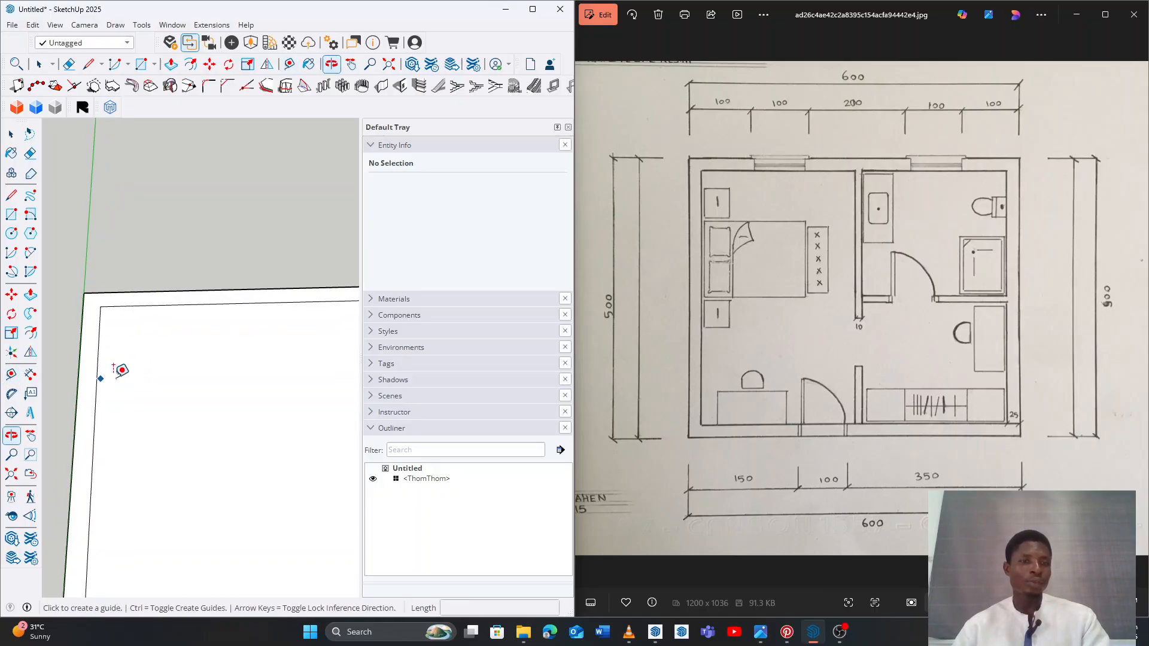
pyautogui.scroll(2, 102, 343)
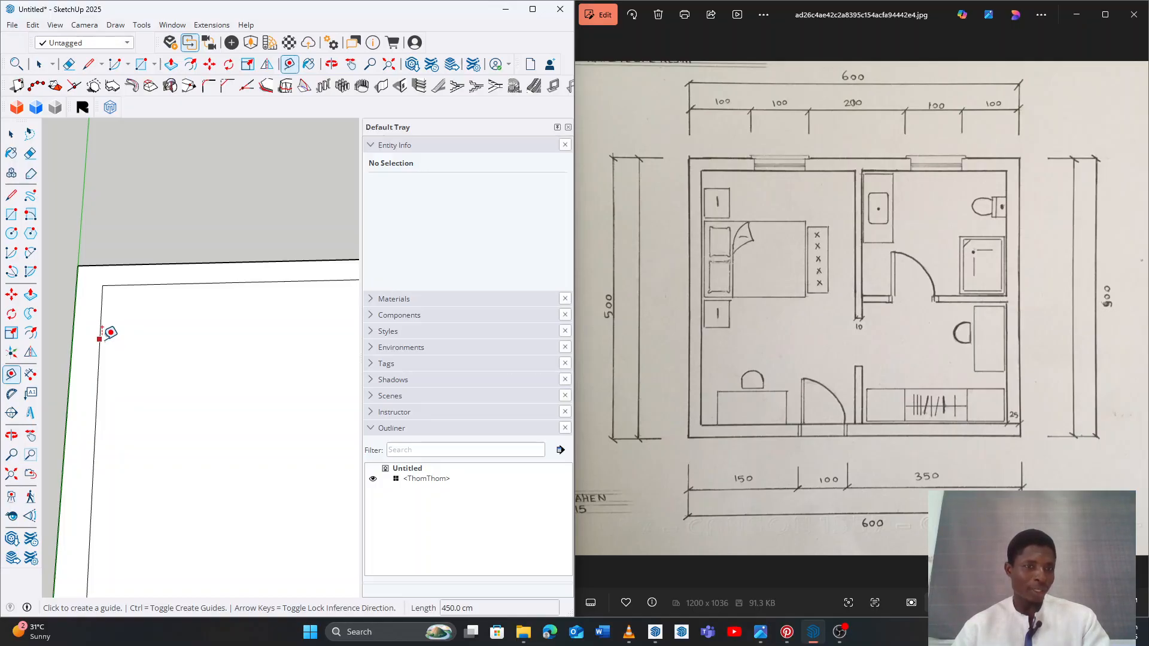
pyautogui.click(98, 377)
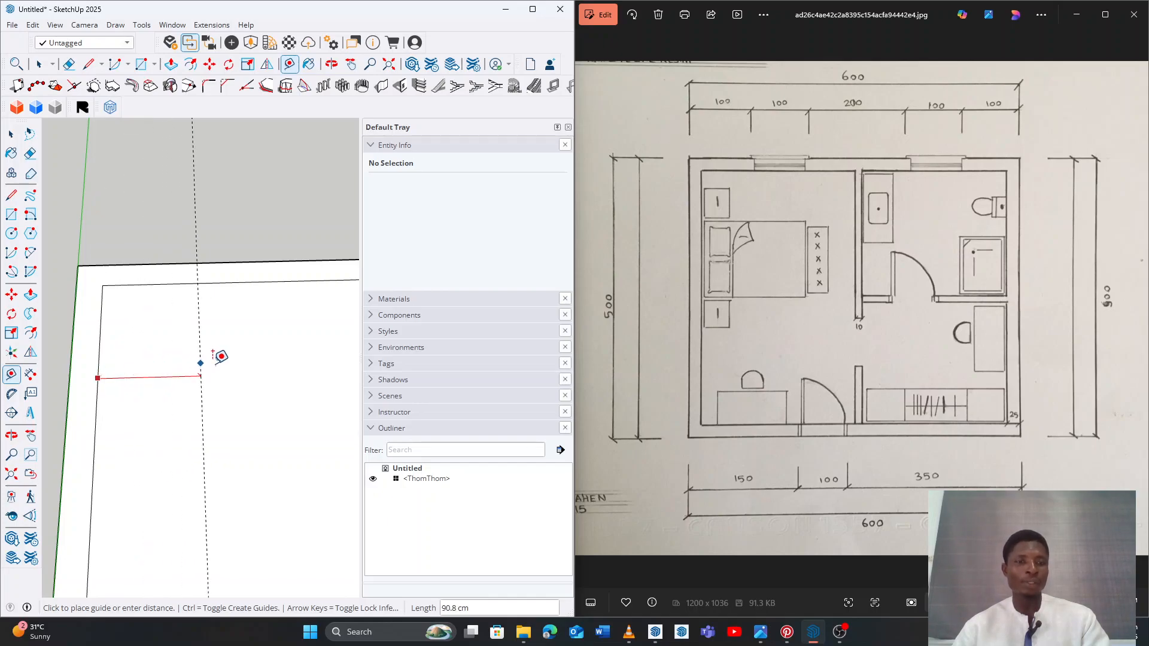
pyautogui.scroll(-2, 213, 364)
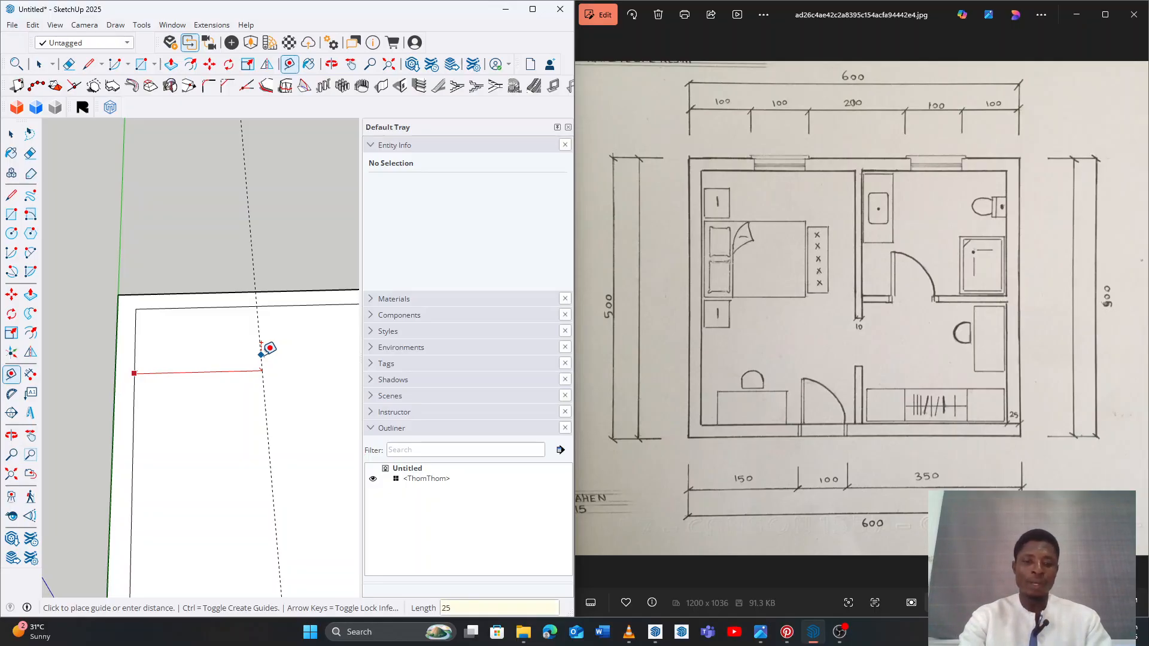
pyautogui.press('Return')
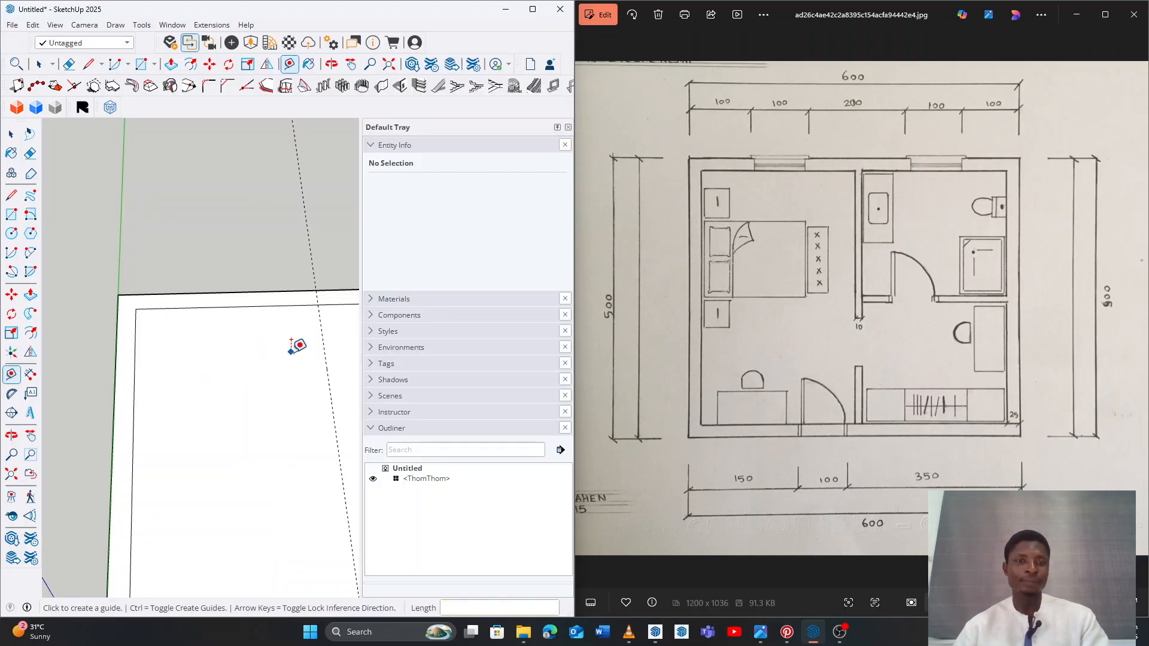
pyautogui.scroll(-1, 291, 352)
pyautogui.moveTo(312, 397); pyautogui.dragTo(197, 416, button='middle')
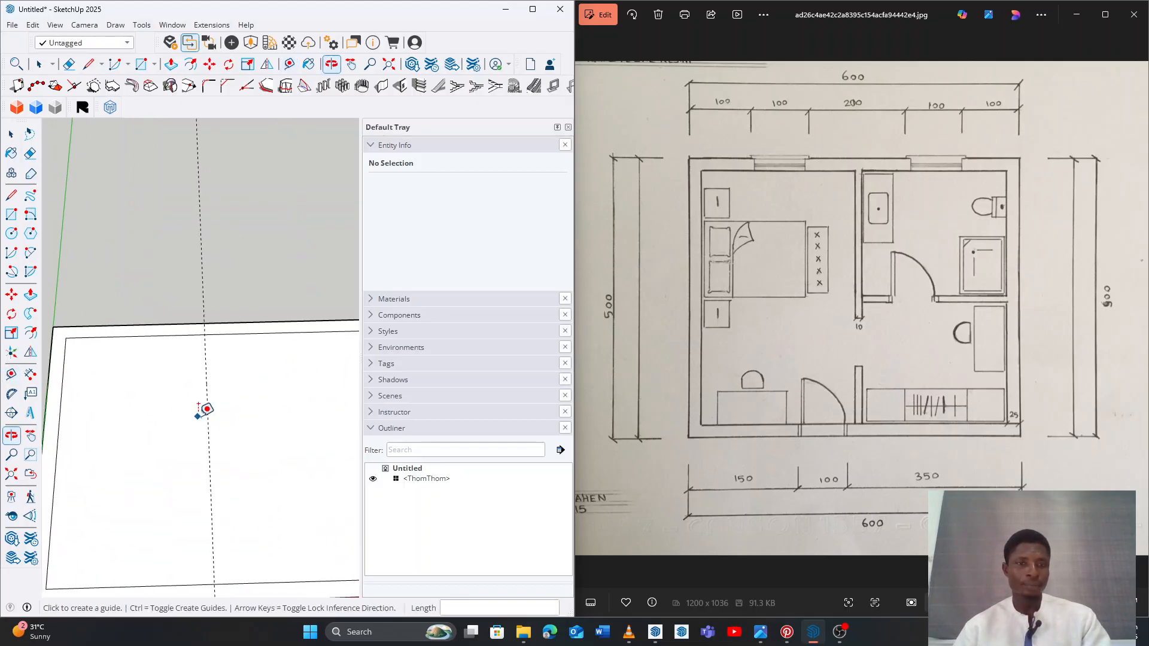
# Erase the vertical guide crossing the room that was placed for the partition
pyautogui.scroll(-1, 275, 400)
pyautogui.moveTo(274, 403)
pyautogui.mouseDown(button='middle')
pyautogui.moveTo(211, 414)
pyautogui.moveTo(263, 392)
pyautogui.mouseUp(button='middle')
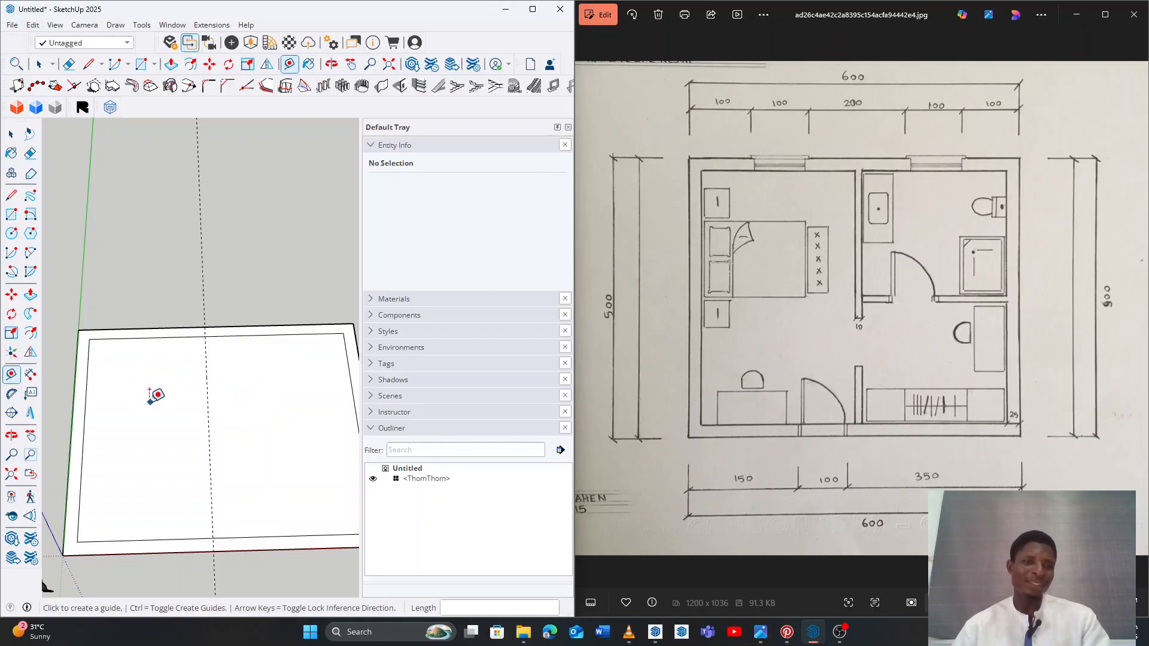
pyautogui.moveTo(172, 392); pyautogui.dragTo(198, 413, button='middle')
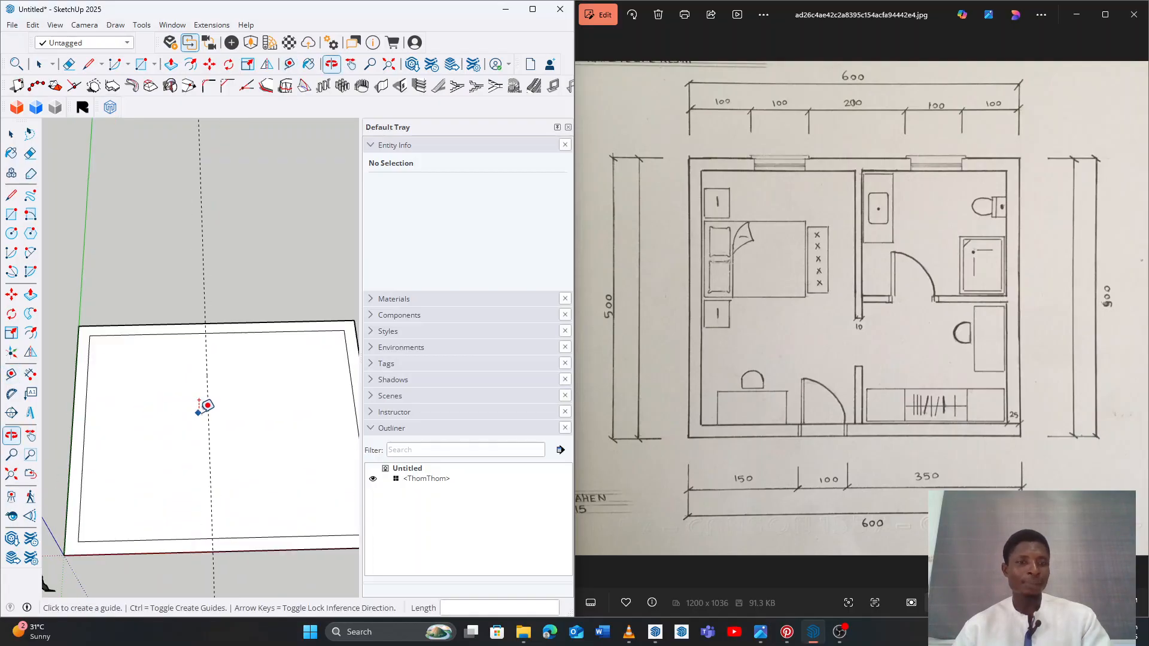
pyautogui.press('o')
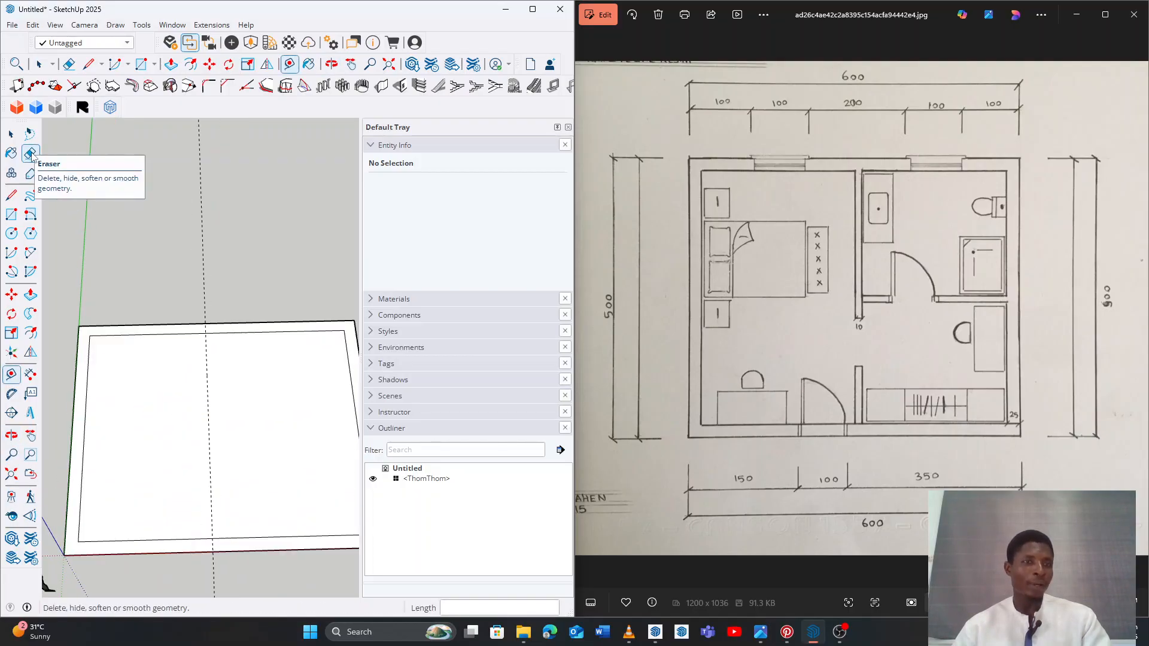
pyautogui.click(31, 154)
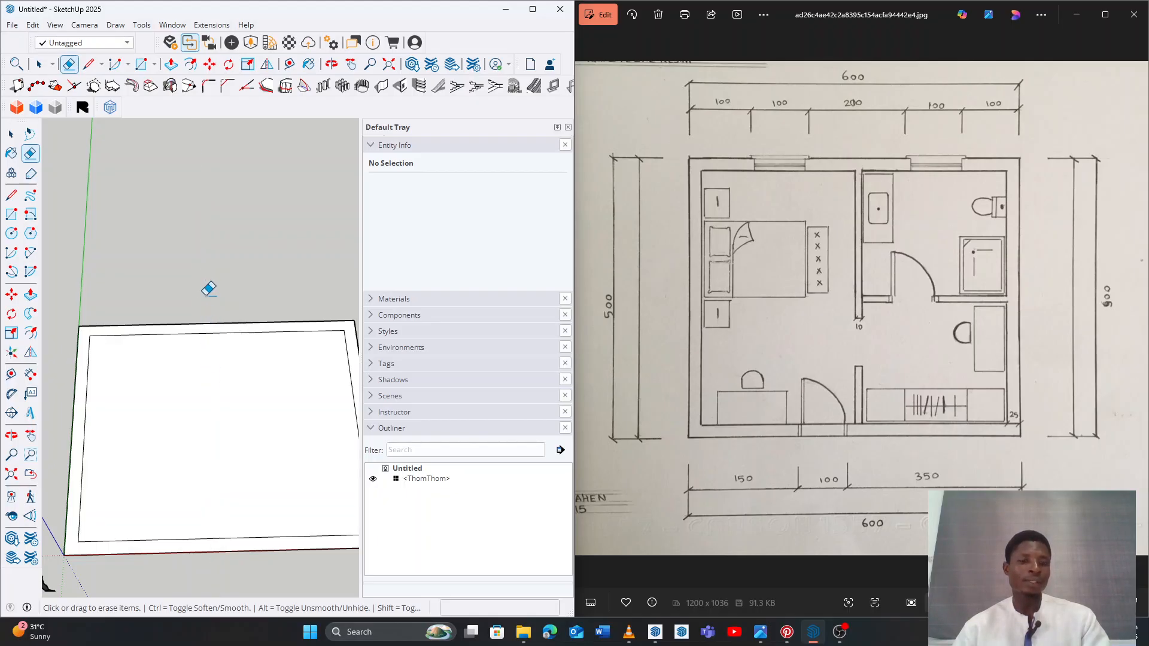
# Place a Tape Measure guide 300 cm into the room, parallel to the inner wall line beside the green axis
pyautogui.press('t')
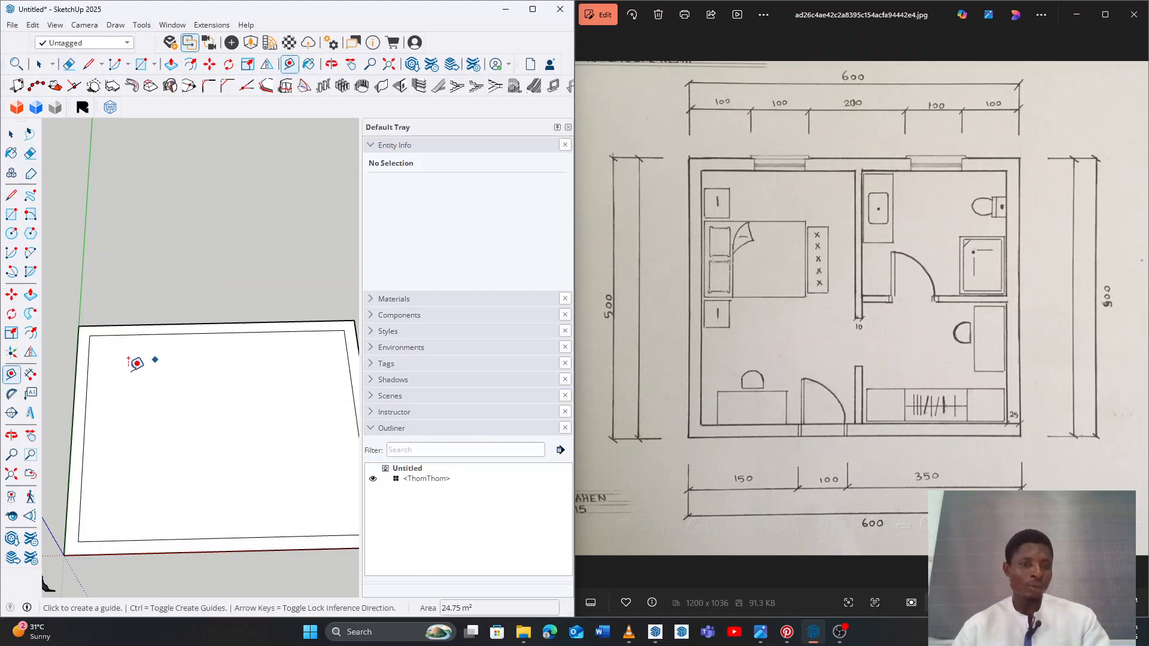
pyautogui.click(88, 371)
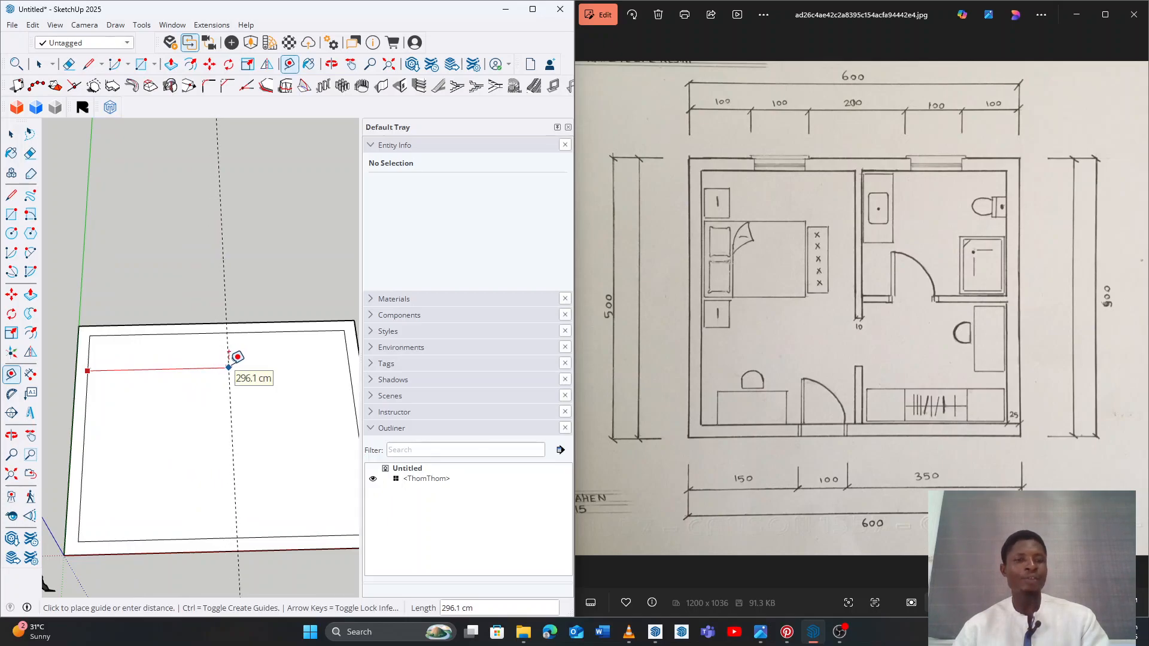
pyautogui.write('300')
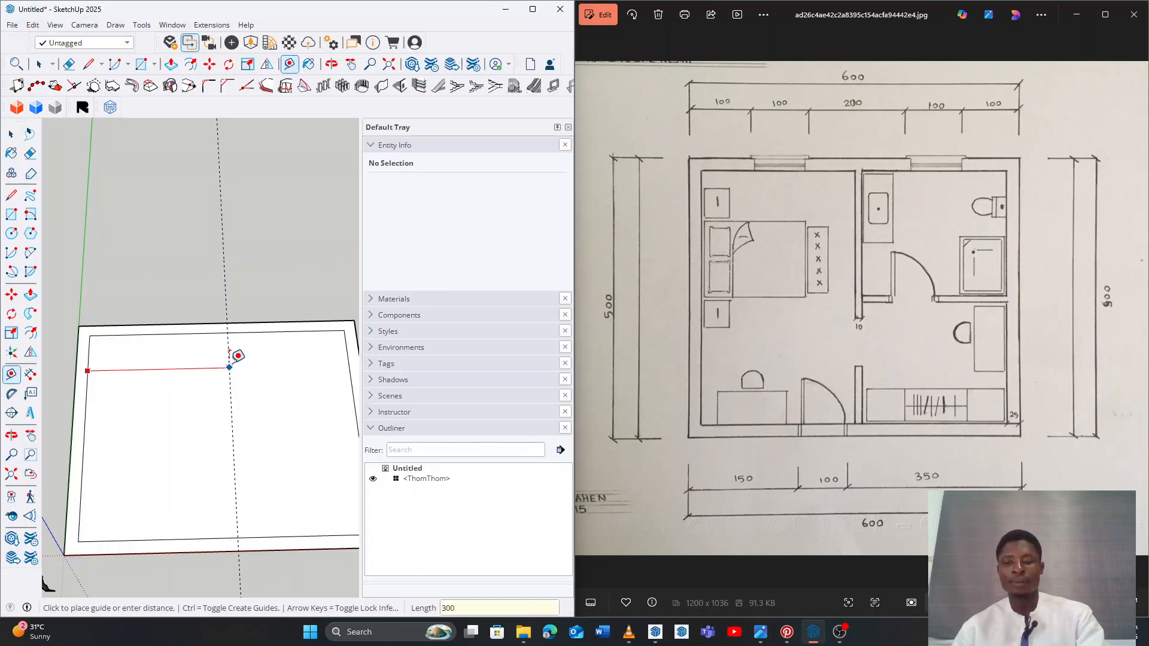
pyautogui.press('Return')
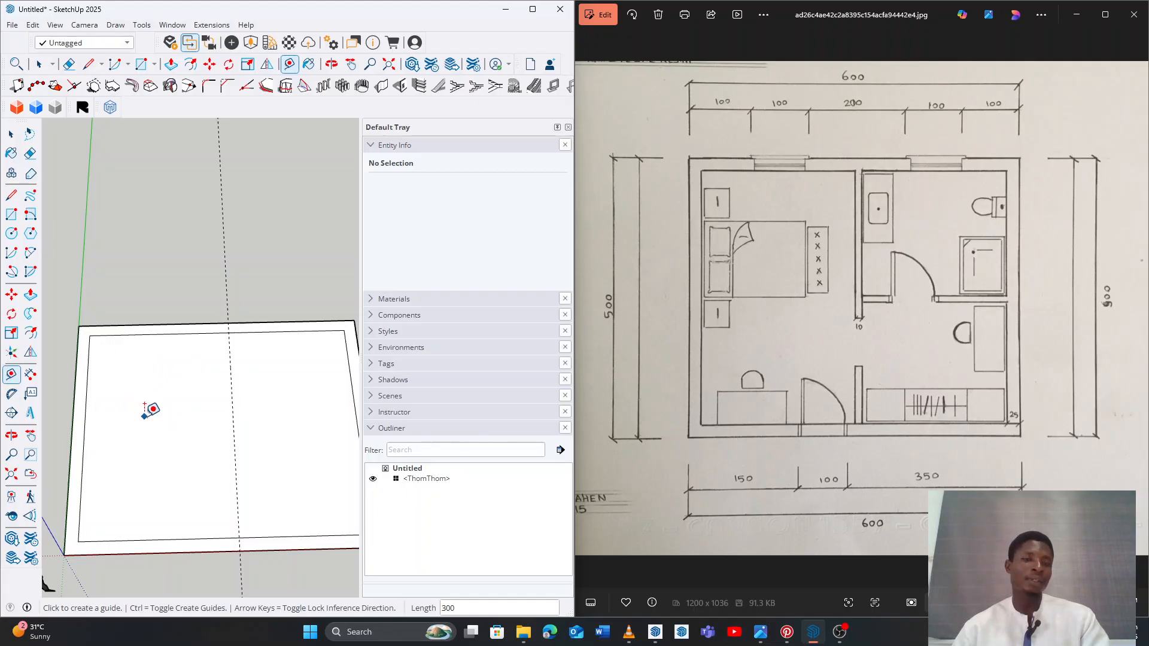
# Place a second parallel guide 10 cm from the first one, away from the green axis, to mark the vertical partition's thickness
pyautogui.click(231, 374)
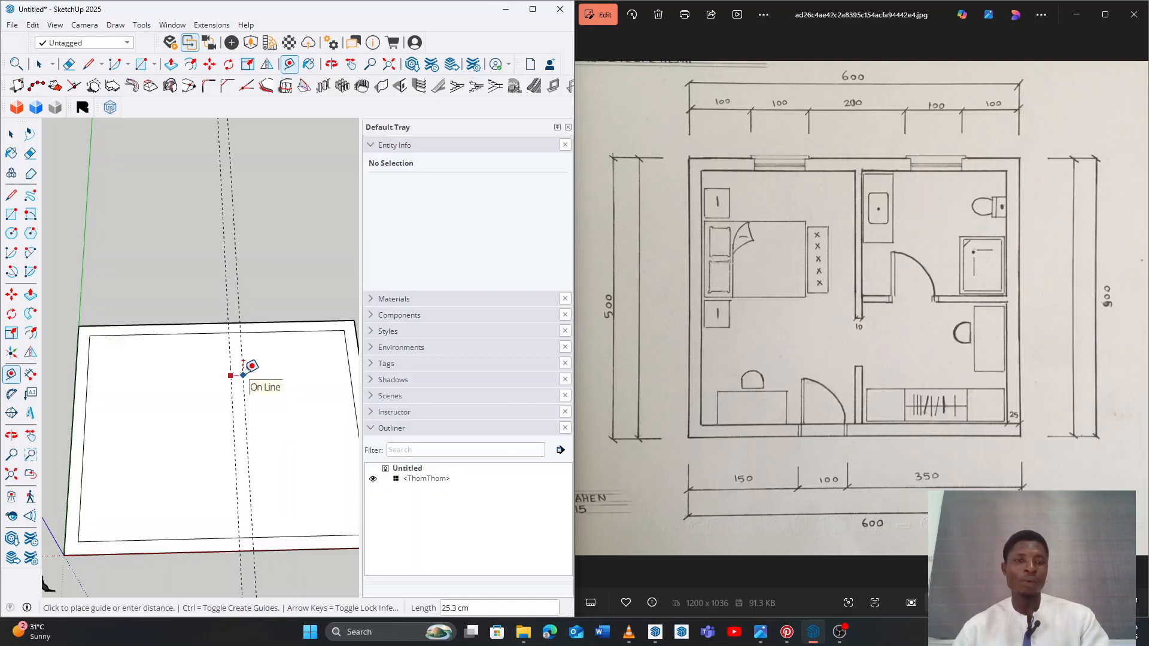
pyautogui.press('Escape')
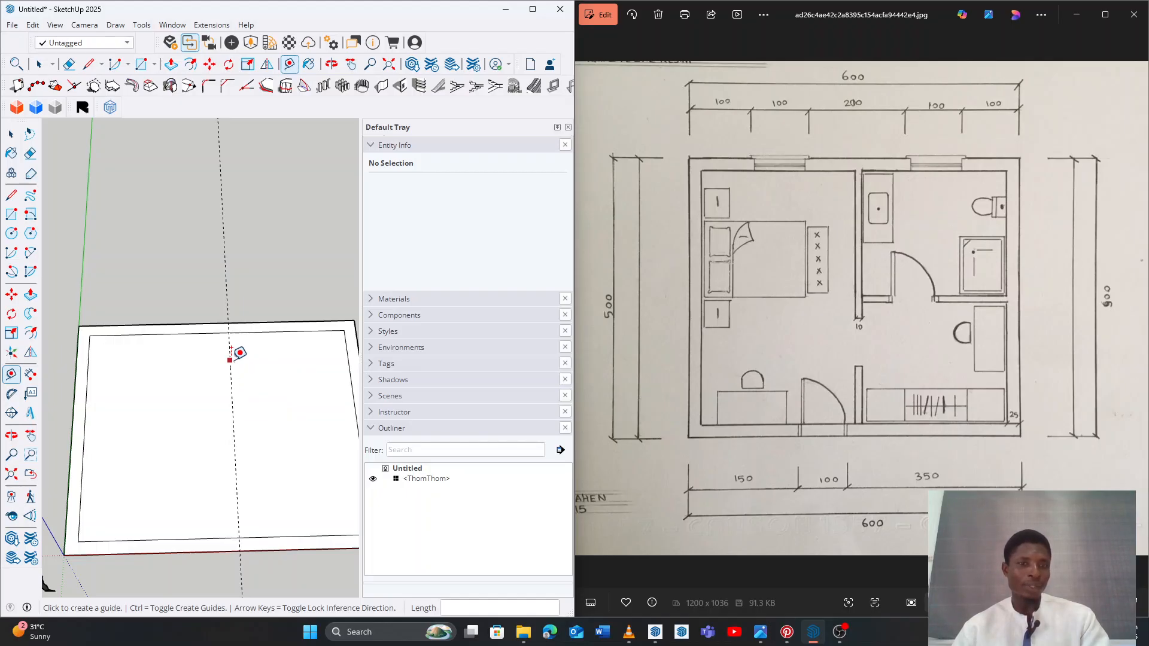
pyautogui.click(230, 348)
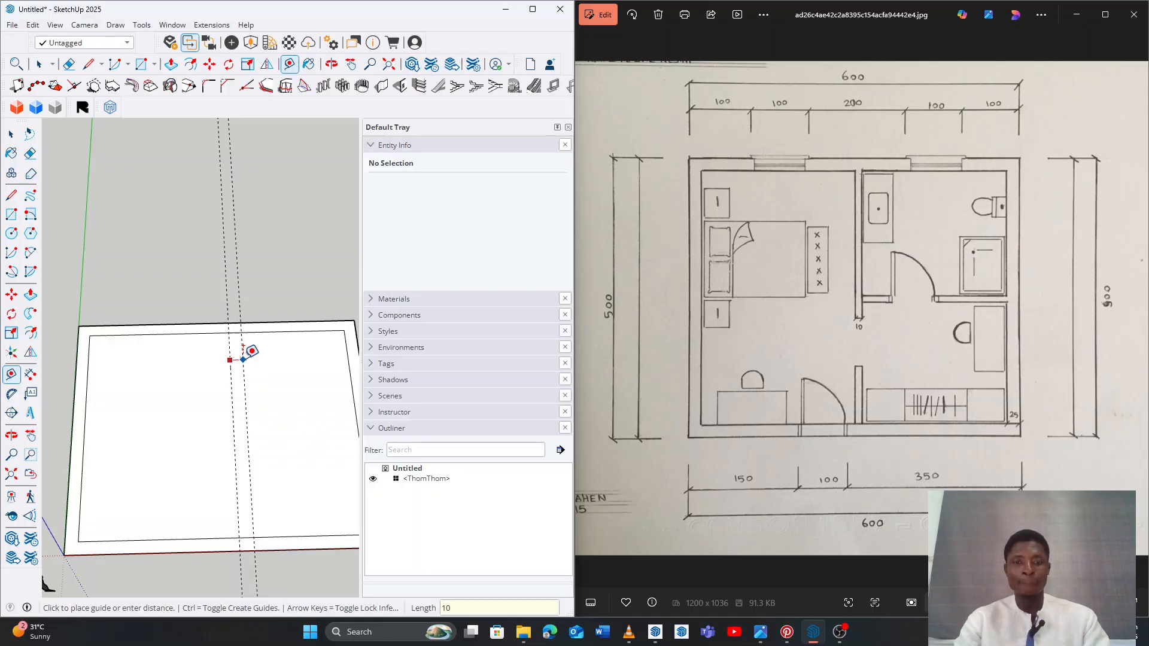
pyautogui.press('Return')
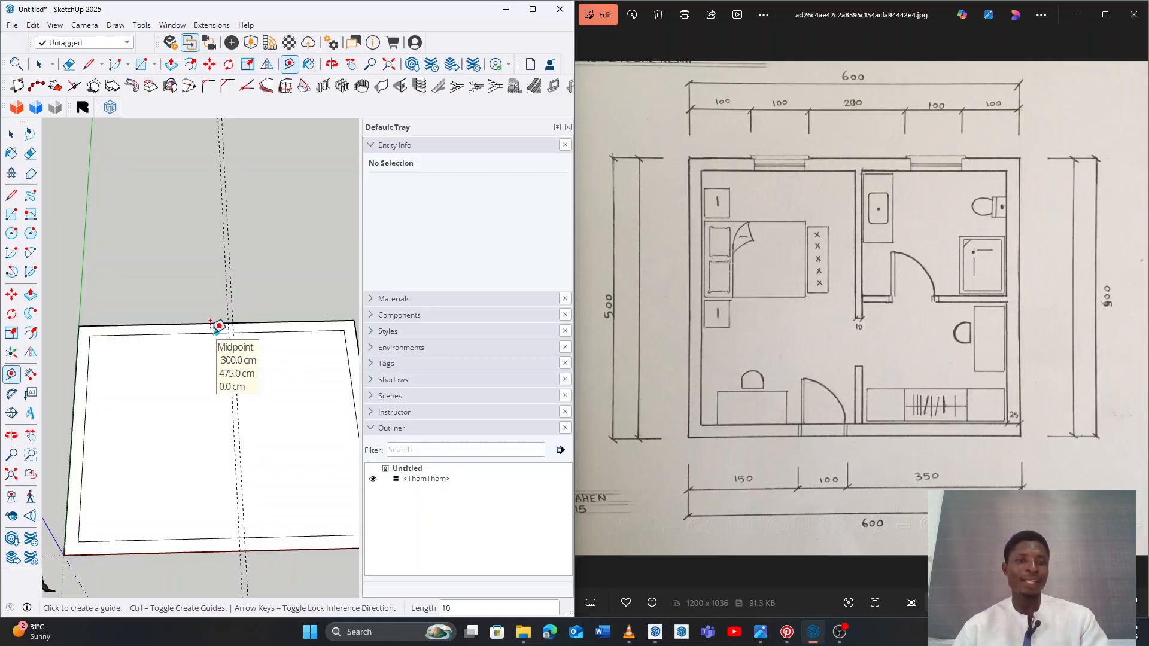
# Place a horizontal guide 250 cm into the room from the rear inner wall line to mark the vertical partition's end
pyautogui.click(245, 321)
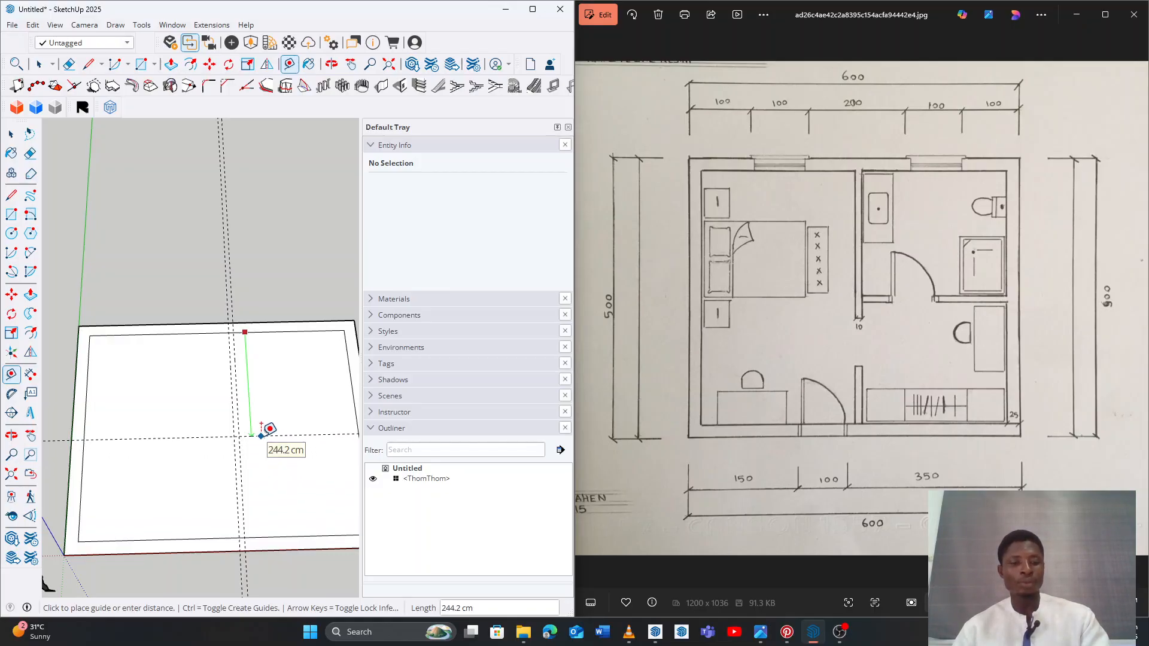
pyautogui.write('250')
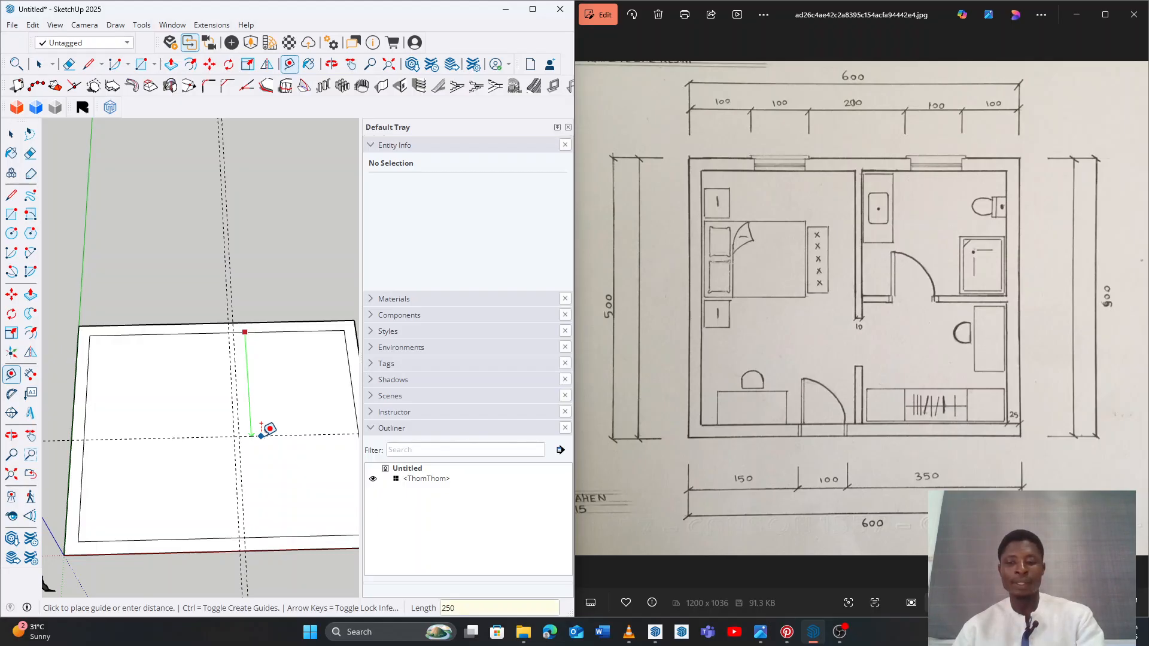
pyautogui.press('Return')
# Place a parallel guide 30 cm from the horizontal guide, toward the rear wall, for the lower face of the bathroom partition
pyautogui.press('o')
pyautogui.moveTo(272, 383); pyautogui.dragTo(203, 403)
pyautogui.moveTo(154, 441); pyautogui.dragTo(228, 423)
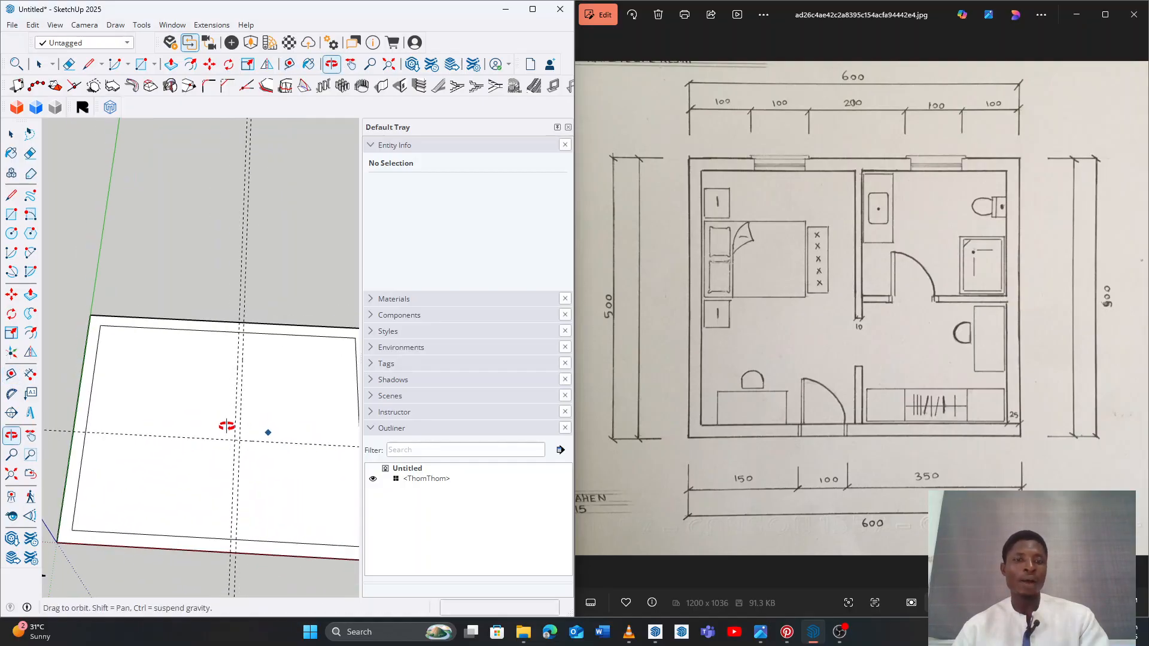
pyautogui.press('t')
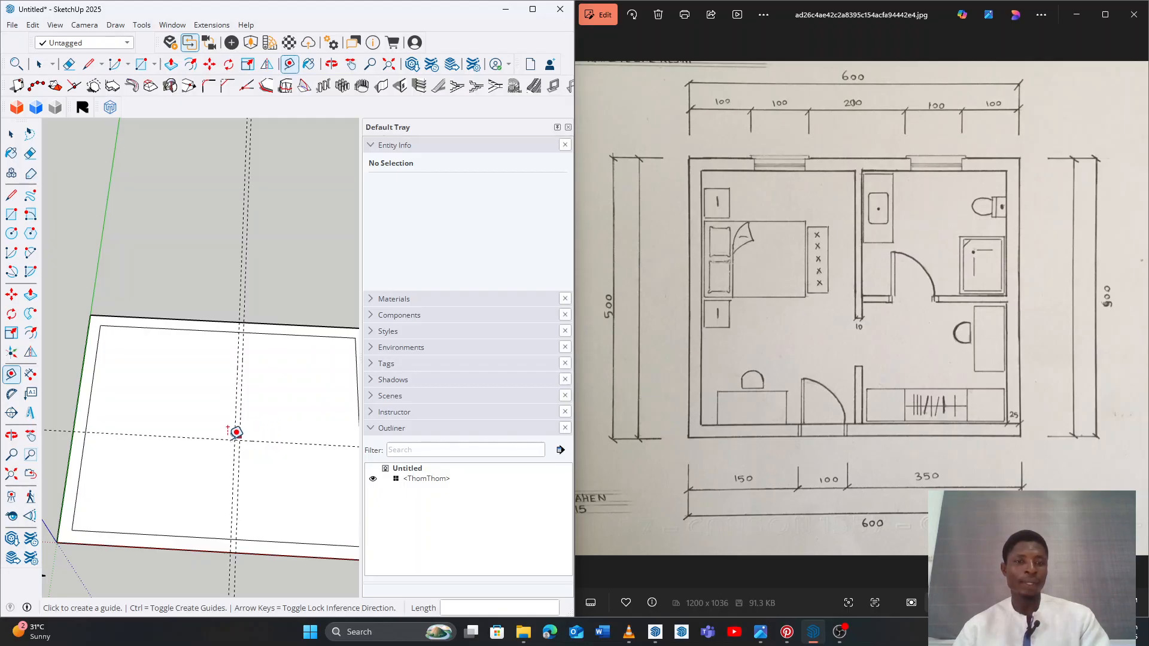
pyautogui.moveTo(190, 470); pyautogui.dragTo(197, 467, button='middle')
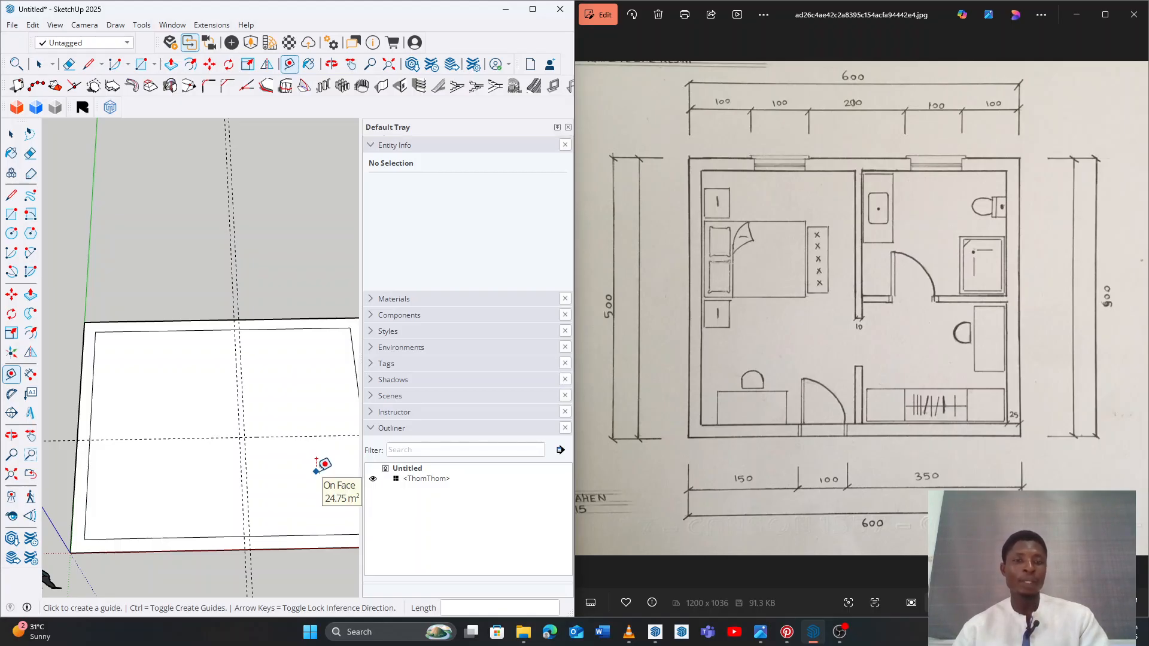
pyautogui.press('space')
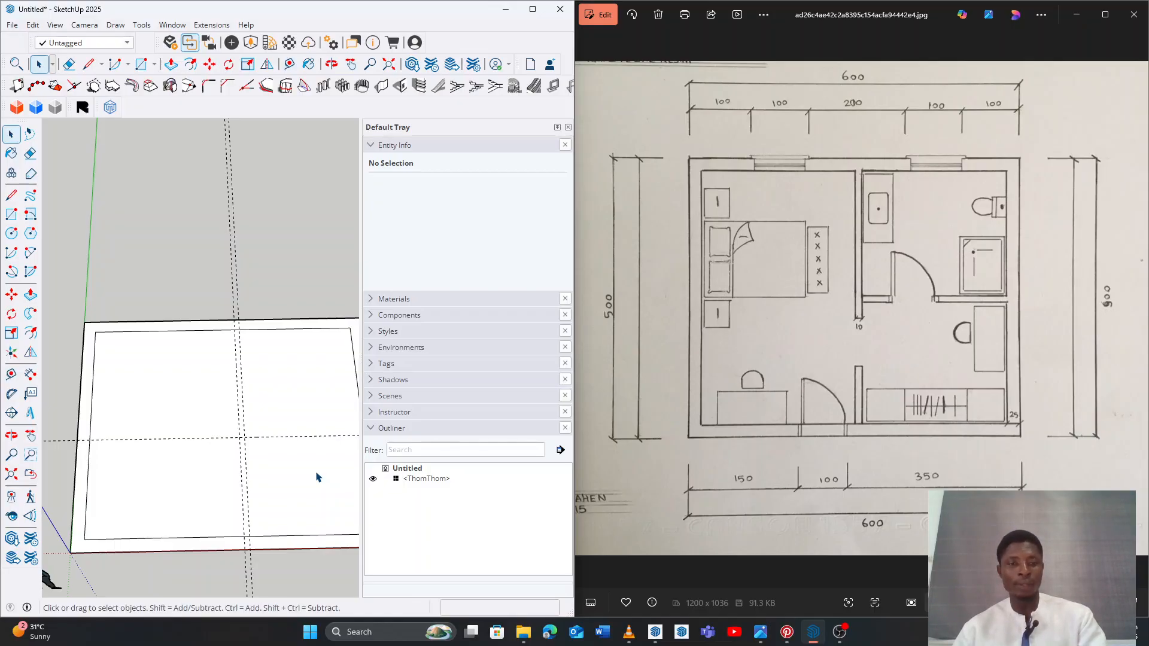
pyautogui.press('h')
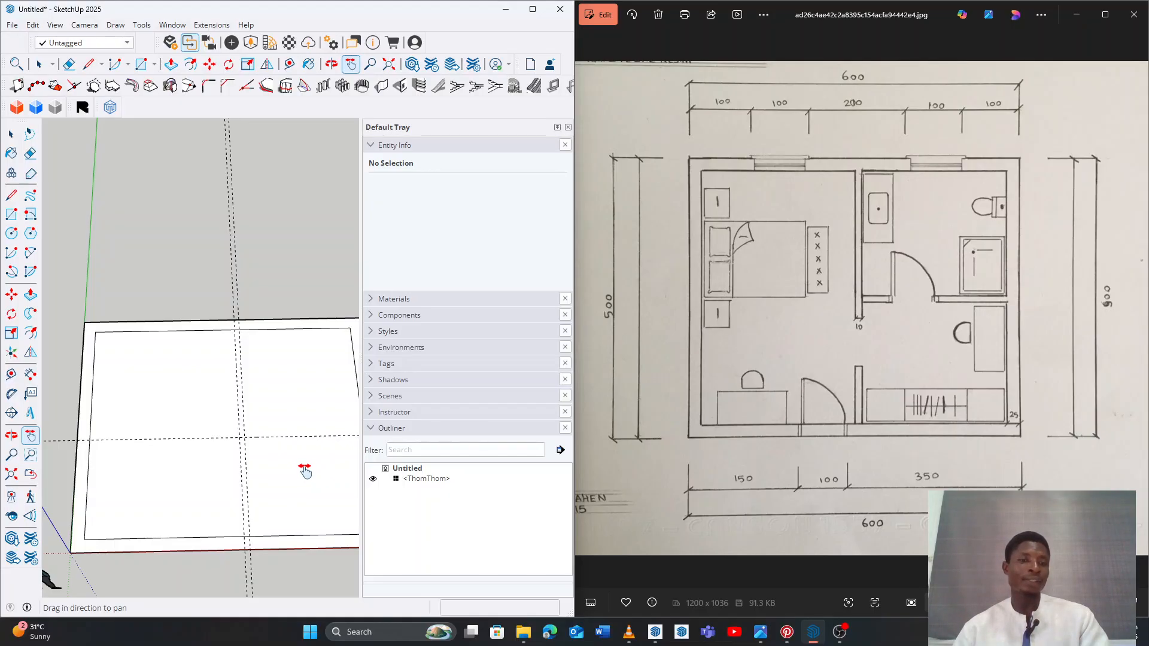
pyautogui.moveTo(305, 472); pyautogui.dragTo(274, 464)
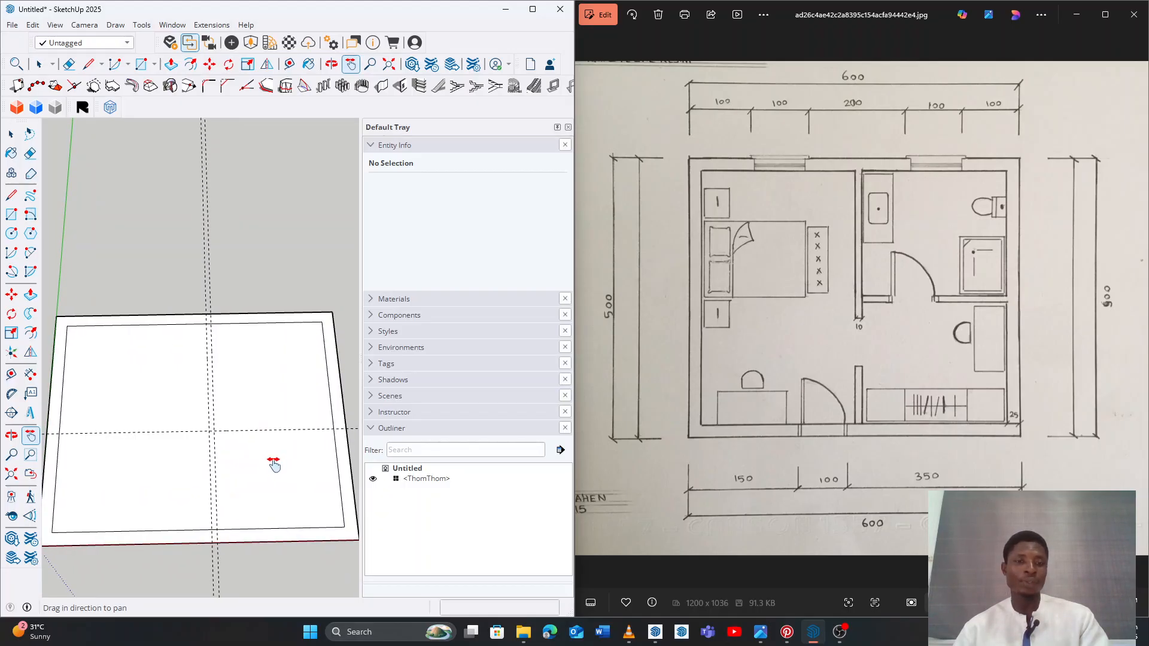
pyautogui.press('space')
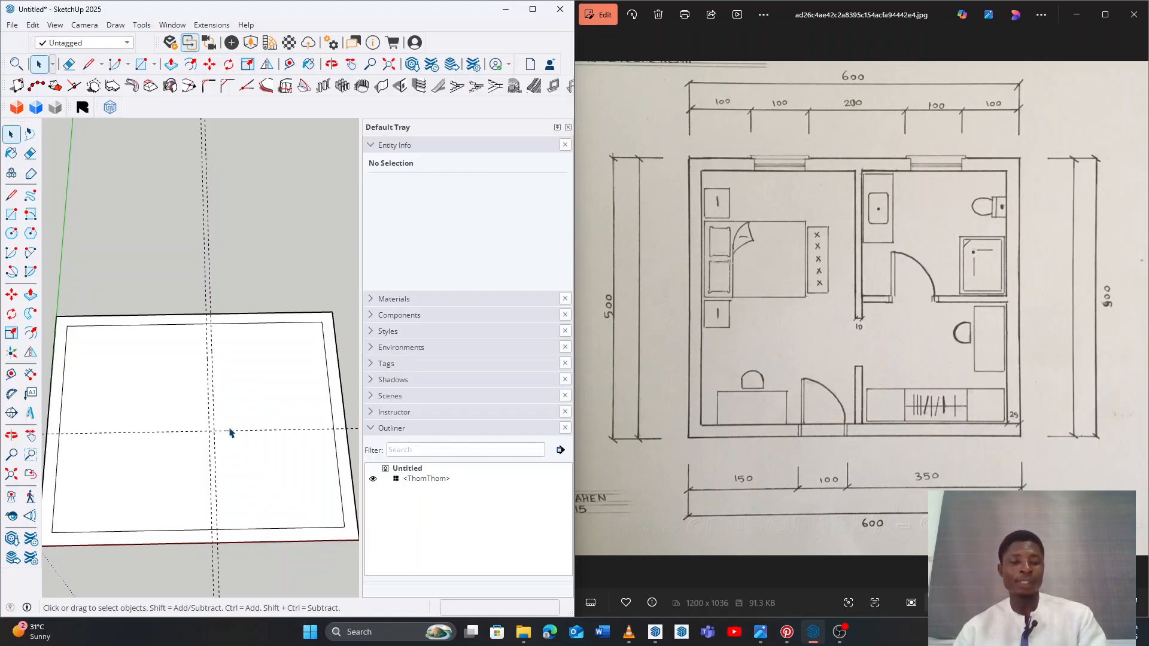
pyautogui.click(18, 377)
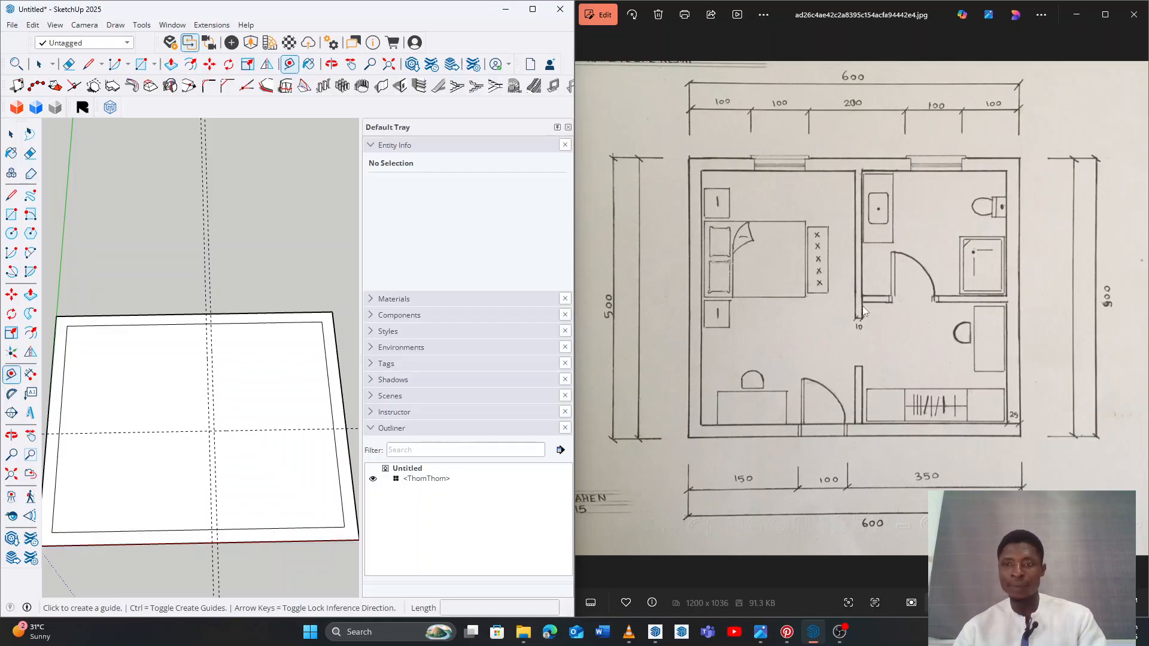
pyautogui.click(238, 413)
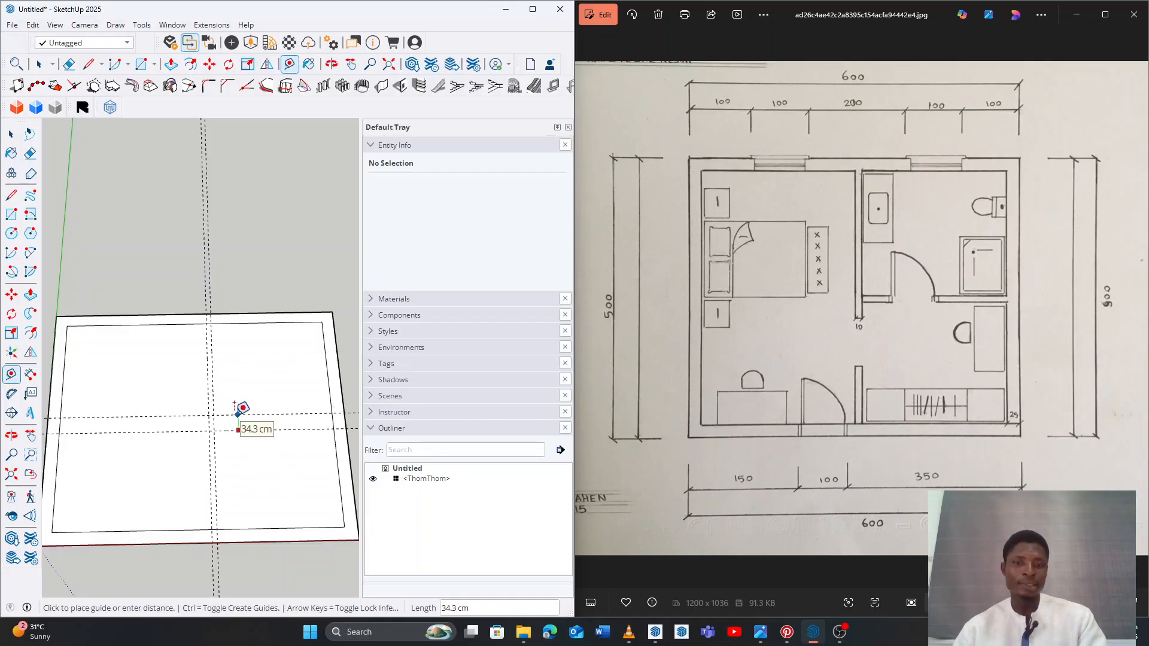
pyautogui.write('30')
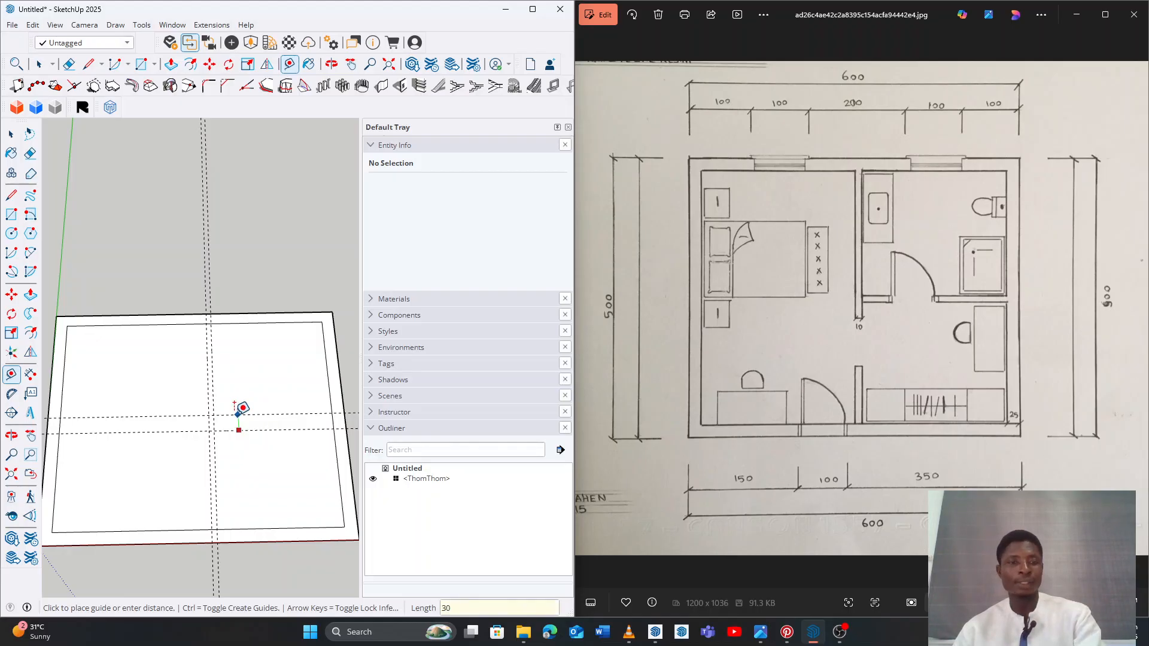
pyautogui.press('Return')
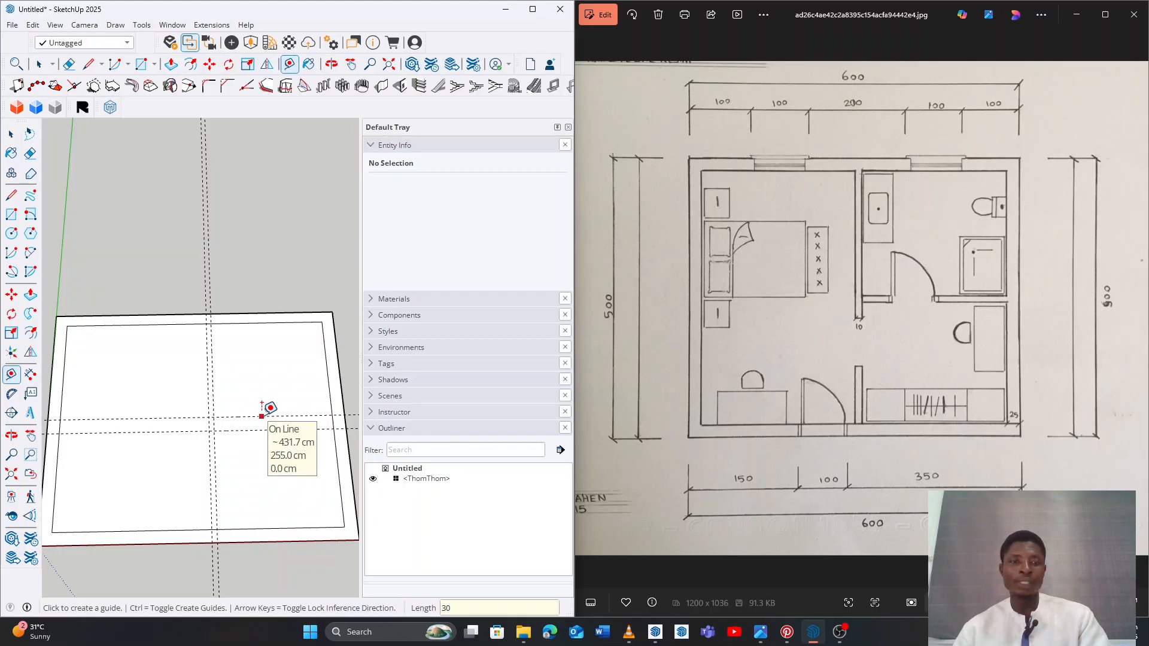
# Place another horizontal guide 10 cm beyond that one, toward the rear wall, to mark the bathroom partition's thickness
pyautogui.click(262, 416)
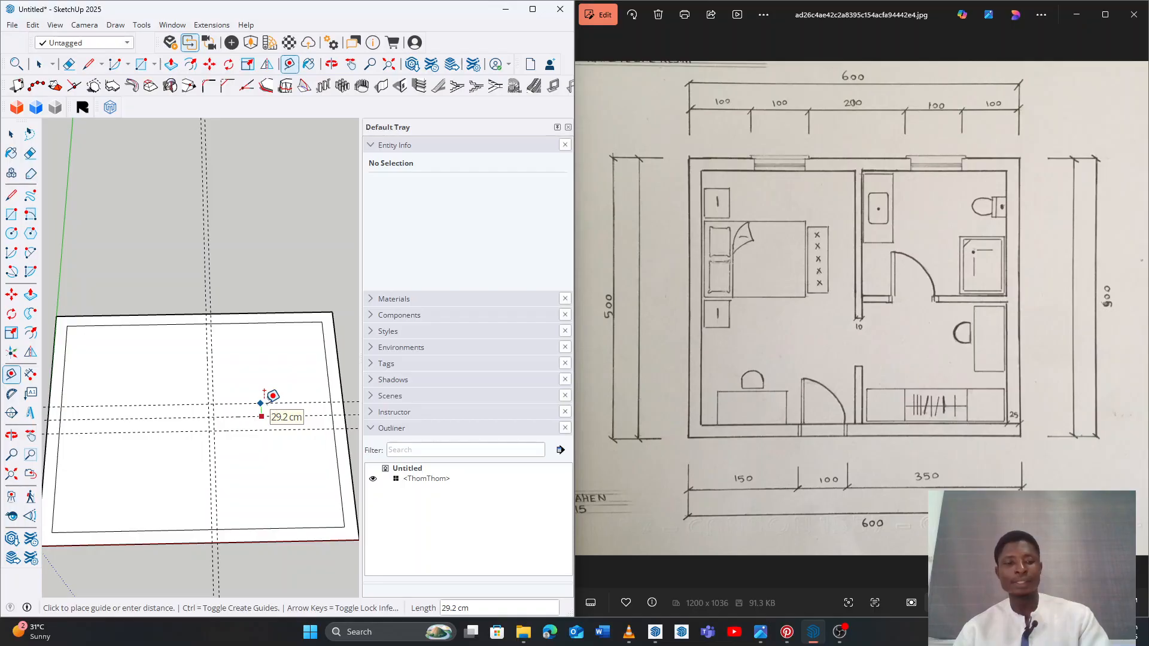
pyautogui.write('10')
pyautogui.press('Return')
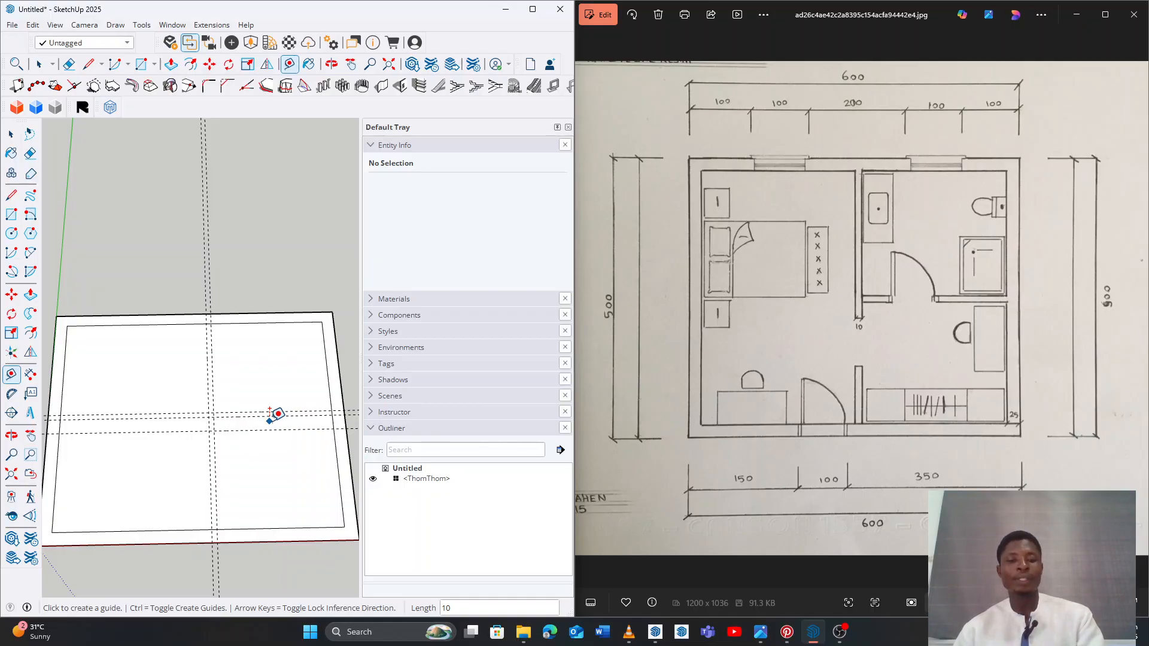
# Draw a 10 by 250 cm rectangle for the vertical partition and a 10 by 240 cm rectangle from it to the far inner wall along the guides
pyautogui.press('r')
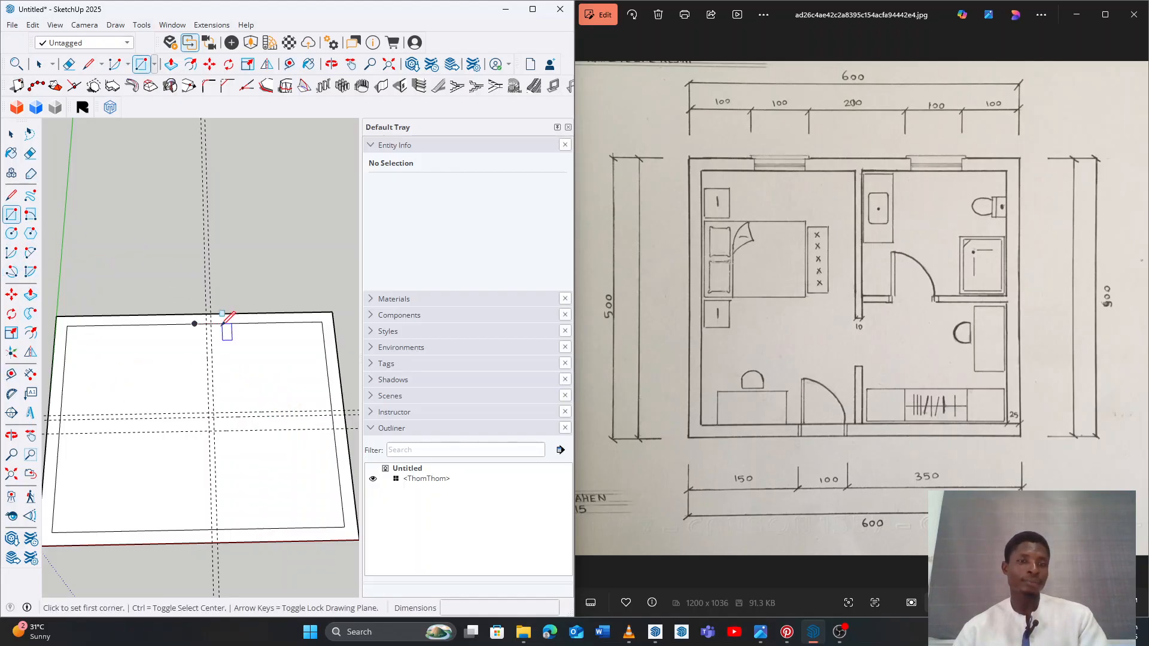
pyautogui.moveTo(227, 335); pyautogui.dragTo(221, 435, button='middle')
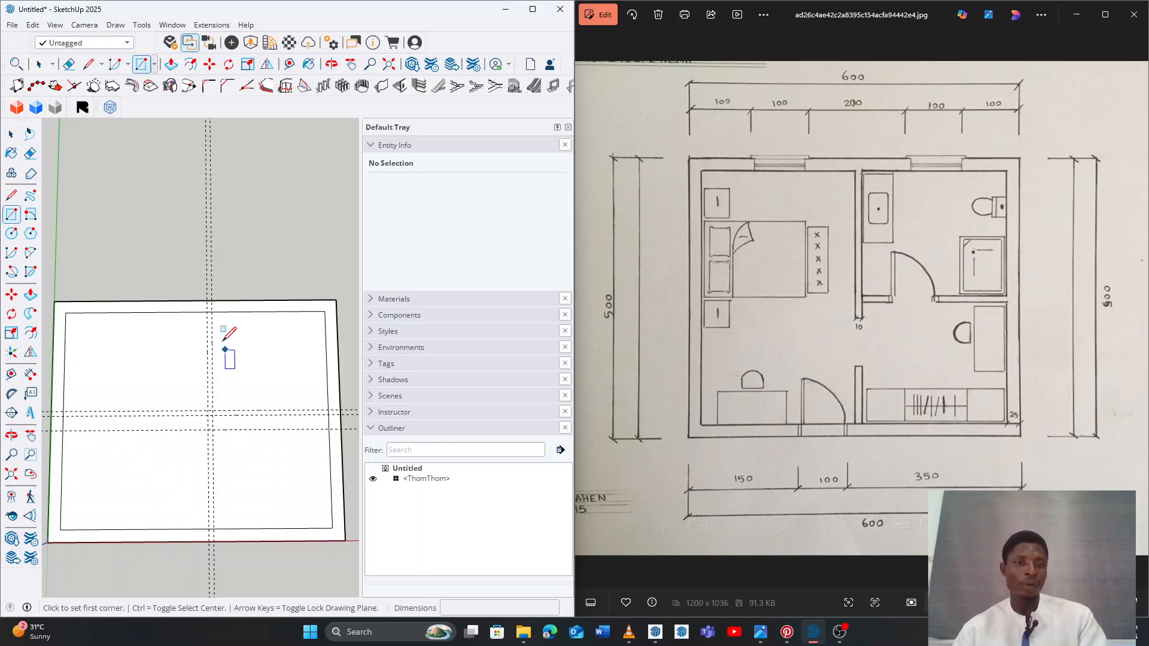
pyautogui.scroll(1, 220, 334)
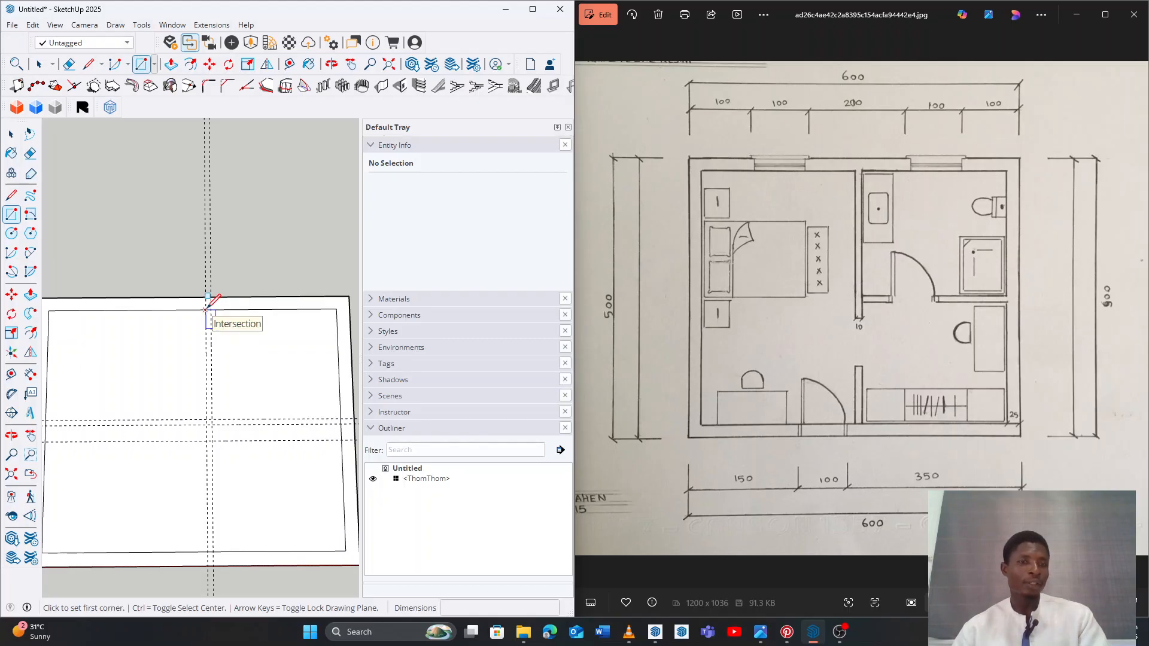
pyautogui.click(205, 309)
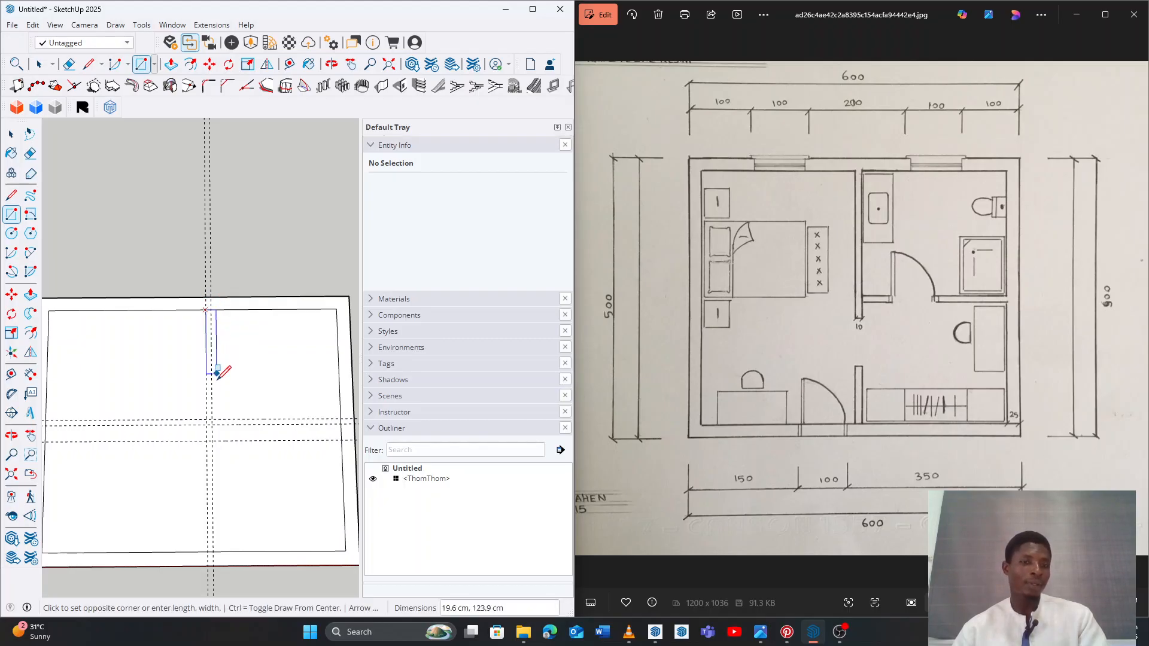
pyautogui.write('10,250')
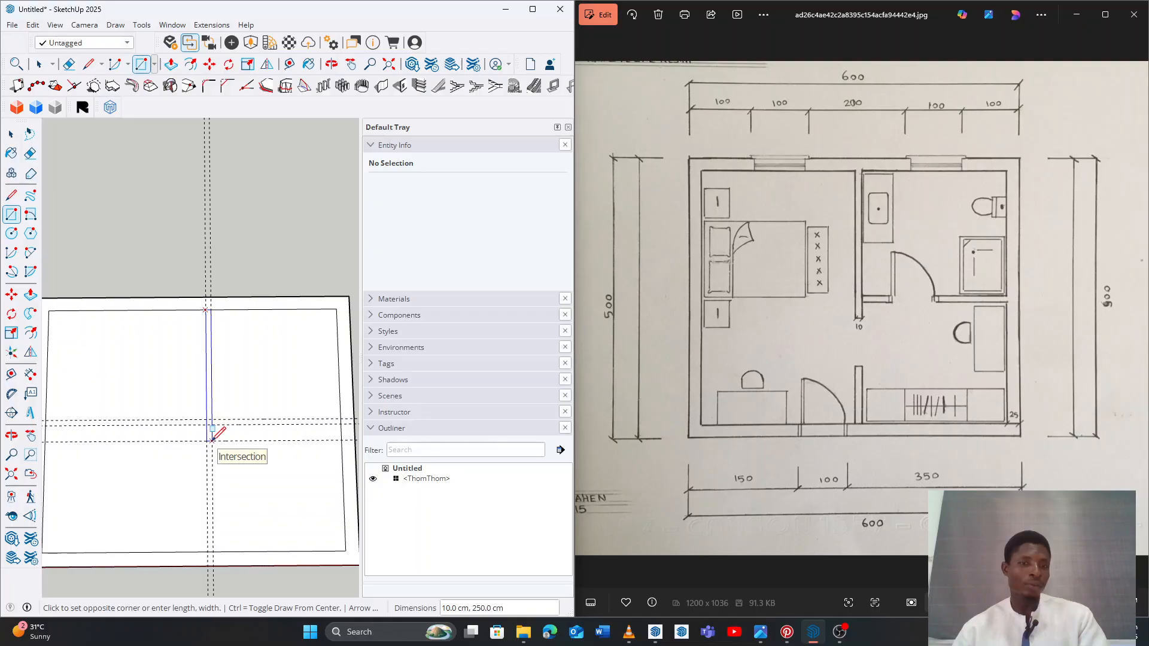
pyautogui.press('Return')
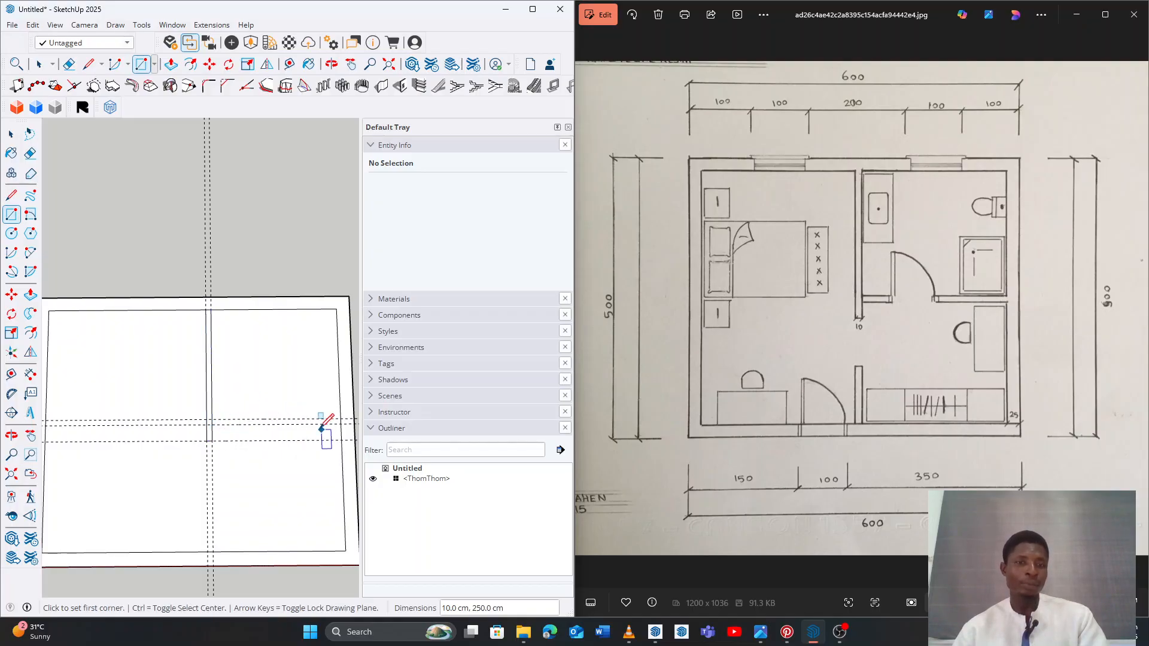
pyautogui.click(212, 419)
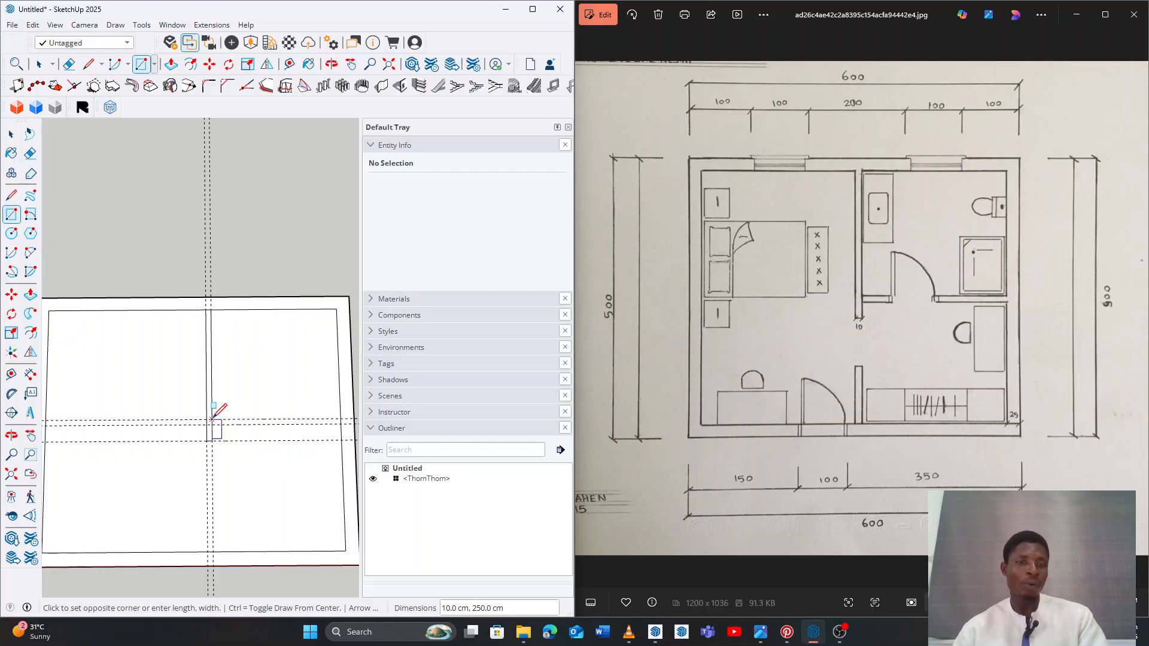
pyautogui.click(341, 423)
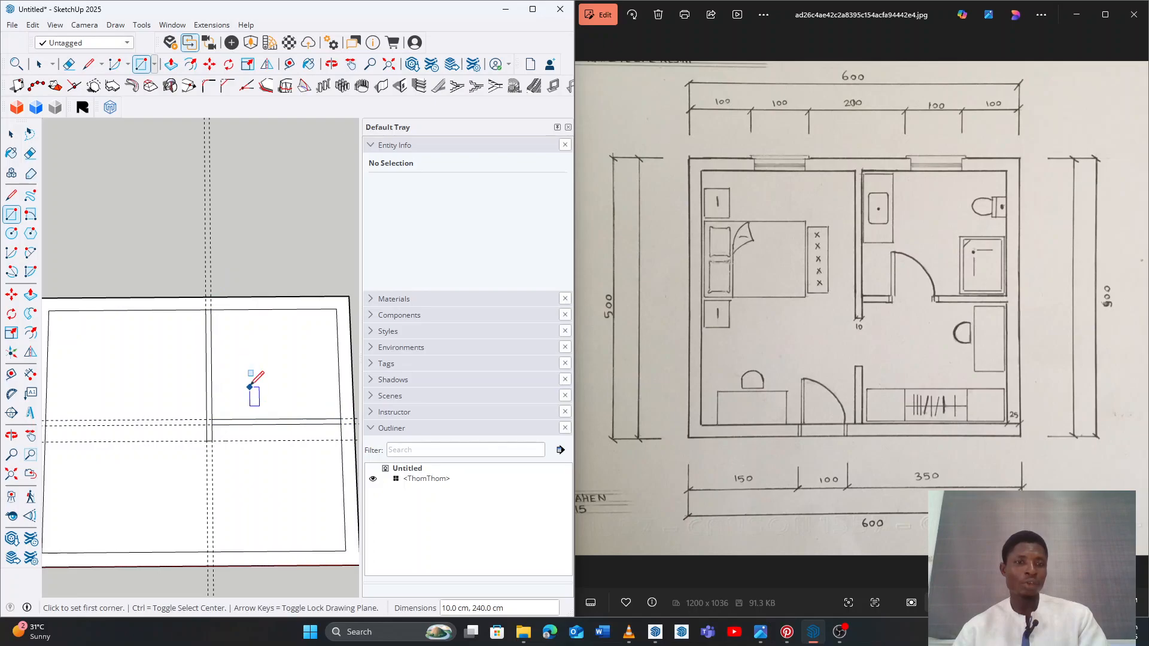
# Erase the inner wall edge that separates the vertical partition from the rear outer wall
pyautogui.scroll(6, 210, 306)
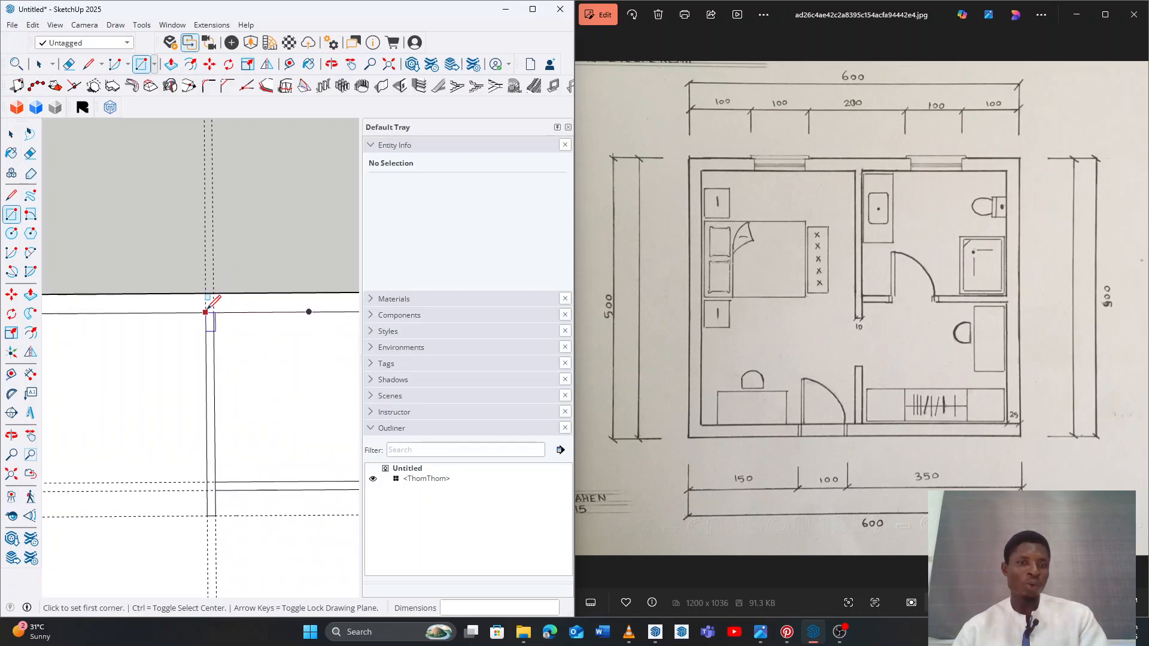
pyautogui.scroll(-8, 206, 312)
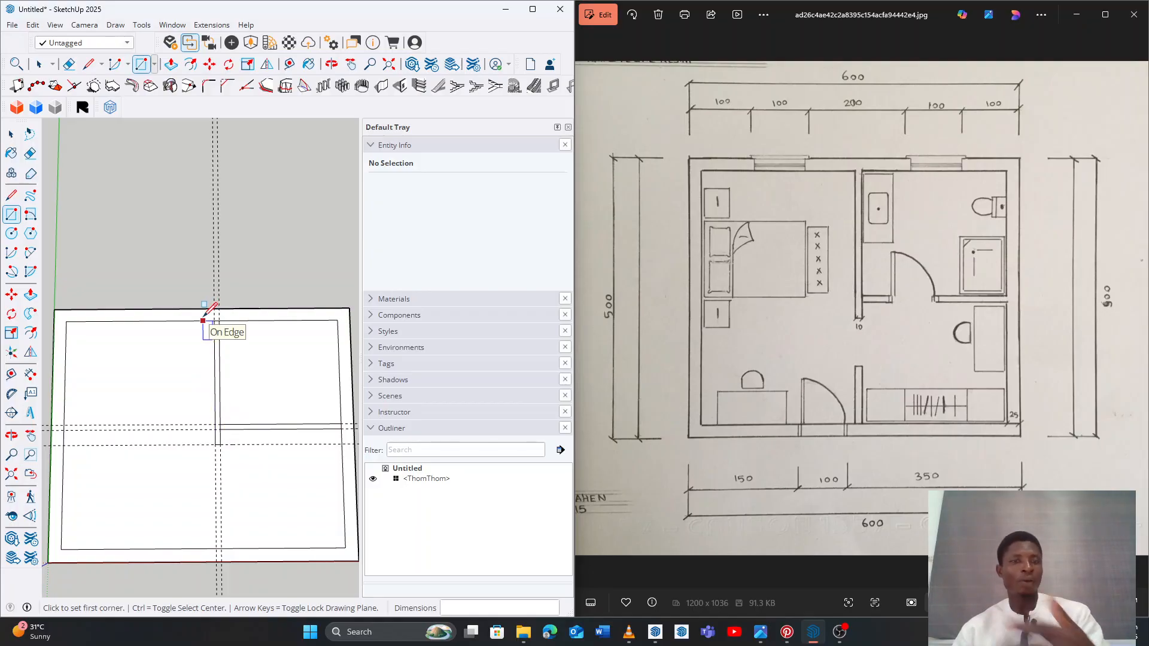
pyautogui.click(30, 153)
pyautogui.scroll(6, 217, 321)
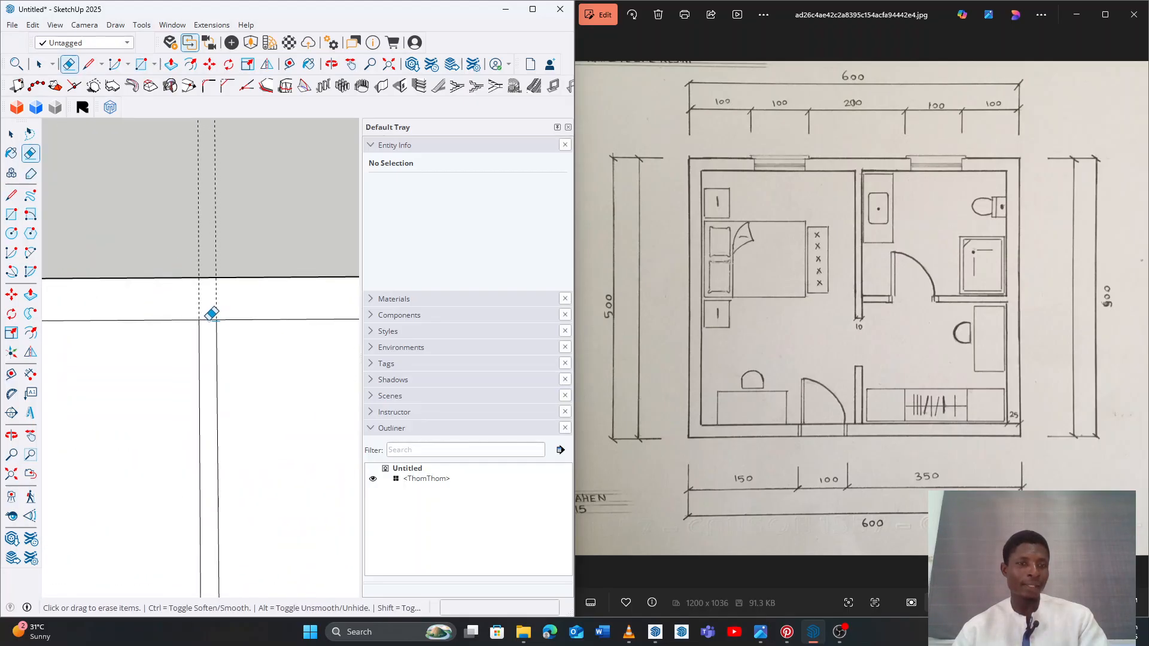
pyautogui.scroll(-5, 209, 317)
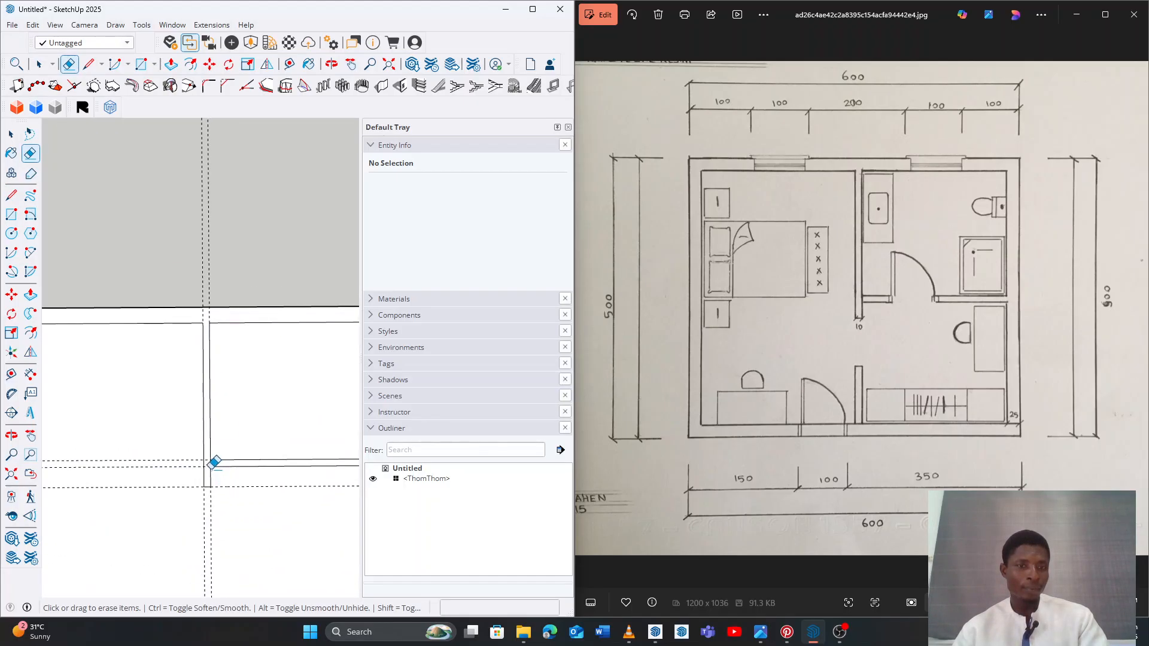
# Erase the edges that separate the bathroom partition from the vertical partition and from the side outer wall
pyautogui.scroll(2, 214, 459)
pyautogui.scroll(3, 214, 459)
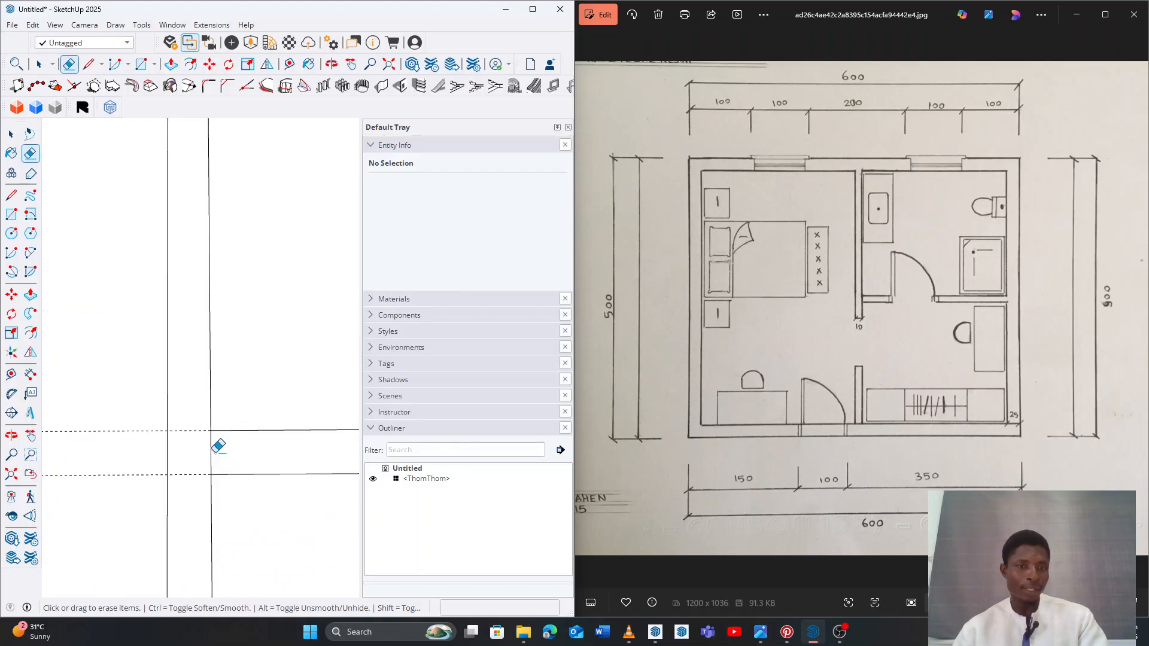
pyautogui.scroll(-4, 213, 443)
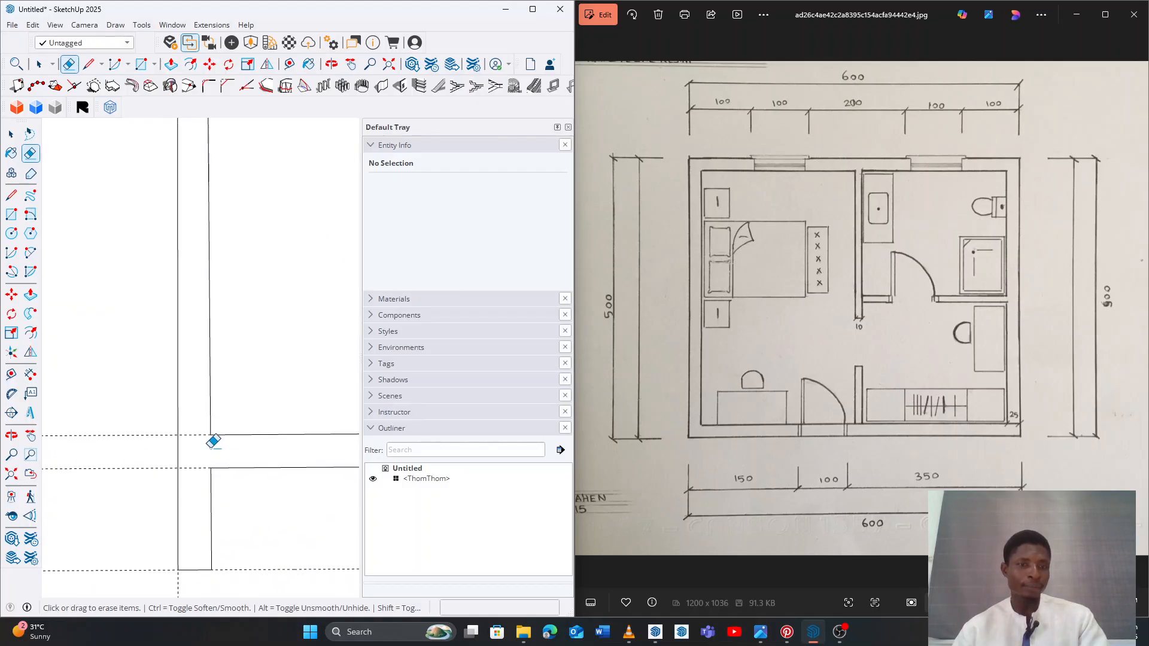
pyautogui.scroll(-5, 213, 443)
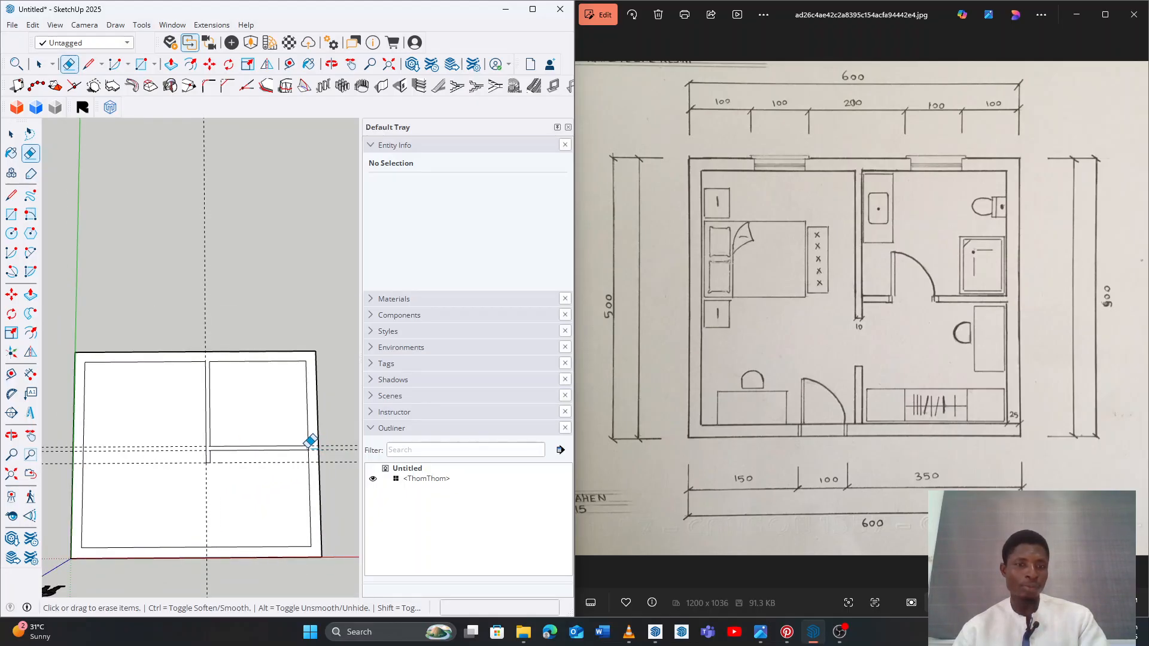
pyautogui.scroll(5, 310, 442)
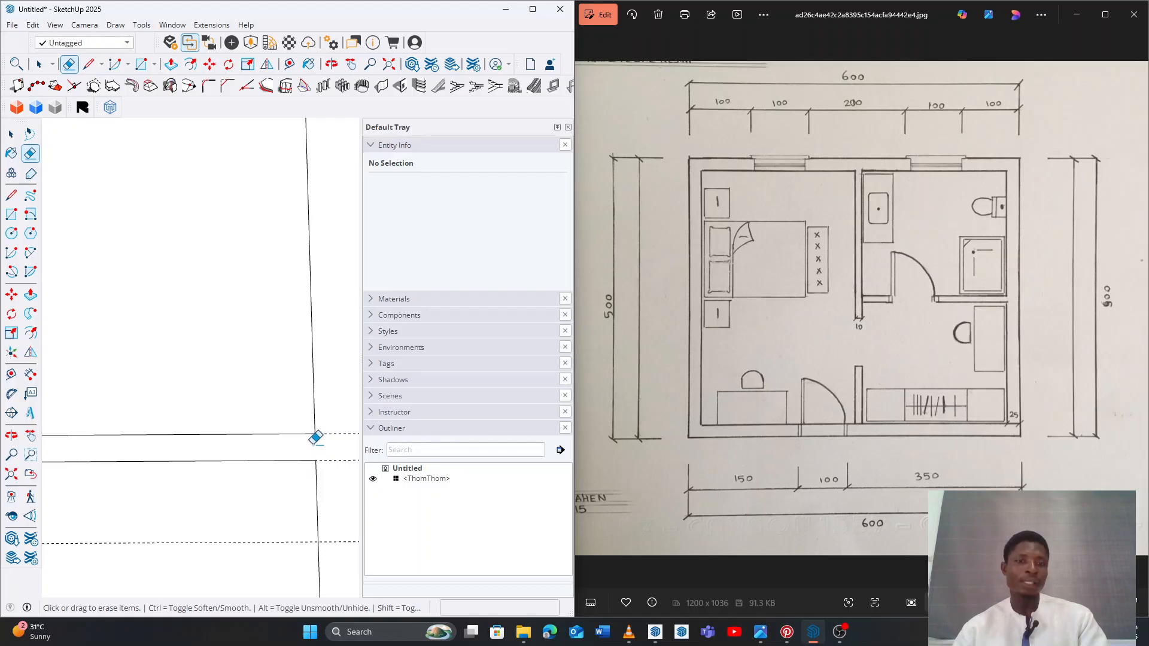
pyautogui.scroll(-5, 315, 438)
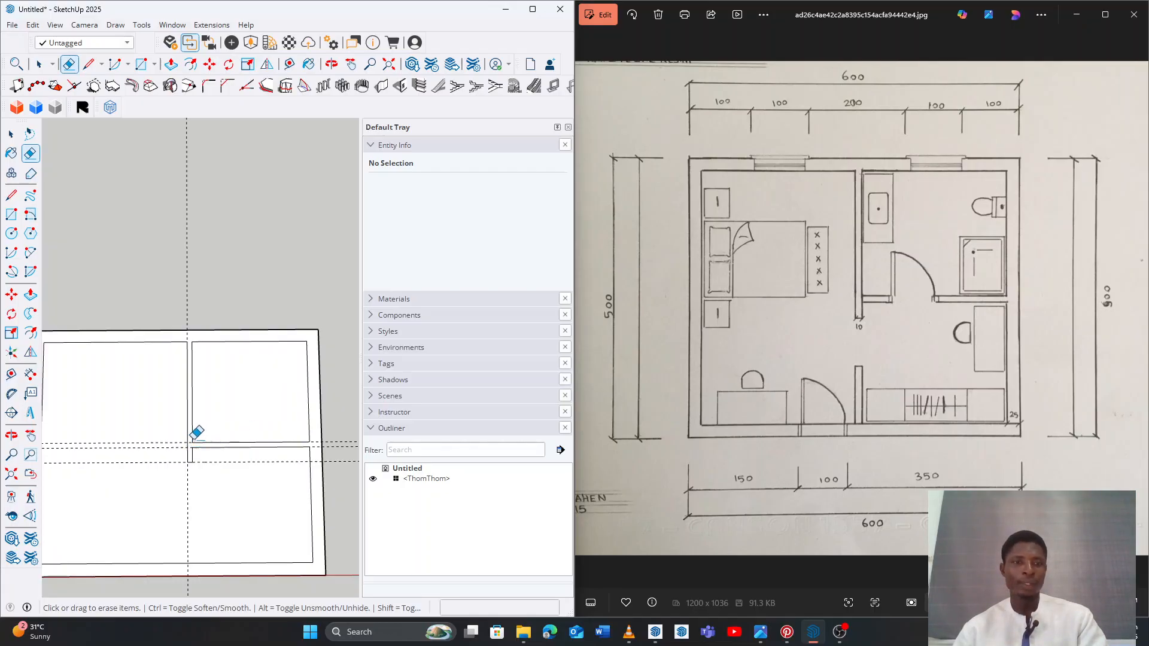
# Place a vertical guide 10 cm from the remaining vertical guide, along the opposite face of the vertical partition
pyautogui.moveTo(158, 428)
pyautogui.keyDown('shift'); pyautogui.mouseDown(button='middle')
pyautogui.moveTo(190, 413)
pyautogui.moveTo(180, 410)
pyautogui.mouseUp(button='middle'); pyautogui.keyUp('shift')
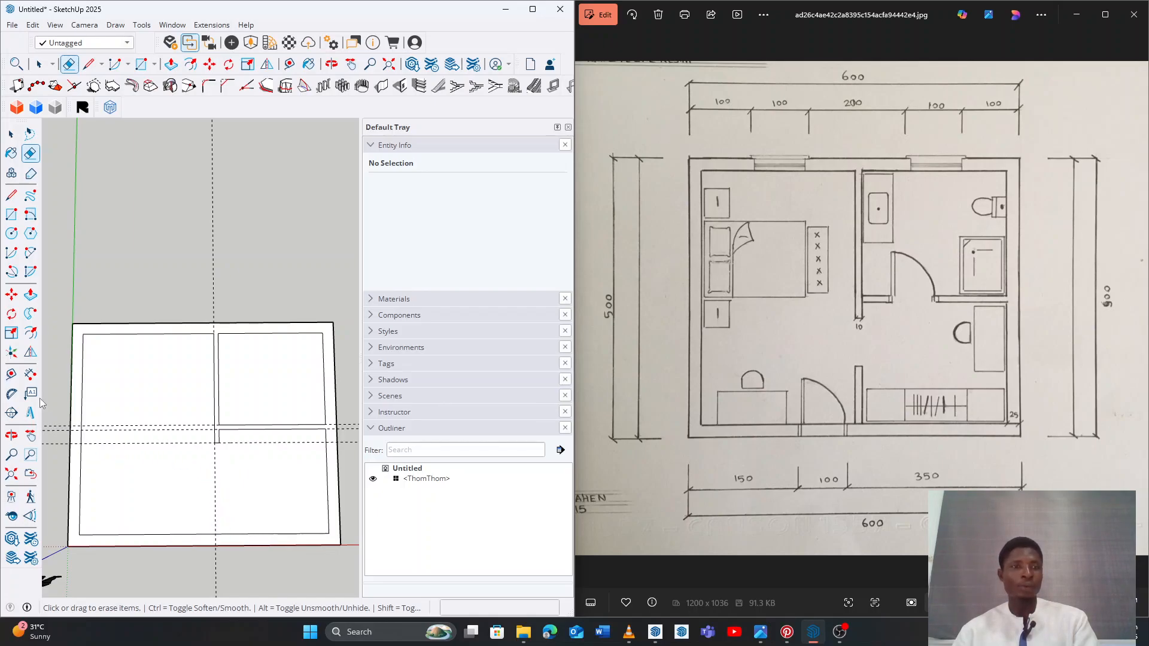
pyautogui.click(13, 377)
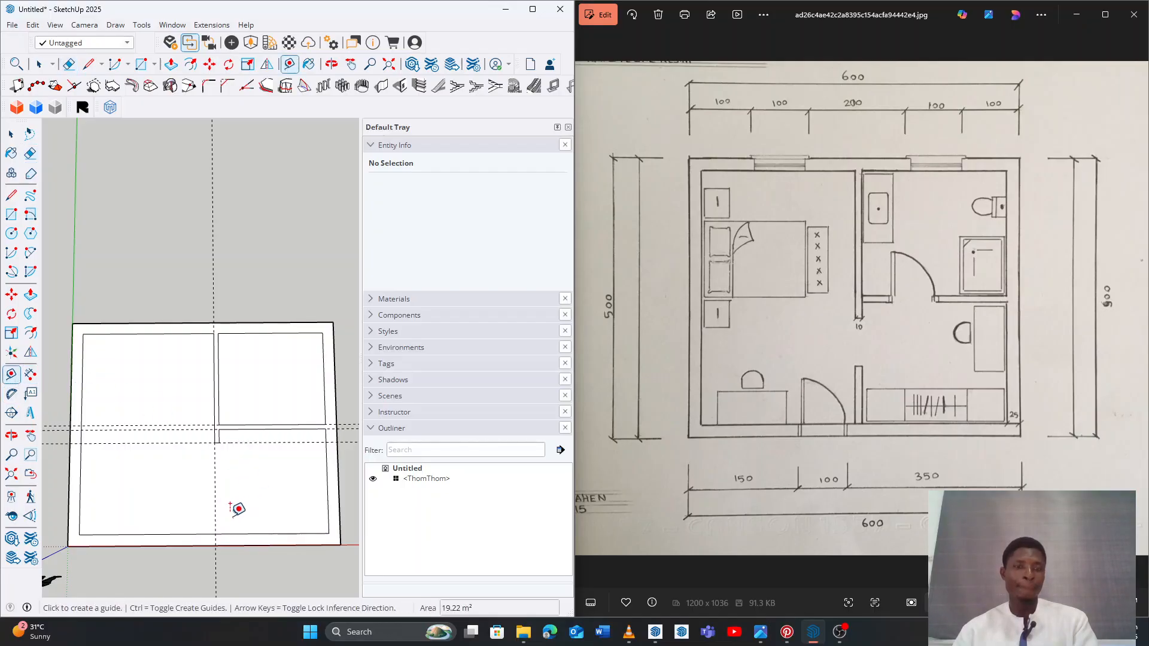
pyautogui.scroll(2, 217, 479)
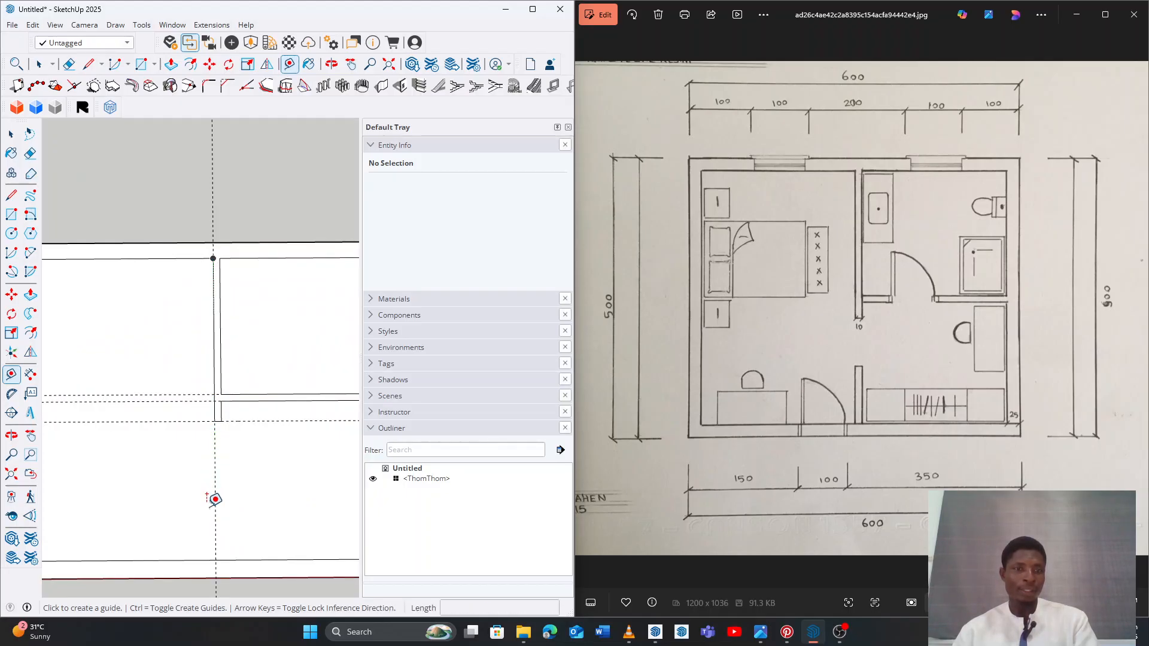
pyautogui.click(218, 492)
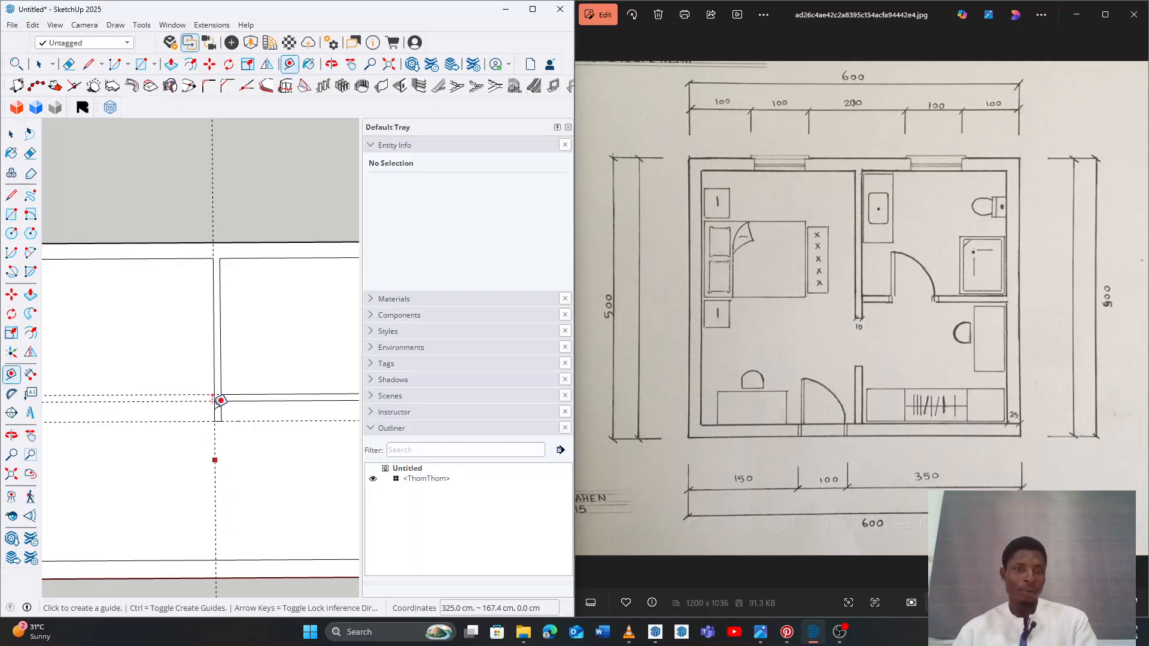
pyautogui.click(215, 459)
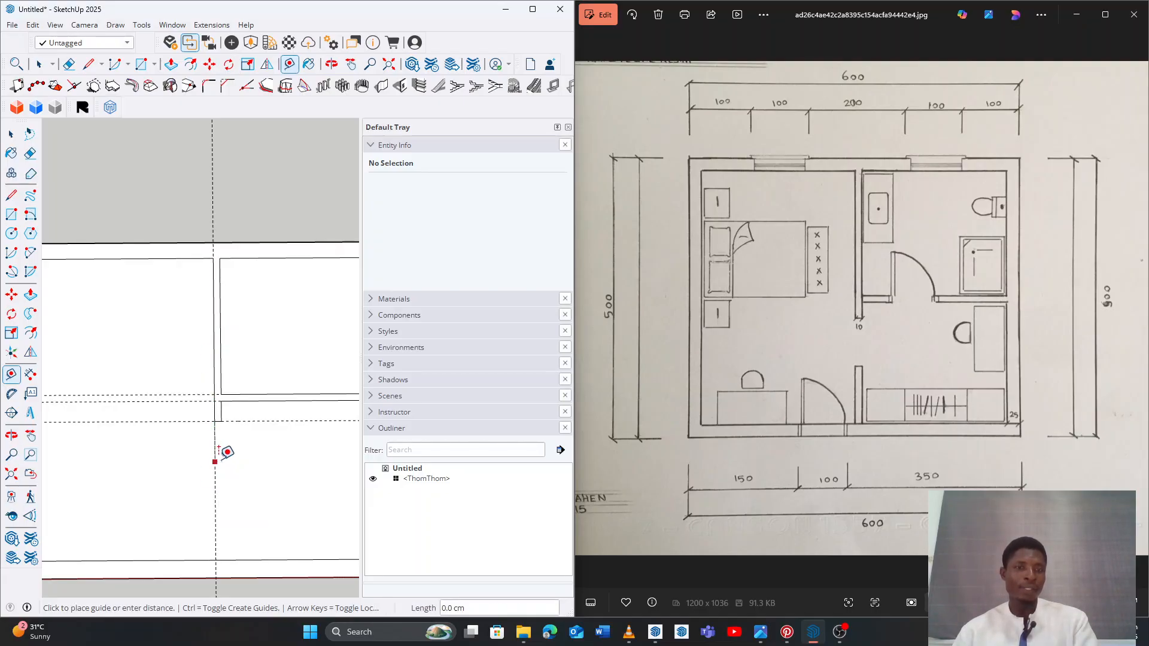
pyautogui.click(223, 406)
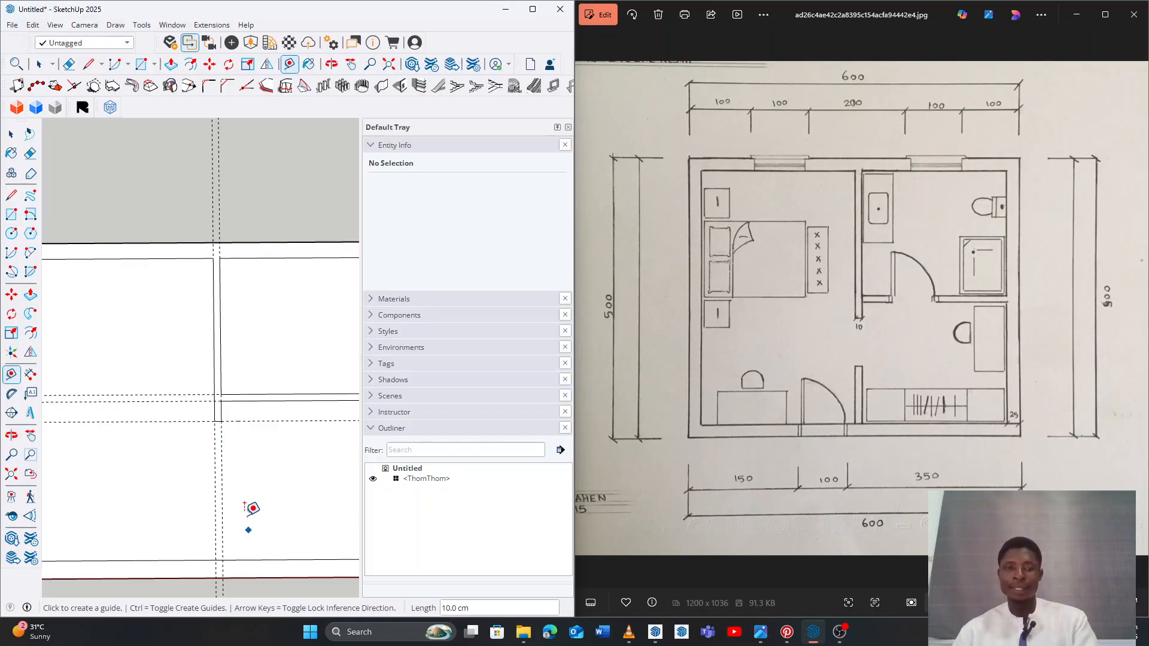
pyautogui.scroll(-3, 238, 485)
pyautogui.scroll(1, 248, 502)
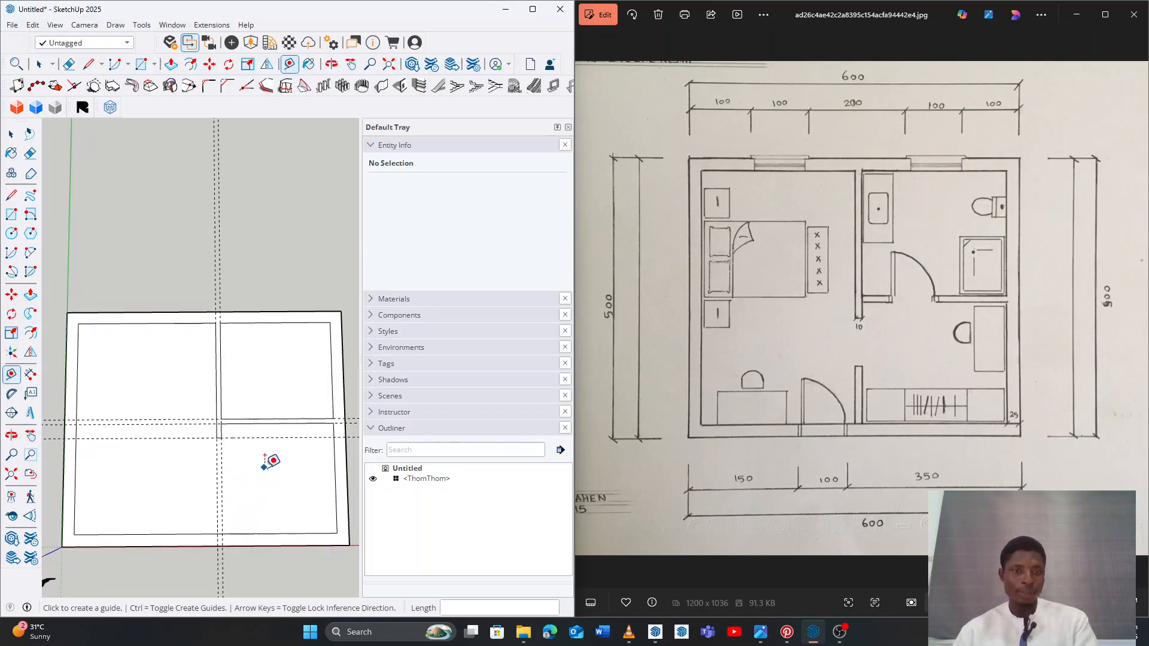
# Place a horizontal guide 120 cm into the room from the front inner wall line
pyautogui.moveTo(297, 478); pyautogui.dragTo(291, 477, button='middle')
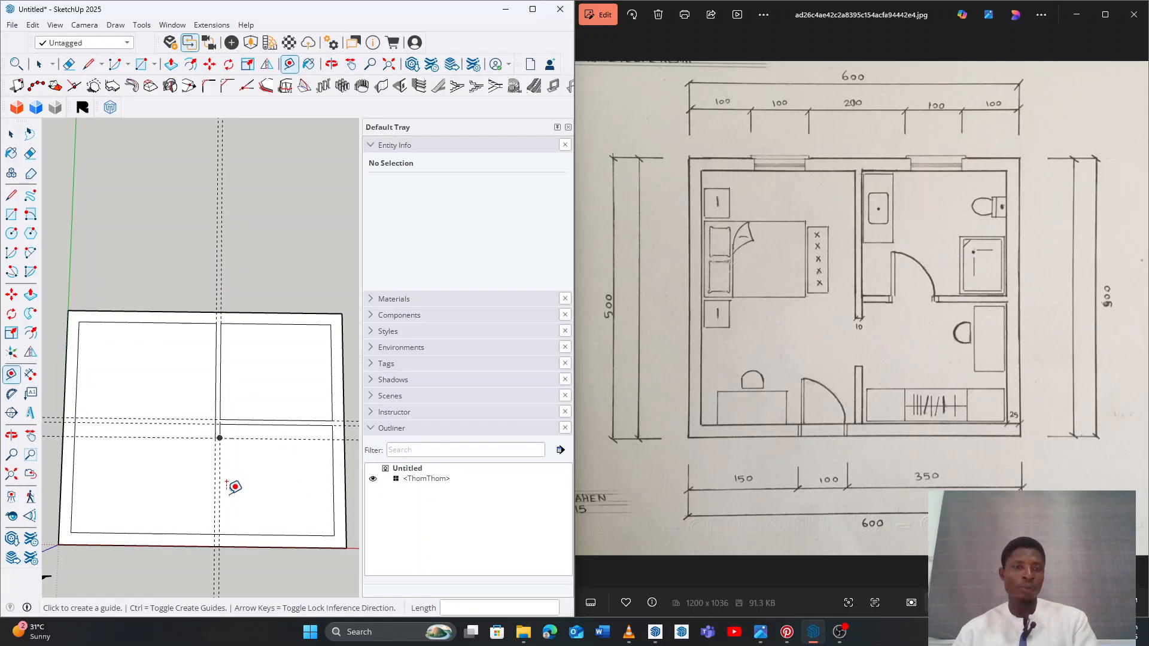
pyautogui.click(232, 534)
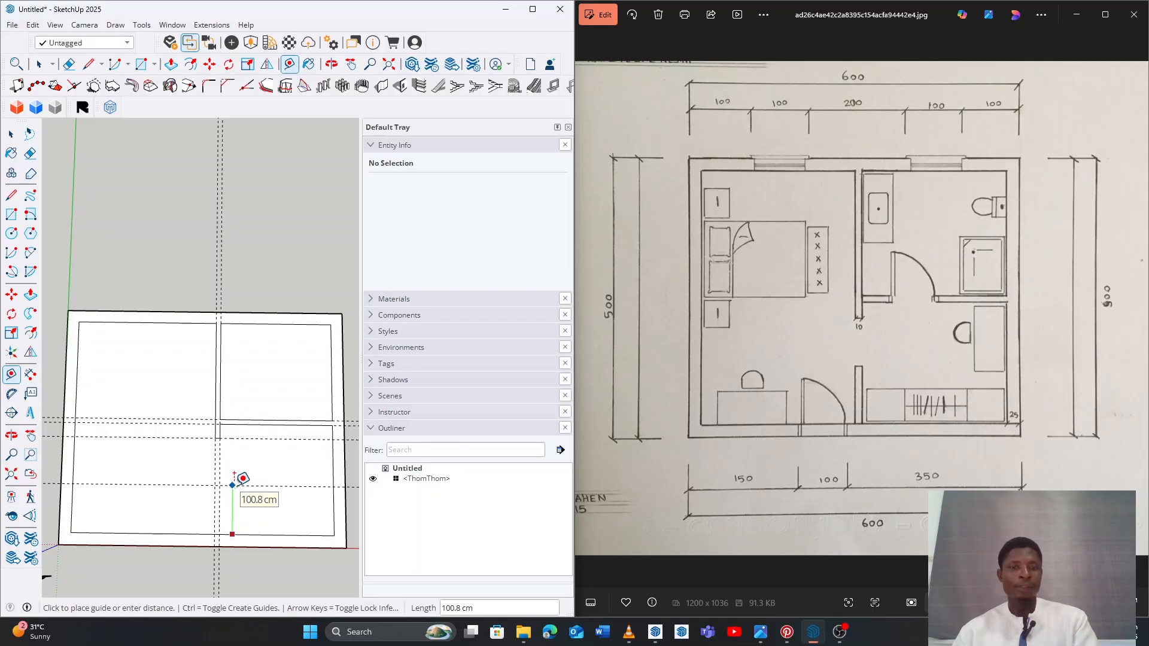
pyautogui.write('120')
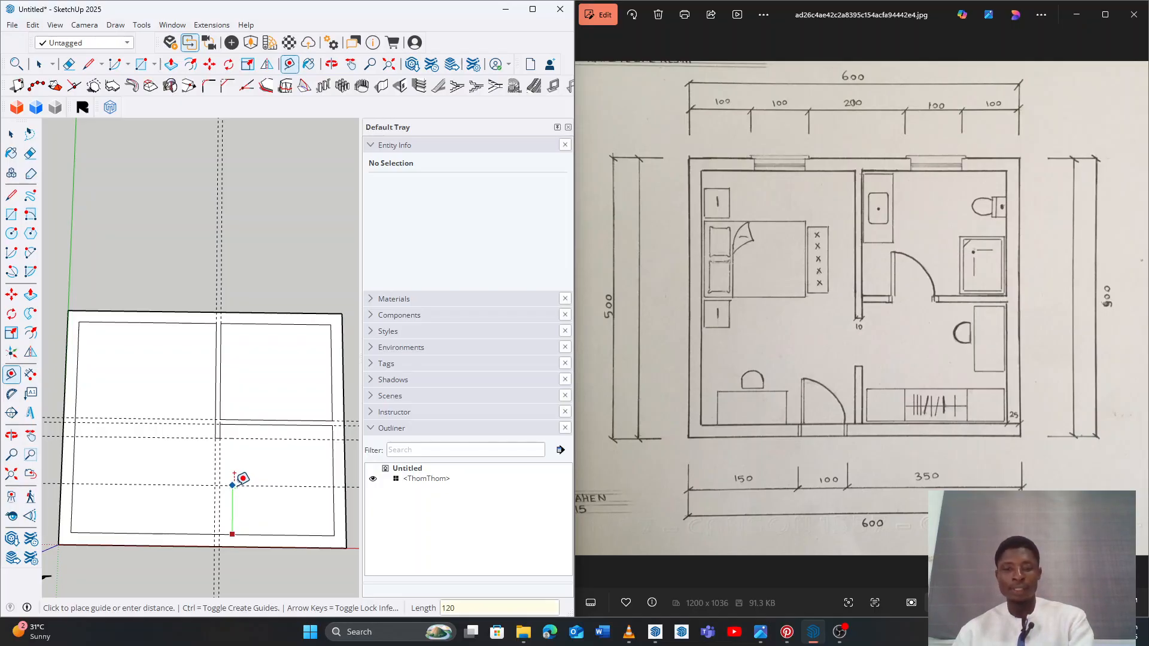
pyautogui.press('Return')
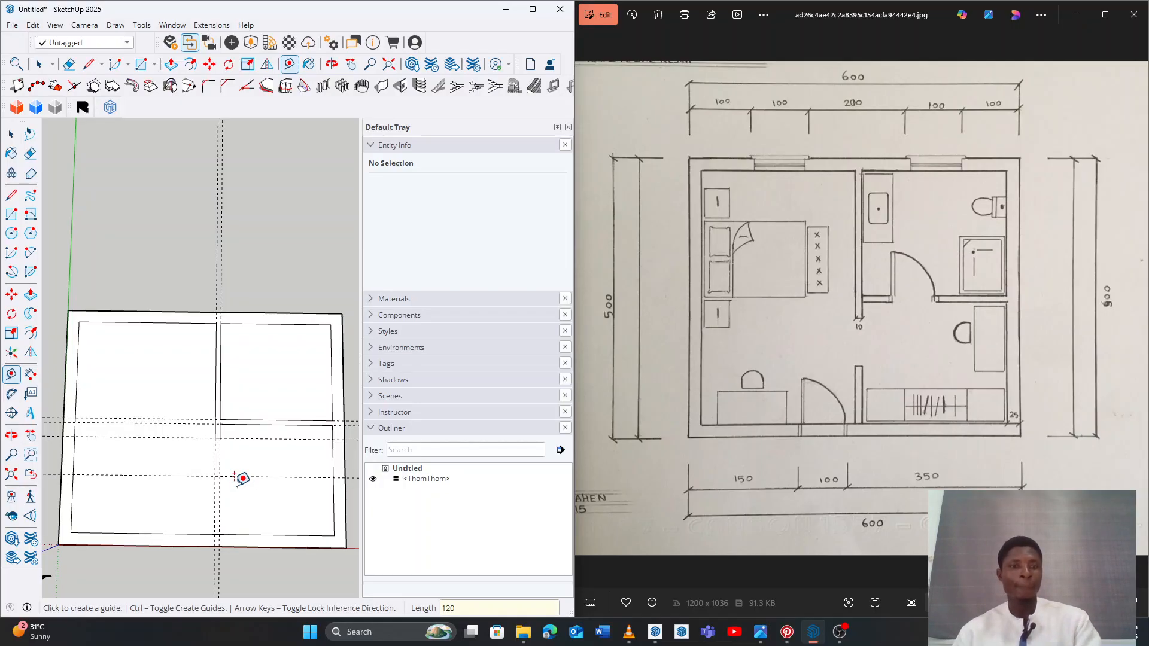
# Draw a 10 cm wide rectangle between the two vertical guides, from the 120 cm guide to the front inner wall line
pyautogui.scroll(5, 239, 478)
pyautogui.moveTo(243, 495)
pyautogui.mouseDown(button='middle')
pyautogui.moveTo(283, 497)
pyautogui.moveTo(246, 492)
pyautogui.mouseUp(button='middle')
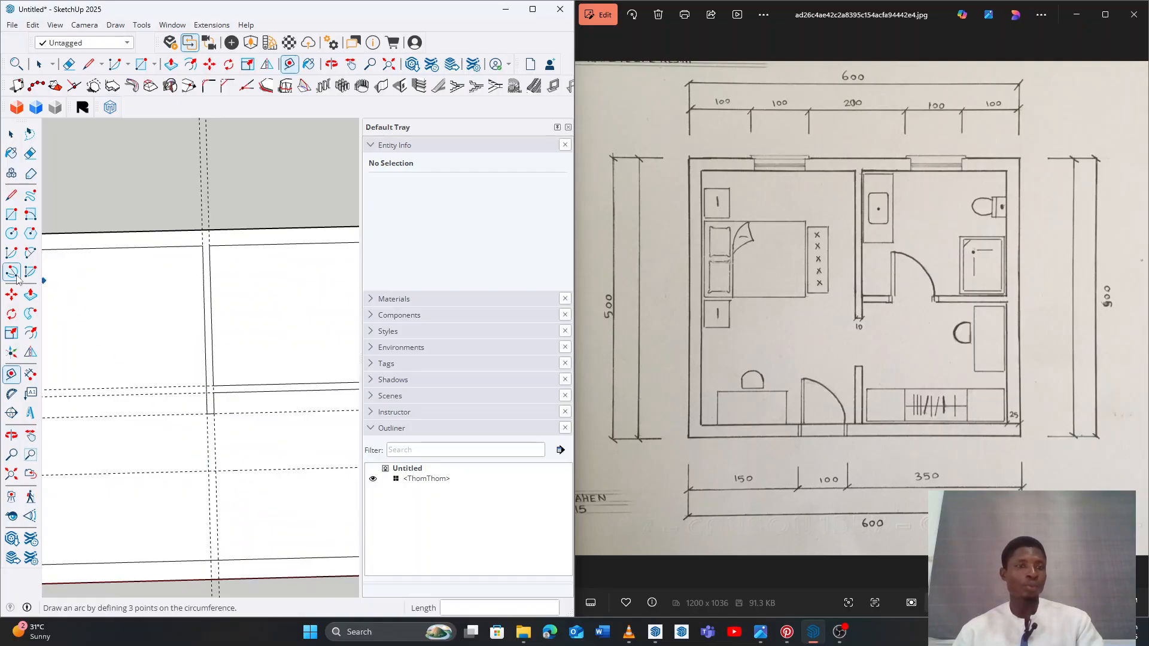
pyautogui.click(12, 214)
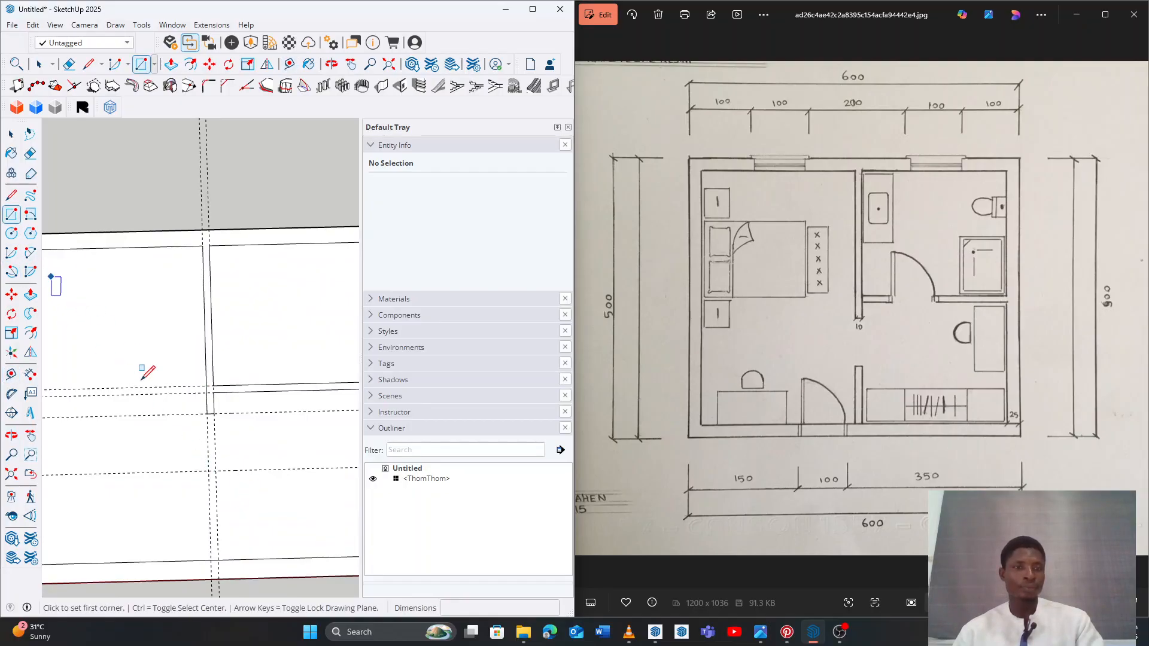
pyautogui.click(208, 470)
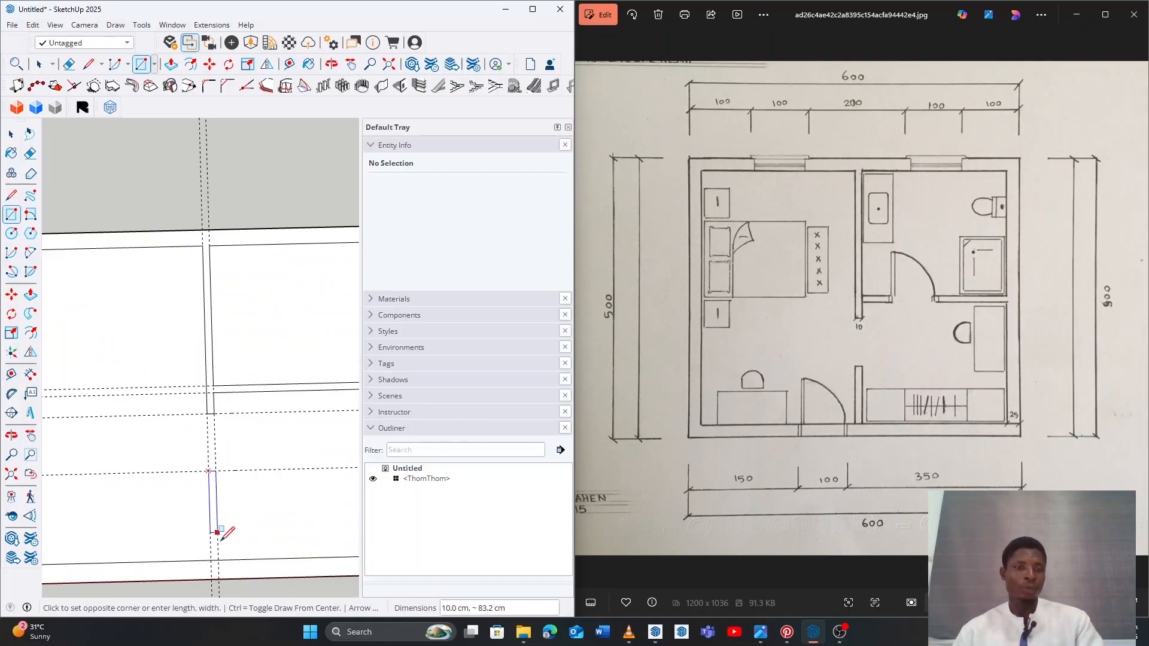
pyautogui.click(217, 560)
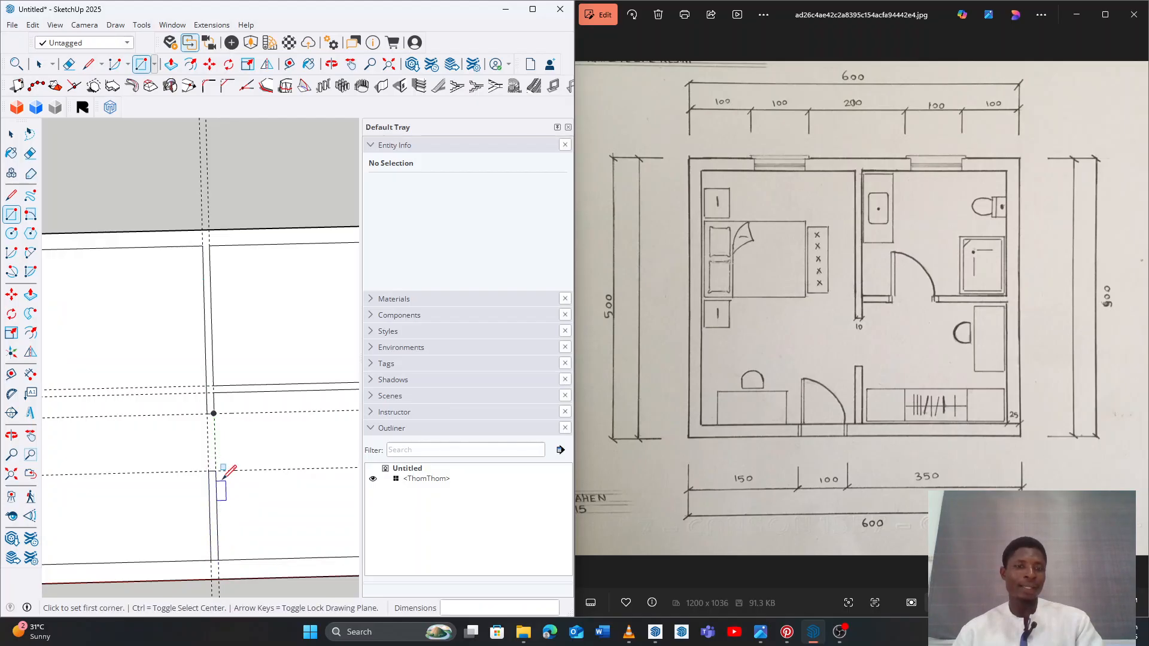
# Erase the inner wall edge that separates the short front partition from the front outer wall
pyautogui.scroll(-1, 225, 474)
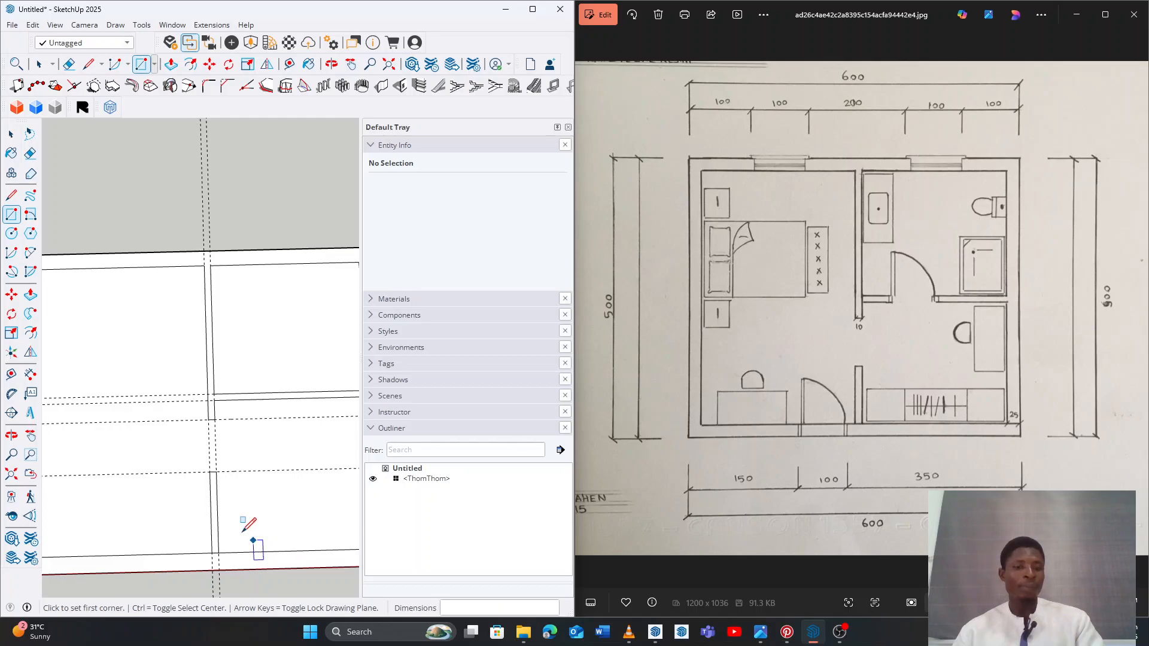
pyautogui.press('e')
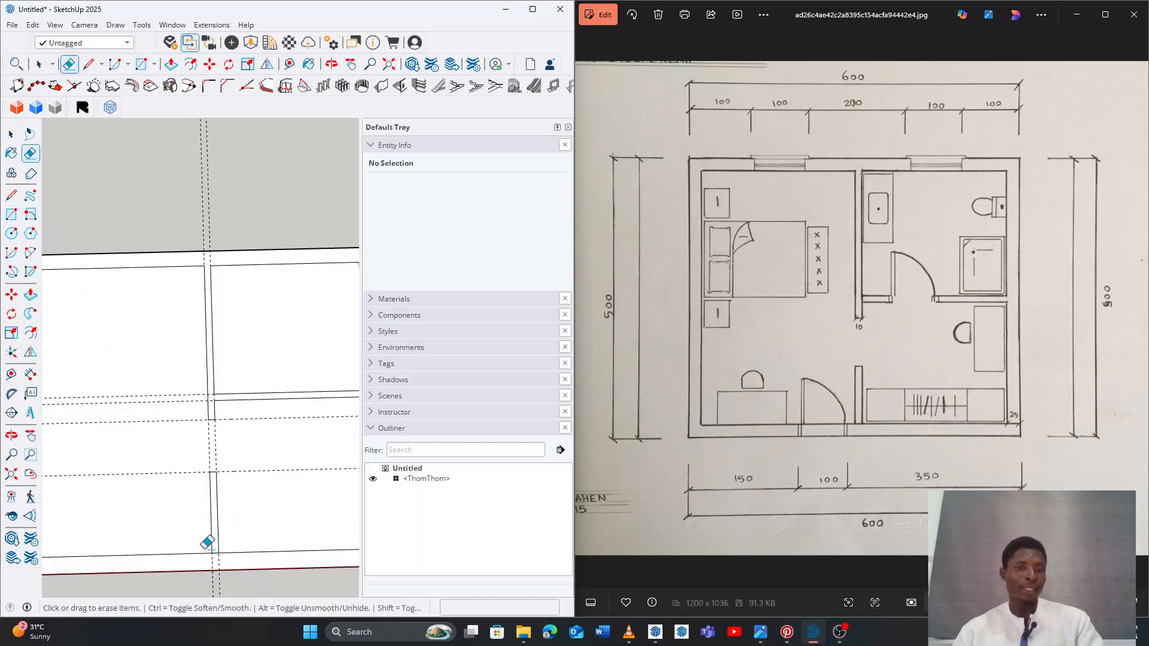
pyautogui.scroll(3, 217, 546)
pyautogui.scroll(2, 218, 546)
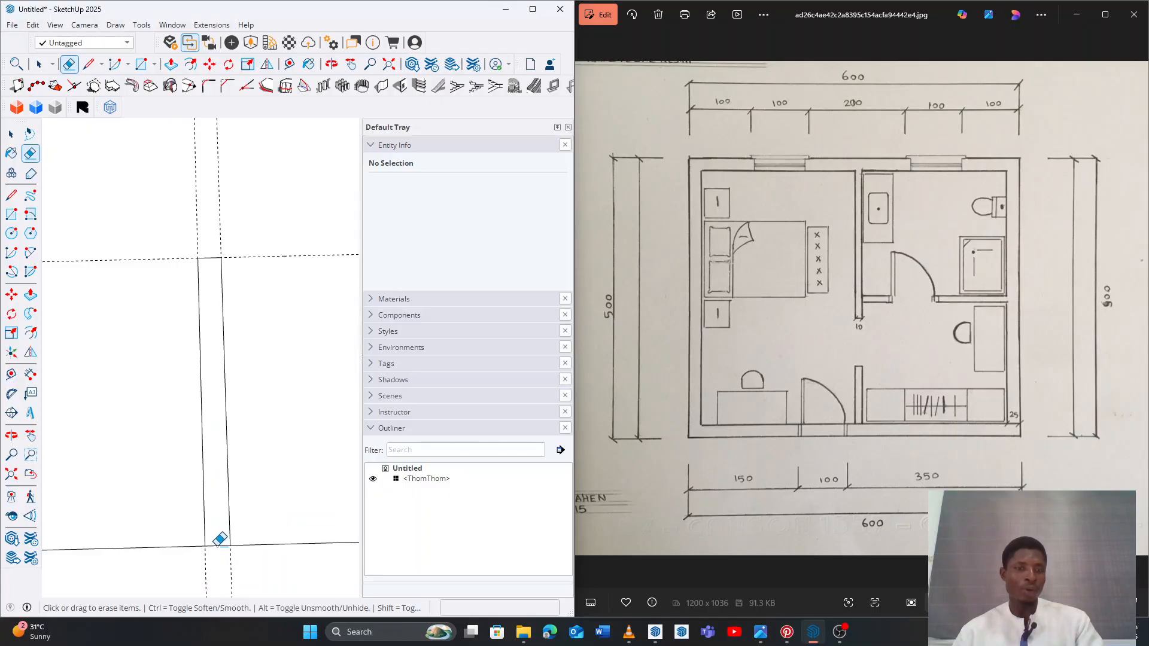
pyautogui.scroll(-5, 218, 538)
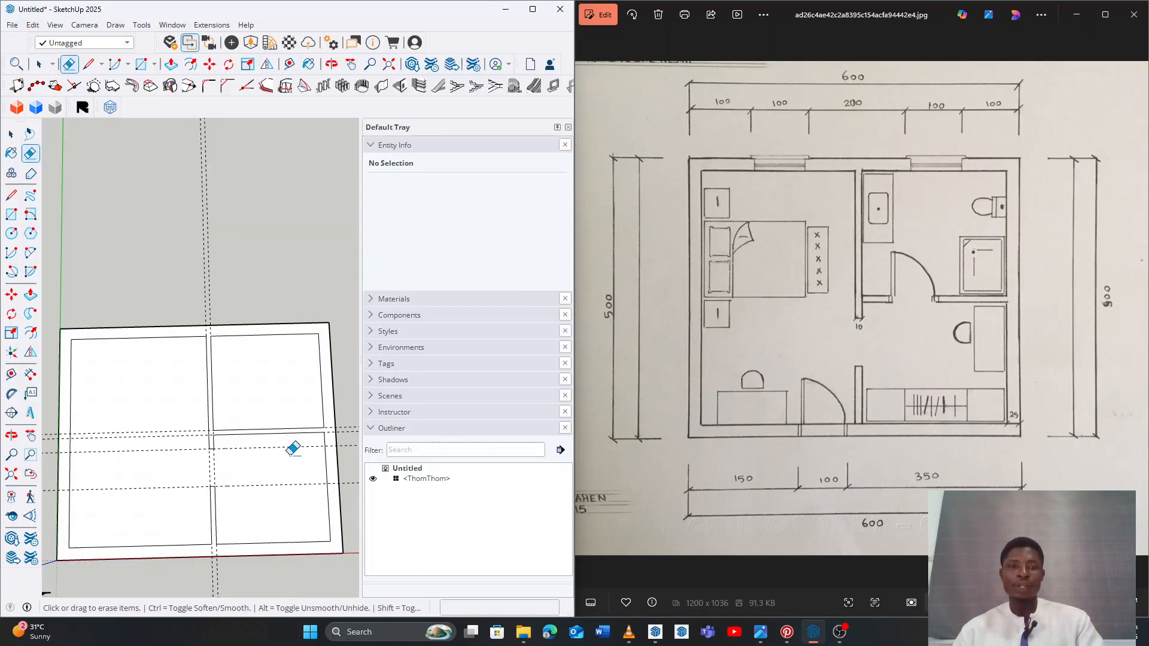
pyautogui.moveTo(275, 483)
pyautogui.mouseDown(button='middle')
pyautogui.moveTo(250, 504)
pyautogui.moveTo(226, 430)
pyautogui.moveTo(259, 492)
pyautogui.moveTo(267, 487)
pyautogui.mouseUp(button='middle')
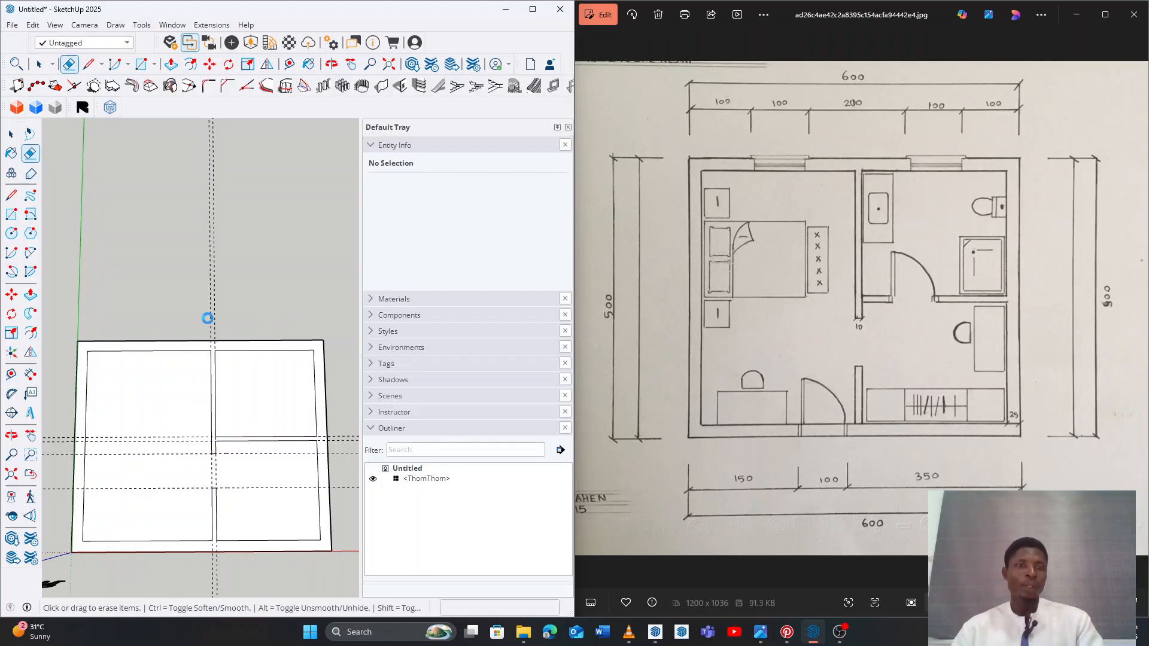
# Push/Pull the connected outer wall and partition face up to a height of 300 cm
pyautogui.press('space')
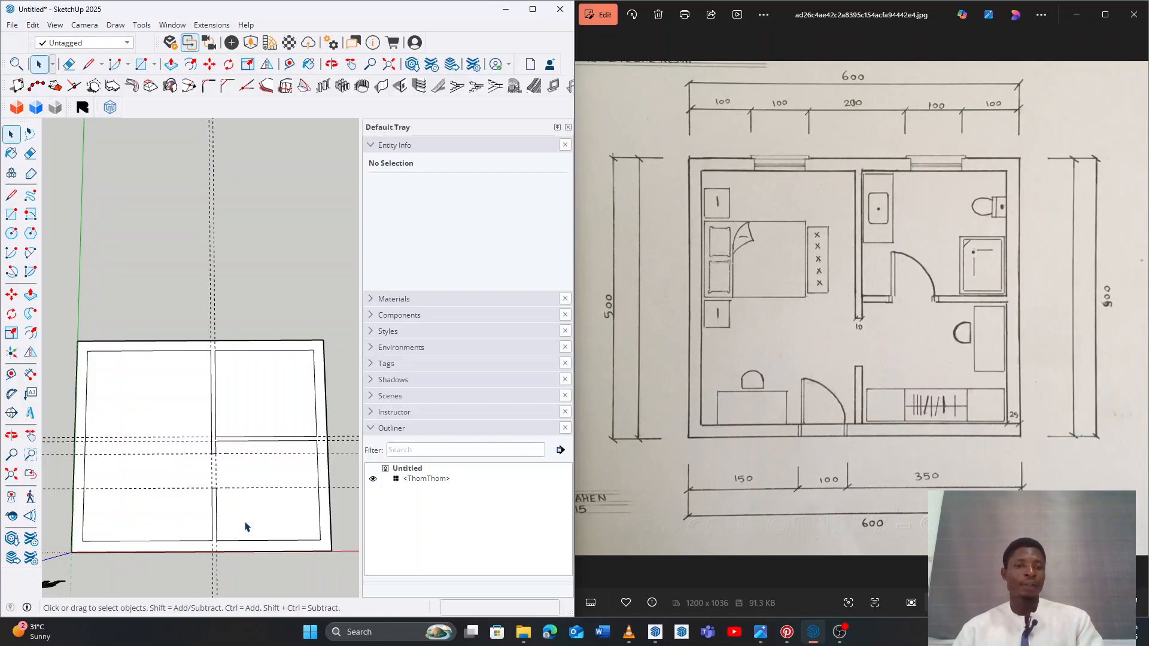
pyautogui.moveTo(238, 469); pyautogui.dragTo(259, 473, button='middle')
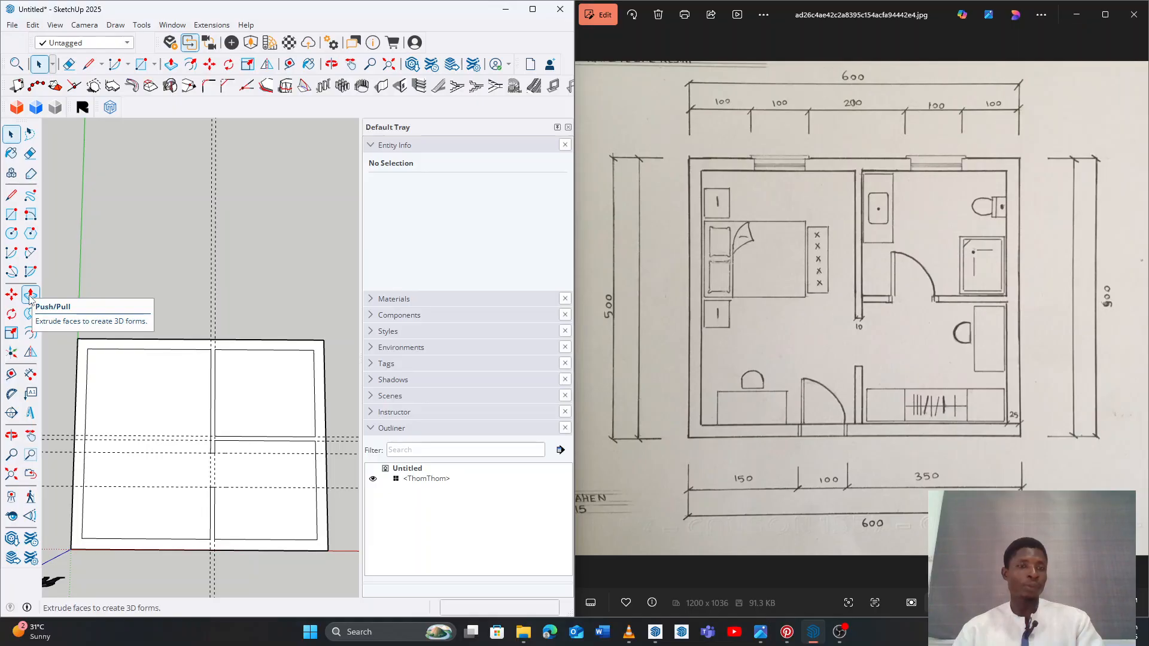
pyautogui.click(30, 295)
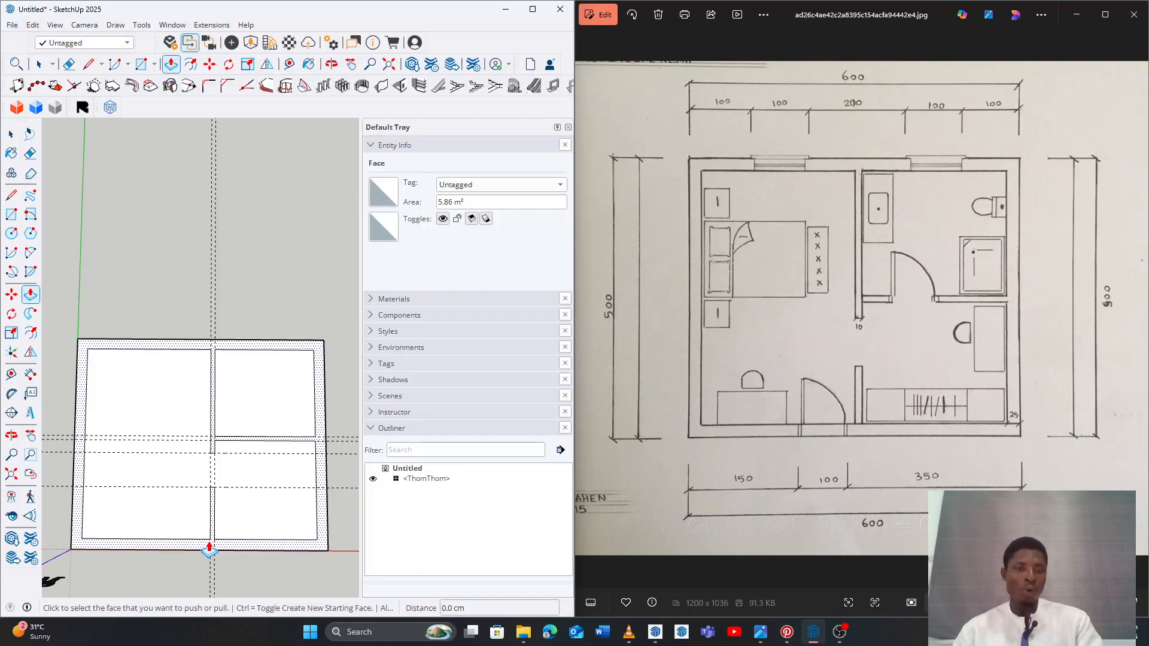
pyautogui.scroll(2, 233, 553)
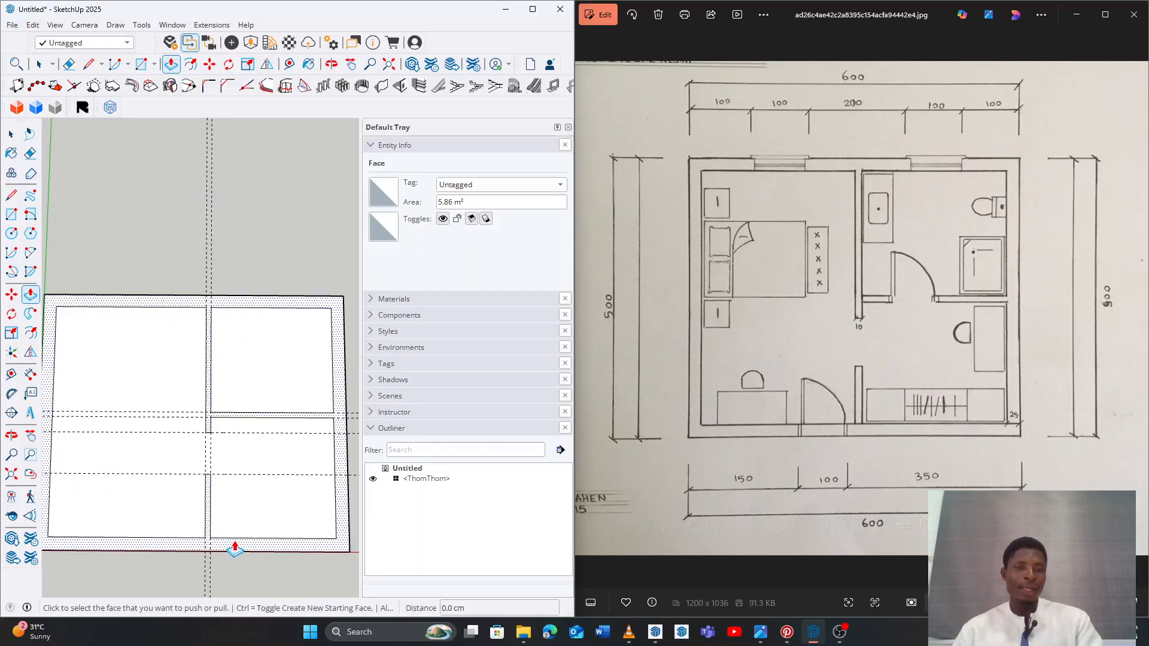
pyautogui.click(234, 549)
pyautogui.write('132')
pyautogui.press('Return')
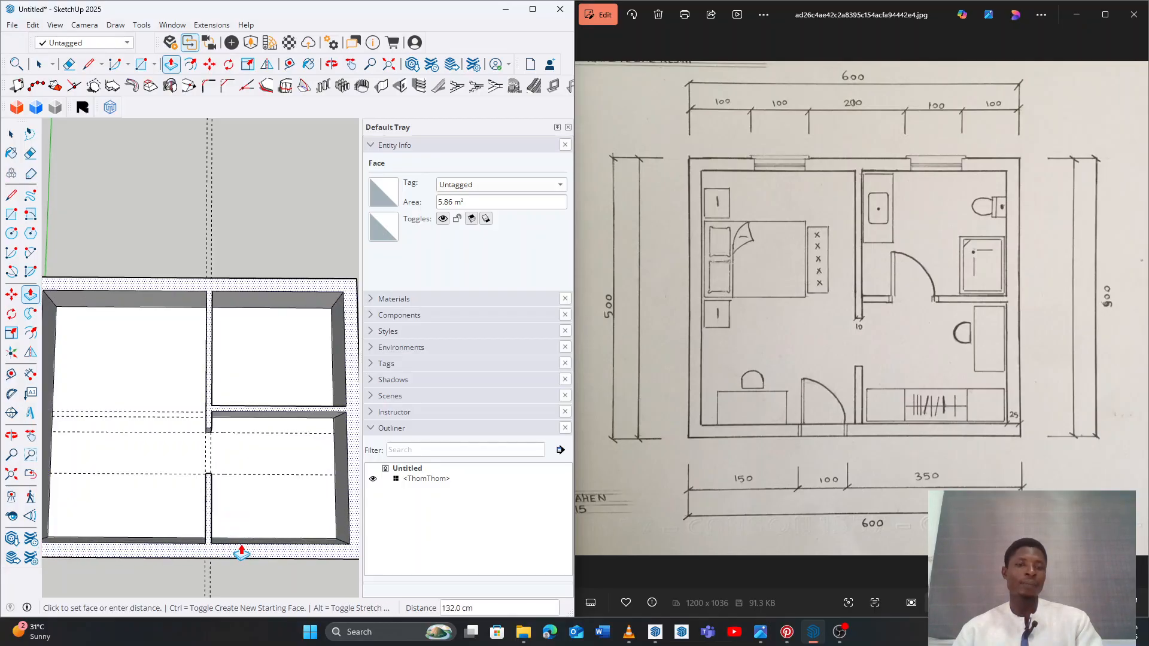
pyautogui.moveTo(242, 552); pyautogui.dragTo(199, 346, button='middle')
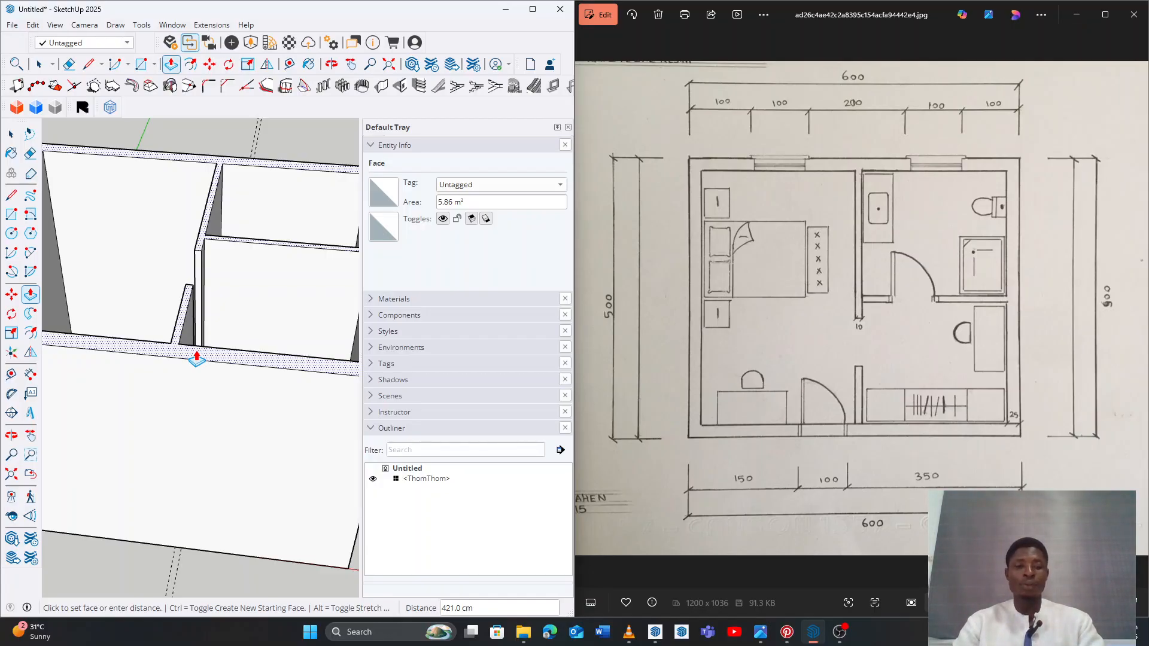
pyautogui.write('300')
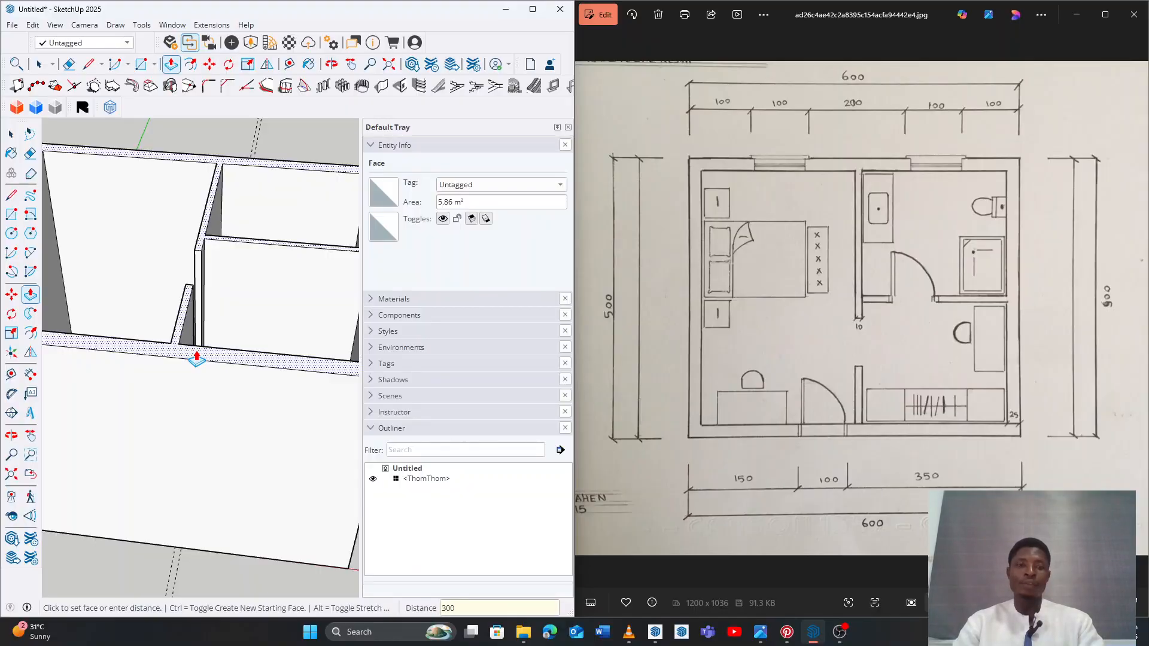
pyautogui.press('Return')
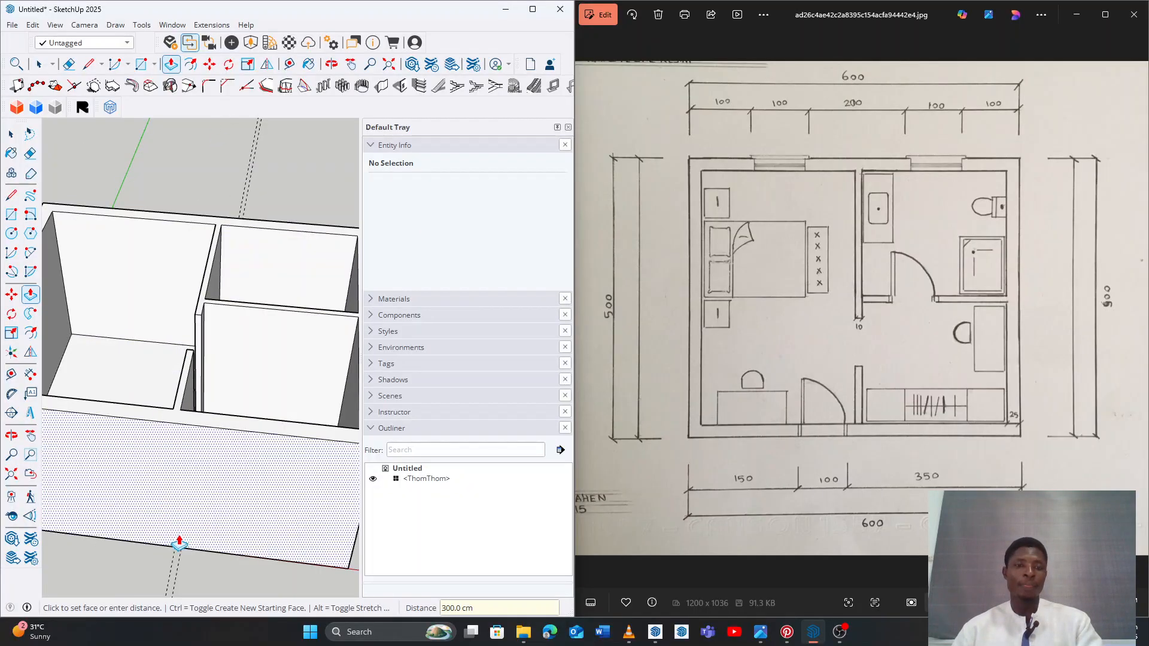
# Examine the raised outer walls, partitions and room openings from several angles and compare them with the hand-drawn plan
pyautogui.moveTo(171, 486); pyautogui.dragTo(264, 418, button='middle')
pyautogui.moveTo(183, 397); pyautogui.dragTo(288, 377, button='middle')
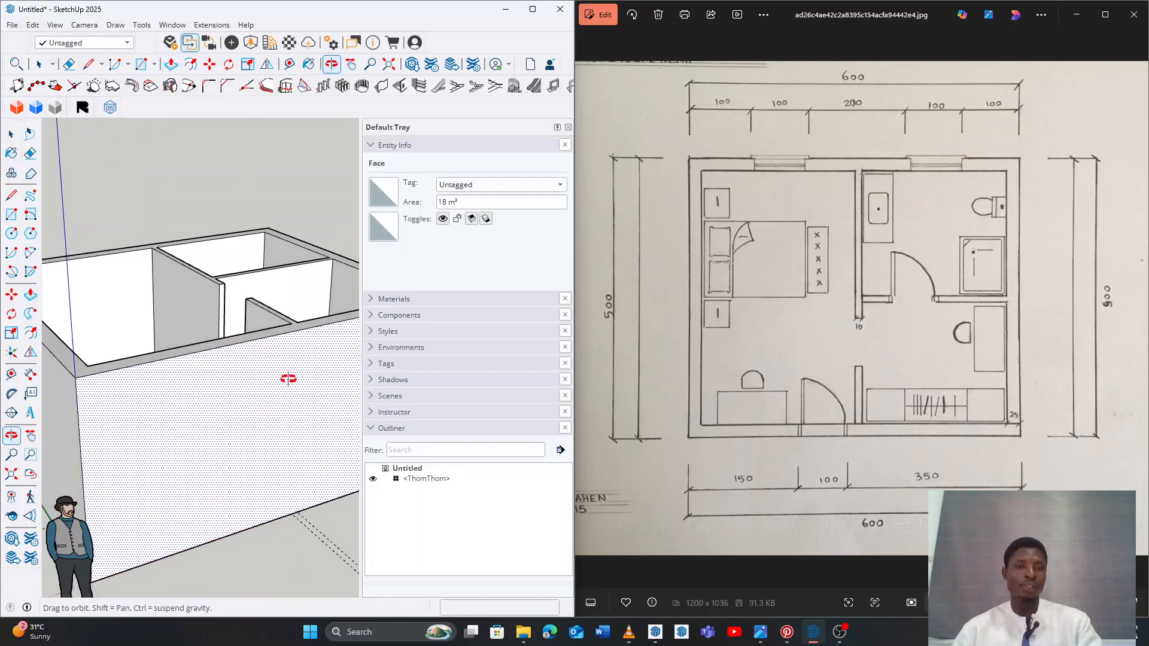
pyautogui.moveTo(172, 423); pyautogui.dragTo(128, 443, button='middle')
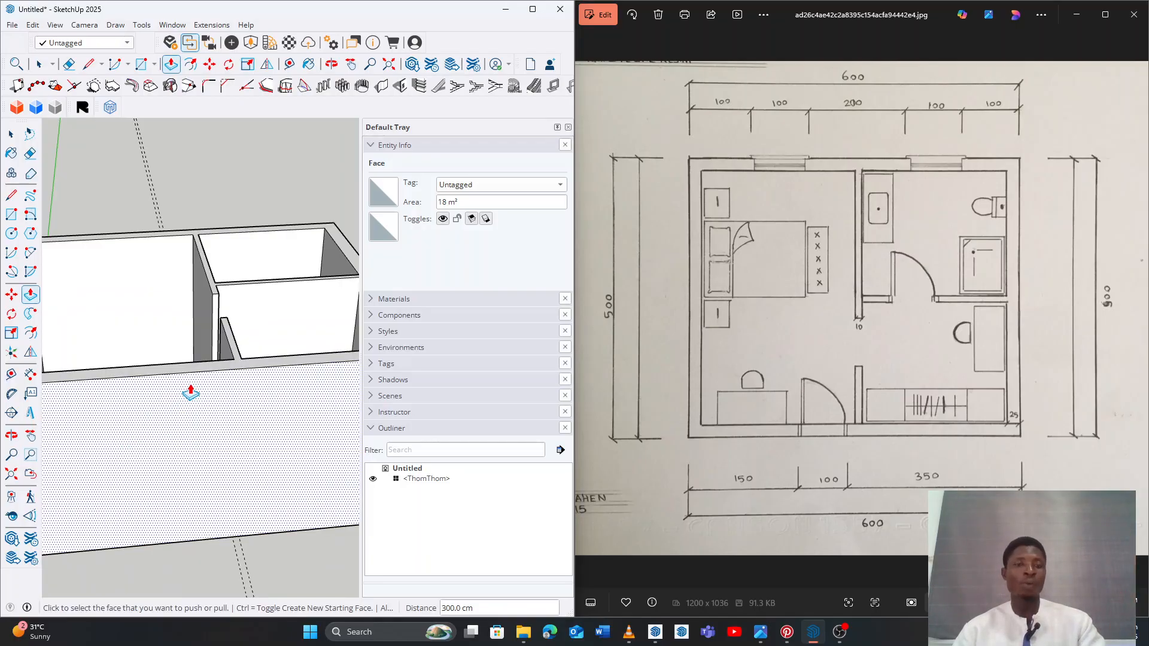
pyautogui.press('space')
pyautogui.moveTo(168, 426); pyautogui.dragTo(142, 503, button='middle')
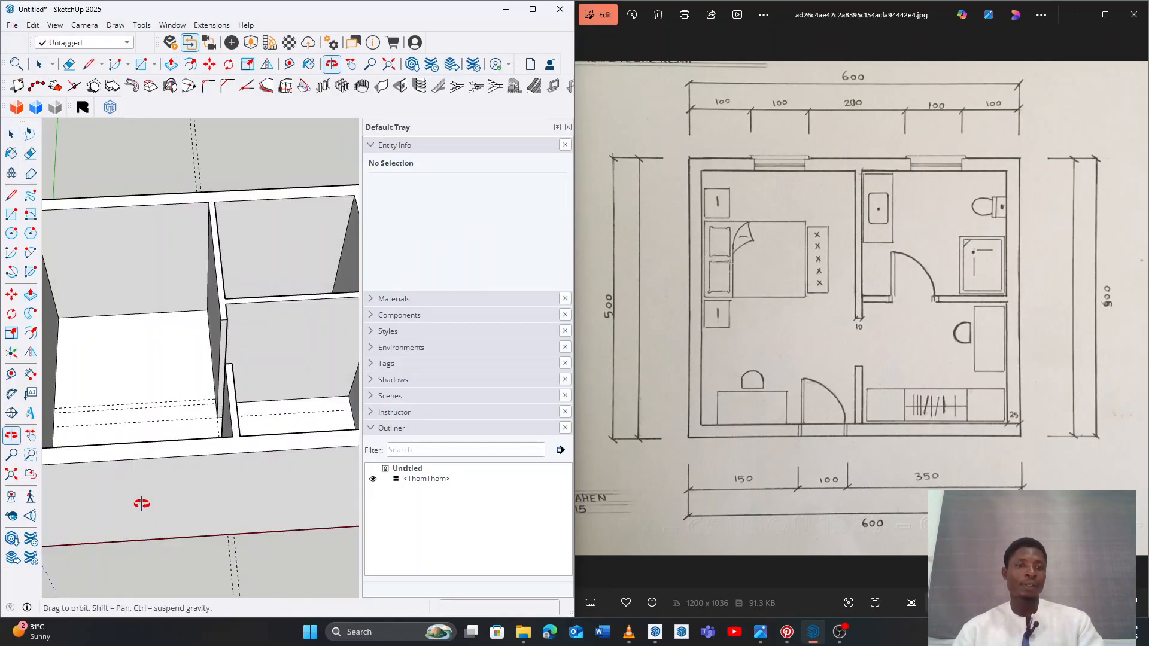
pyautogui.moveTo(205, 429); pyautogui.dragTo(95, 469, button='middle')
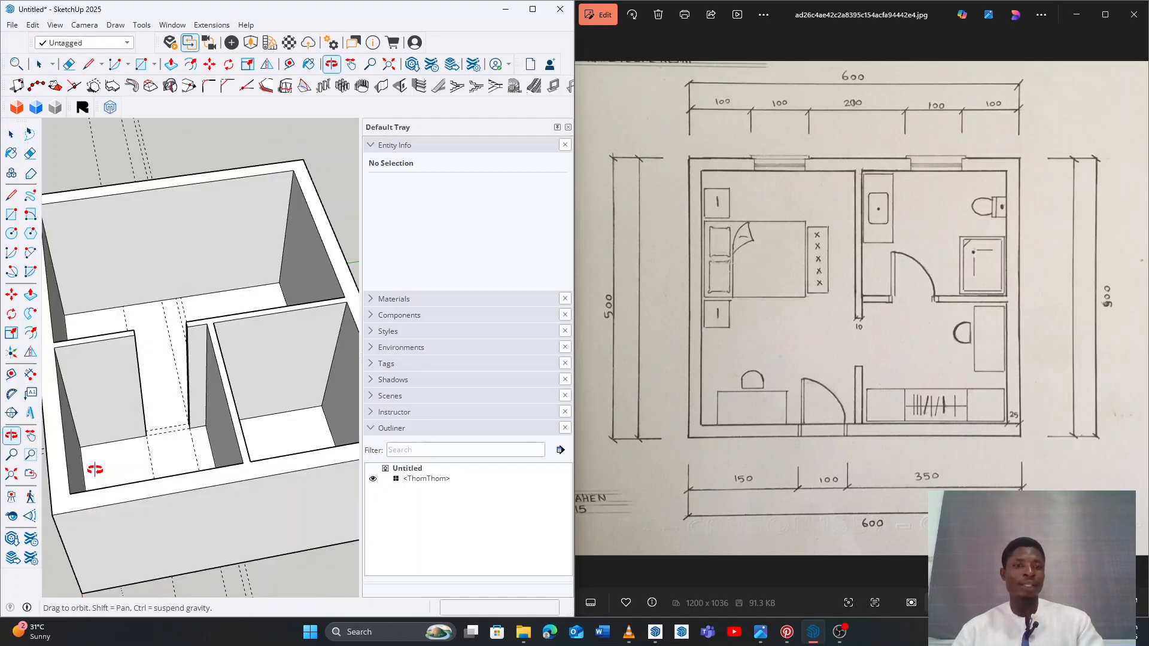
pyautogui.moveTo(225, 397); pyautogui.dragTo(305, 359, button='middle')
pyautogui.moveTo(179, 383); pyautogui.dragTo(197, 401, button='middle')
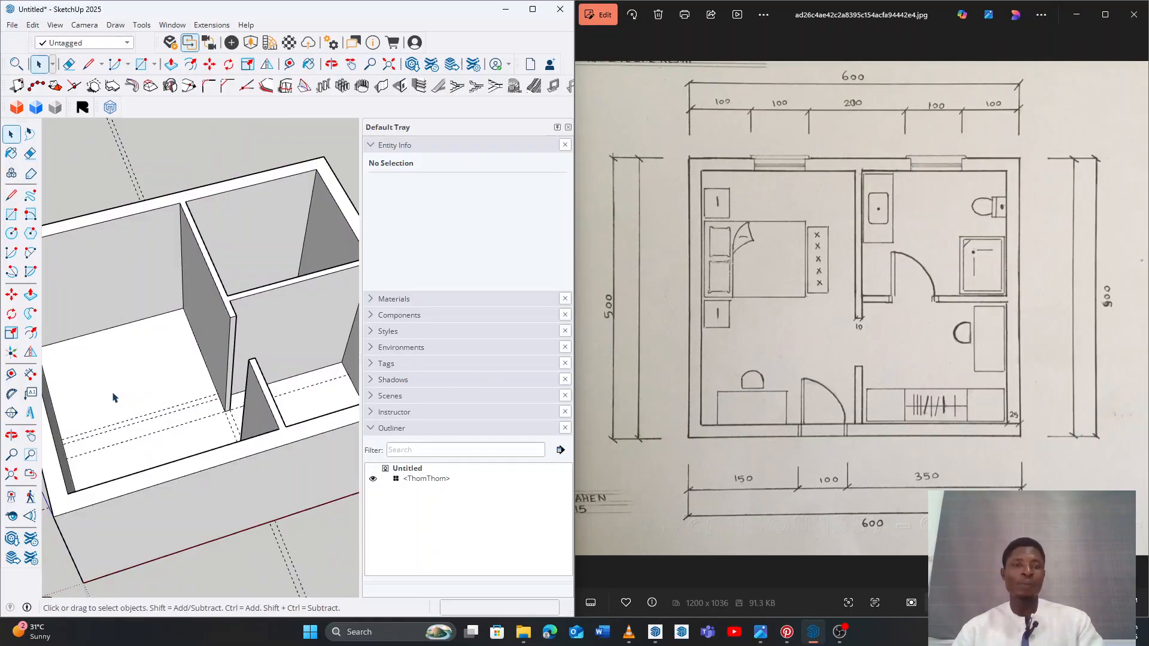
pyautogui.moveTo(111, 397); pyautogui.dragTo(213, 428, button='middle')
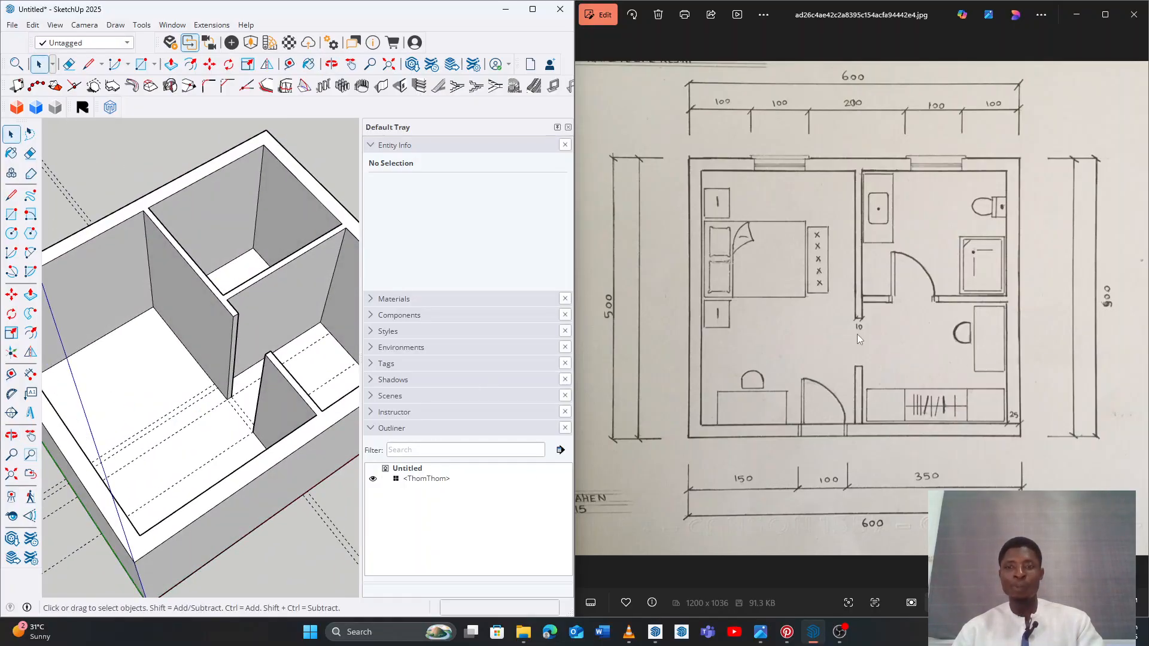
pyautogui.moveTo(173, 417); pyautogui.dragTo(248, 417, button='middle')
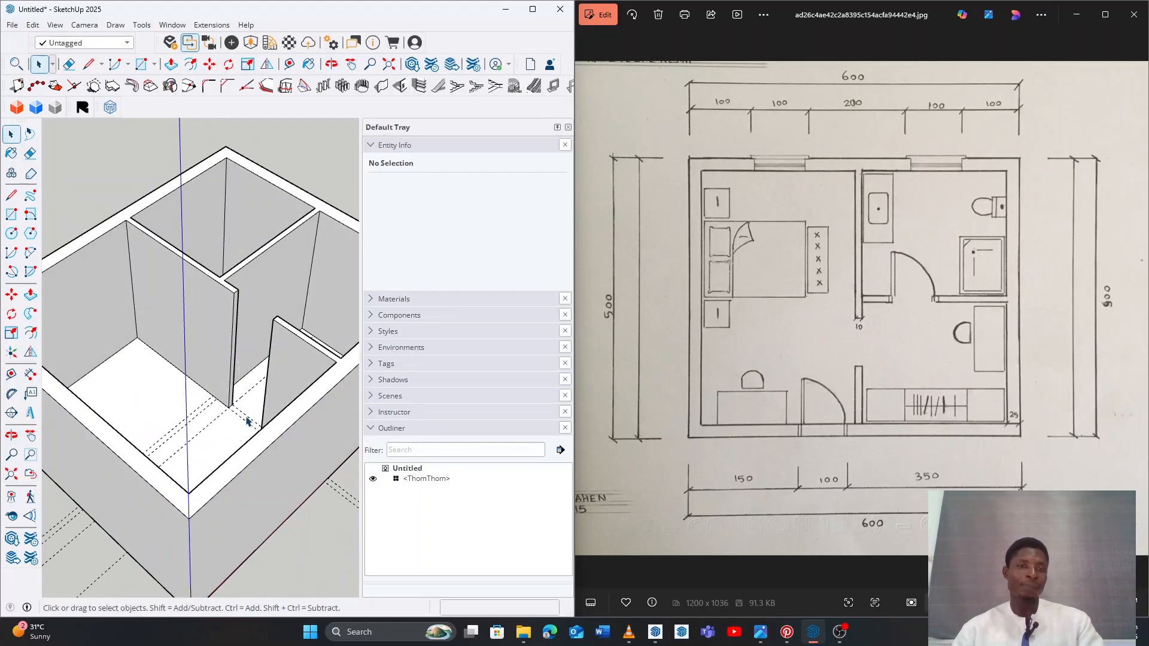
pyautogui.moveTo(210, 402); pyautogui.dragTo(114, 425, button='middle')
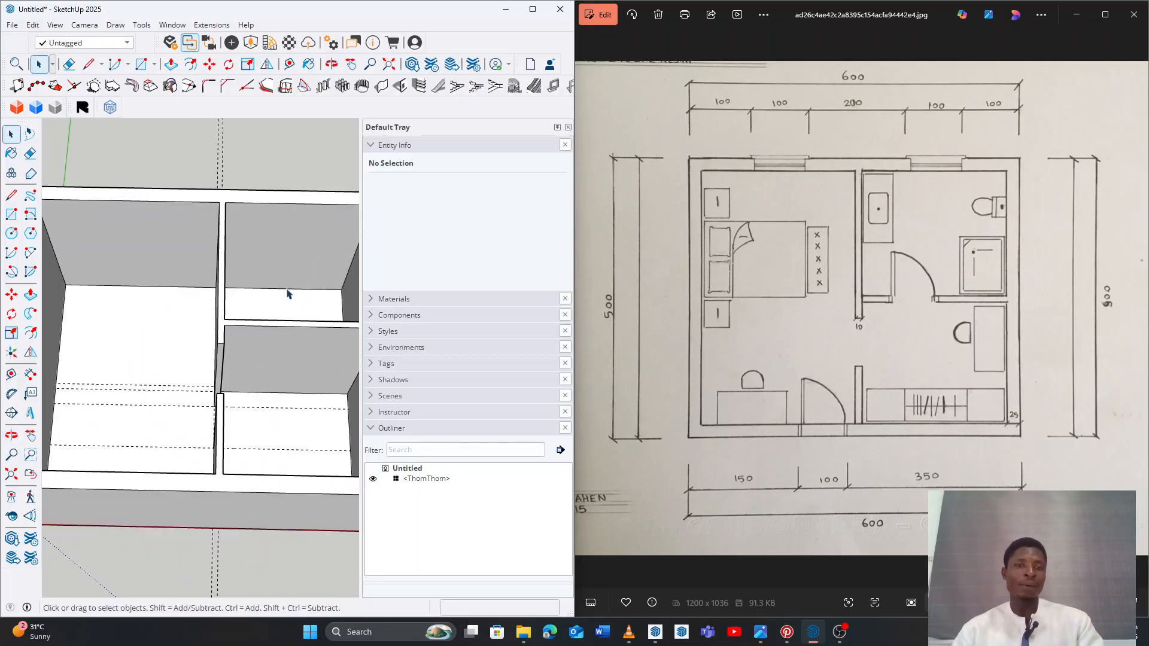
pyautogui.moveTo(262, 285); pyautogui.dragTo(227, 307, button='middle')
pyautogui.moveTo(249, 423)
pyautogui.mouseDown(button='middle')
pyautogui.moveTo(282, 405)
pyautogui.moveTo(268, 371)
pyautogui.mouseUp(button='middle')
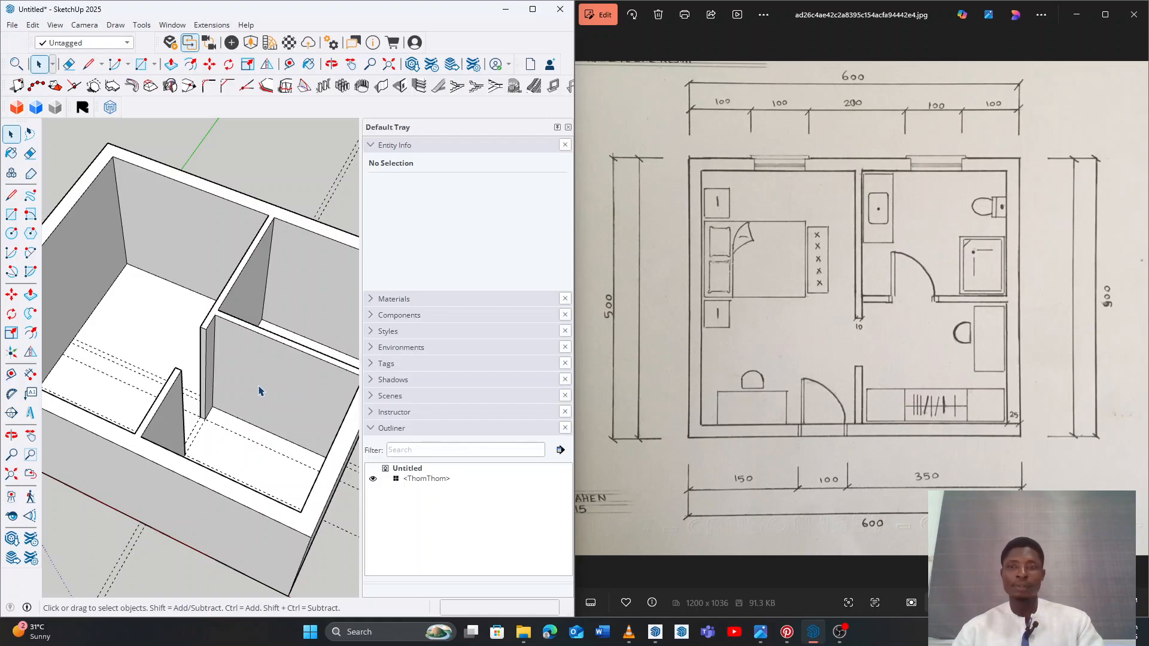
pyautogui.moveTo(223, 488)
pyautogui.mouseDown(button='middle')
pyautogui.moveTo(267, 457)
pyautogui.moveTo(238, 421)
pyautogui.mouseUp(button='middle')
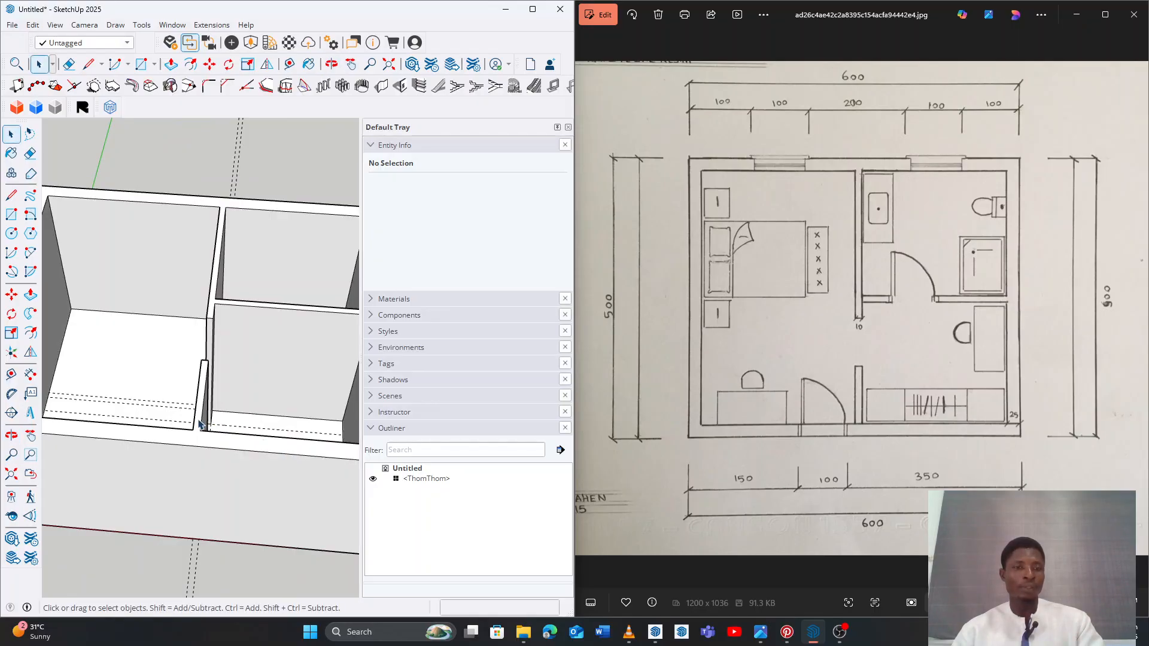
pyautogui.moveTo(193, 476); pyautogui.dragTo(243, 405, button='middle')
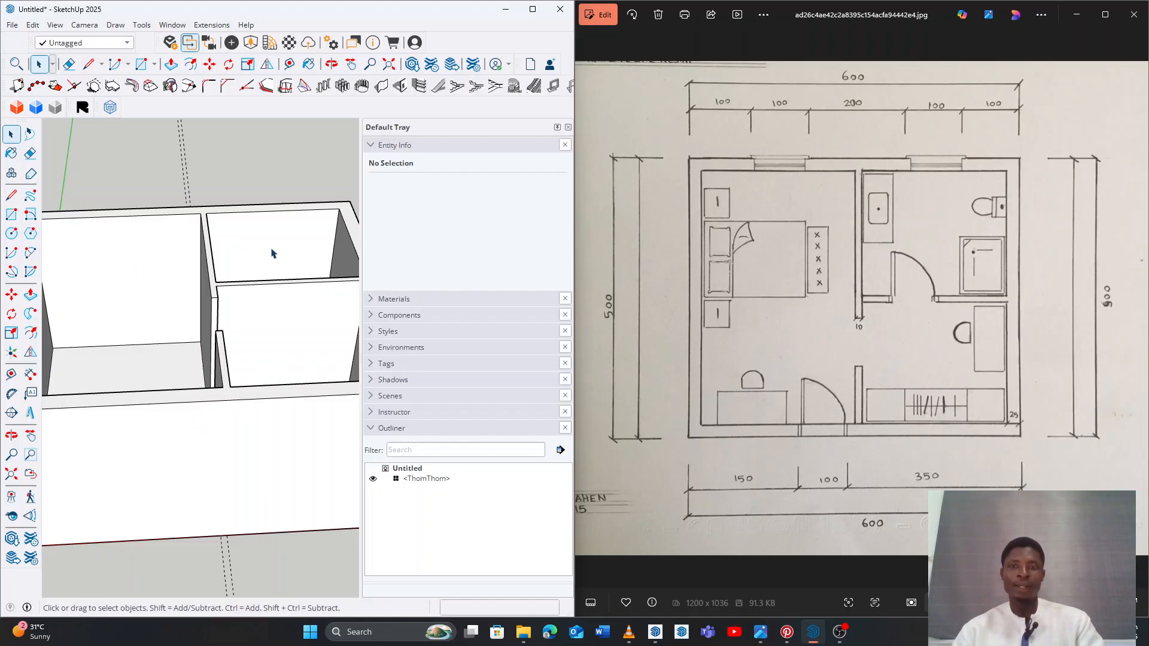
pyautogui.moveTo(220, 325)
pyautogui.mouseDown(button='middle')
pyautogui.moveTo(217, 397)
pyautogui.moveTo(155, 311)
pyautogui.mouseUp(button='middle')
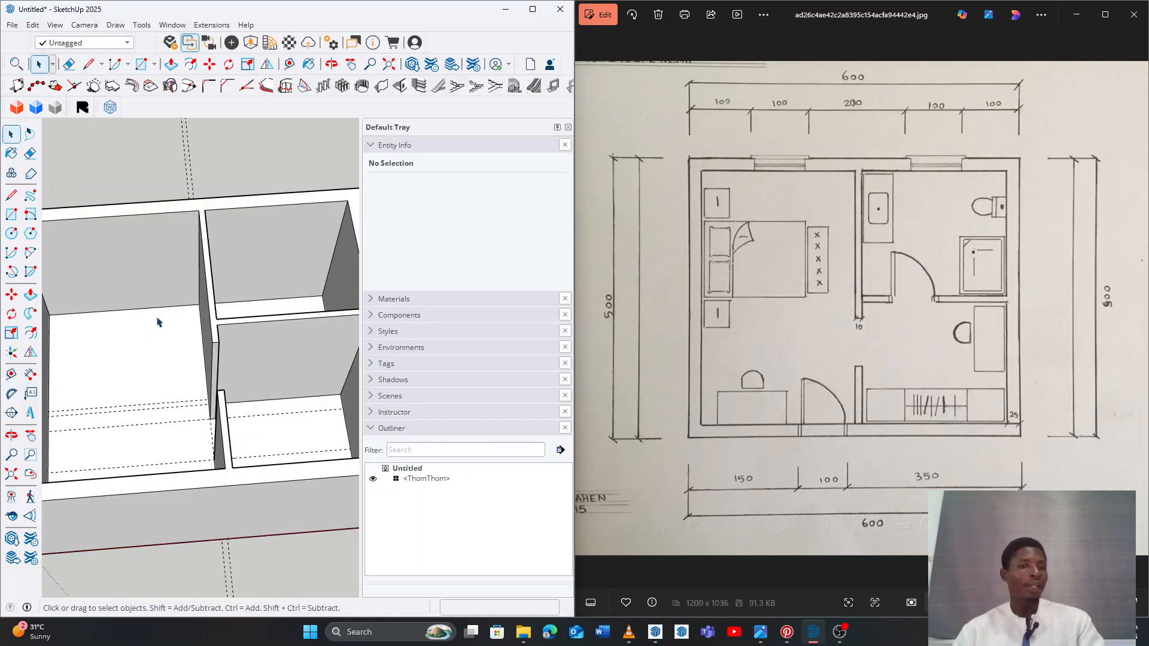
pyautogui.scroll(-2, 115, 390)
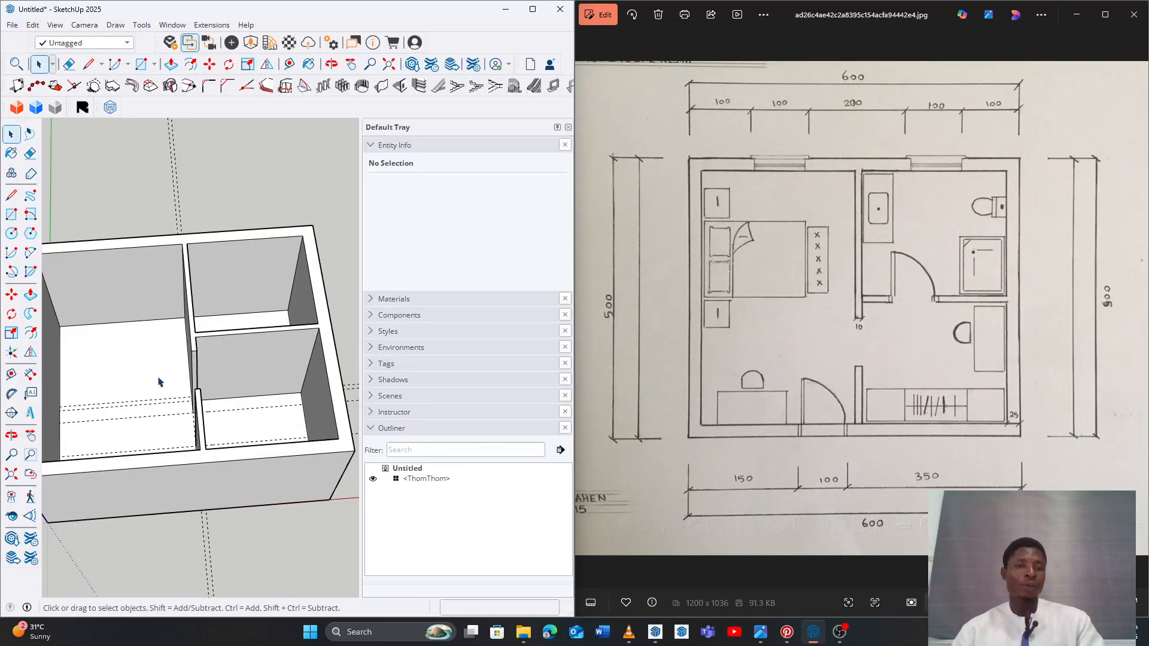
pyautogui.moveTo(163, 512); pyautogui.dragTo(200, 372, button='middle')
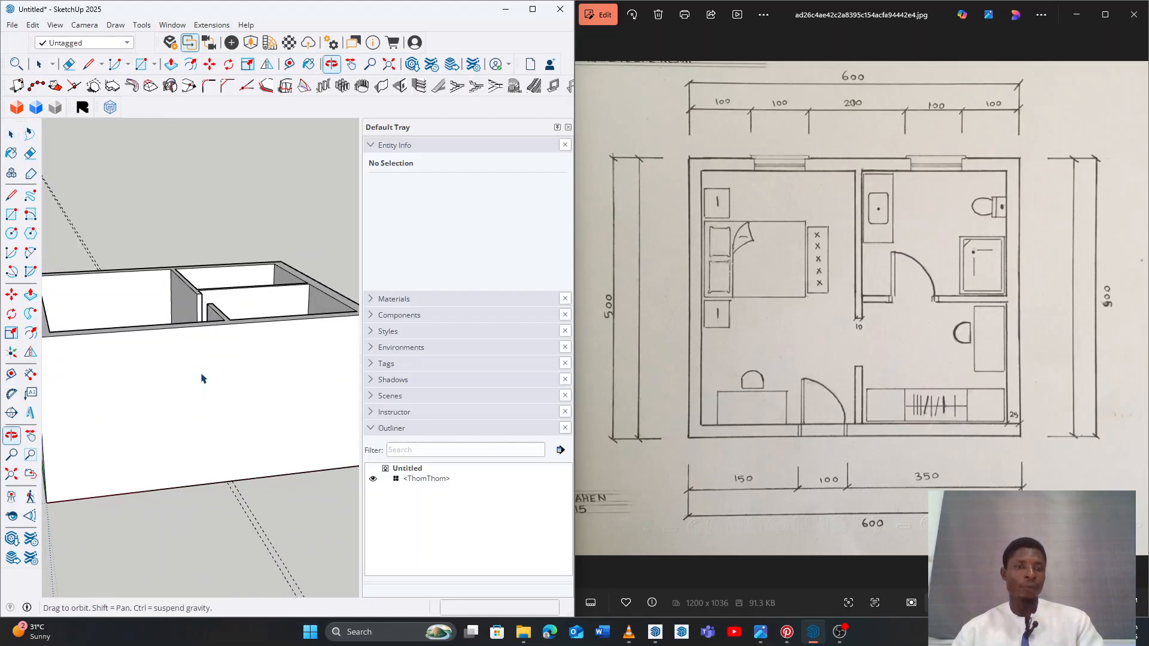
pyautogui.moveTo(174, 456); pyautogui.dragTo(115, 483, button='middle')
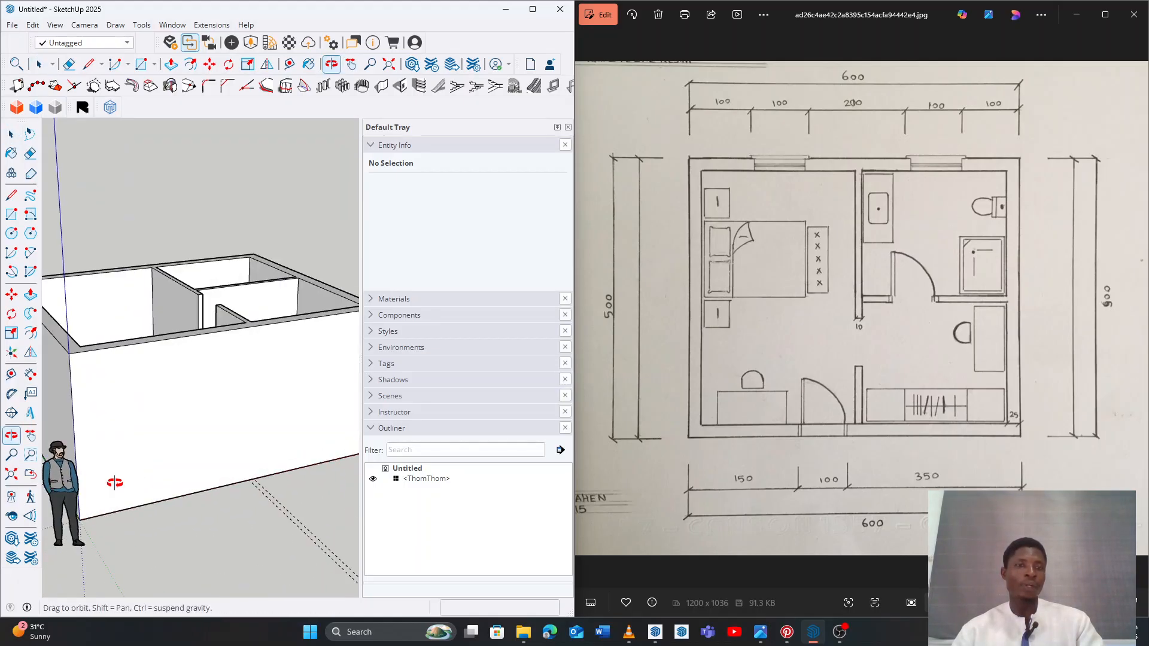
pyautogui.moveTo(190, 415); pyautogui.dragTo(126, 447, button='middle')
pyautogui.moveTo(209, 420); pyautogui.dragTo(222, 482, button='middle')
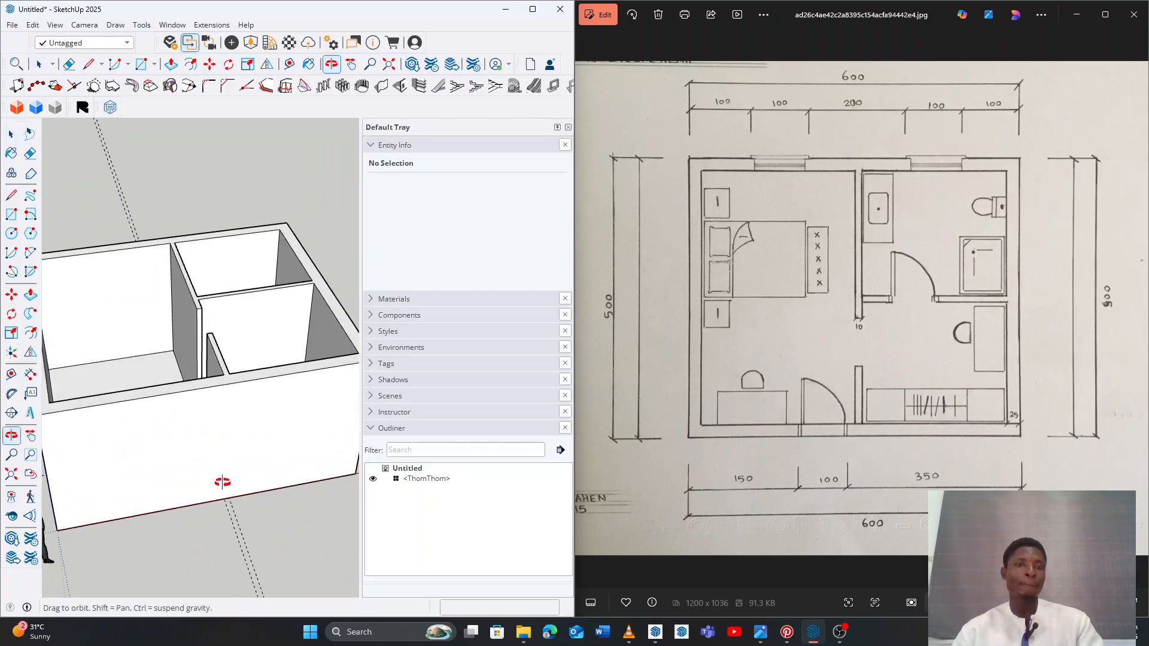
pyautogui.moveTo(249, 392)
pyautogui.mouseDown(button='middle')
pyautogui.moveTo(259, 479)
pyautogui.moveTo(174, 479)
pyautogui.moveTo(245, 498)
pyautogui.moveTo(256, 385)
pyautogui.moveTo(220, 410)
pyautogui.moveTo(118, 325)
pyautogui.mouseUp(button='middle')
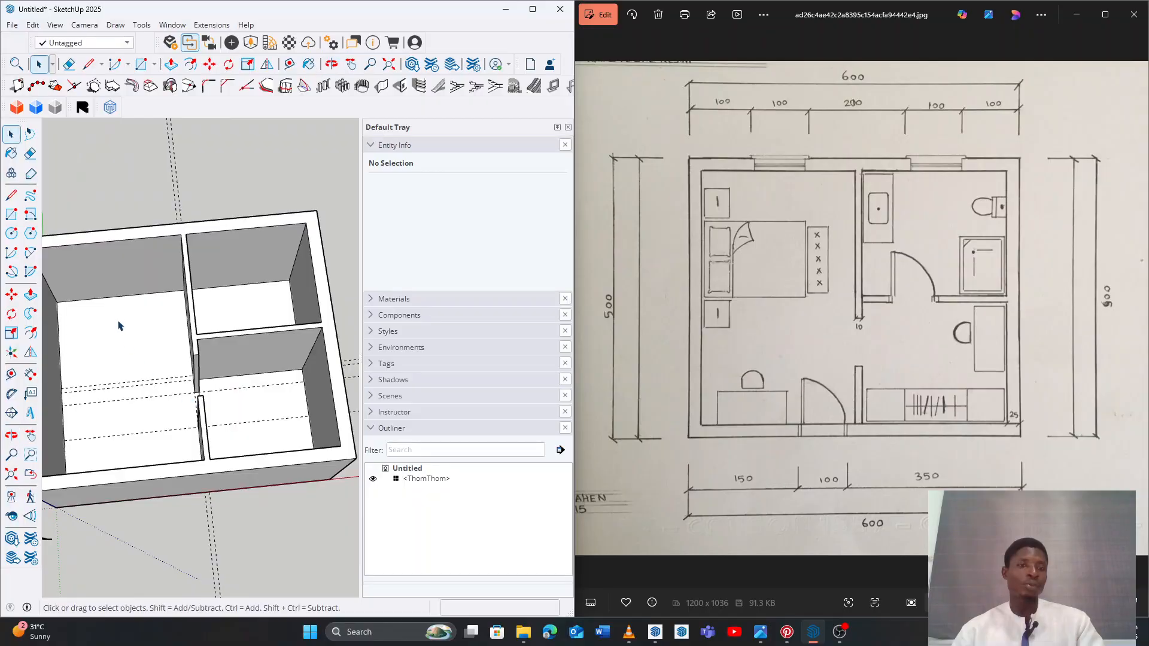
# Delete the floor face of the connected main rooms and the floor face of the enclosed back room
pyautogui.click(139, 345)
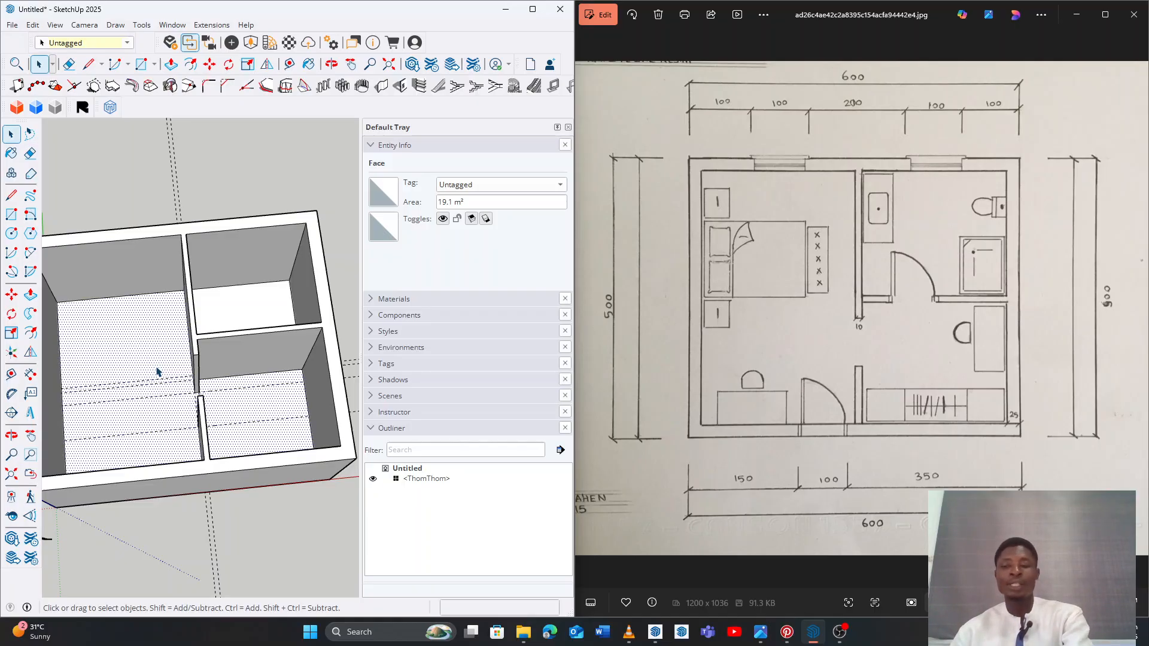
pyautogui.press('Delete')
pyautogui.moveTo(165, 390); pyautogui.dragTo(231, 379, button='middle')
pyautogui.moveTo(249, 295); pyautogui.dragTo(228, 339, button='middle')
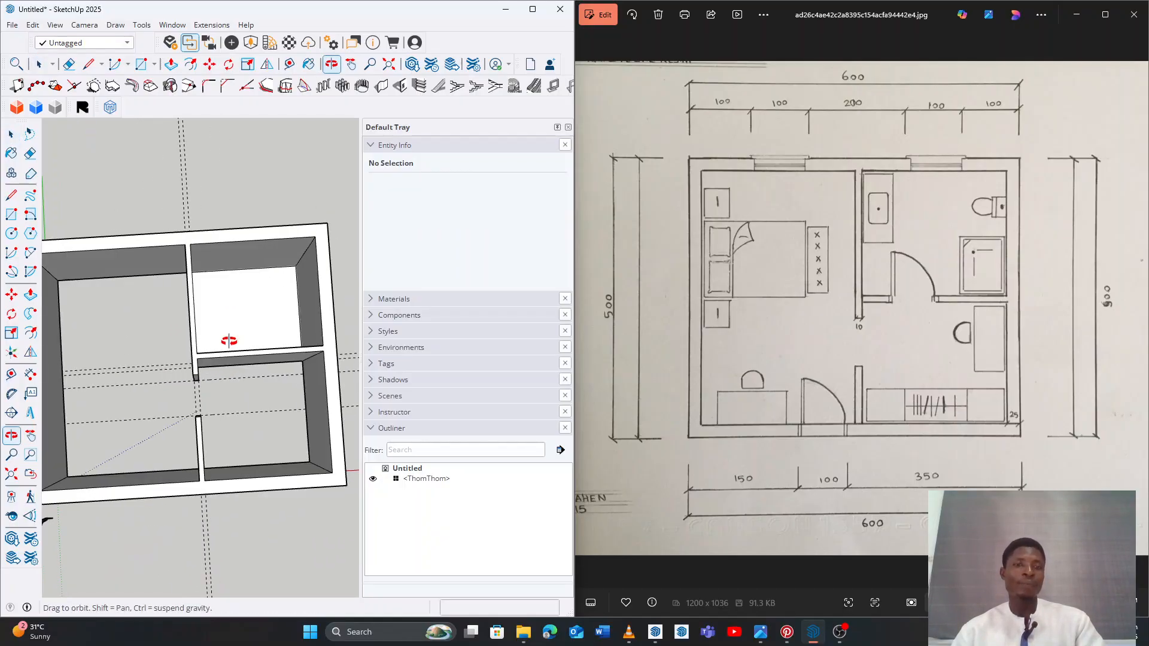
pyautogui.scroll(2, 243, 298)
pyautogui.moveTo(246, 298); pyautogui.dragTo(203, 292, button='middle')
pyautogui.moveTo(246, 338); pyautogui.dragTo(258, 314, button='middle')
pyautogui.click(256, 323)
pyautogui.press('Delete')
# Draw a 600 by 500 cm rectangle on the ground along the red axis, a short distance from the house's end wall
pyautogui.moveTo(144, 390); pyautogui.dragTo(135, 436, button='middle')
pyautogui.scroll(-2, 158, 395)
pyautogui.scroll(-1, 160, 462)
pyautogui.moveTo(118, 513)
pyautogui.mouseDown(button='middle')
pyautogui.moveTo(204, 474)
pyautogui.moveTo(161, 464)
pyautogui.moveTo(146, 438)
pyautogui.mouseUp(button='middle')
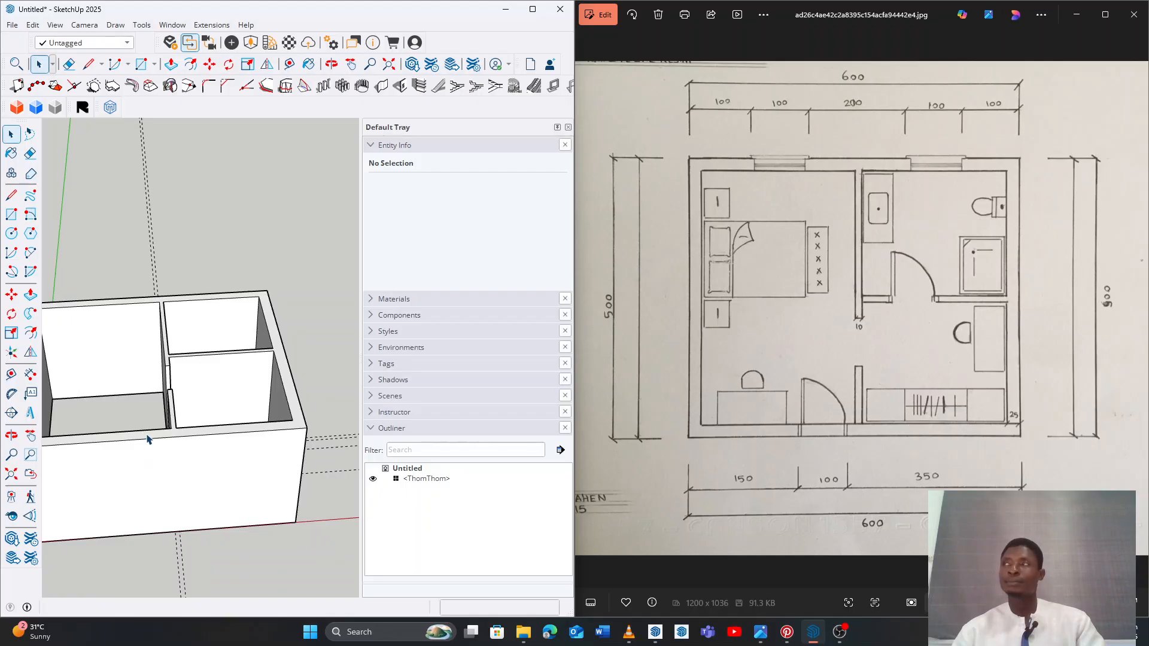
pyautogui.scroll(-1, 147, 439)
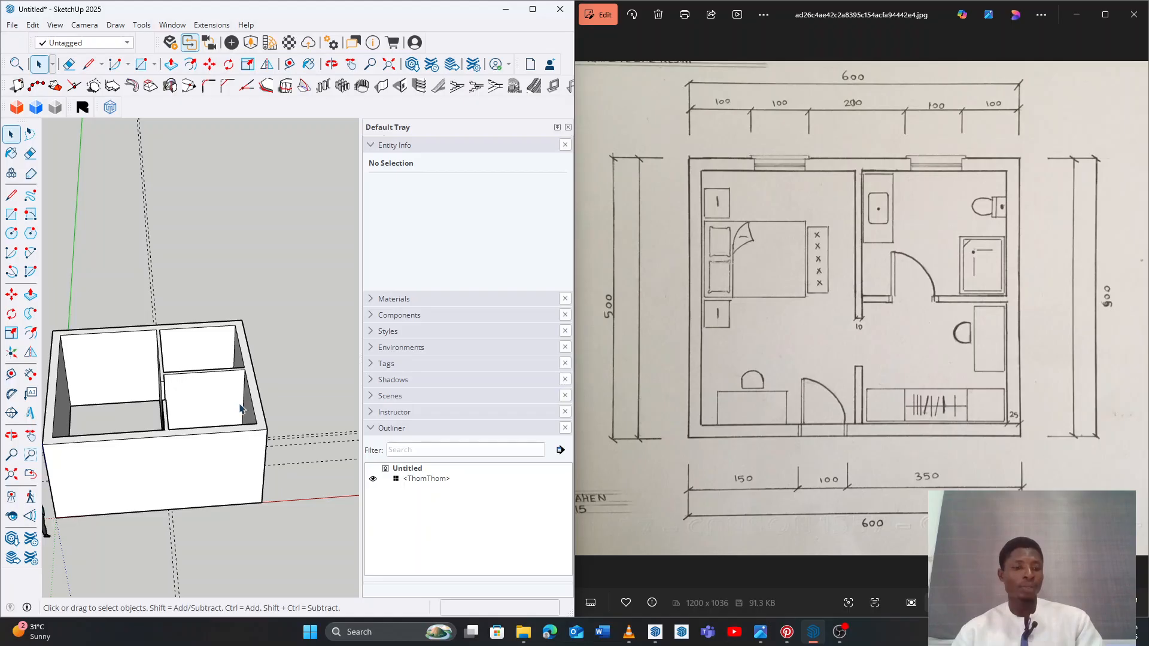
pyautogui.moveTo(266, 414); pyautogui.dragTo(197, 387, button='middle')
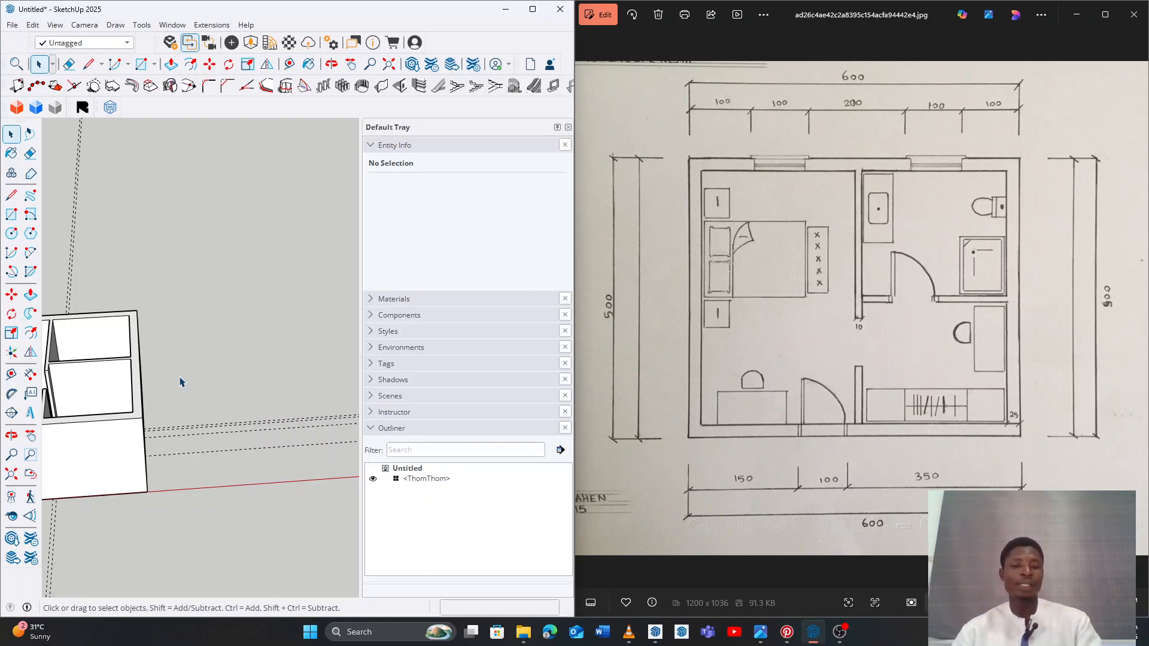
pyautogui.press('r')
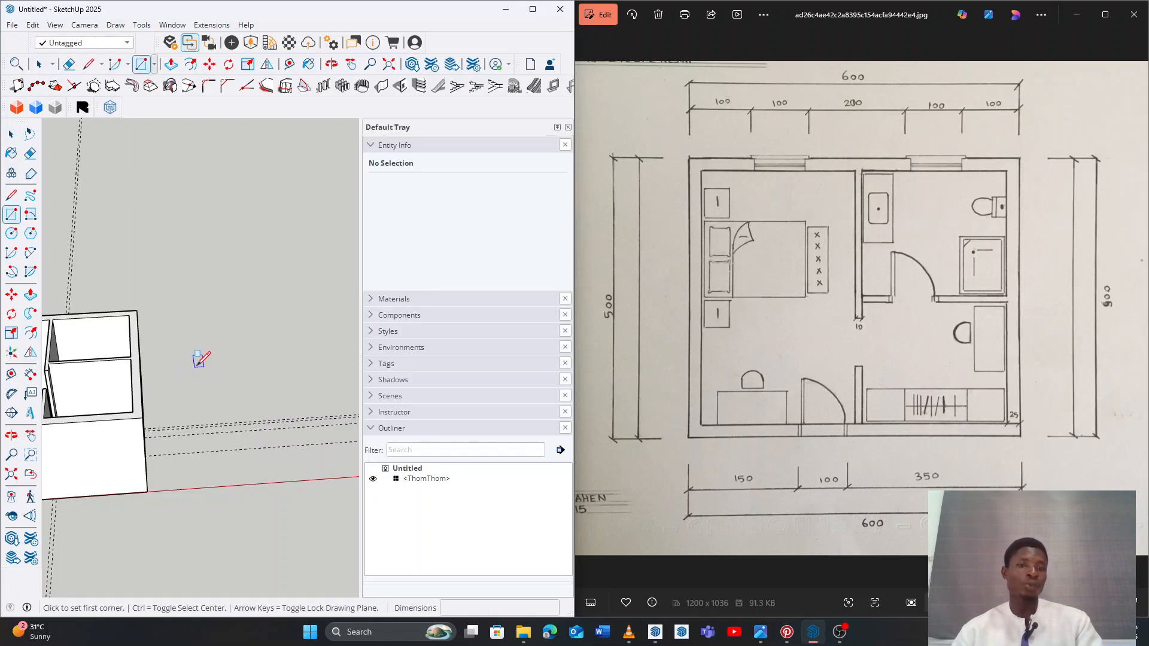
pyautogui.moveTo(209, 478)
pyautogui.mouseDown(button='middle')
pyautogui.moveTo(218, 487)
pyautogui.moveTo(189, 487)
pyautogui.mouseUp(button='middle')
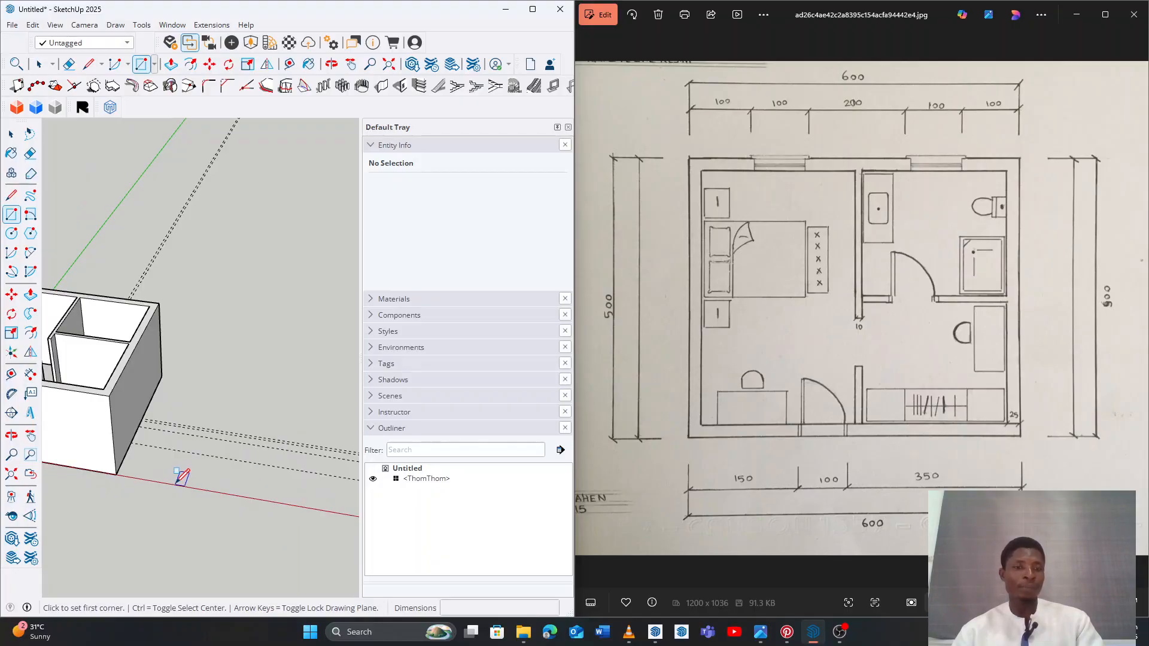
pyautogui.moveTo(168, 479)
pyautogui.mouseDown(button='middle')
pyautogui.moveTo(102, 457)
pyautogui.moveTo(155, 466)
pyautogui.mouseUp(button='middle')
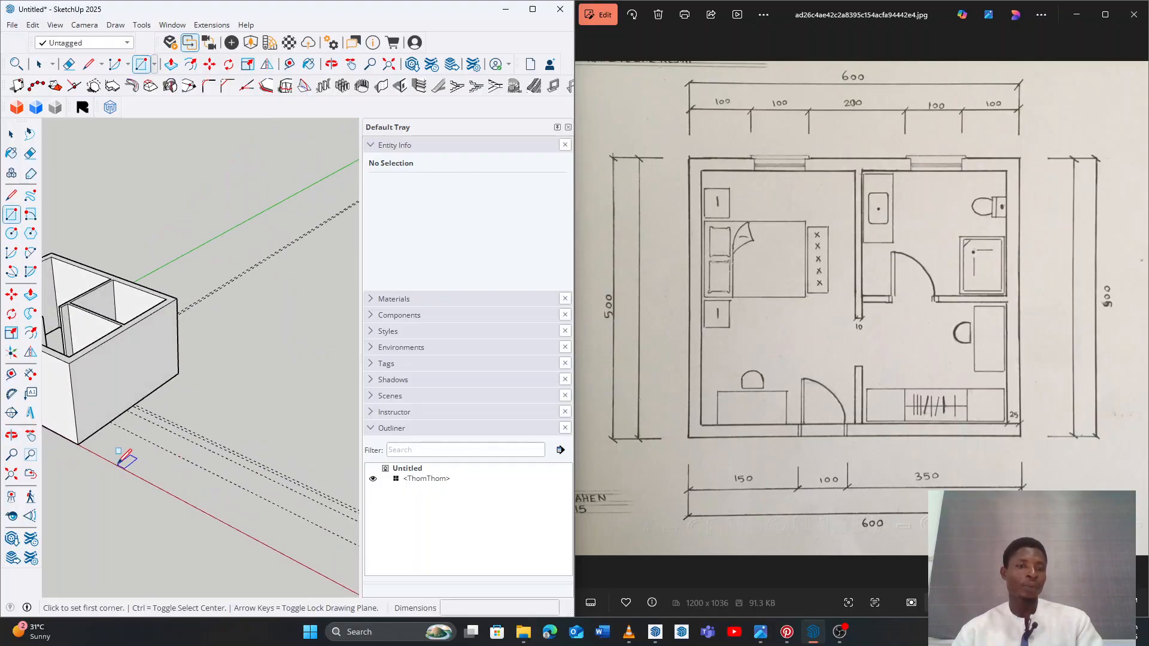
pyautogui.click(119, 464)
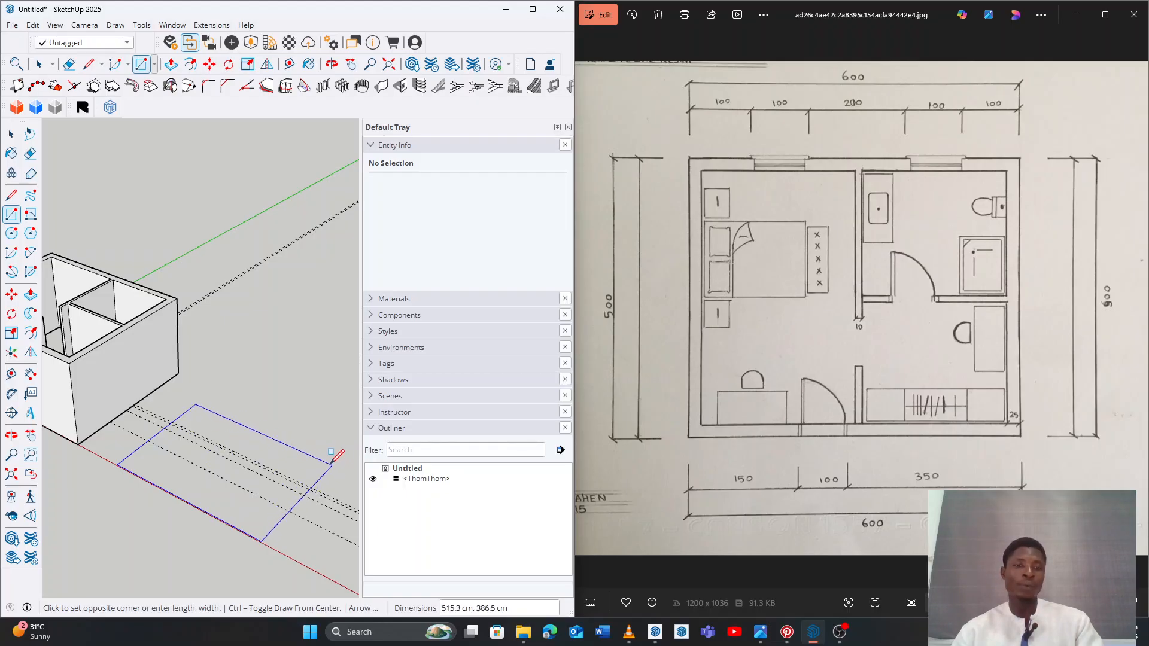
pyautogui.write('600')
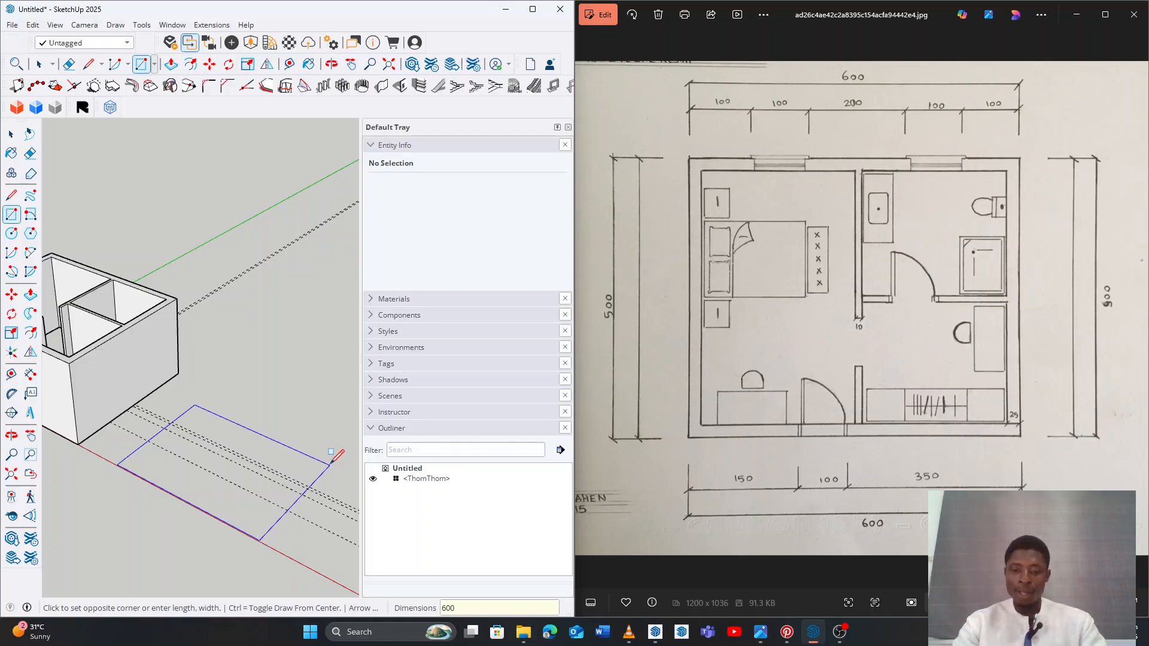
pyautogui.write(',5')
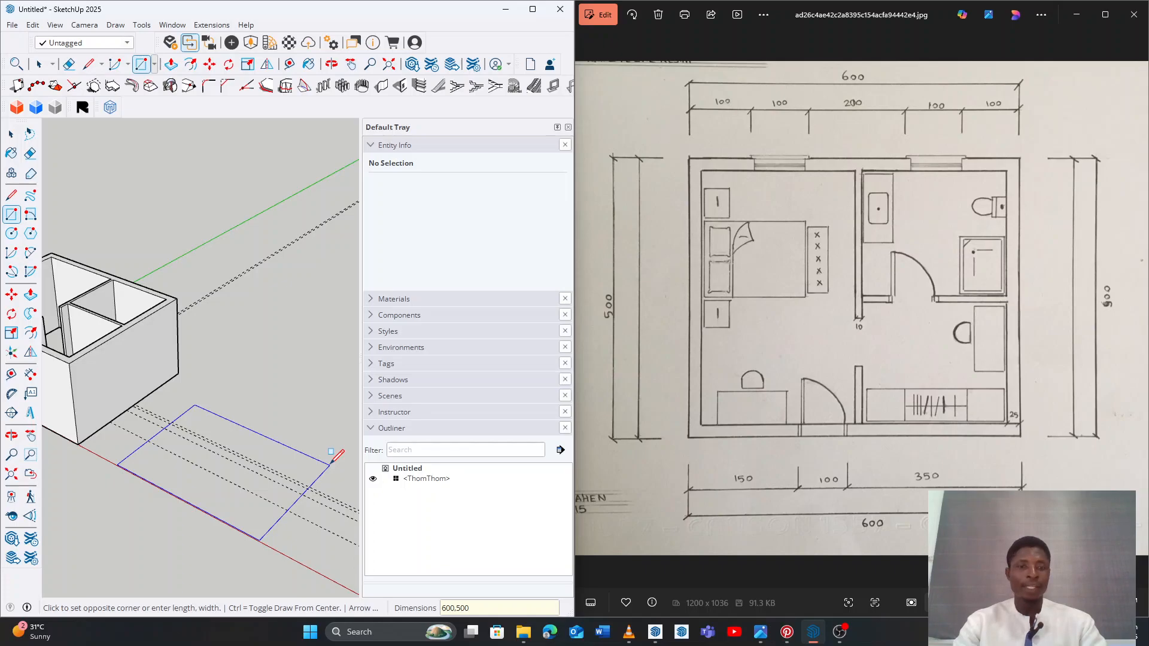
pyautogui.press('Return')
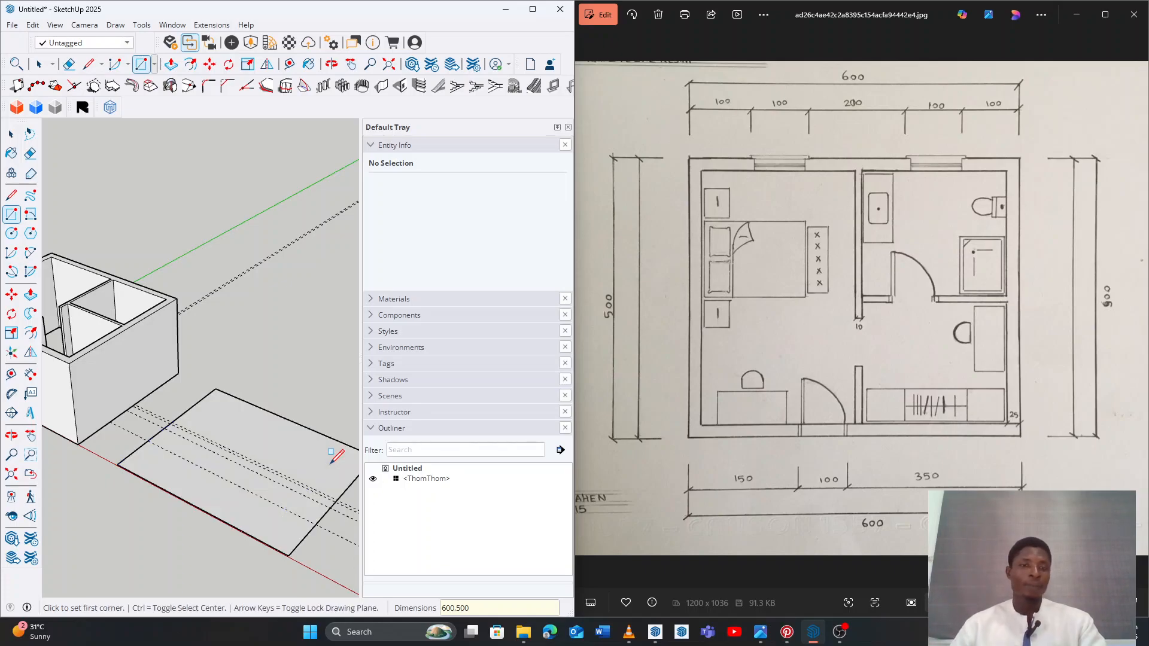
pyautogui.press('space')
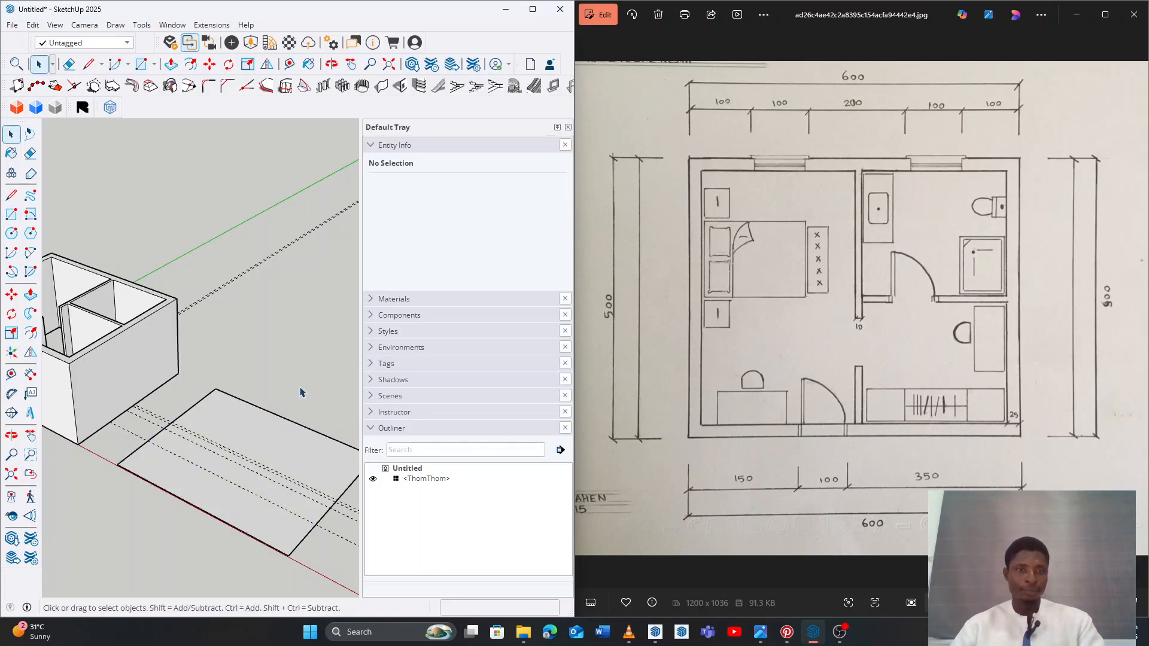
# Push/Pull the separate rectangle up 30 cm to form a floor slab
pyautogui.moveTo(176, 469)
pyautogui.mouseDown(button='middle')
pyautogui.moveTo(302, 482)
pyautogui.moveTo(160, 465)
pyautogui.mouseUp(button='middle')
pyautogui.moveTo(248, 466); pyautogui.dragTo(173, 458, button='middle')
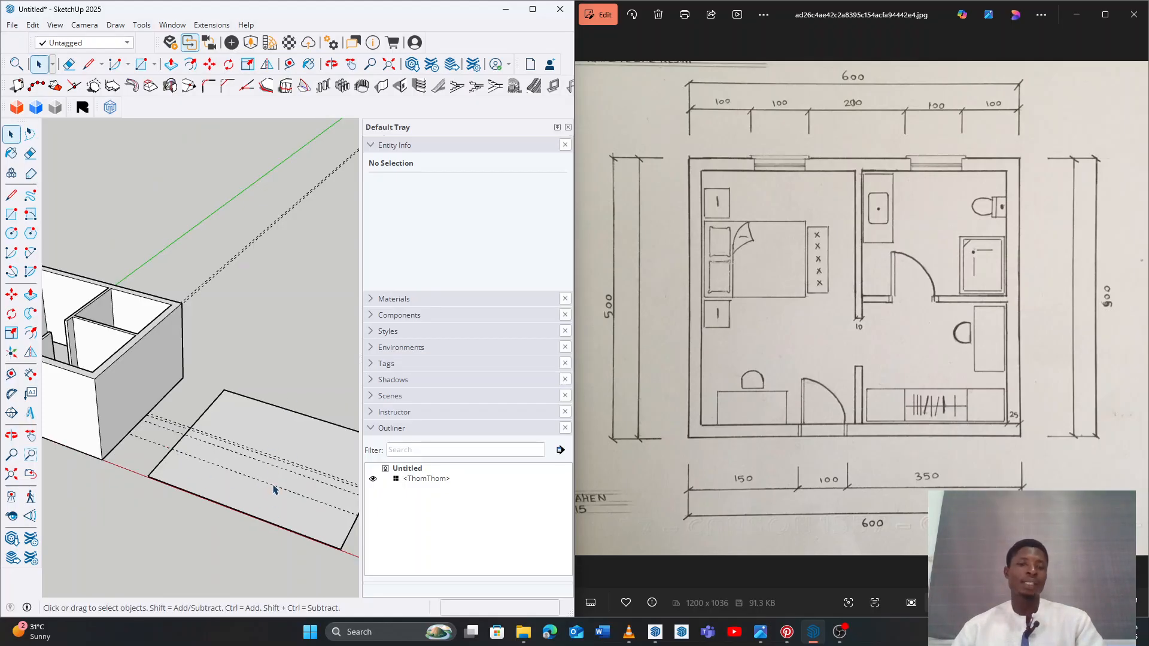
pyautogui.press('p')
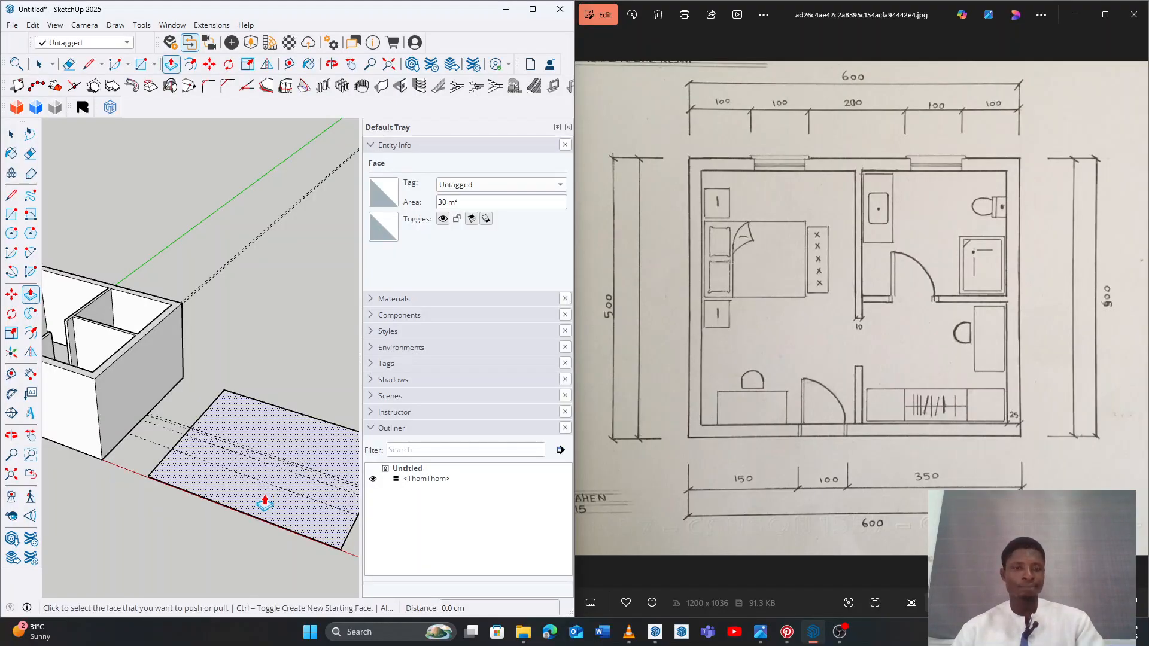
pyautogui.click(274, 516)
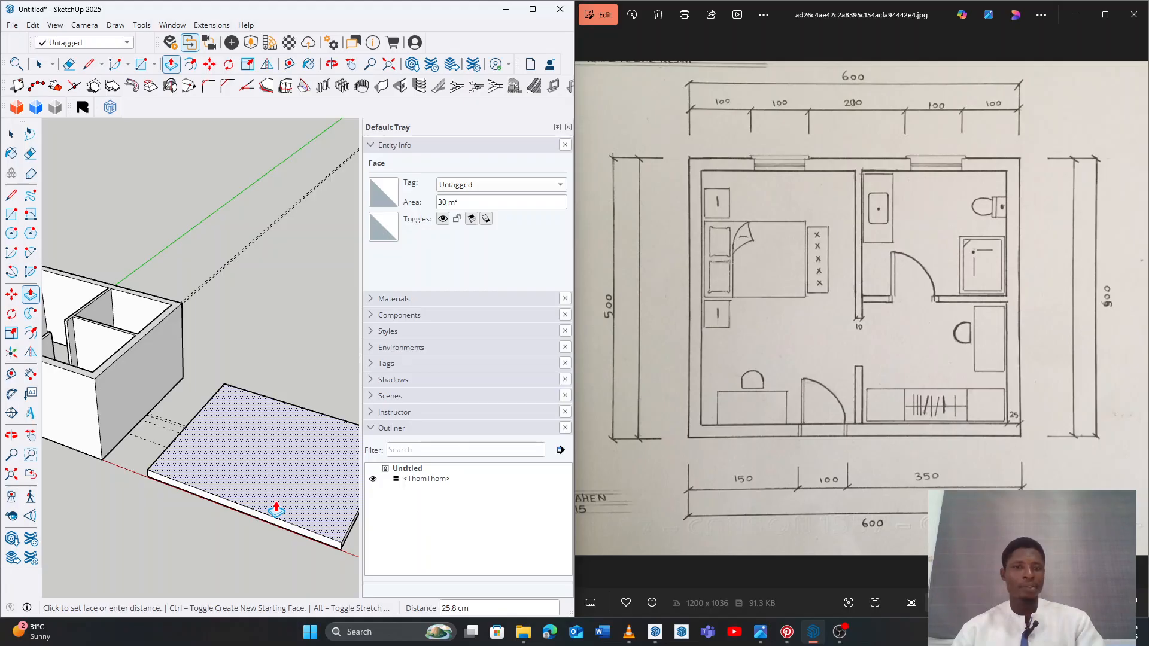
pyautogui.write('30')
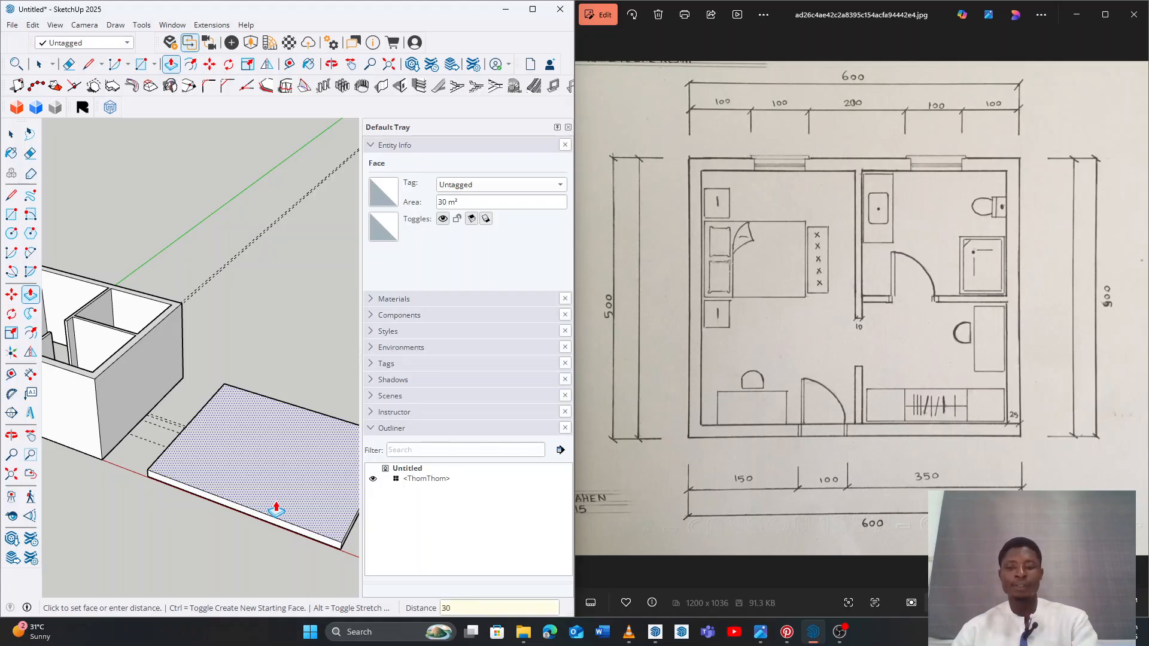
pyautogui.press('Return')
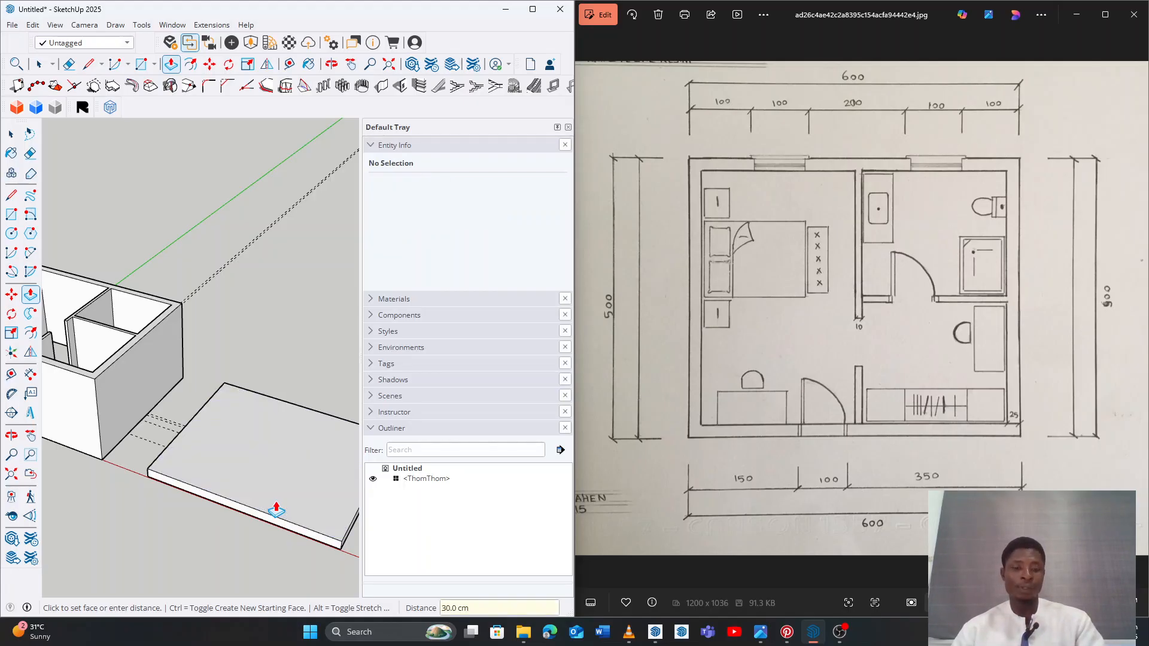
pyautogui.press('space')
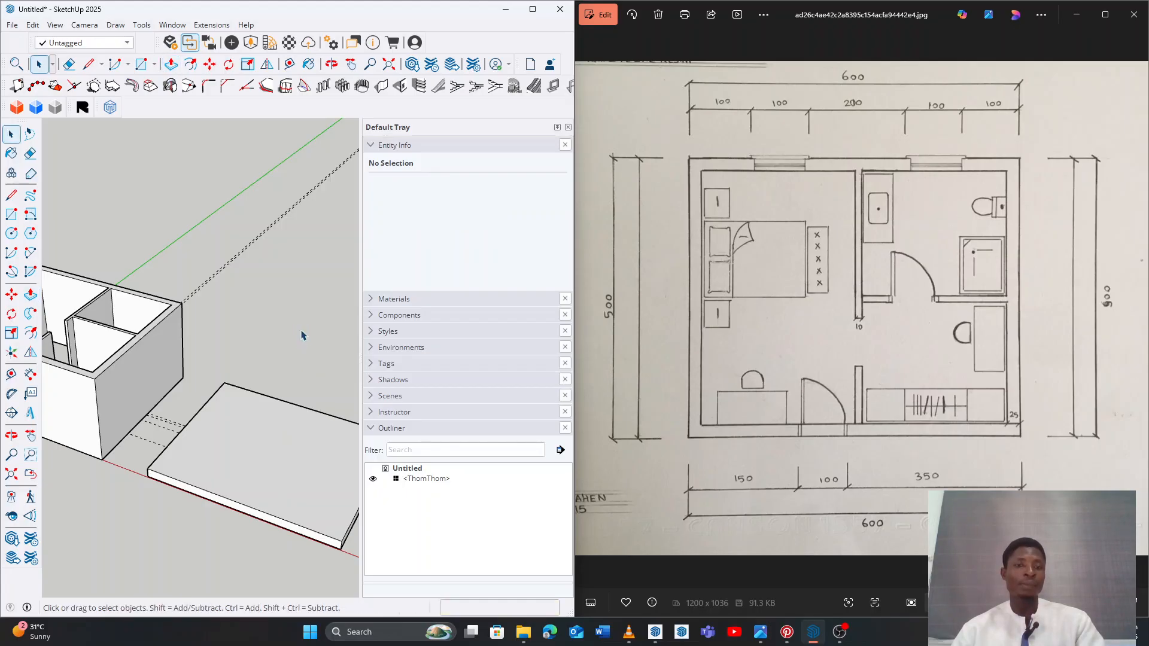
# Select the slab's top face with all its connected edges and faces, and clear the selection
pyautogui.moveTo(158, 504); pyautogui.dragTo(140, 478, button='middle')
pyautogui.moveTo(234, 487); pyautogui.dragTo(250, 462, button='middle')
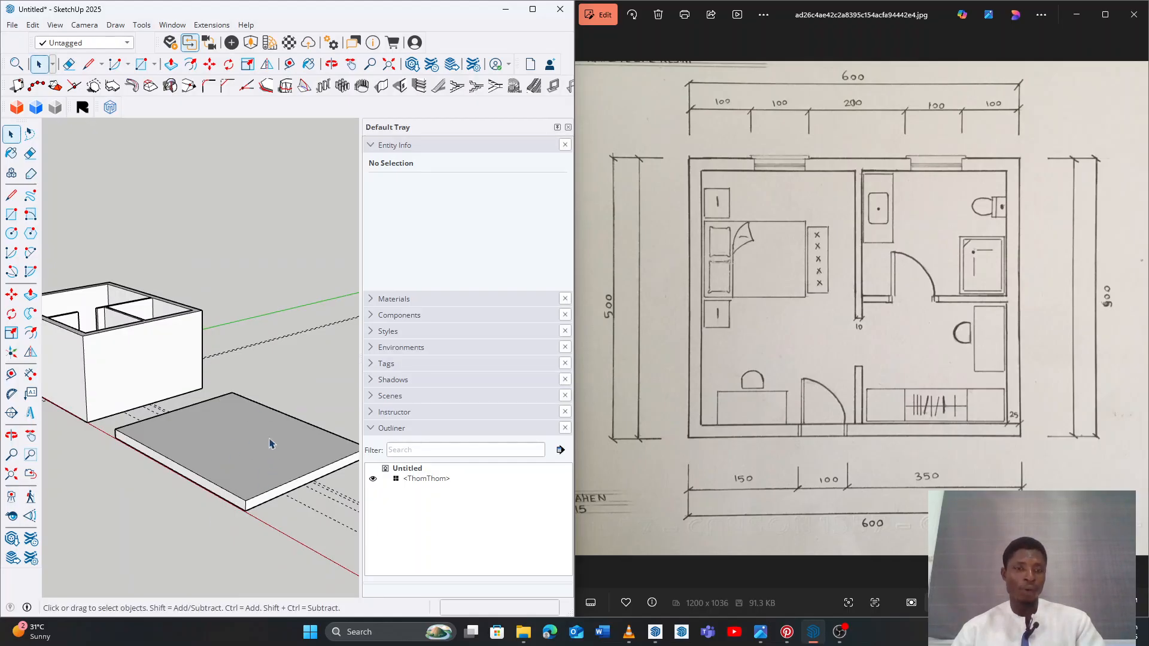
pyautogui.moveTo(111, 375); pyautogui.dragTo(172, 405, button='middle')
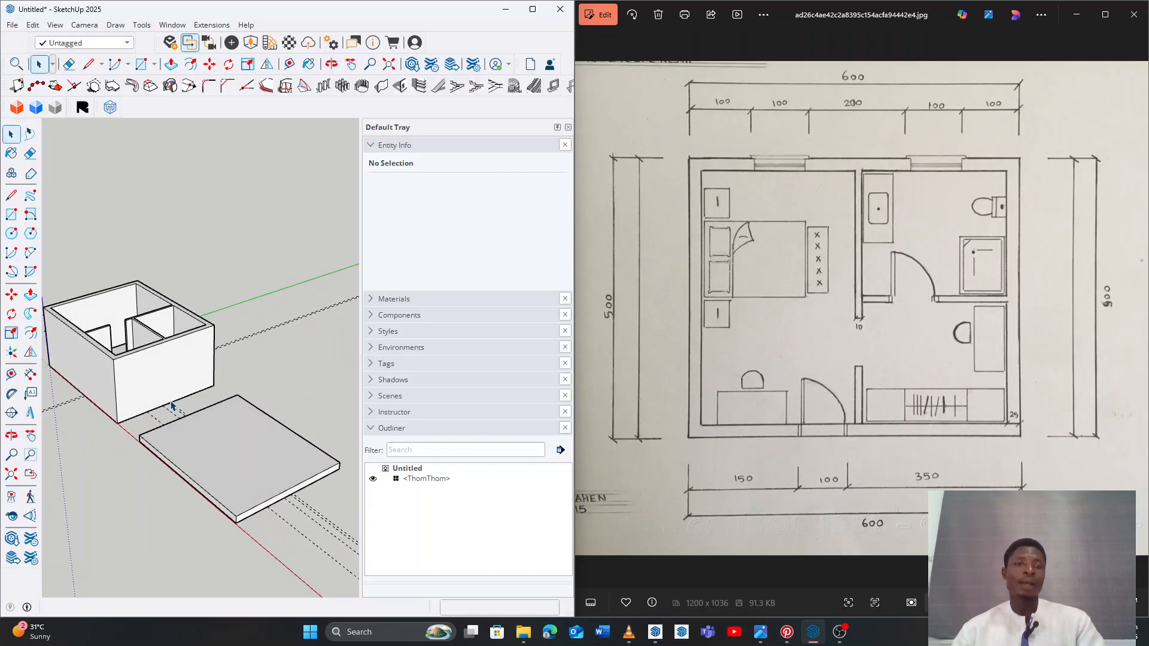
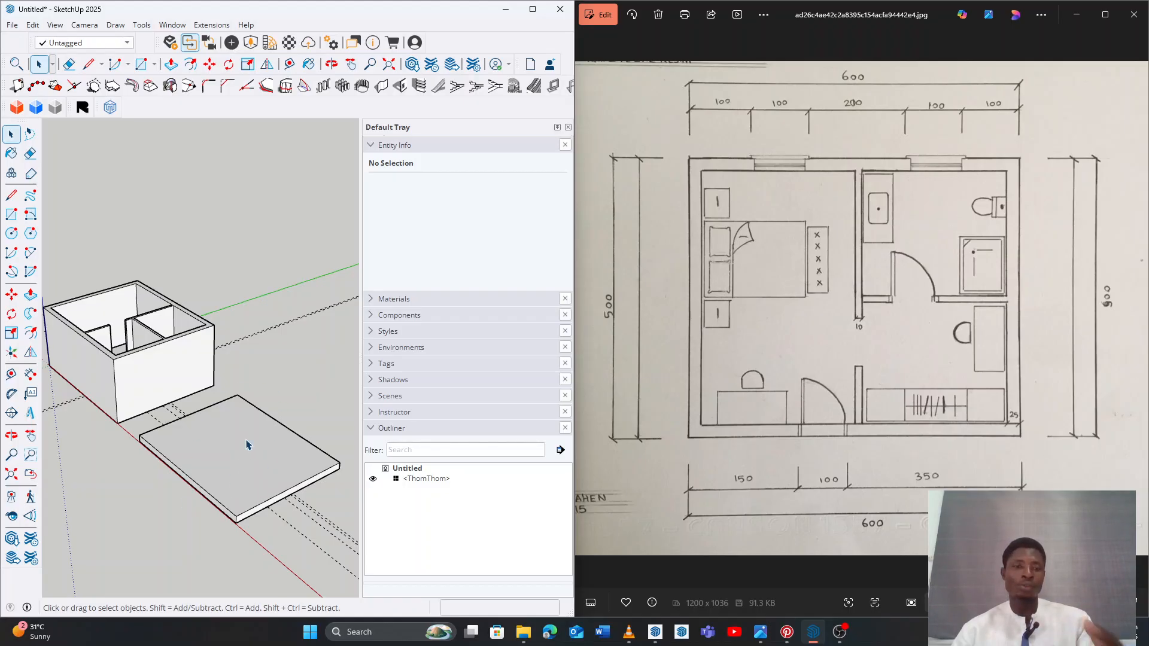
pyautogui.tripleClick(245, 485)
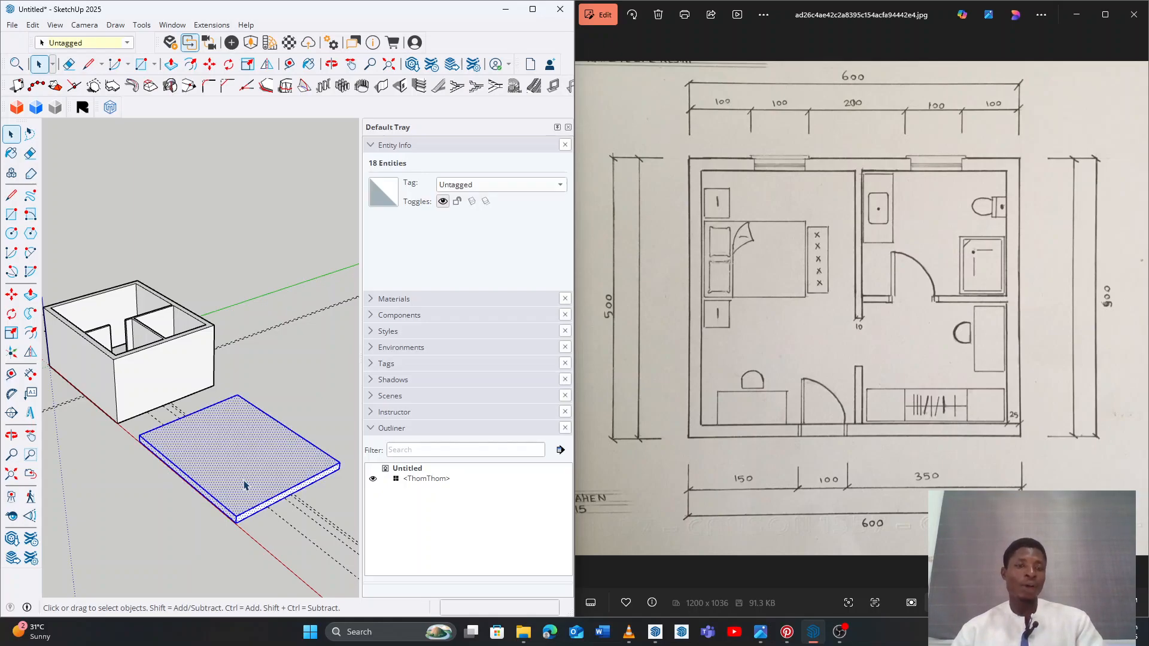
pyautogui.scroll(3, 244, 485)
pyautogui.moveTo(308, 502); pyautogui.dragTo(202, 478, button='middle')
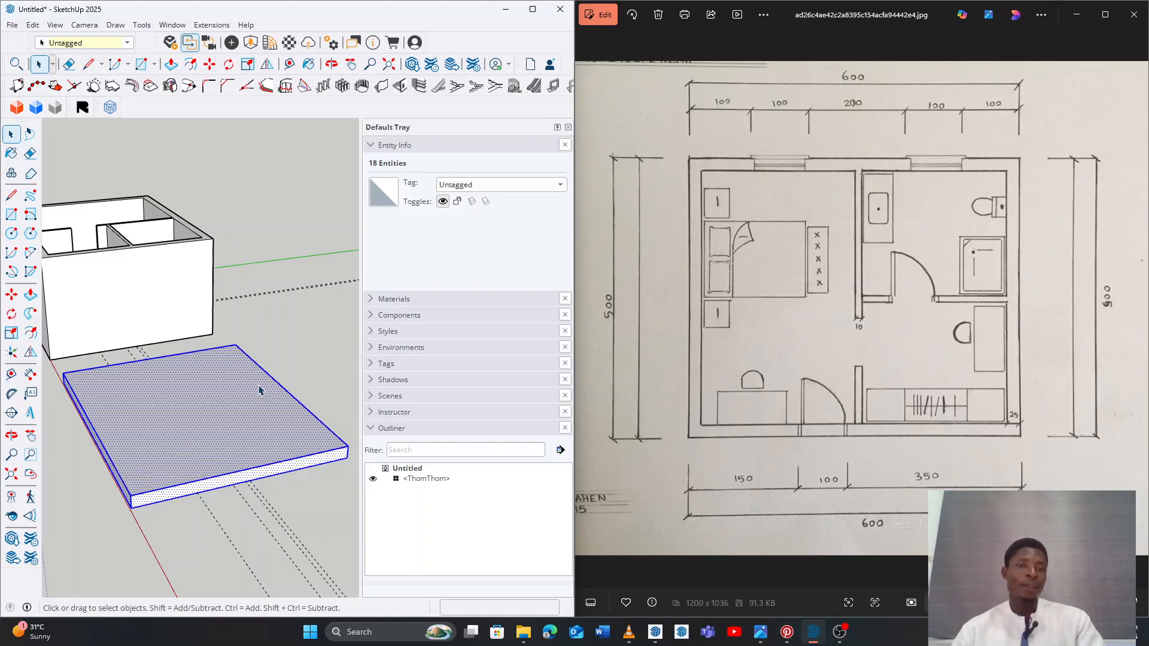
pyautogui.click(315, 348)
pyautogui.moveTo(177, 403); pyautogui.dragTo(179, 465, button='middle')
pyautogui.scroll(-3, 179, 467)
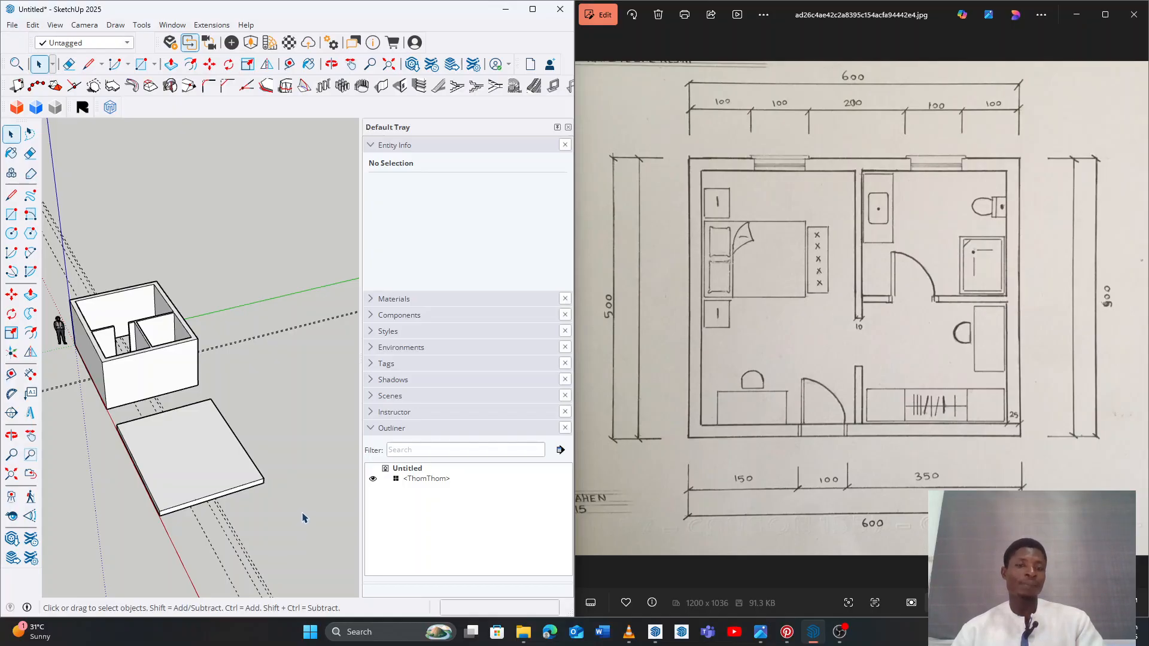
# Try to select only the slab with a crossing selection window, and clear the selection
pyautogui.moveTo(301, 512); pyautogui.dragTo(331, 413)
pyautogui.moveTo(282, 376); pyautogui.dragTo(252, 284)
pyautogui.moveTo(246, 274); pyautogui.dragTo(243, 266)
pyautogui.click(303, 408)
pyautogui.moveTo(301, 527); pyautogui.dragTo(116, 415)
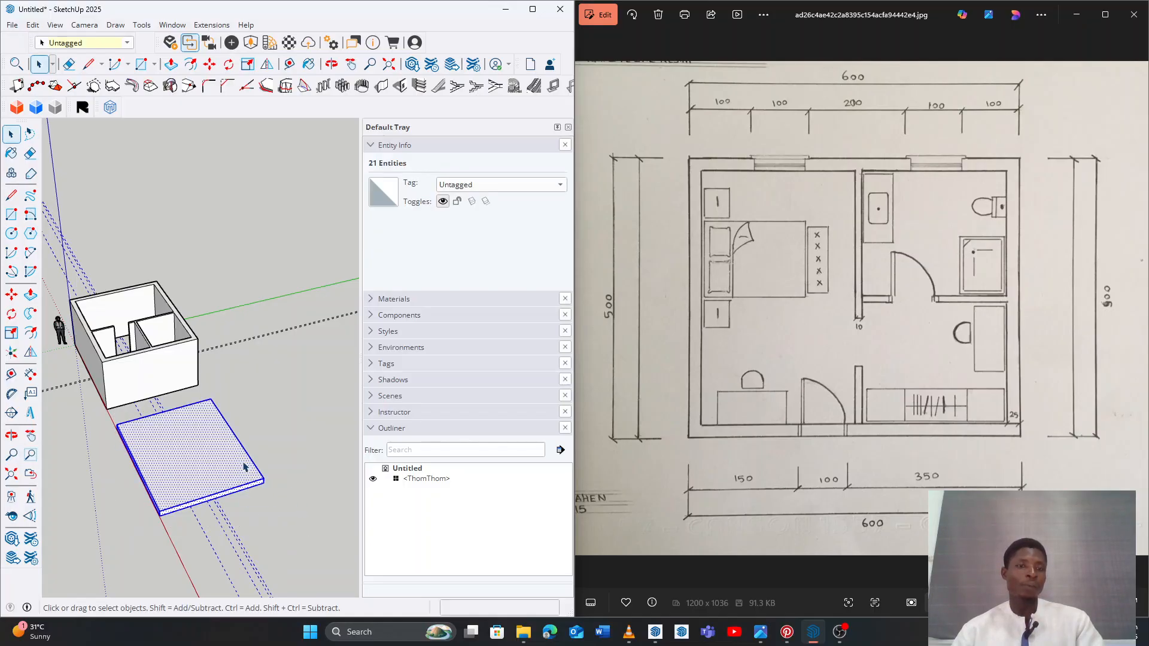
pyautogui.click(302, 449)
pyautogui.moveTo(282, 526); pyautogui.dragTo(320, 480, button='middle')
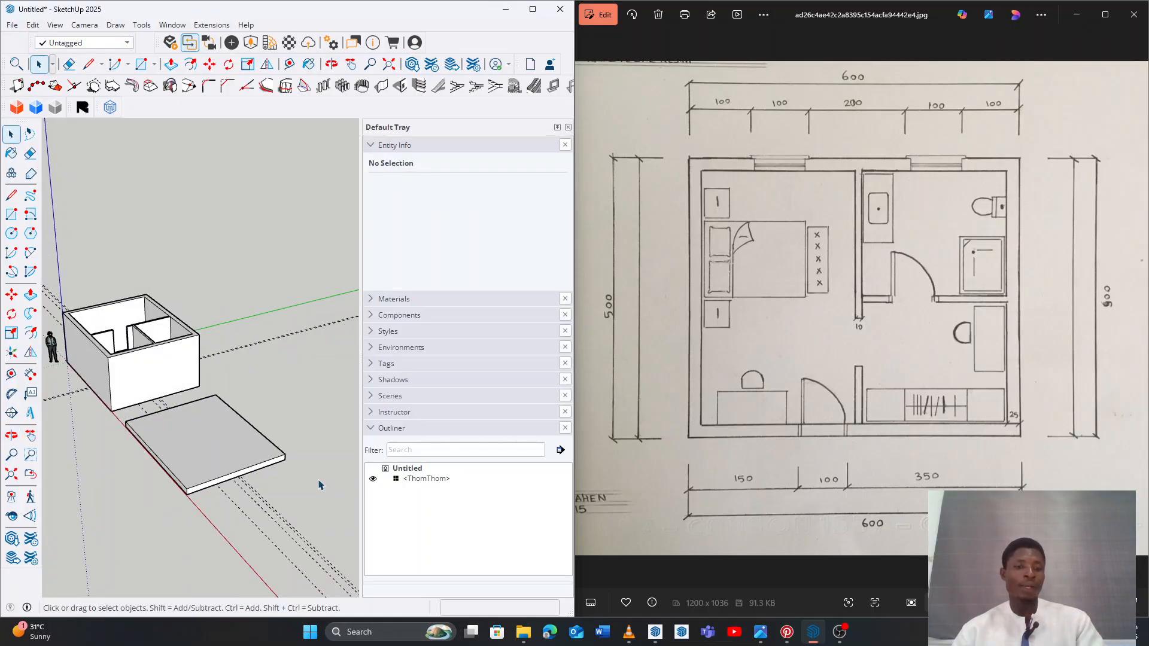
# Erase the dashed guide lines running beneath the slab and past the house
pyautogui.press('e')
pyautogui.click(219, 531)
pyautogui.moveTo(245, 372); pyautogui.dragTo(272, 366)
pyautogui.press('space')
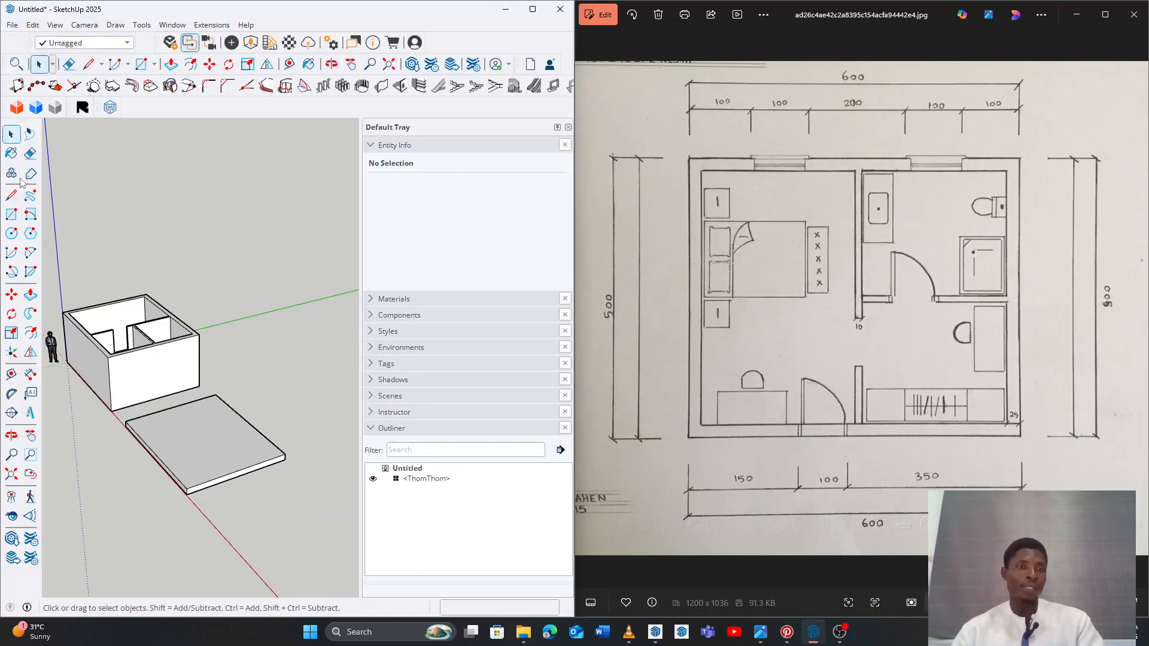
pyautogui.click(30, 153)
# Select the whole slab with a crossing selection window, check it closely, and clear the selection
pyautogui.press('o')
pyautogui.moveTo(179, 442); pyautogui.dragTo(206, 454)
pyautogui.press('space')
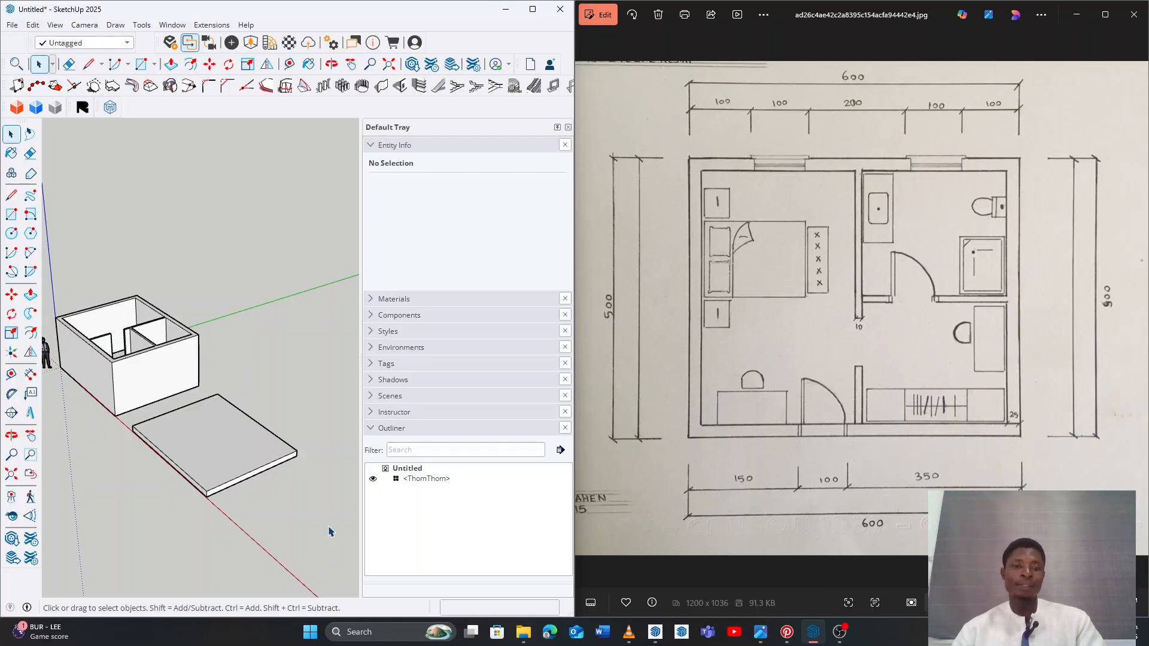
pyautogui.moveTo(328, 527); pyautogui.dragTo(134, 417)
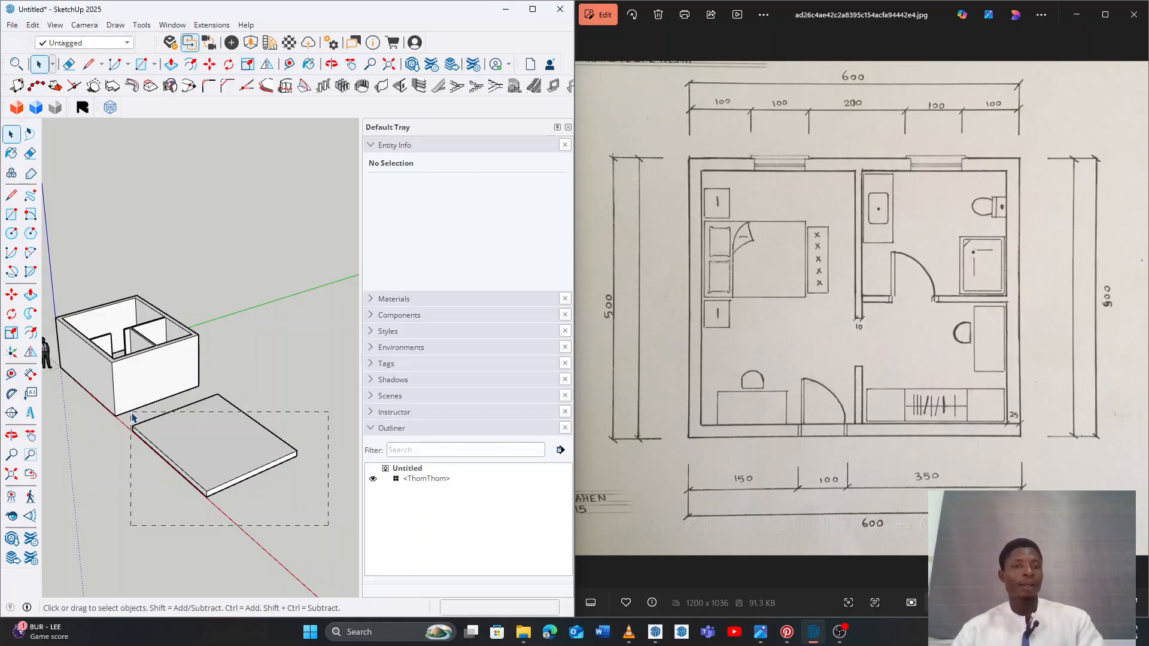
pyautogui.moveTo(131, 414); pyautogui.dragTo(132, 414)
pyautogui.press('o')
pyautogui.moveTo(223, 449)
pyautogui.mouseDown()
pyautogui.moveTo(97, 475)
pyautogui.moveTo(205, 454)
pyautogui.mouseUp()
pyautogui.press('space')
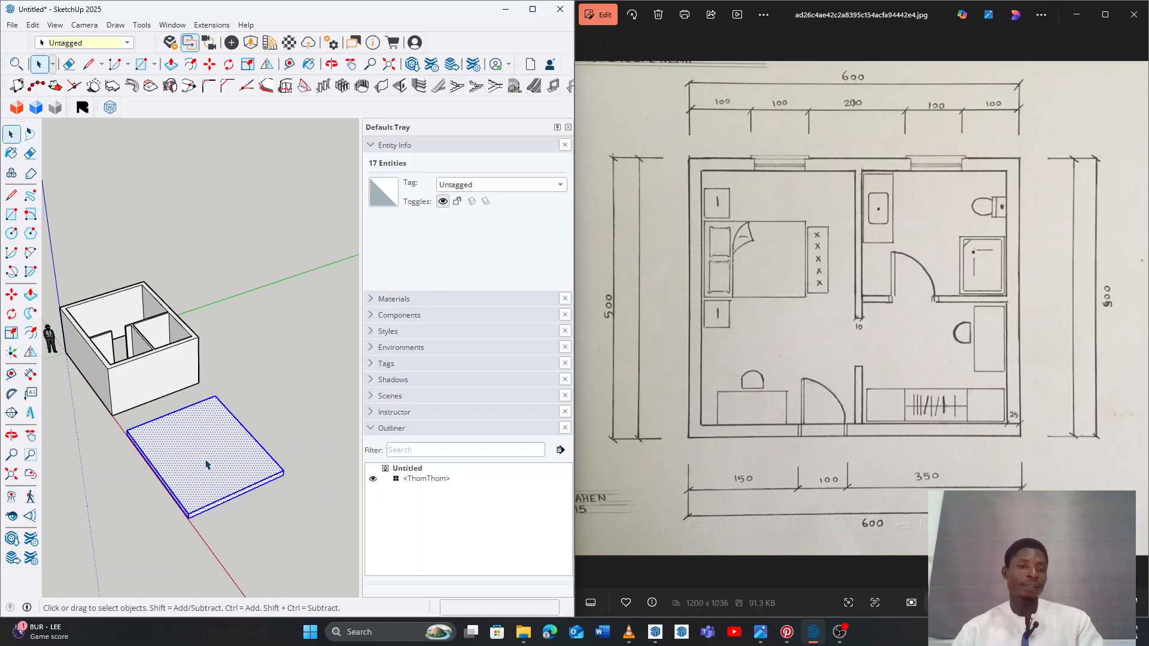
pyautogui.scroll(3, 178, 459)
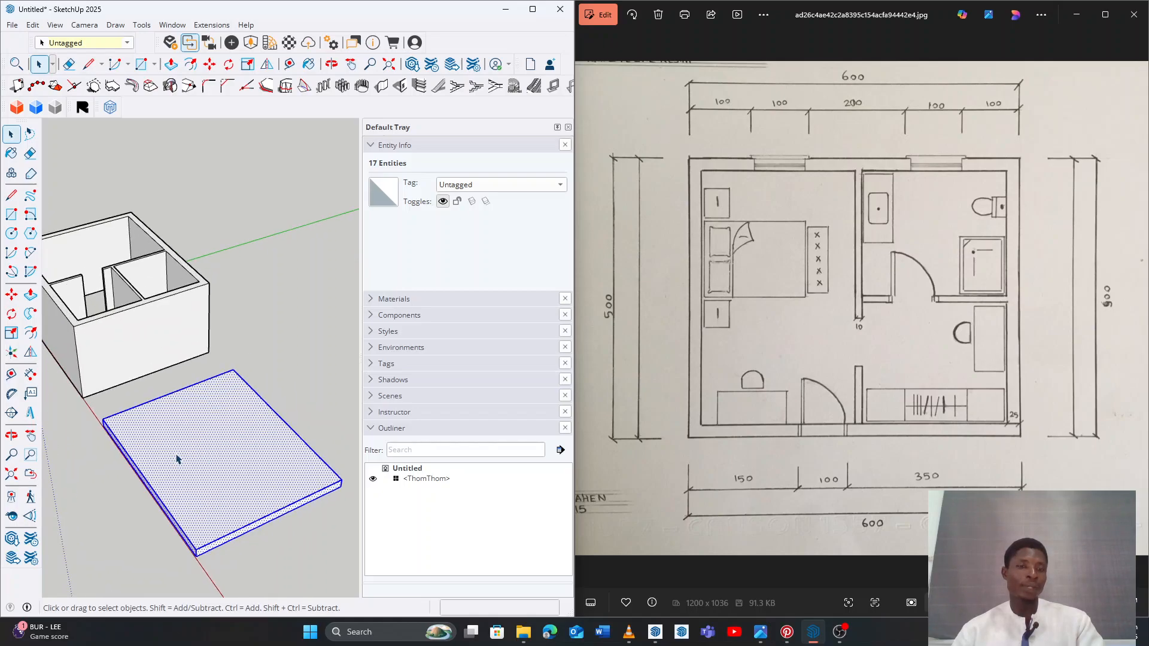
pyautogui.click(297, 366)
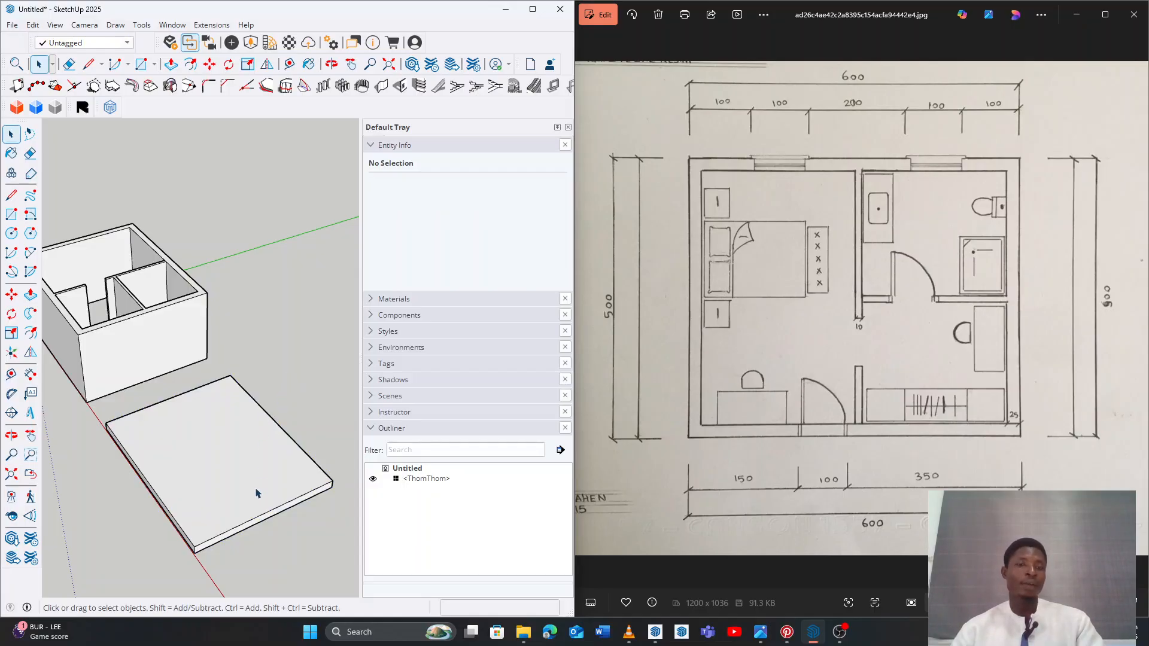
# Select the slab through its connected geometry, clear that selection, and reselect the slab with a crossing selection window
pyautogui.tripleClick(195, 464)
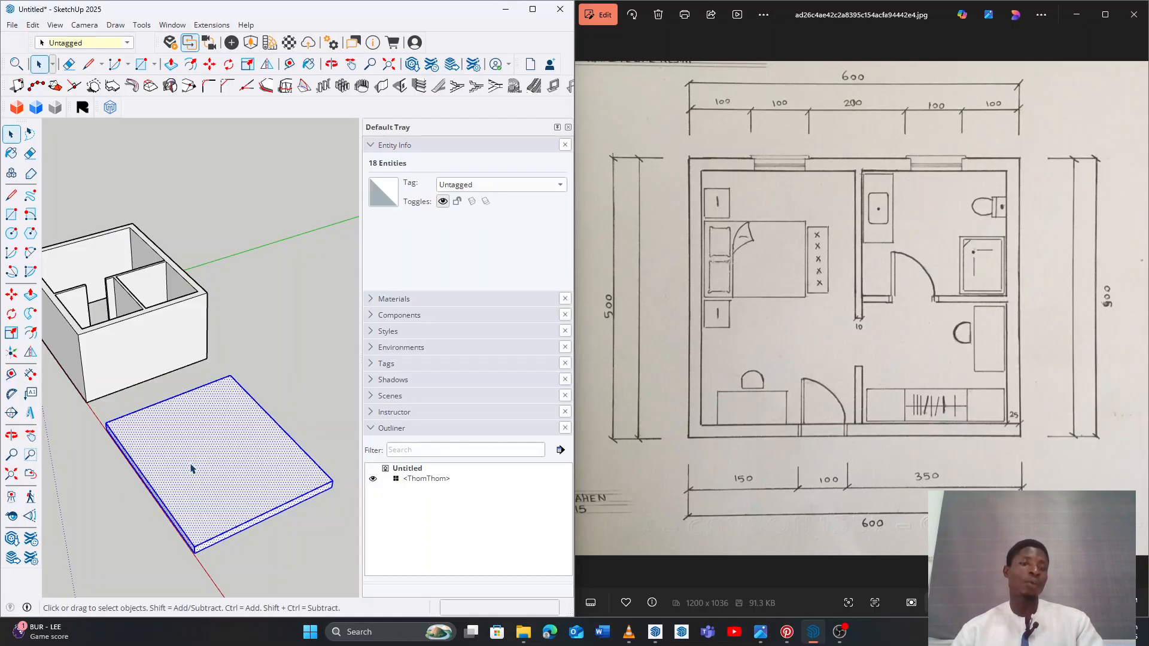
pyautogui.click(286, 413)
pyautogui.scroll(-1, 262, 501)
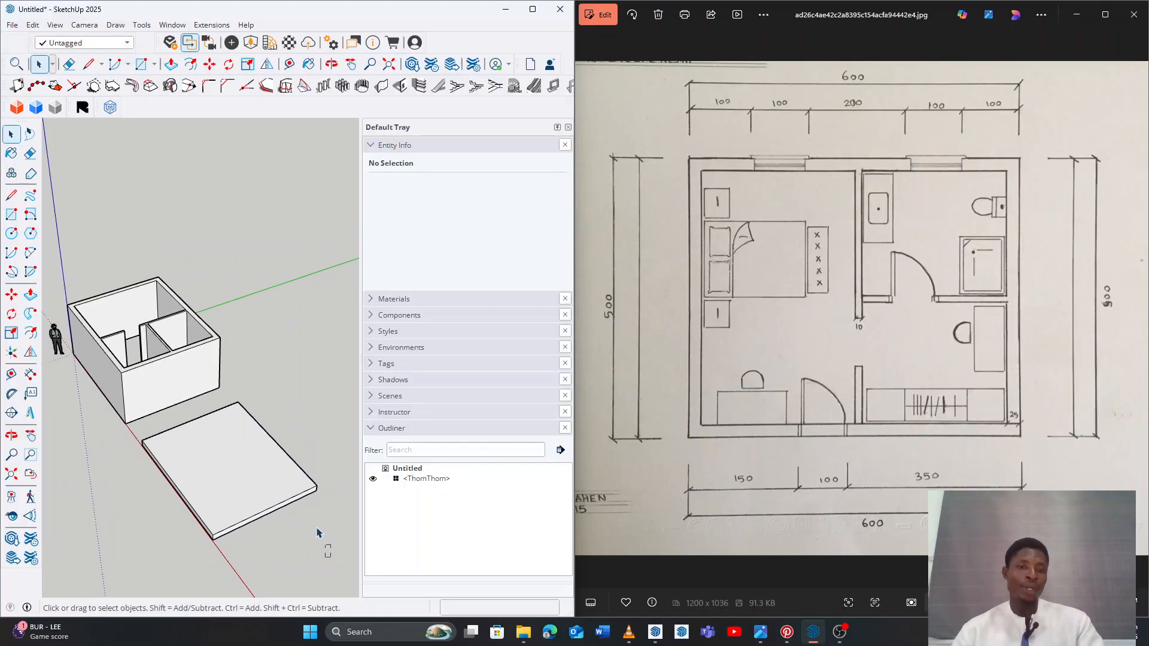
pyautogui.moveTo(279, 491); pyautogui.dragTo(142, 426)
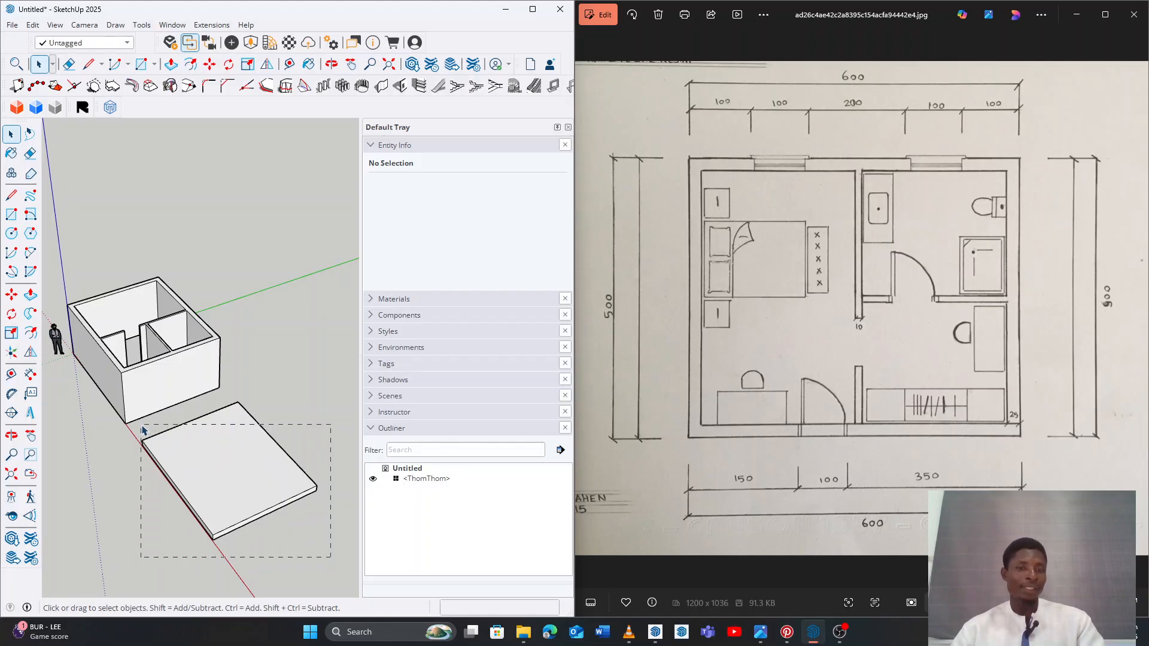
pyautogui.moveTo(143, 429); pyautogui.dragTo(143, 429)
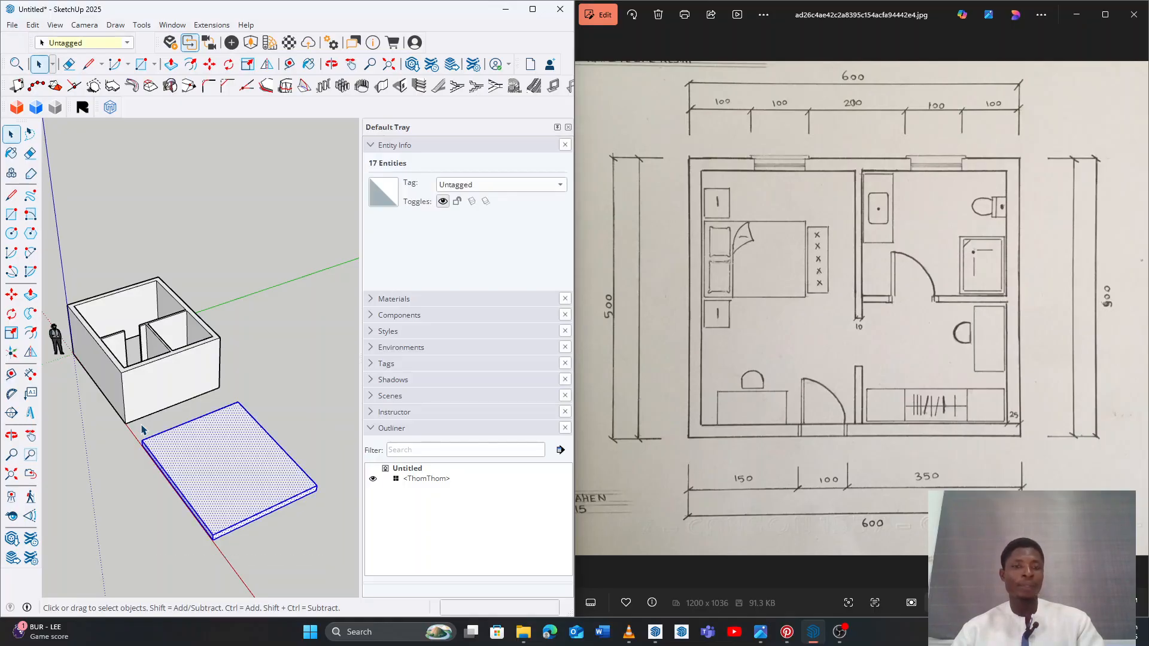
# Make the selected slab geometry a group, then clear the selection and reselect the slab as one object
pyautogui.moveTo(159, 483); pyautogui.dragTo(282, 466, button='middle')
pyautogui.moveTo(192, 500); pyautogui.dragTo(174, 479, button='middle')
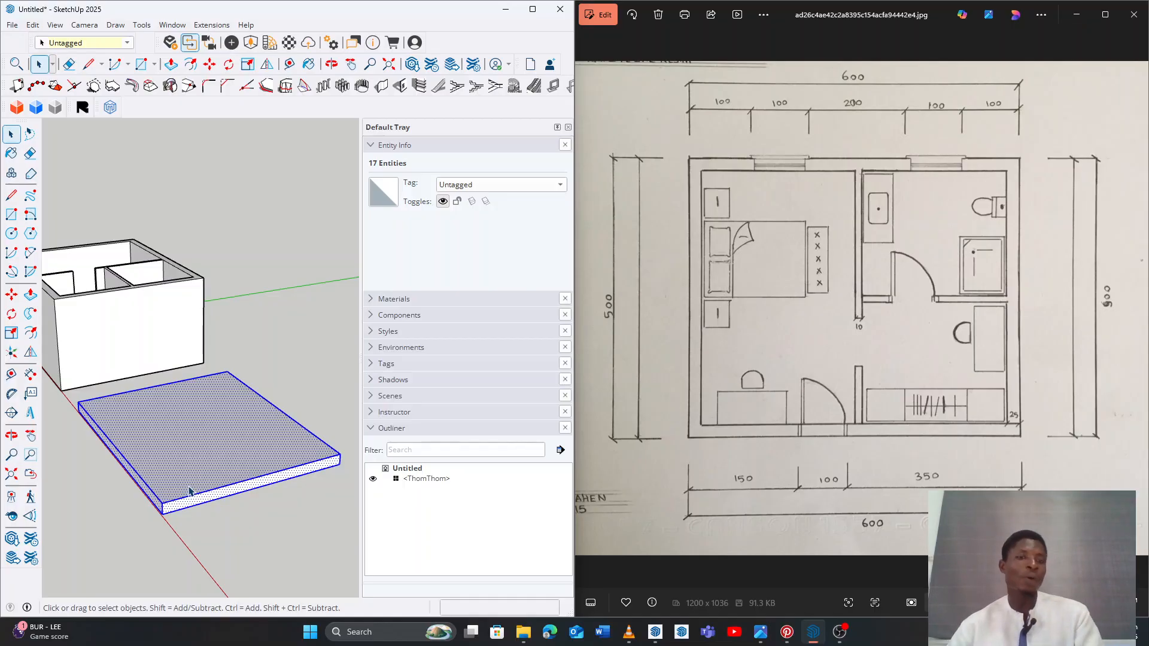
pyautogui.scroll(5, 191, 496)
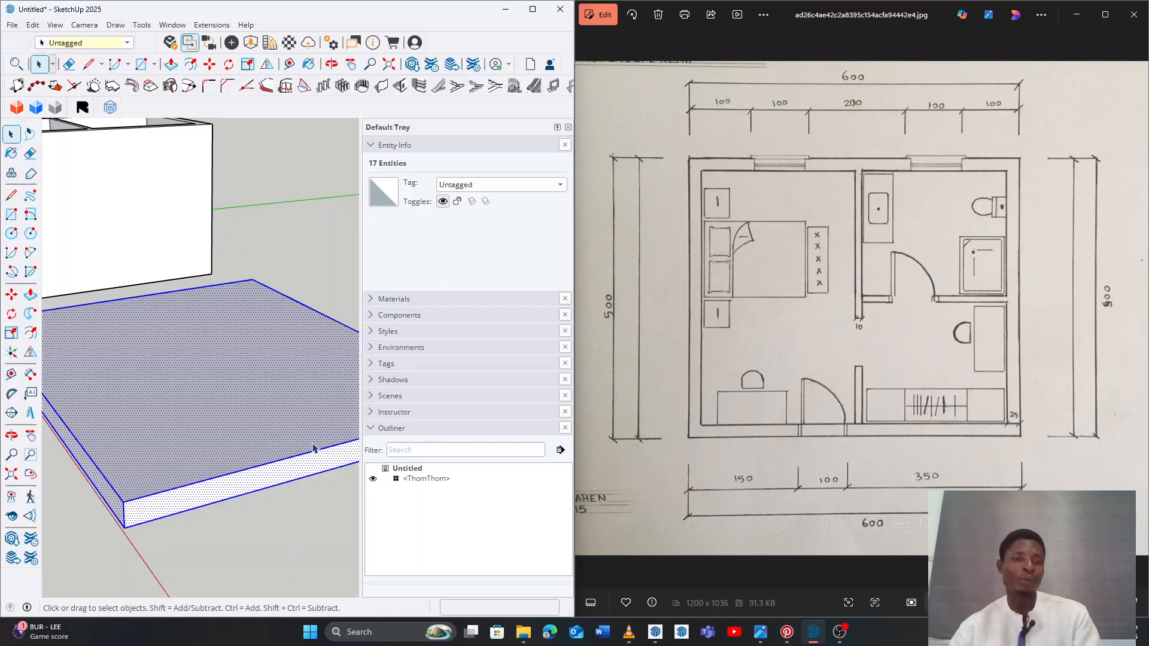
pyautogui.scroll(3, 202, 491)
pyautogui.scroll(-3, 190, 504)
pyautogui.scroll(-2, 189, 504)
pyautogui.moveTo(190, 385); pyautogui.dragTo(197, 424, button='middle')
pyautogui.scroll(-2, 197, 424)
pyautogui.scroll(-2, 196, 425)
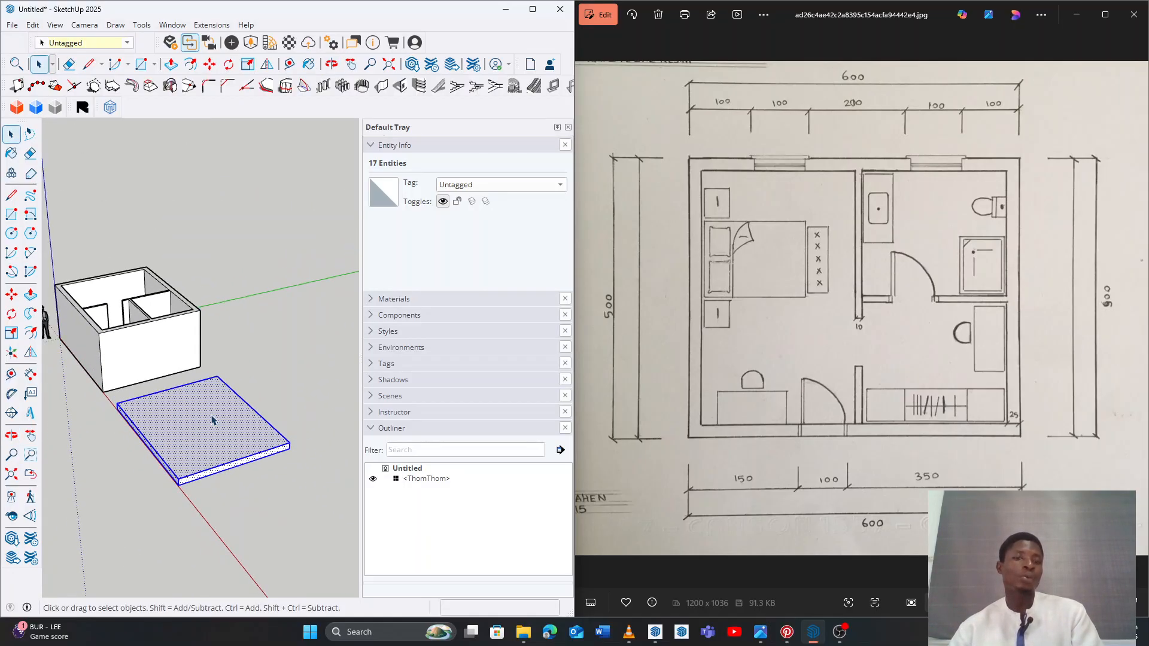
pyautogui.rightClick(210, 415)
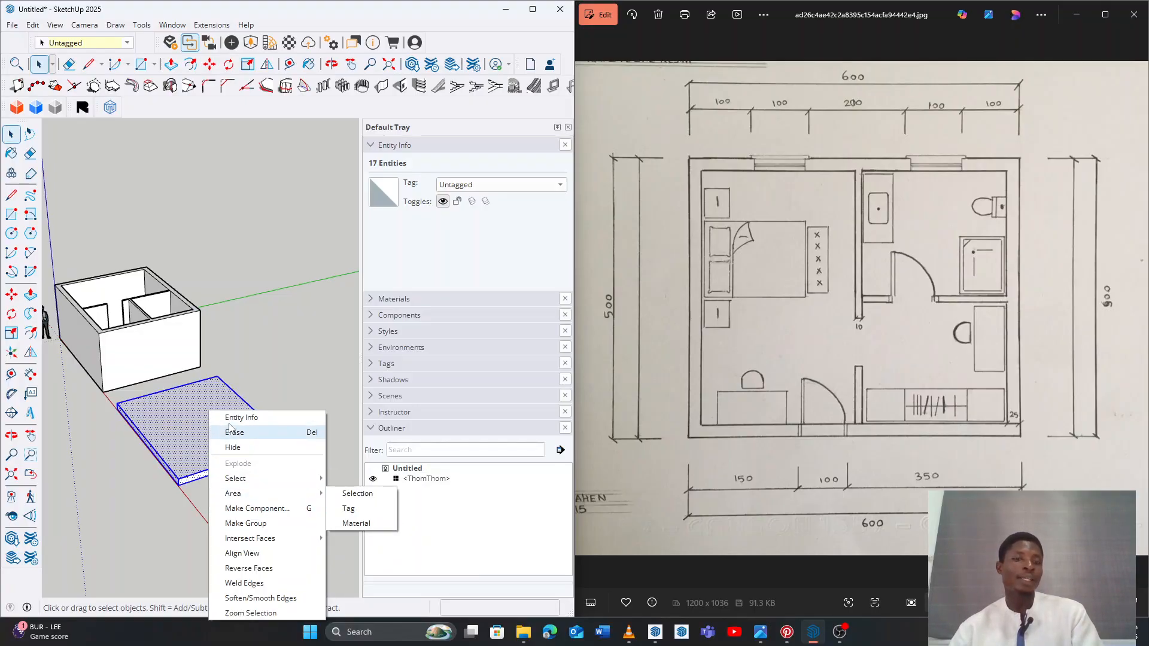
pyautogui.click(241, 524)
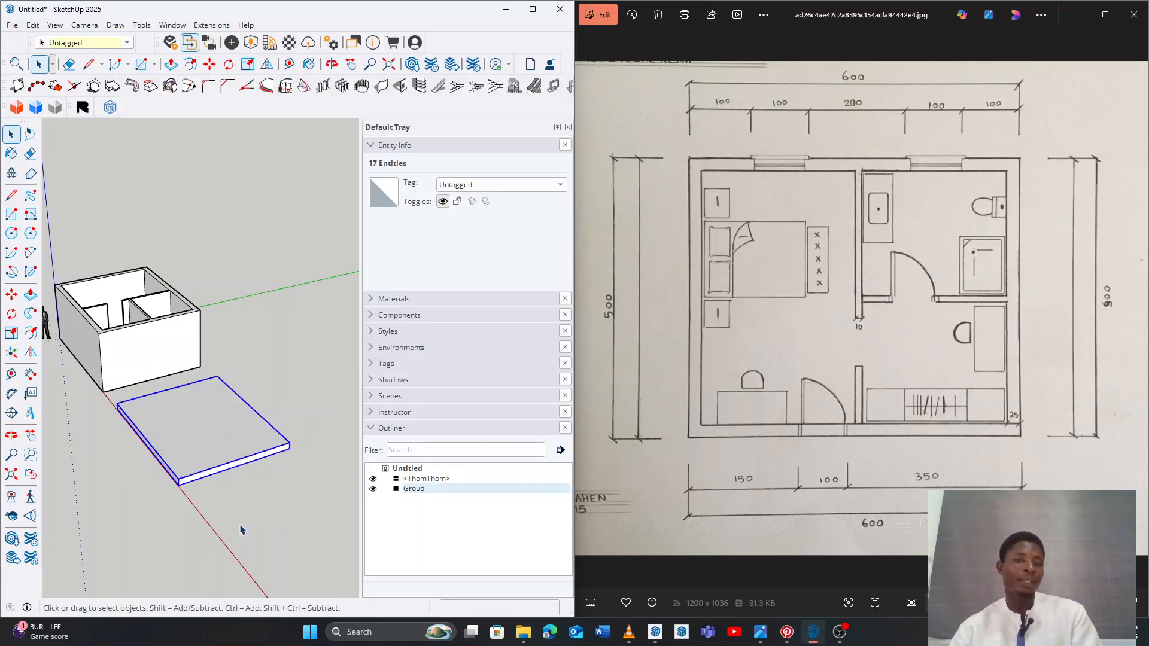
pyautogui.click(287, 384)
pyautogui.click(185, 433)
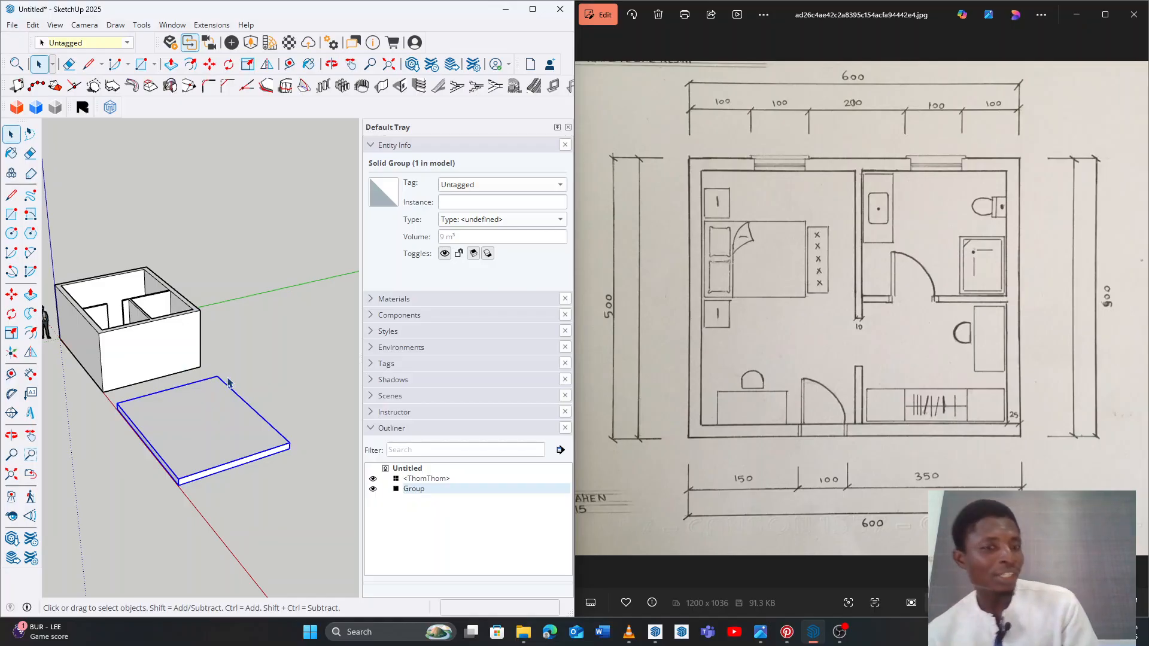
# Select all connected geometry of the house walls and make it a separate group
pyautogui.moveTo(180, 429)
pyautogui.mouseDown(button='middle')
pyautogui.moveTo(172, 423)
pyautogui.moveTo(235, 397)
pyautogui.mouseUp(button='middle')
pyautogui.moveTo(137, 401); pyautogui.dragTo(245, 419, button='middle')
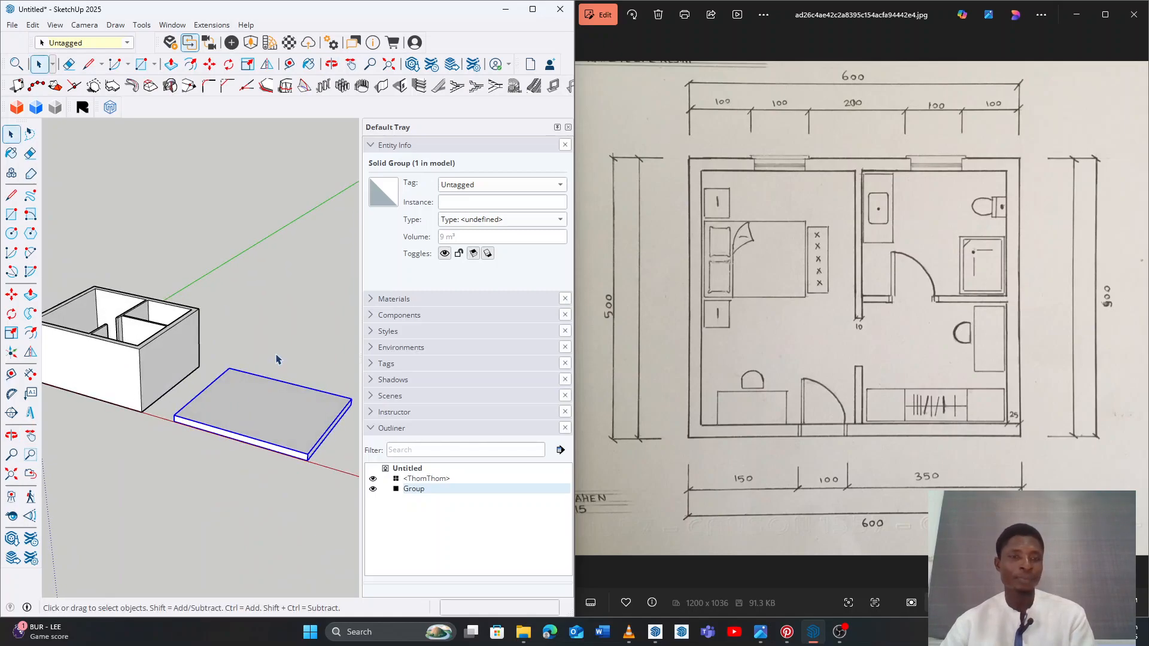
pyautogui.scroll(-3, 149, 310)
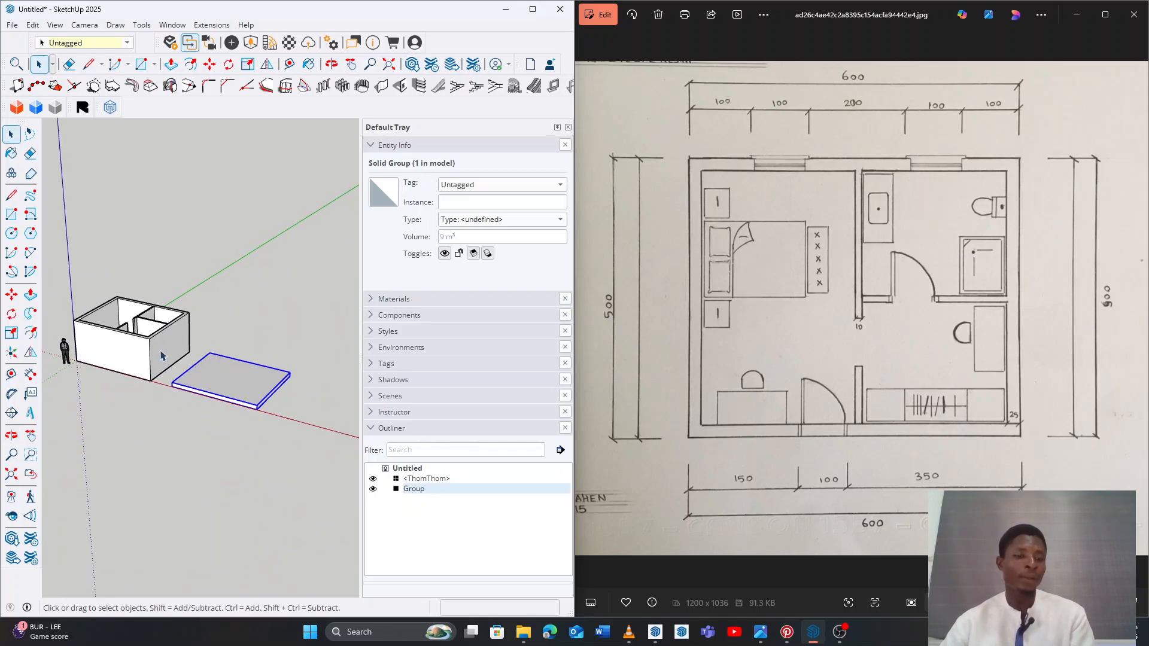
pyautogui.keyDown('shift'); pyautogui.moveTo(155, 358); pyautogui.dragTo(226, 369, button='middle'); pyautogui.keyUp('shift')
pyautogui.scroll(1, 225, 354)
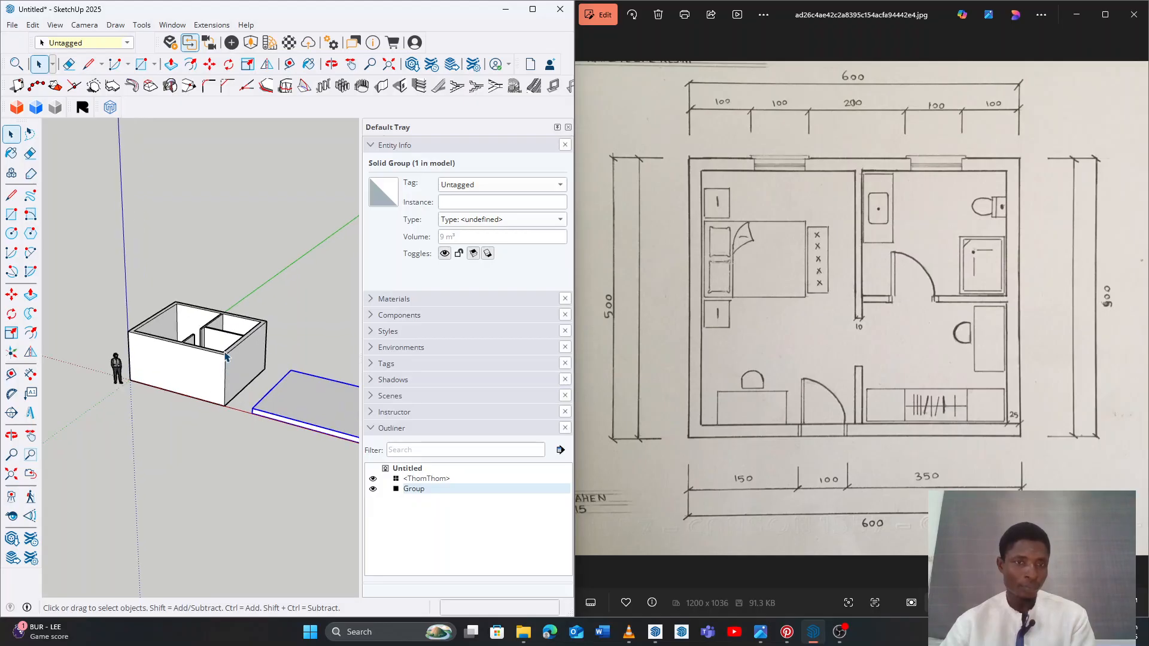
pyautogui.tripleClick(211, 373)
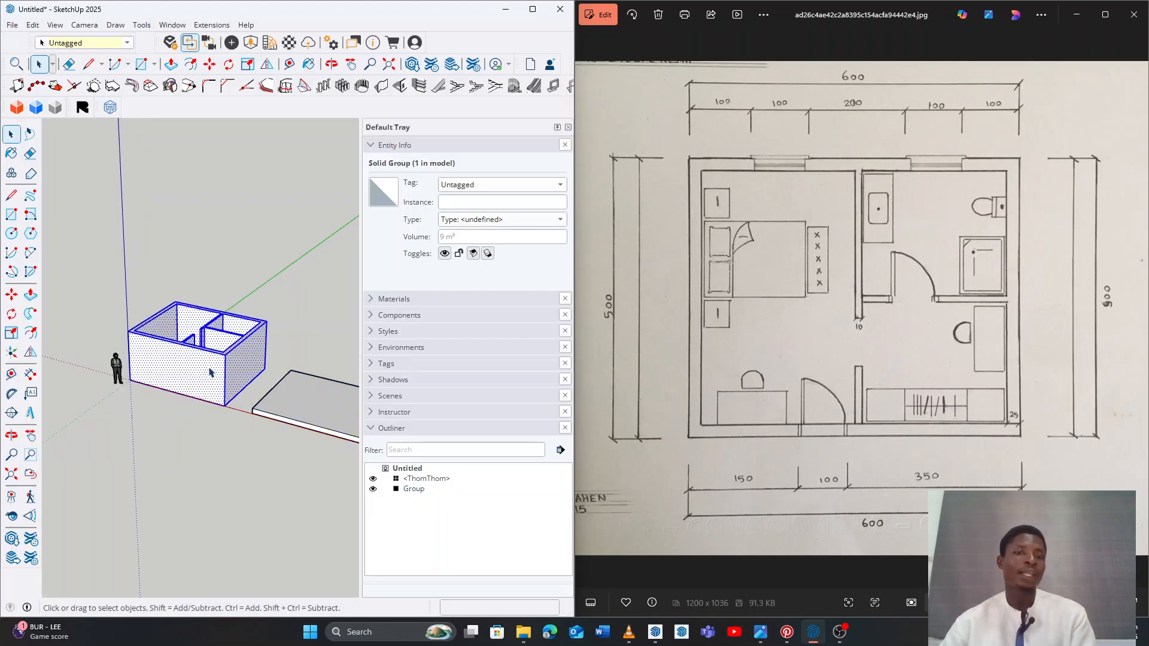
pyautogui.scroll(4, 210, 370)
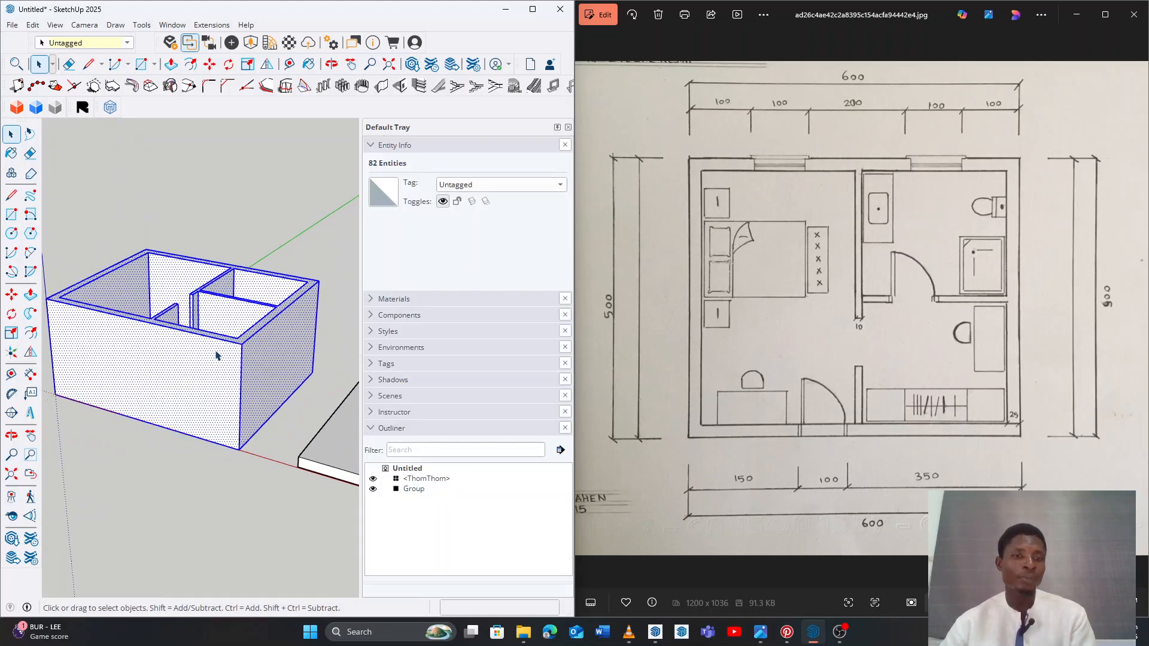
pyautogui.scroll(-2, 218, 385)
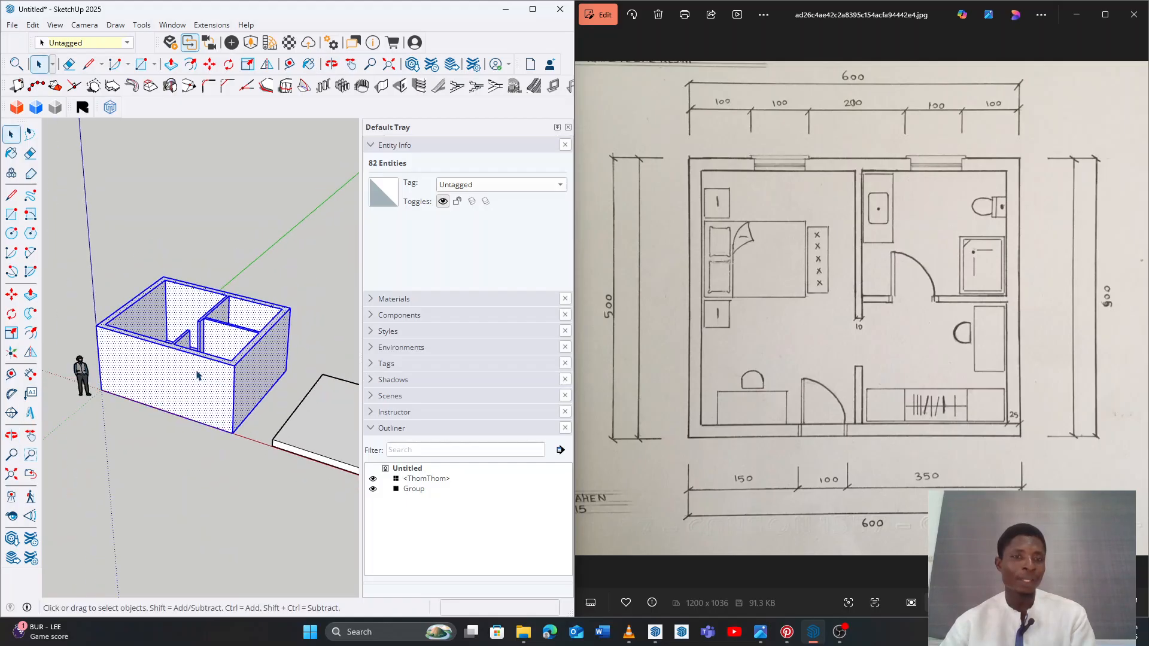
pyautogui.rightClick(198, 374)
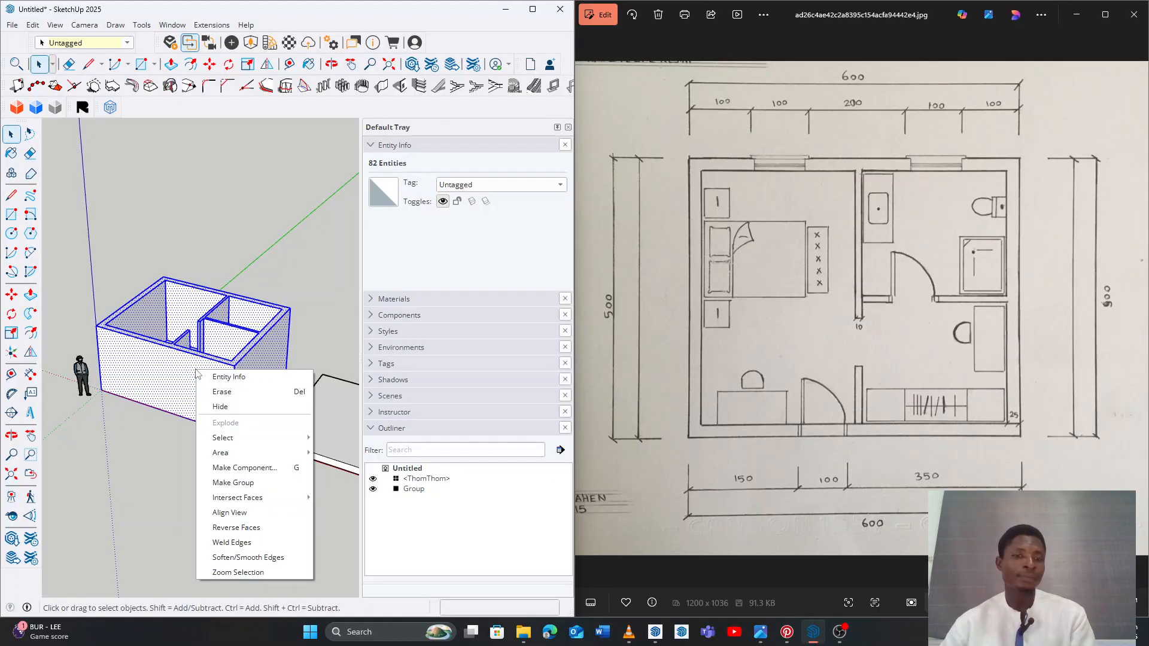
pyautogui.click(233, 482)
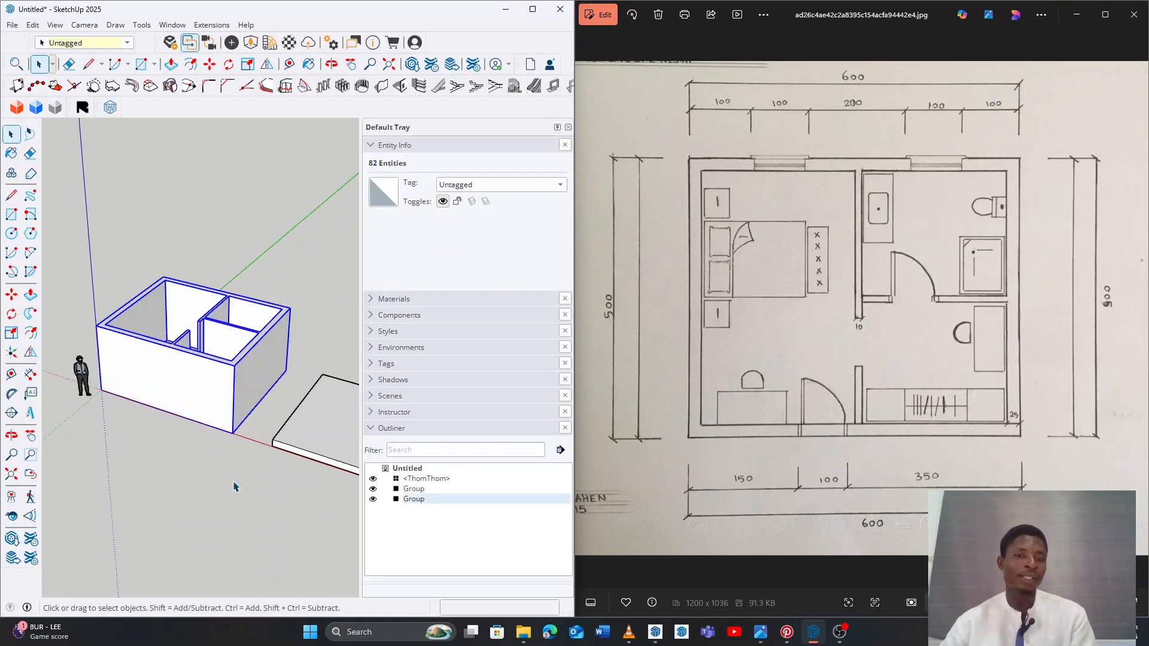
# Check that the slab group selects separately from the walls, and clear the selection
pyautogui.scroll(-2, 216, 429)
pyautogui.moveTo(258, 452); pyautogui.dragTo(161, 423, button='middle')
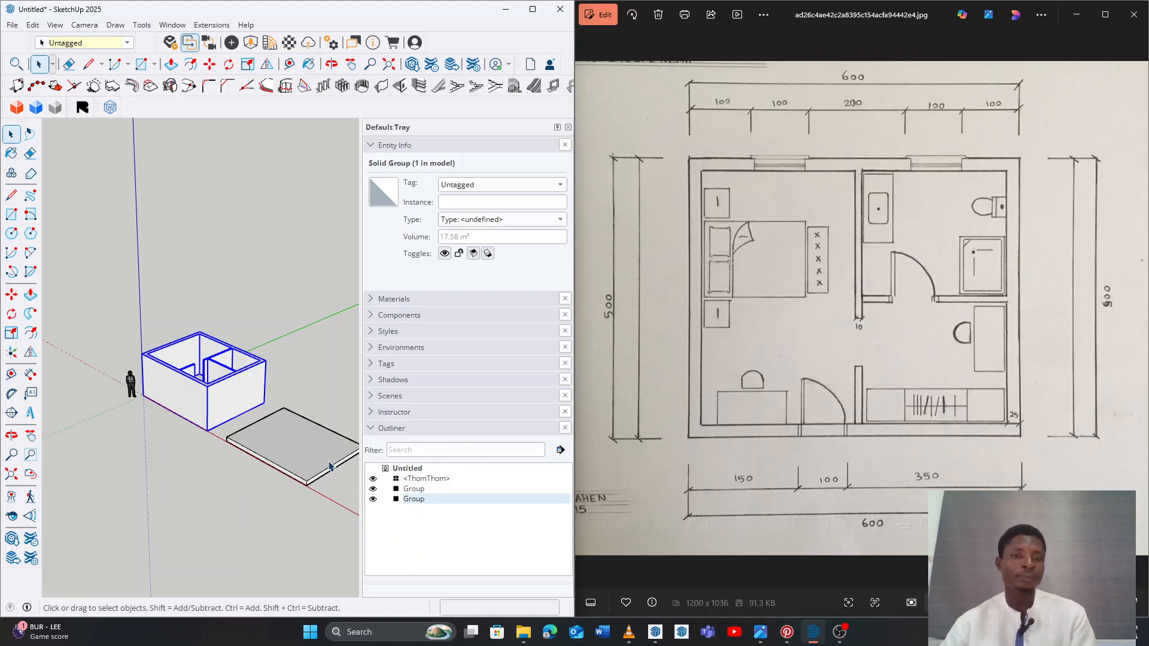
pyautogui.click(292, 368)
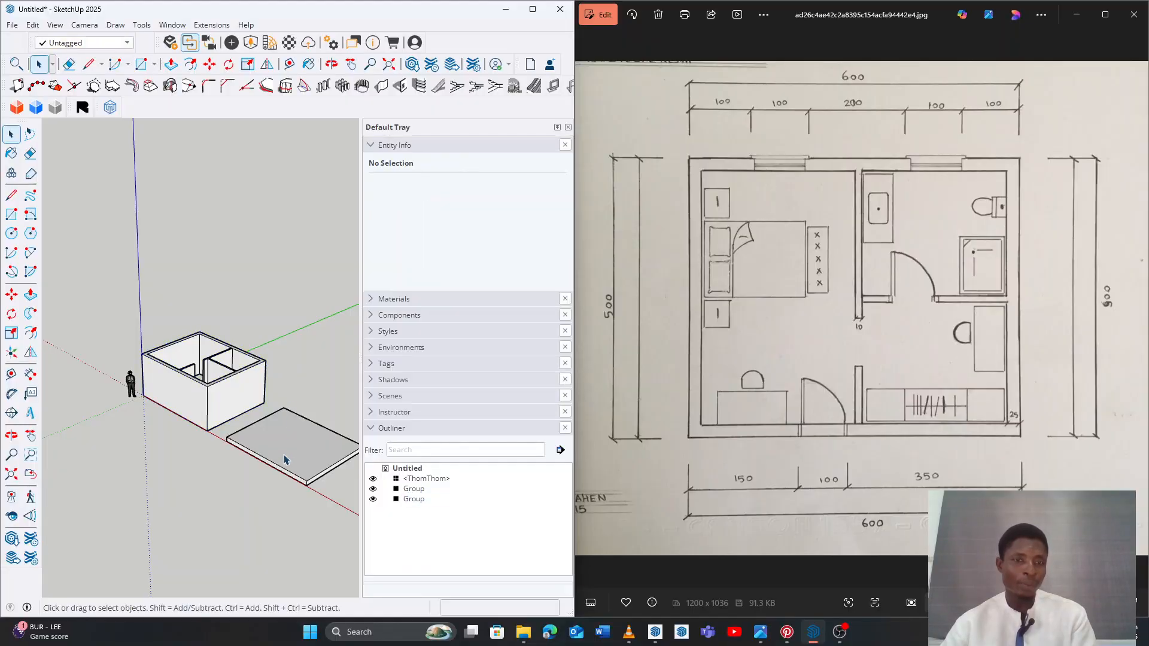
pyautogui.click(287, 456)
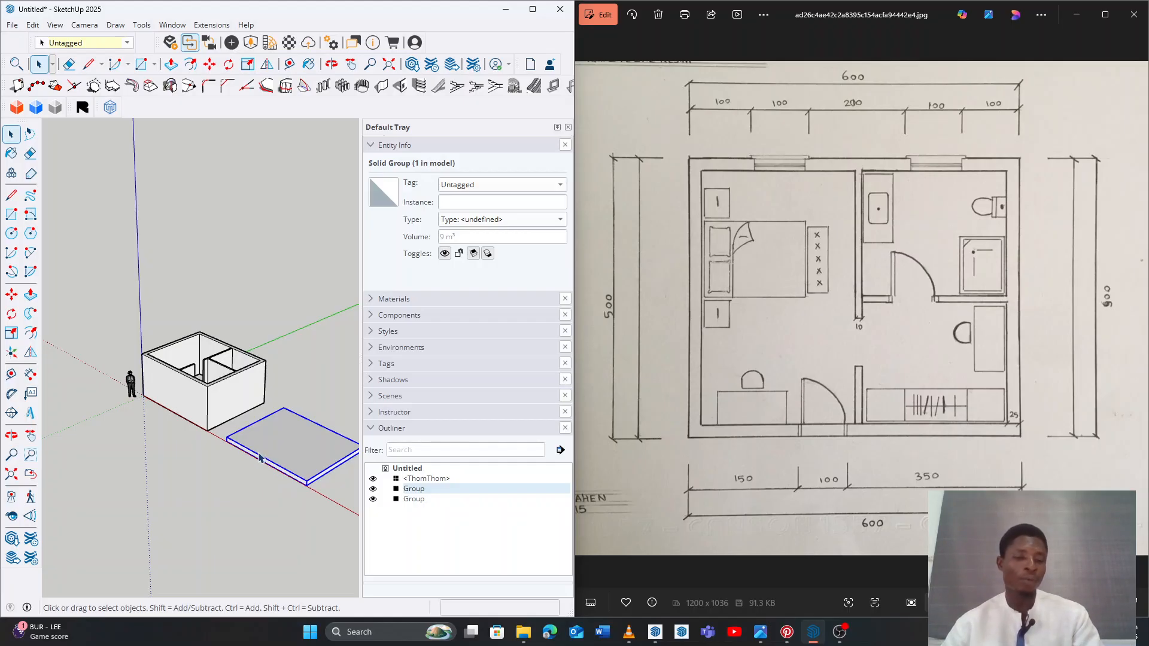
pyautogui.click(322, 331)
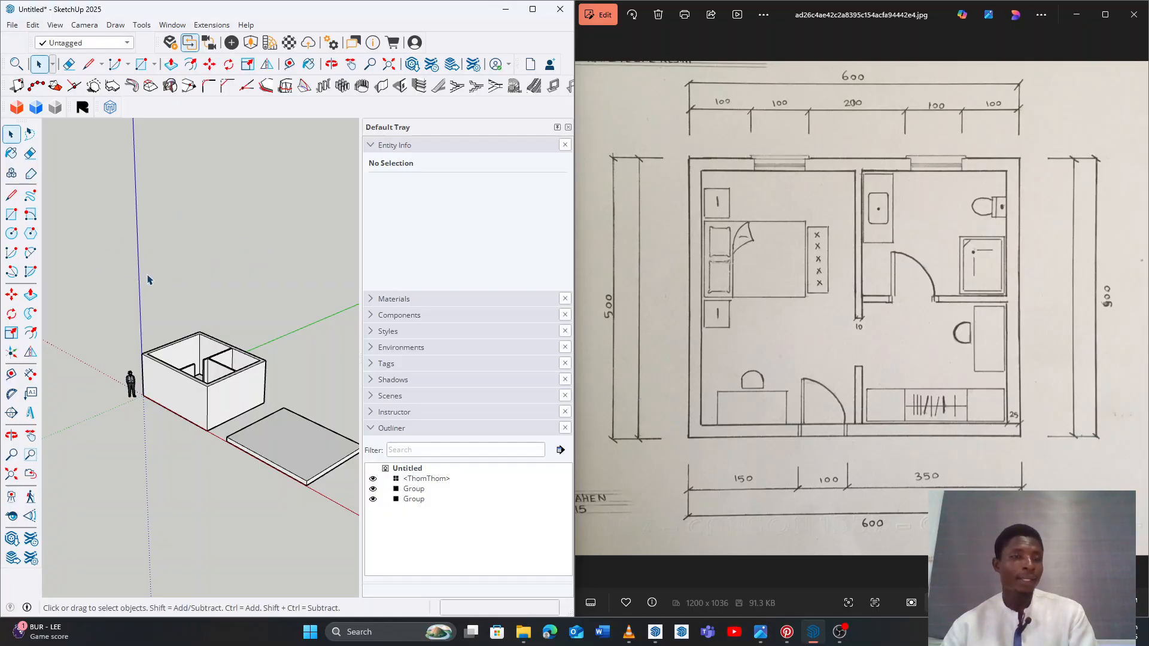
# Move the slab group by its upper front corner onto the matching bottom corner of the walls, so it sits directly beneath the house
pyautogui.click(11, 294)
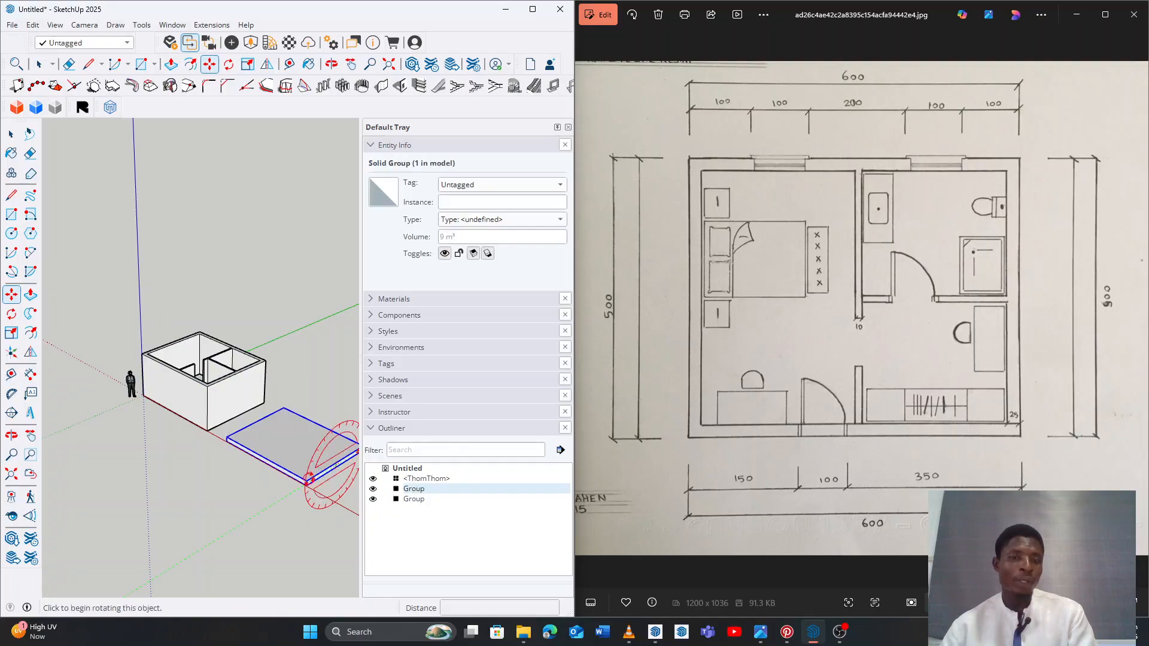
pyautogui.scroll(5, 306, 479)
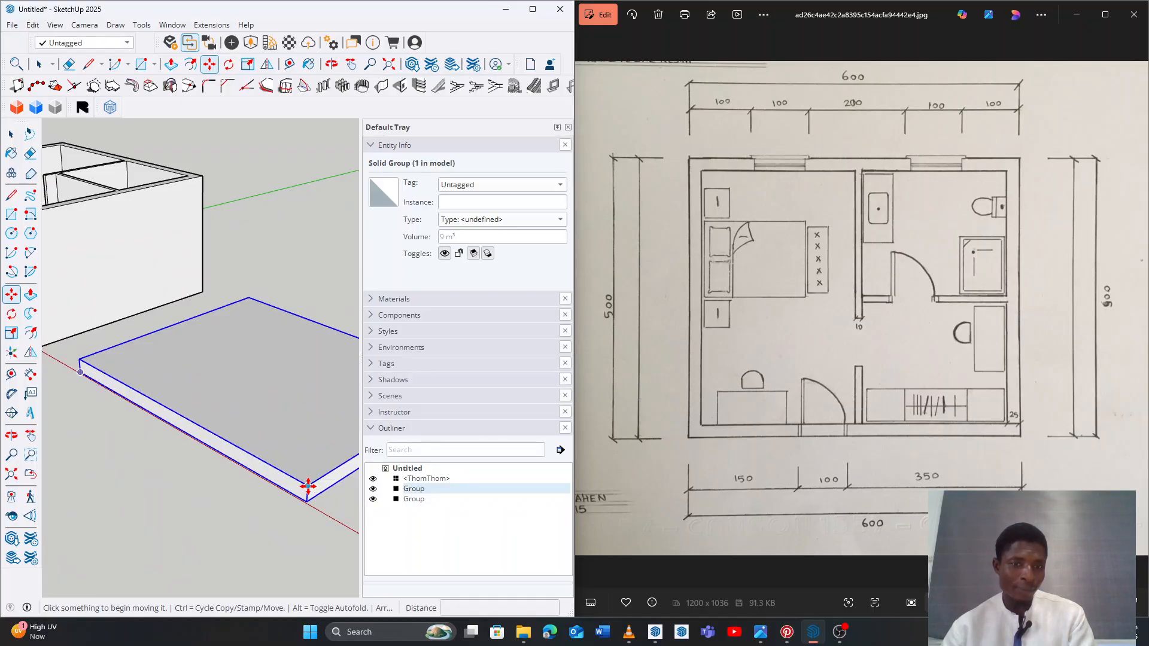
pyautogui.click(308, 485)
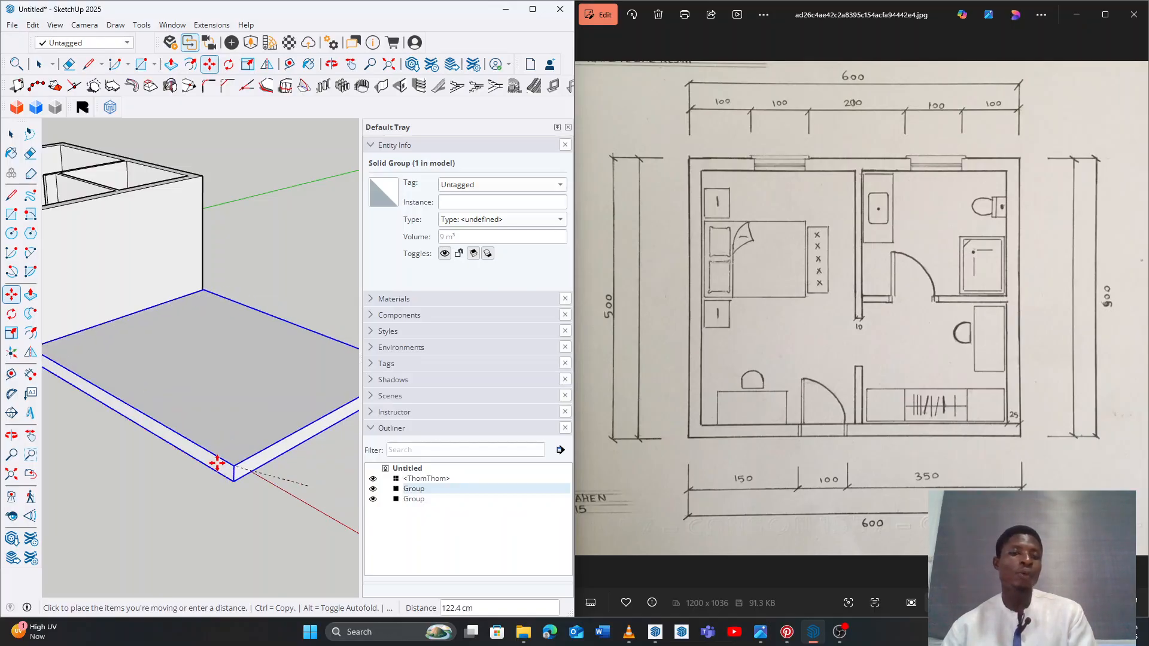
pyautogui.scroll(-2, 213, 458)
pyautogui.moveTo(256, 456); pyautogui.dragTo(317, 436, button='middle')
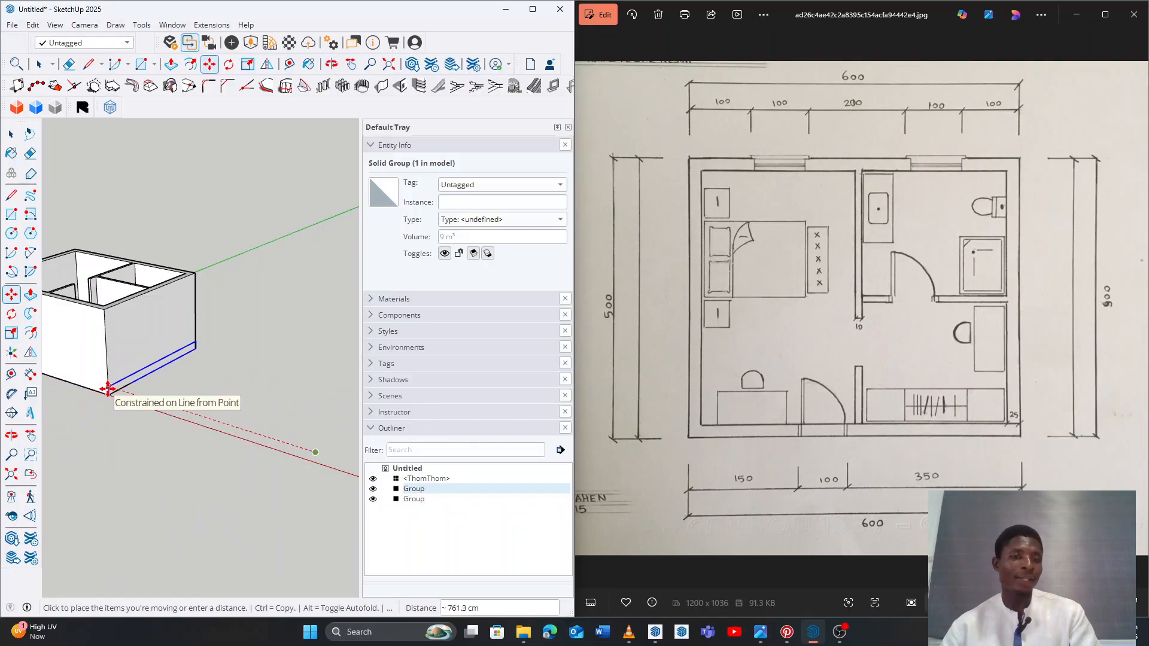
pyautogui.moveTo(172, 465); pyautogui.dragTo(302, 476, button='middle')
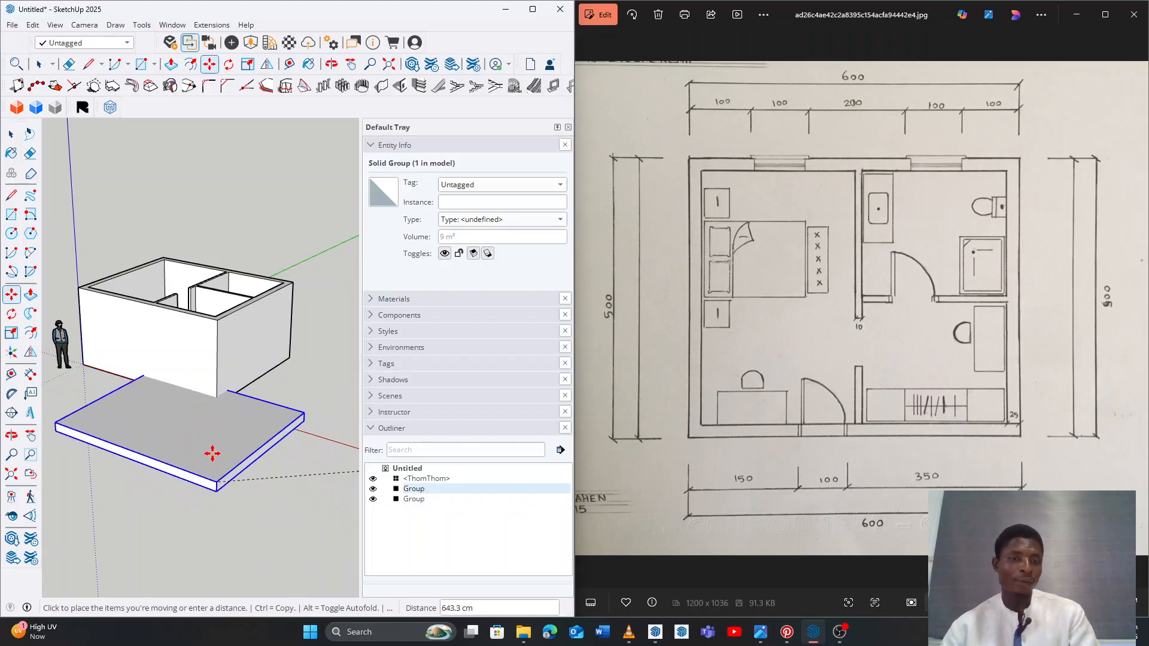
pyautogui.moveTo(210, 474); pyautogui.dragTo(254, 509, button='middle')
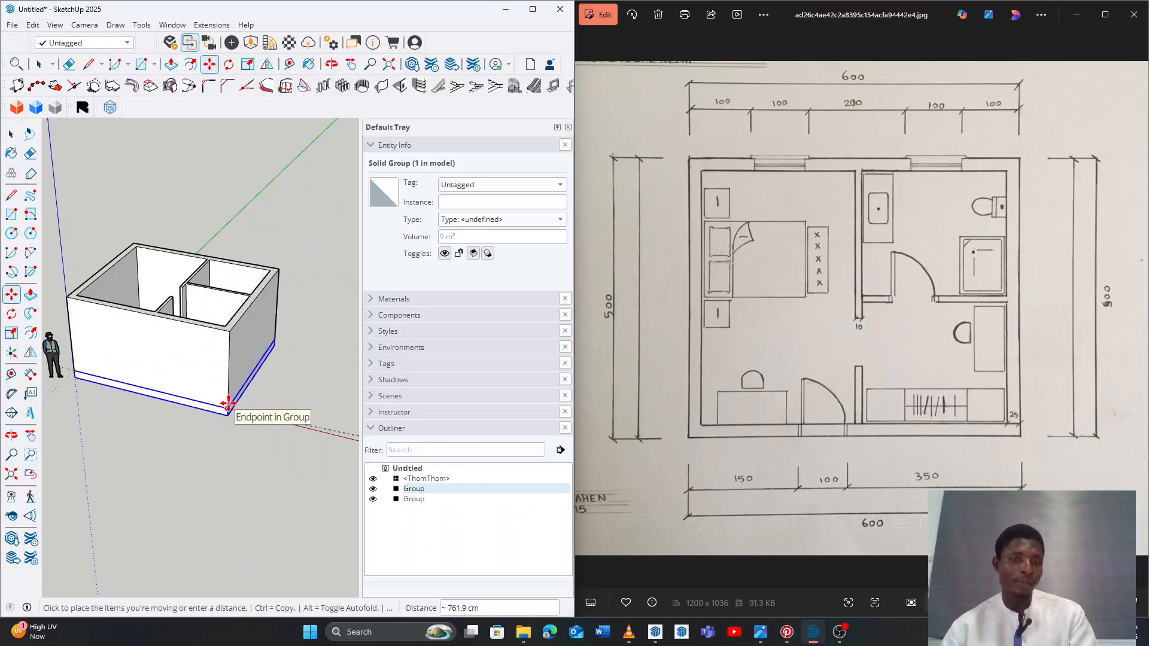
pyautogui.scroll(2, 229, 406)
pyautogui.scroll(3, 228, 406)
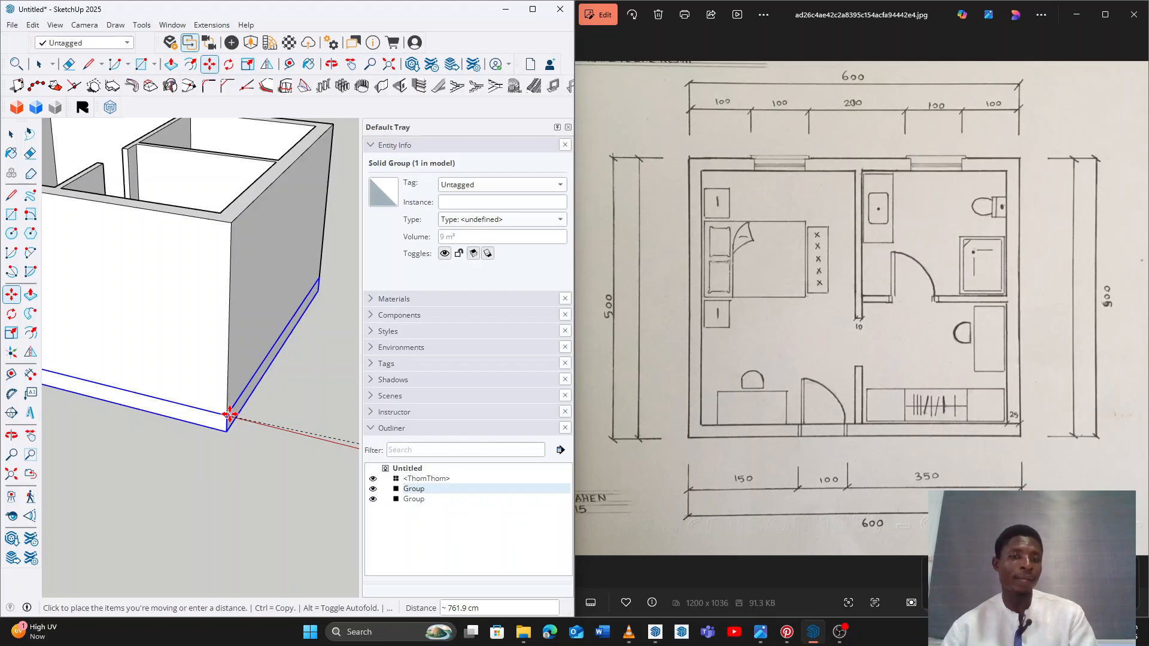
pyautogui.click(229, 414)
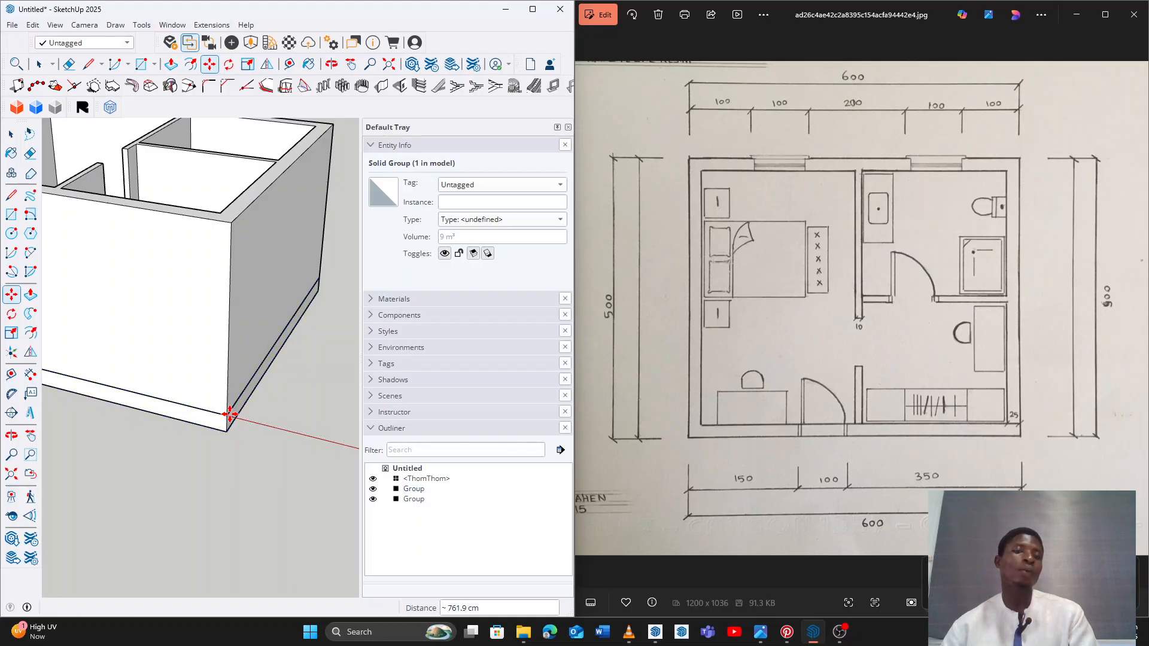
# Clear the selection and examine the walls on the slab from several sides, ending with the front wall
pyautogui.scroll(-6, 230, 414)
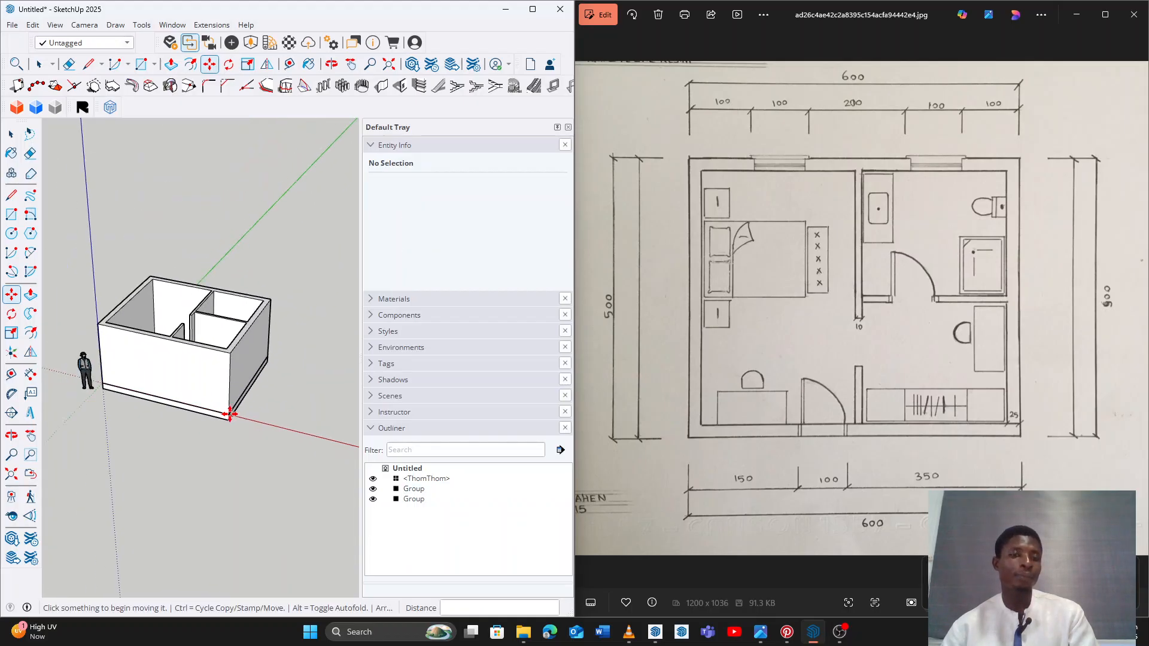
pyautogui.moveTo(210, 421); pyautogui.dragTo(300, 329, button='middle')
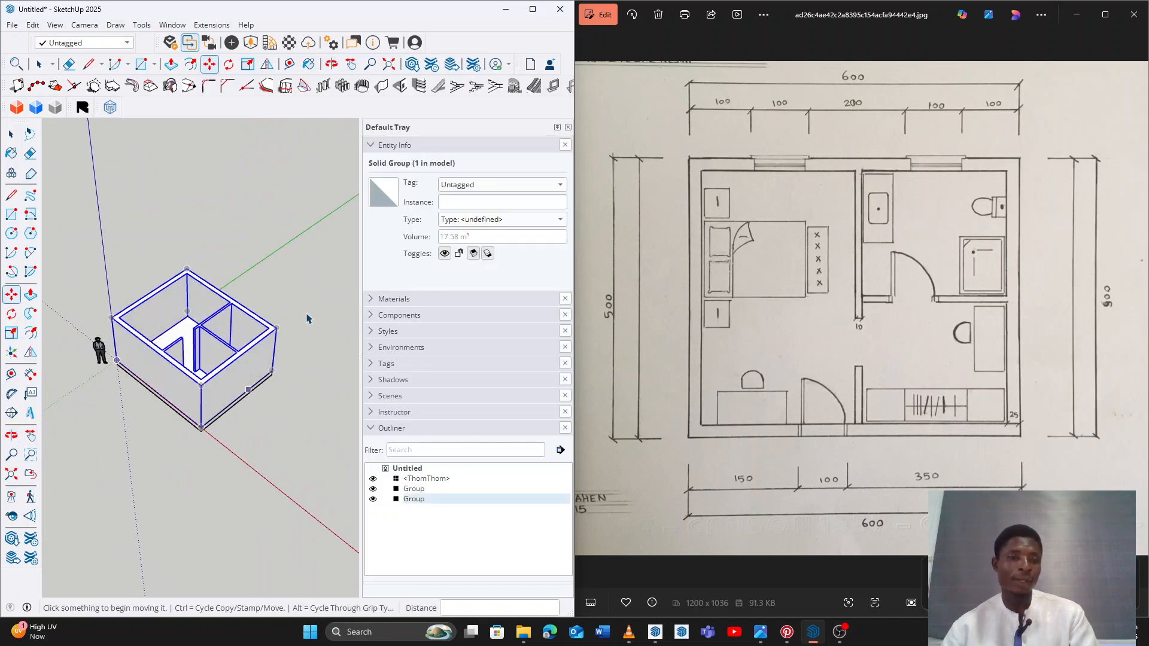
pyautogui.click(308, 264)
pyautogui.moveTo(173, 443); pyautogui.dragTo(256, 410, button='middle')
pyautogui.scroll(6, 251, 406)
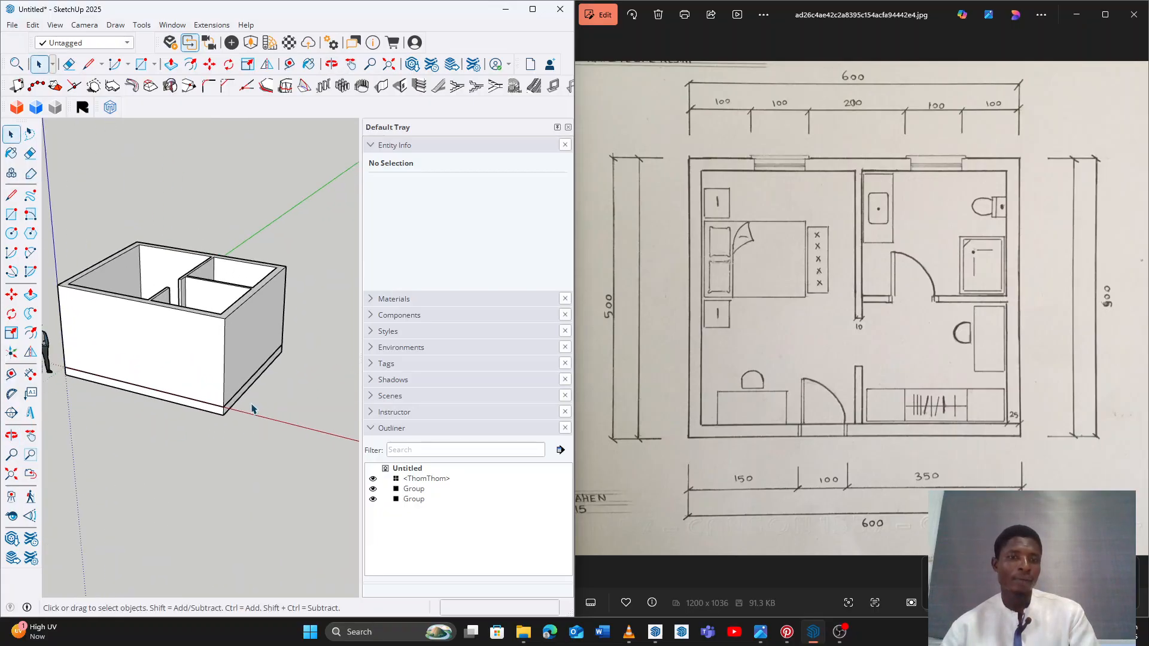
pyautogui.scroll(-3, 184, 431)
pyautogui.moveTo(185, 430); pyautogui.dragTo(144, 466, button='middle')
pyautogui.scroll(-5, 287, 435)
pyautogui.moveTo(187, 410); pyautogui.dragTo(251, 379, button='middle')
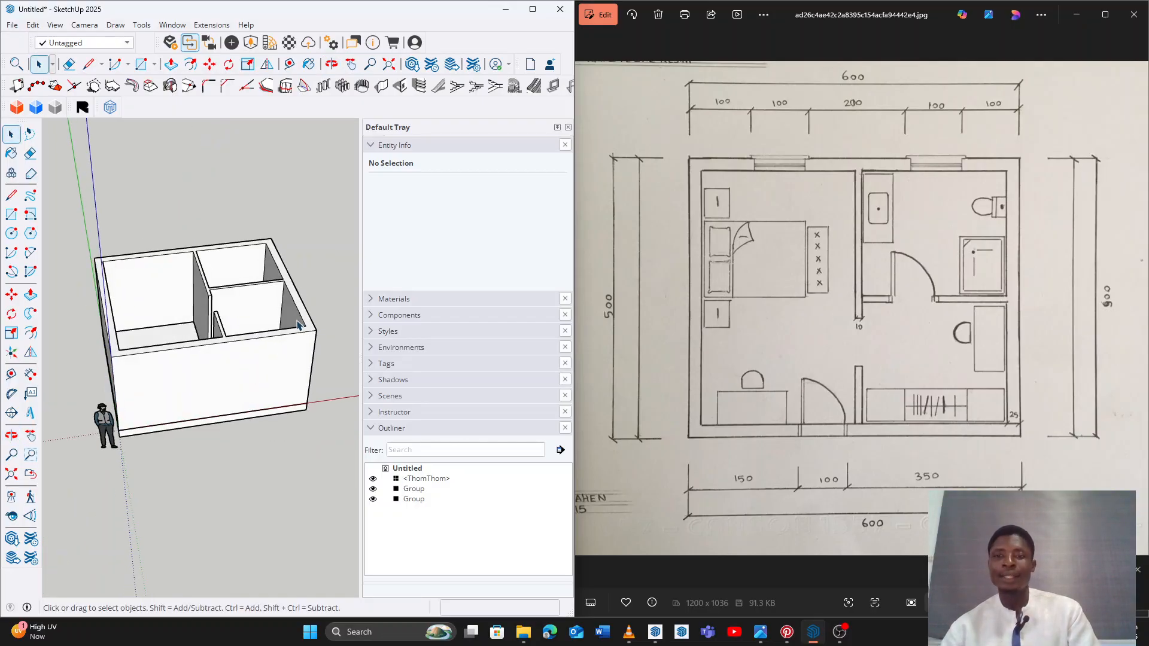
pyautogui.moveTo(292, 320); pyautogui.dragTo(227, 317, button='middle')
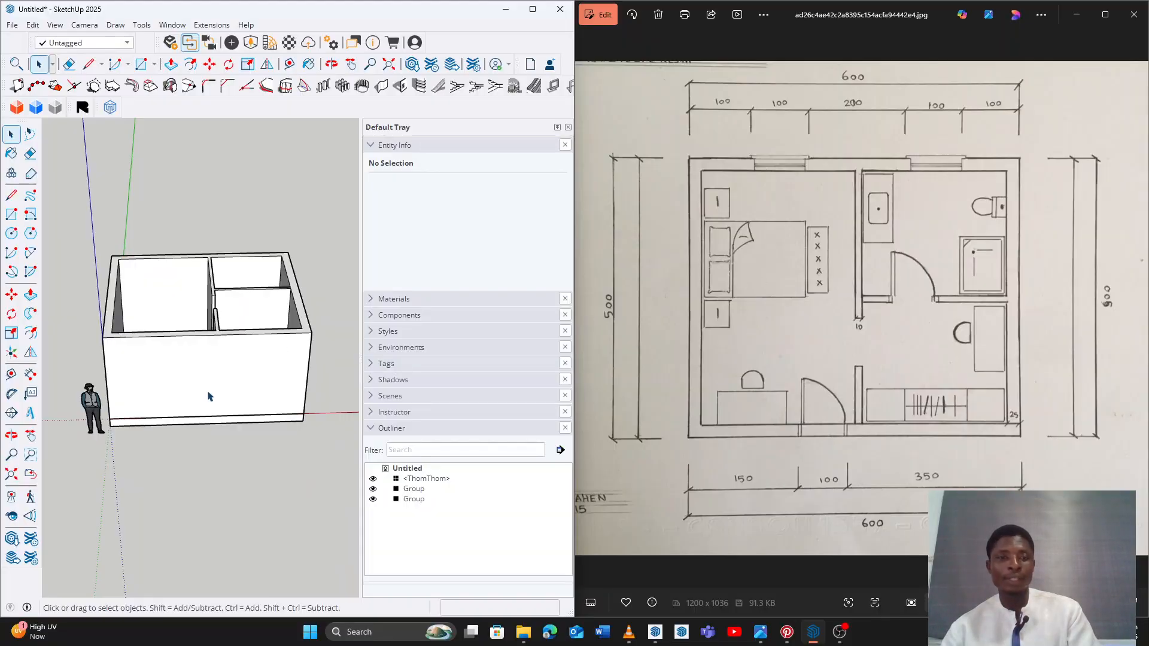
pyautogui.moveTo(208, 396); pyautogui.dragTo(180, 359, button='middle')
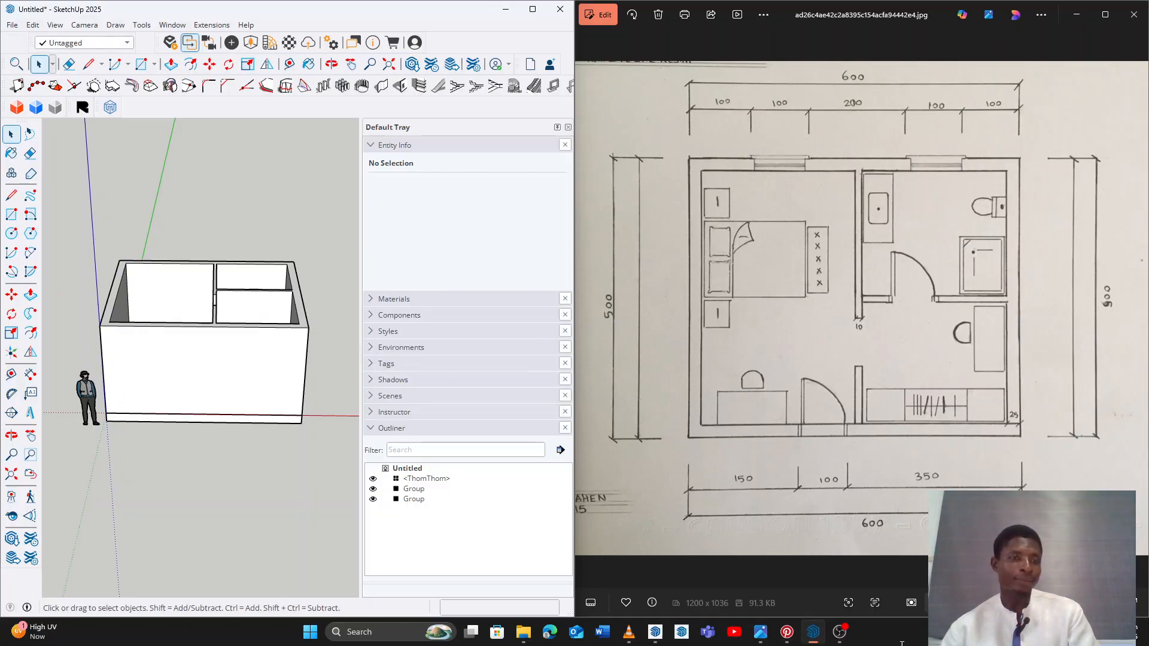
# Place a vertical guide on the front wall about 300 cm from its right-hand edge, near the partition, with Tape Measure
pyautogui.click(11, 374)
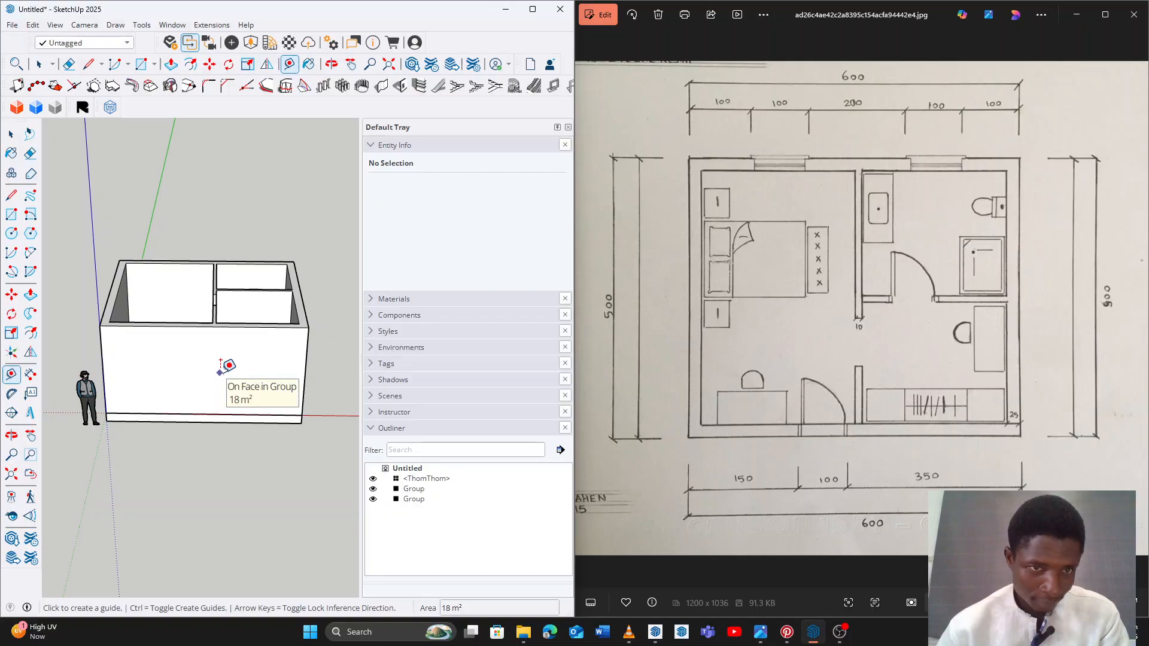
pyautogui.scroll(1, 228, 365)
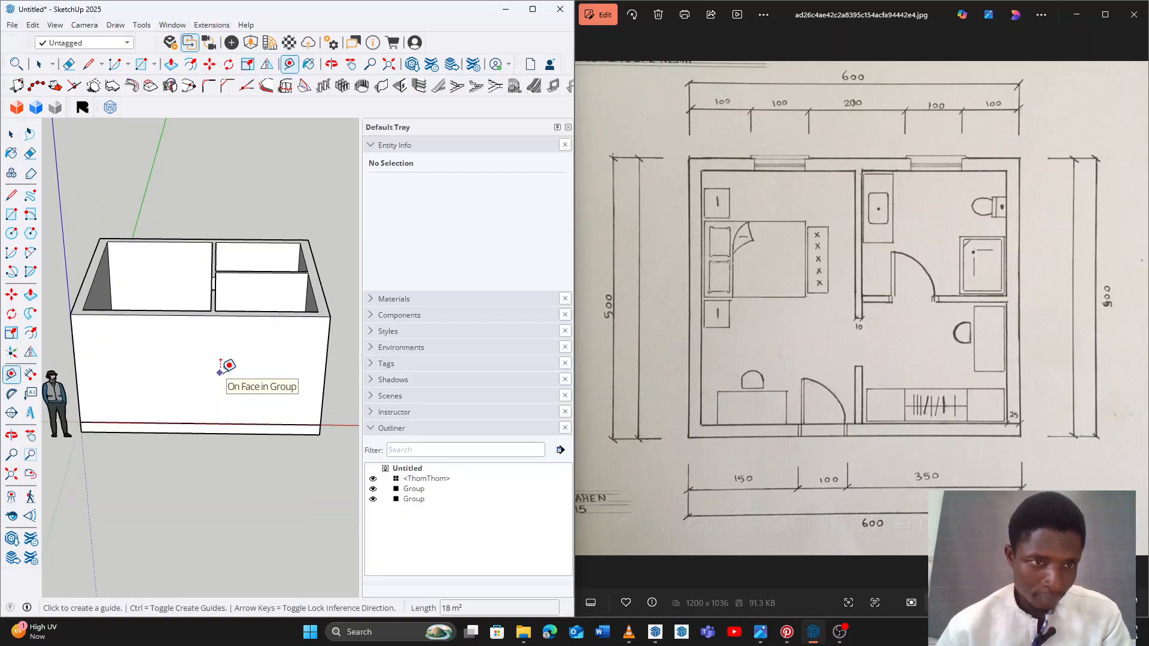
pyautogui.click(325, 350)
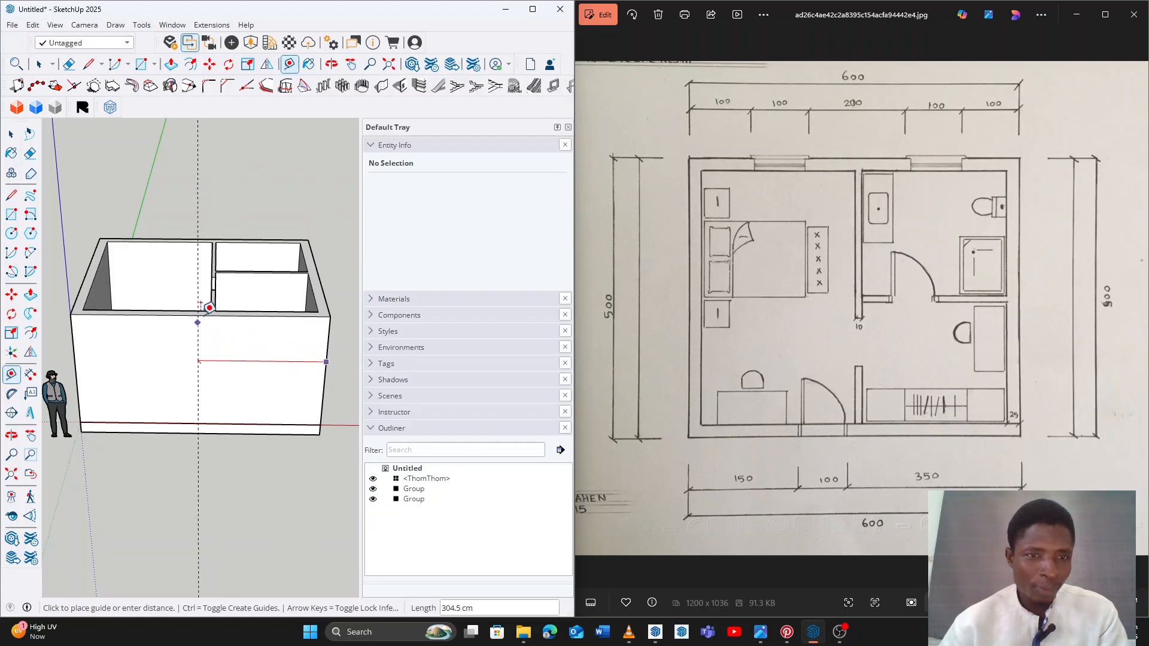
pyautogui.scroll(6, 220, 299)
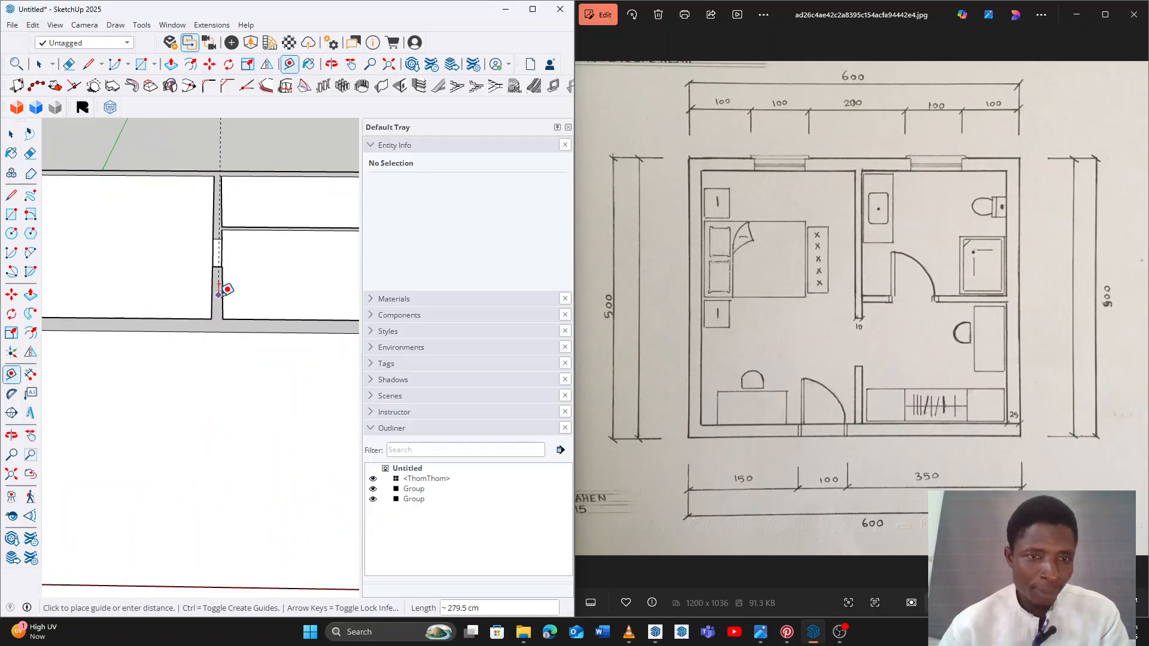
pyautogui.click(181, 338)
pyautogui.scroll(-1, 180, 338)
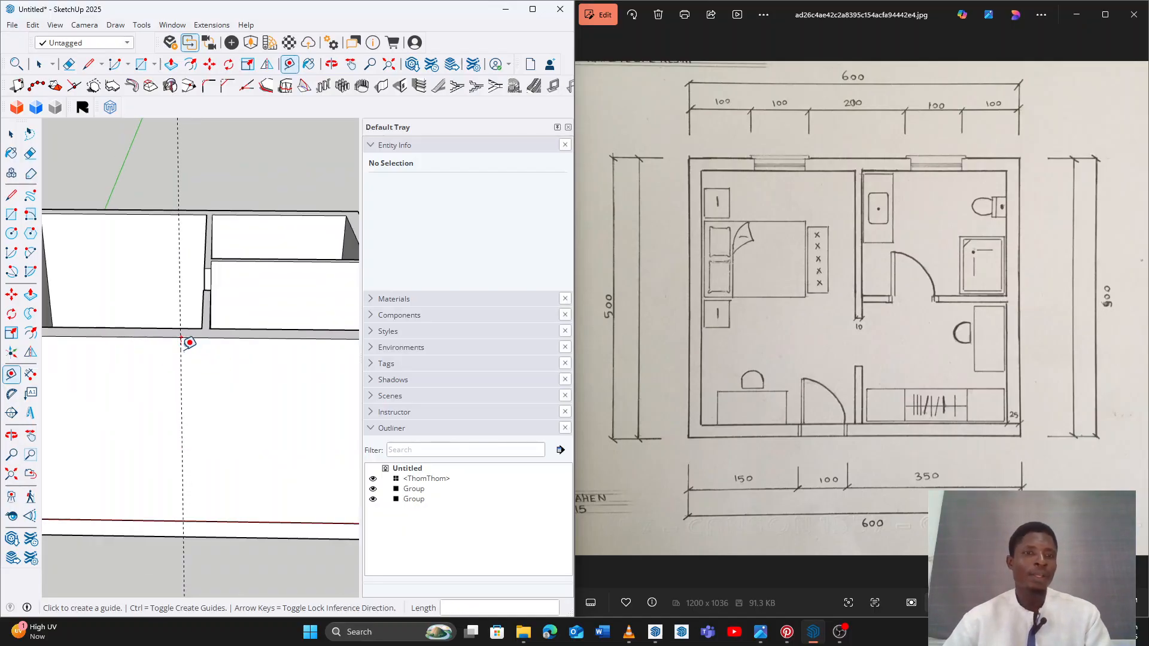
pyautogui.scroll(-3, 181, 338)
pyautogui.moveTo(168, 407); pyautogui.dragTo(234, 375, button='middle')
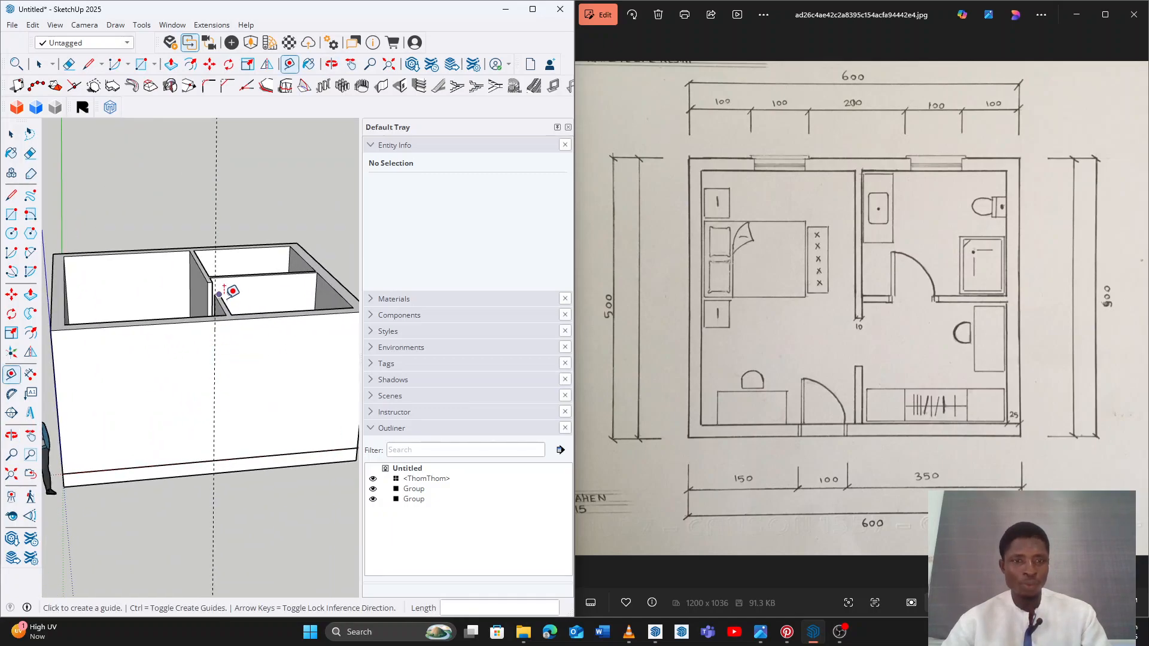
pyautogui.press('space')
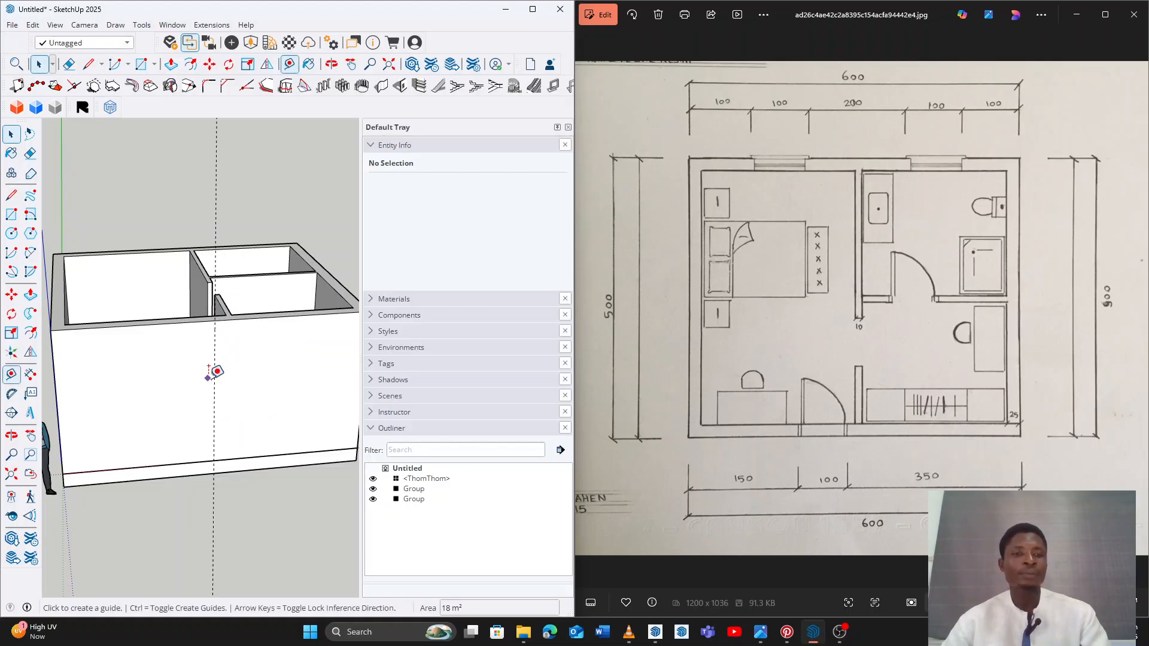
# Add a second vertical guide on the front wall, 94 cm to the left of the first one, for the door width
pyautogui.press('t')
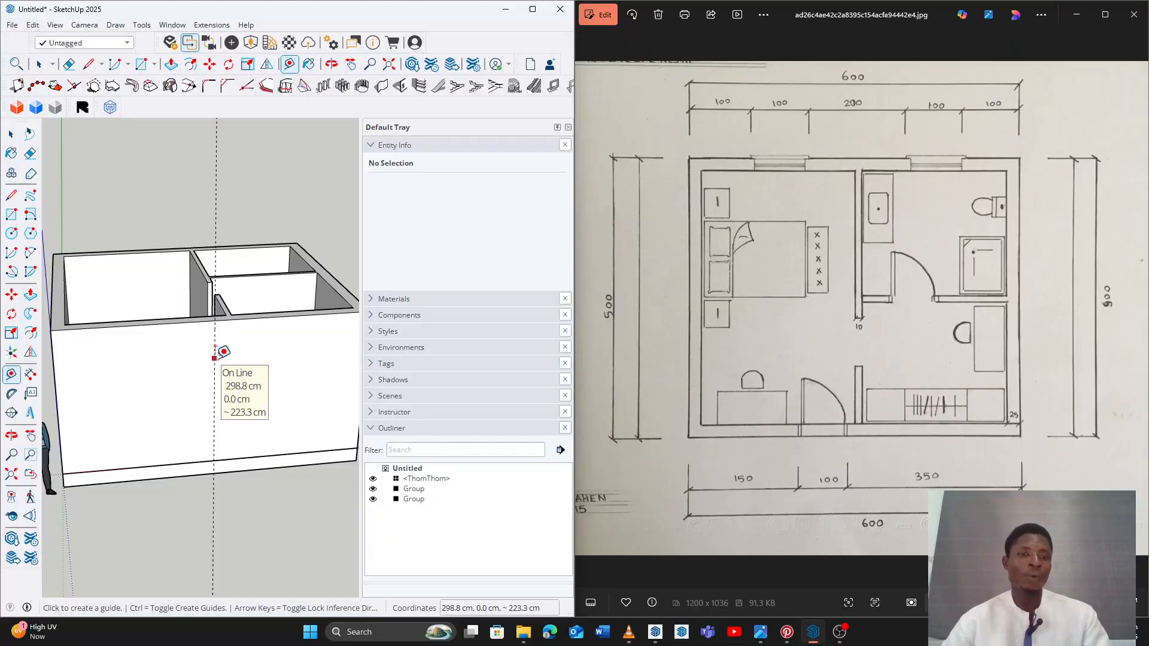
pyautogui.click(214, 358)
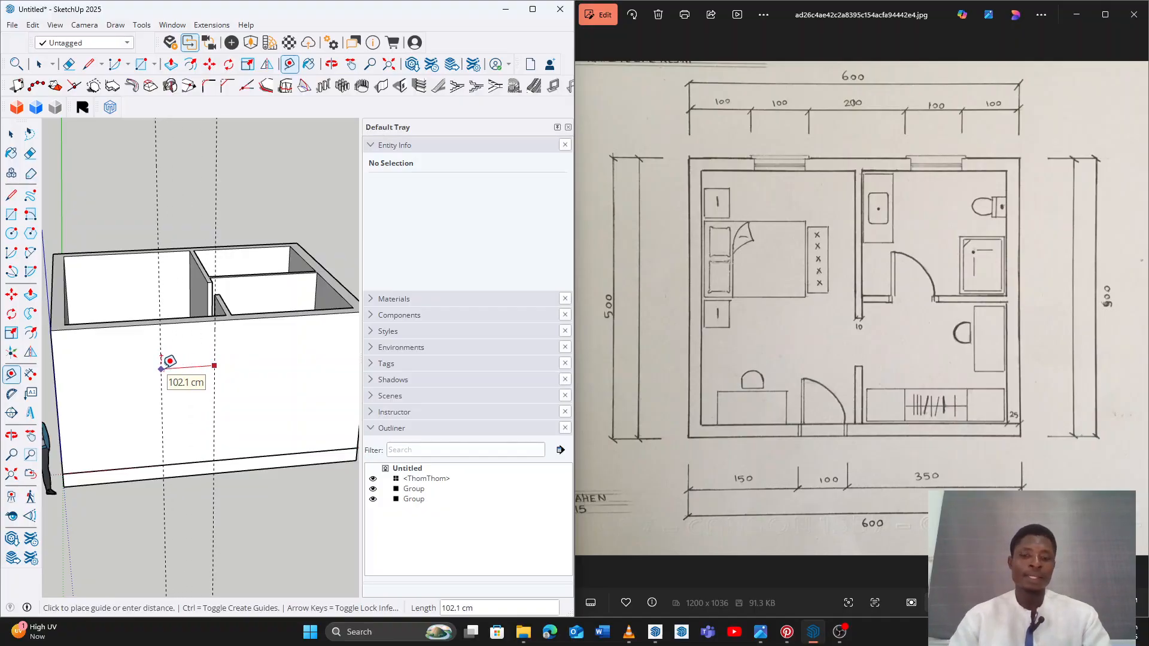
pyautogui.write('94')
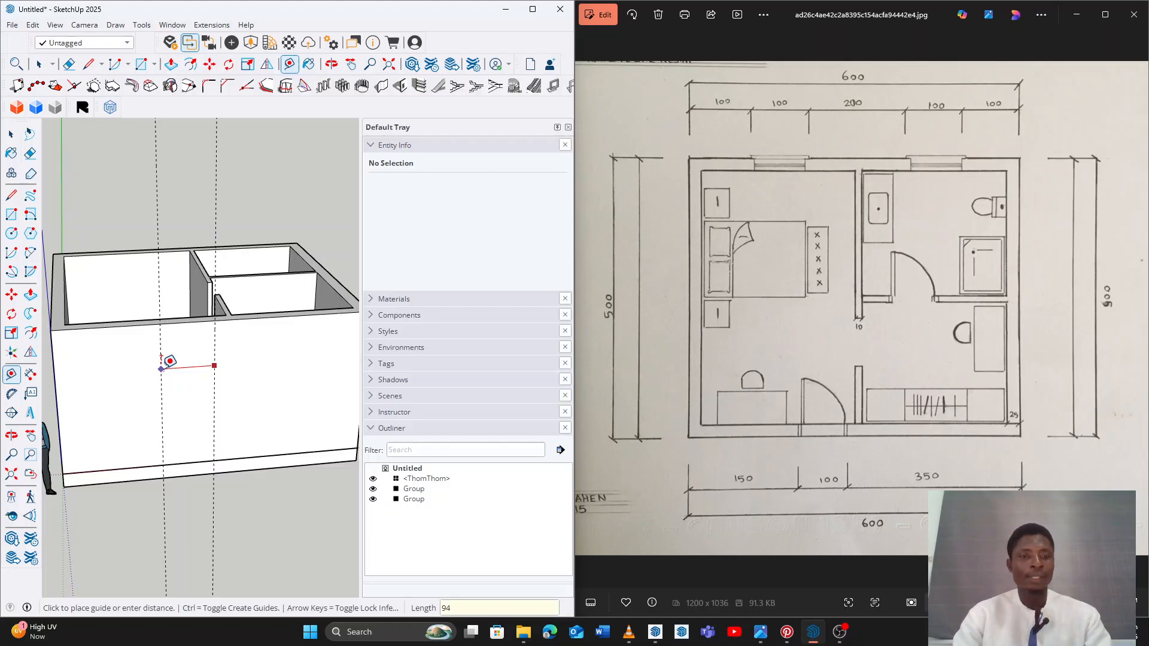
pyautogui.press('Return')
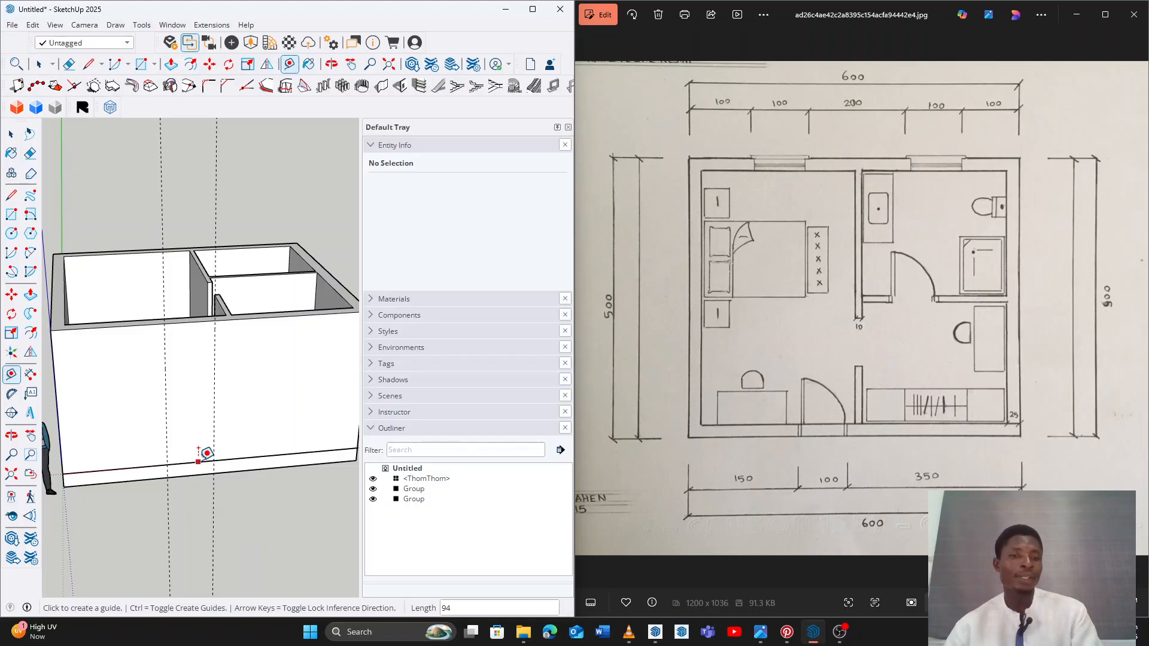
# Add a horizontal guide on the front wall 270 cm above the walls' bottom edge for the door height
pyautogui.scroll(5, 198, 461)
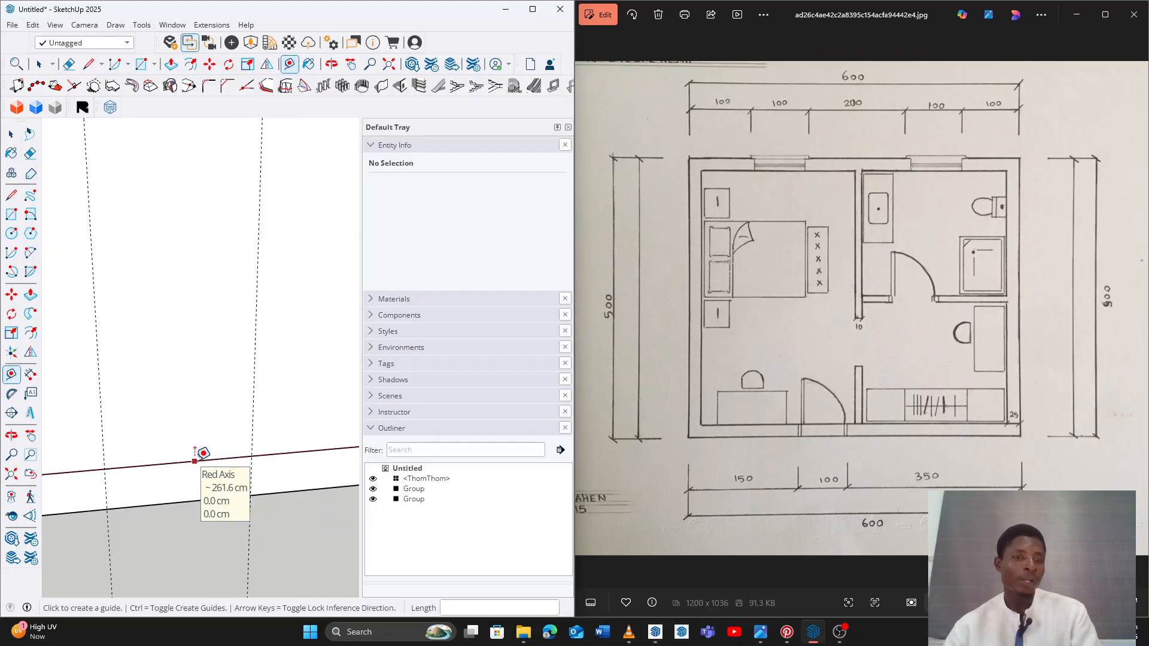
pyautogui.click(194, 460)
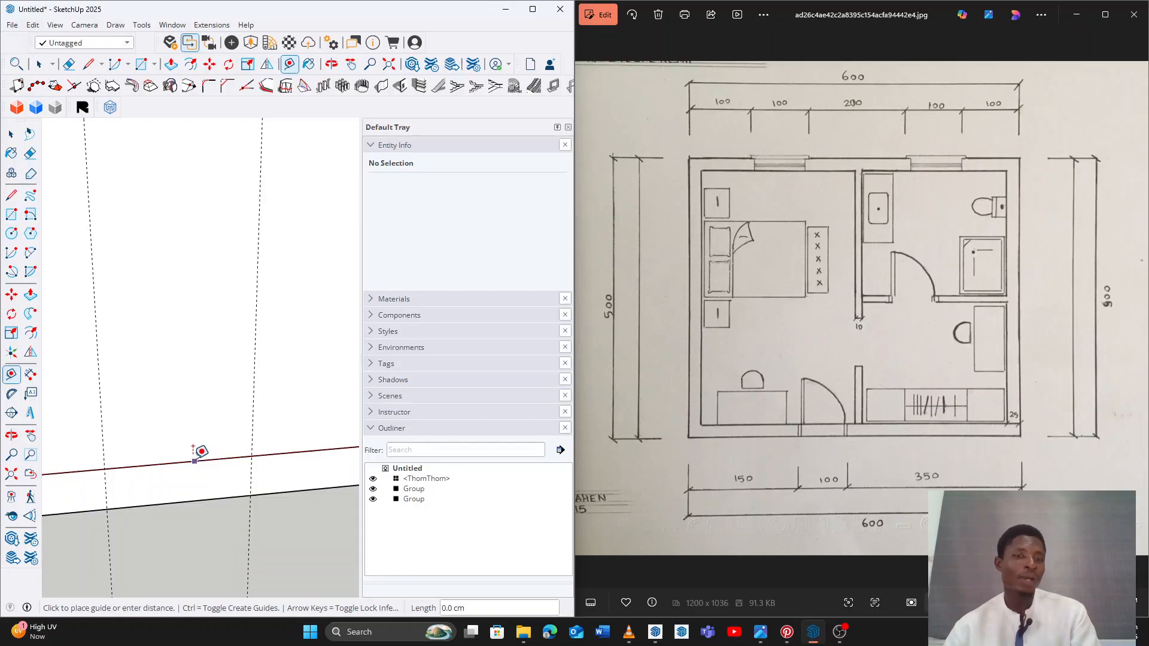
pyautogui.scroll(-1, 192, 290)
pyautogui.scroll(-2, 193, 290)
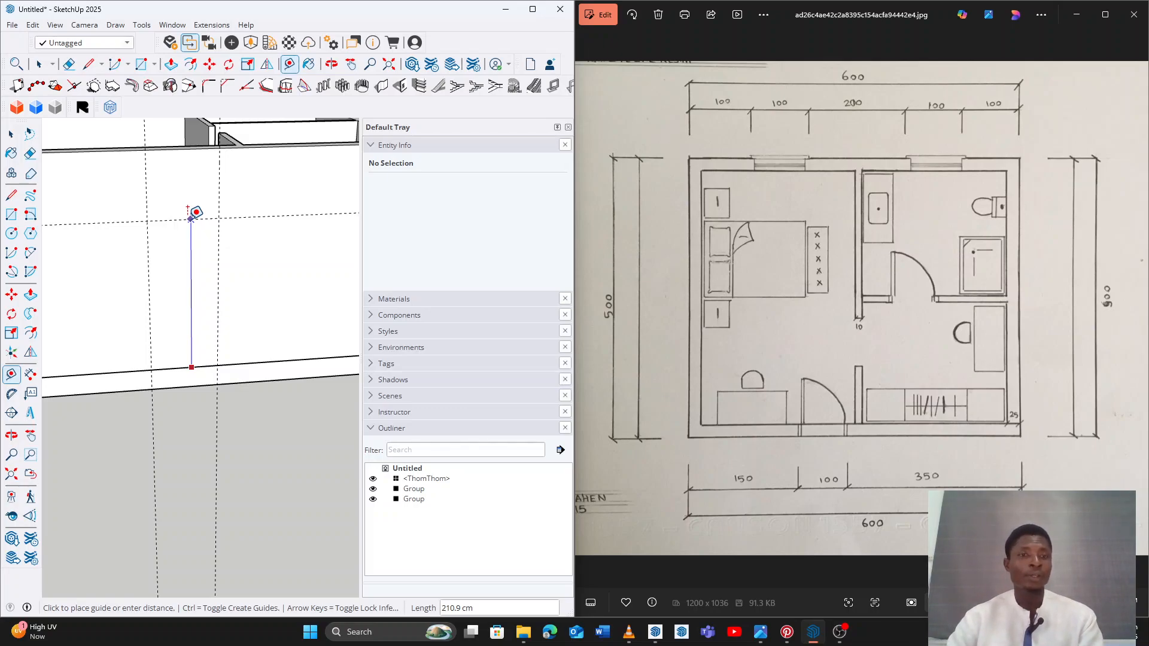
pyautogui.write('270')
pyautogui.press('Return')
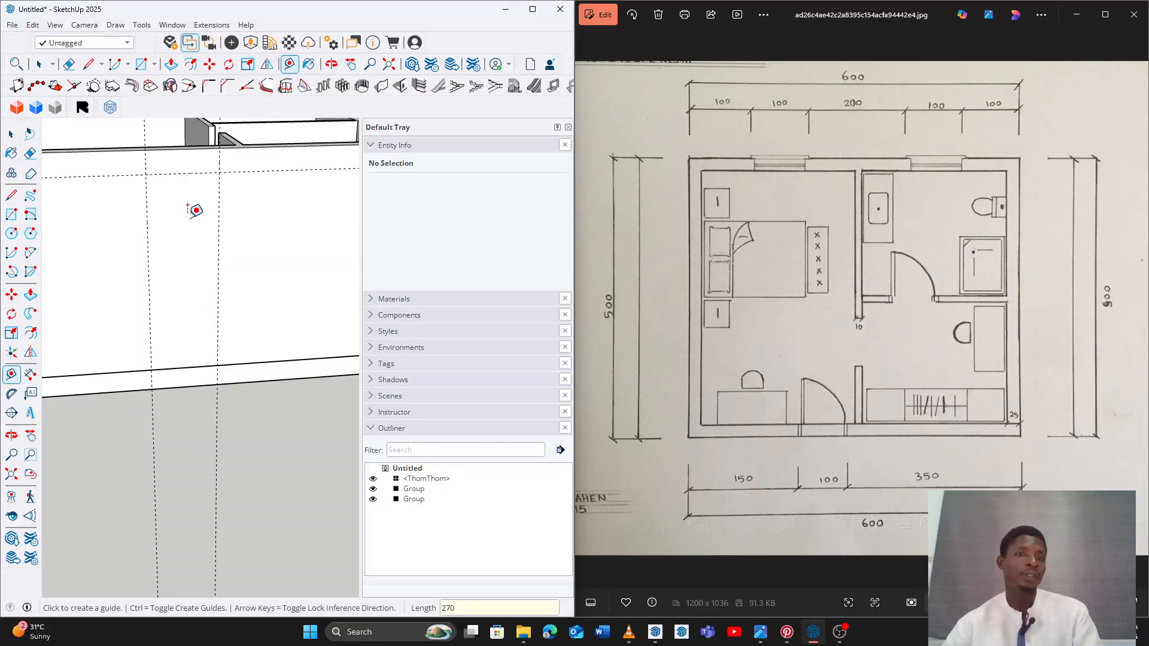
# Examine the door guides on the front wall, select the walls group to check it, and clear the selection
pyautogui.keyDown('shift'); pyautogui.moveTo(200, 231); pyautogui.dragTo(133, 243, button='middle'); pyautogui.keyUp('shift')
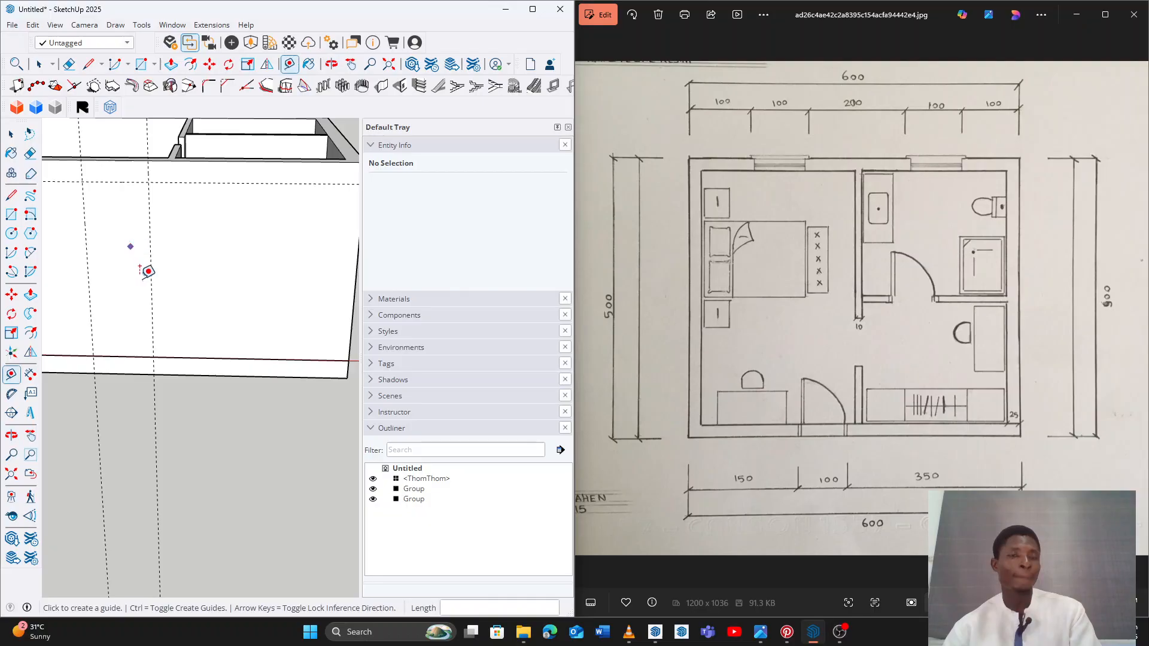
pyautogui.scroll(-4, 143, 275)
pyautogui.moveTo(144, 251); pyautogui.dragTo(164, 293, button='middle')
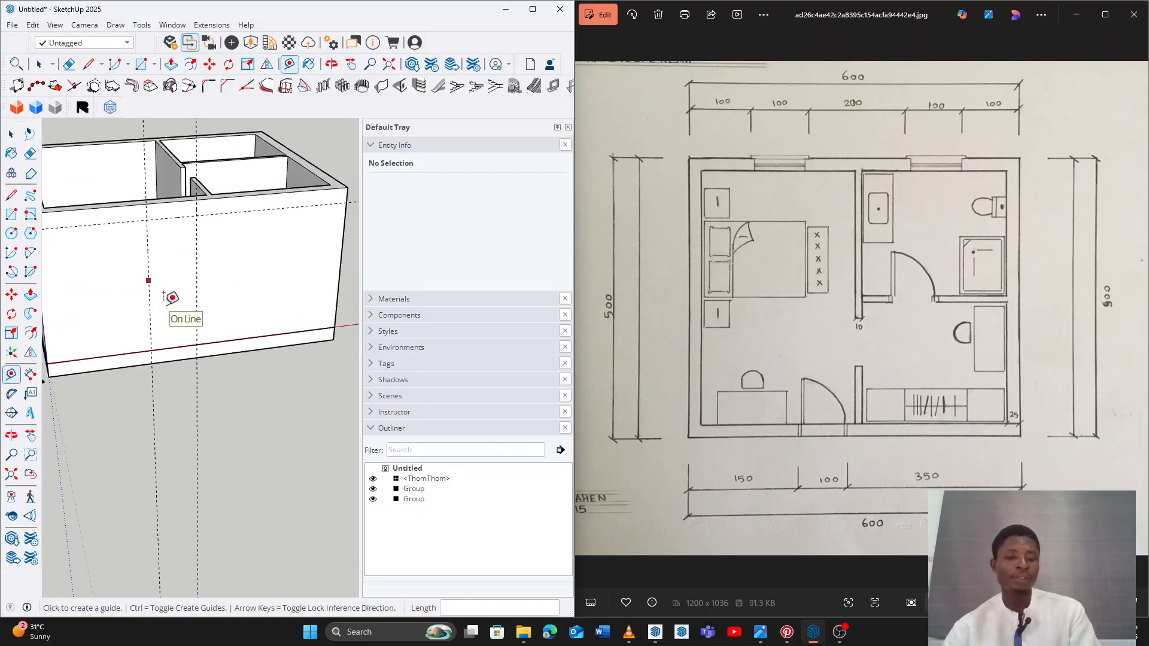
pyautogui.press('o')
pyautogui.moveTo(199, 272); pyautogui.dragTo(277, 339)
pyautogui.press('space')
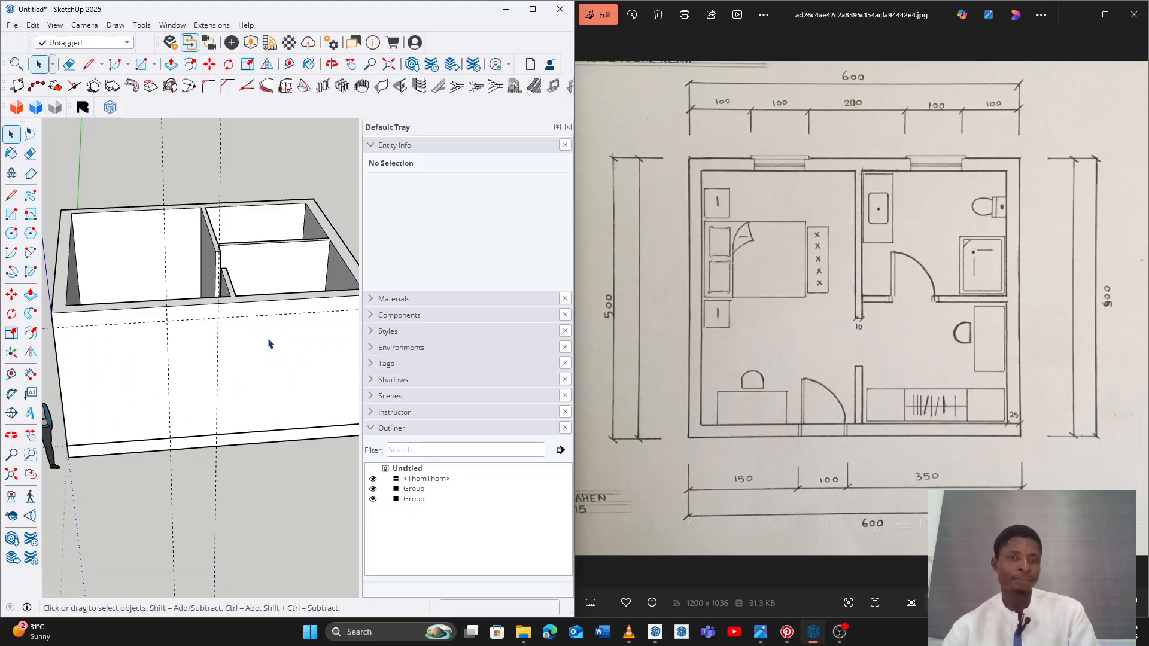
pyautogui.click(300, 336)
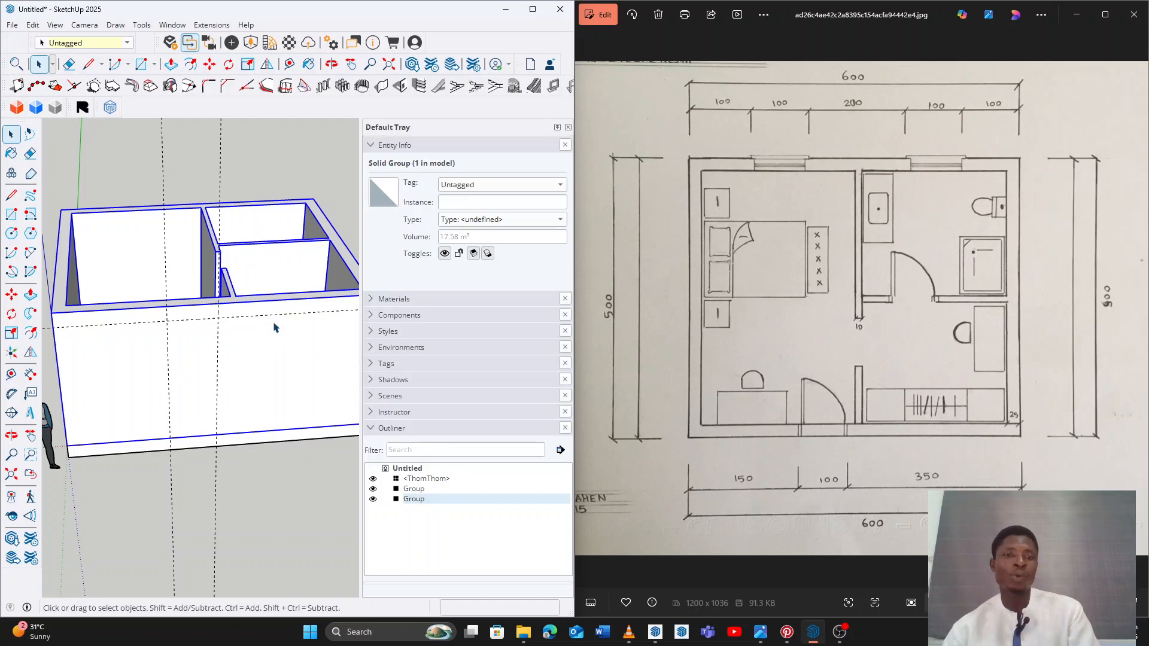
pyautogui.click(259, 156)
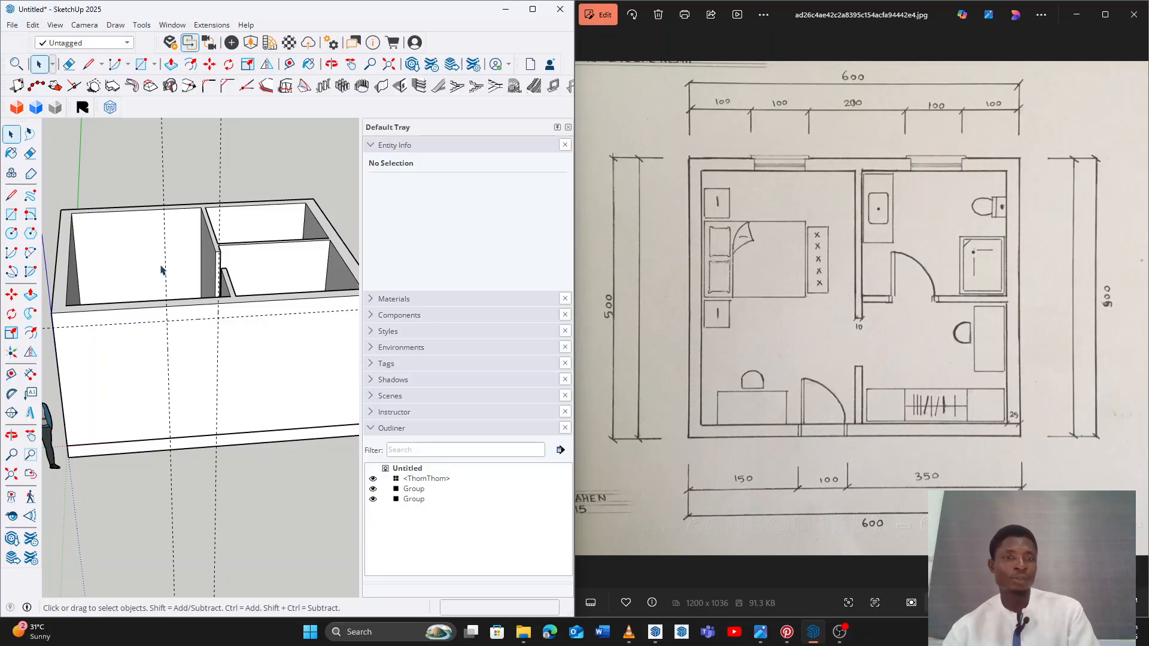
pyautogui.moveTo(229, 499)
pyautogui.mouseDown(button='middle')
pyautogui.moveTo(210, 411)
pyautogui.moveTo(177, 410)
pyautogui.mouseUp(button='middle')
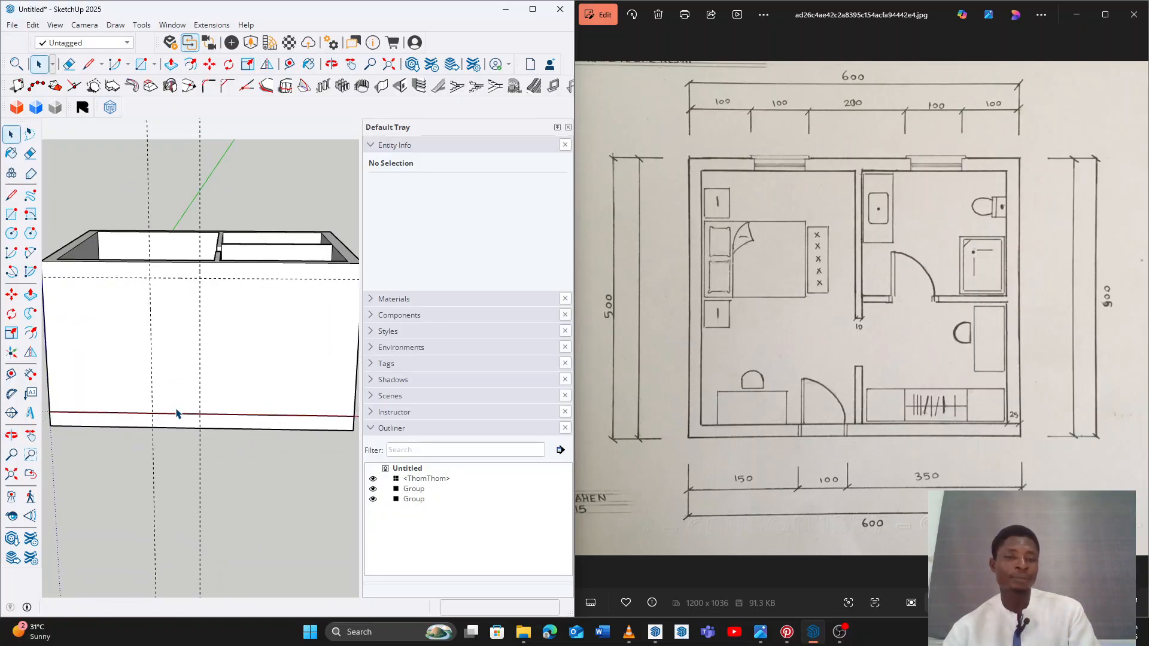
# Draw a 94 by 270 cm door rectangle between the guides on the front wall, outside the walls group
pyautogui.press('r')
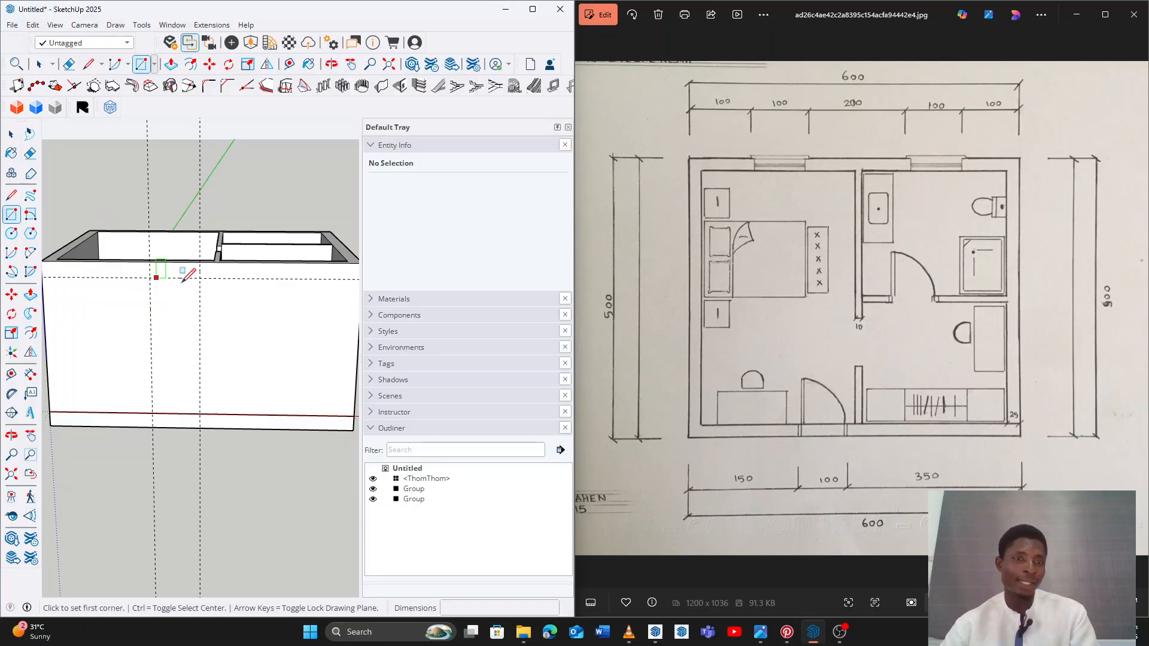
pyautogui.click(150, 277)
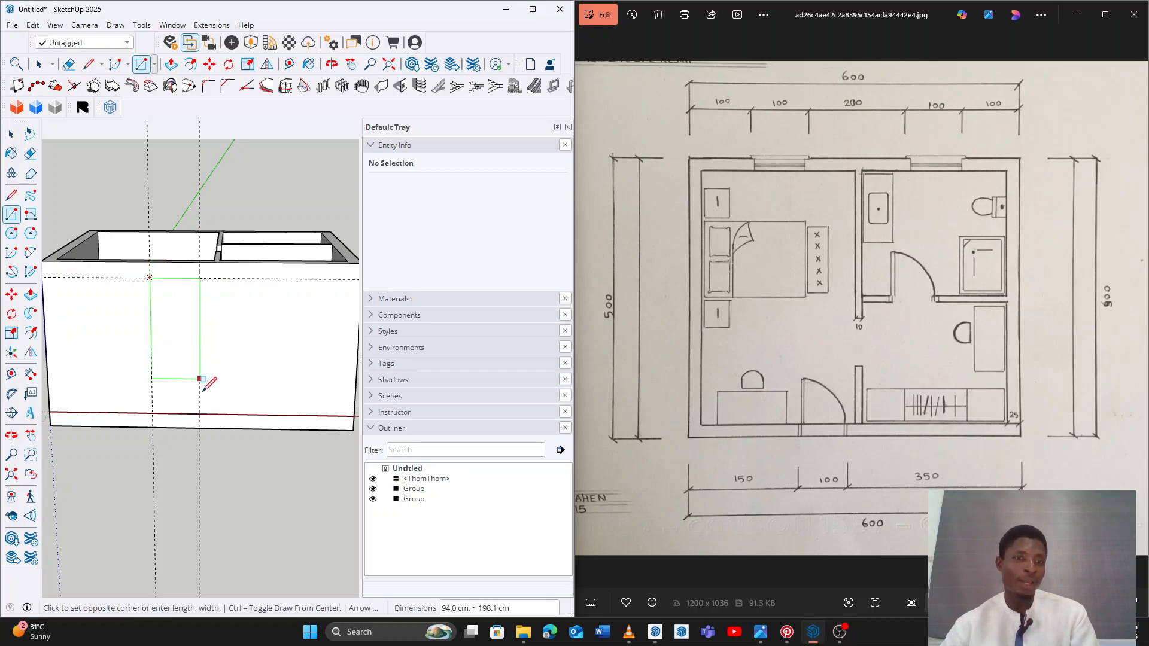
pyautogui.click(200, 413)
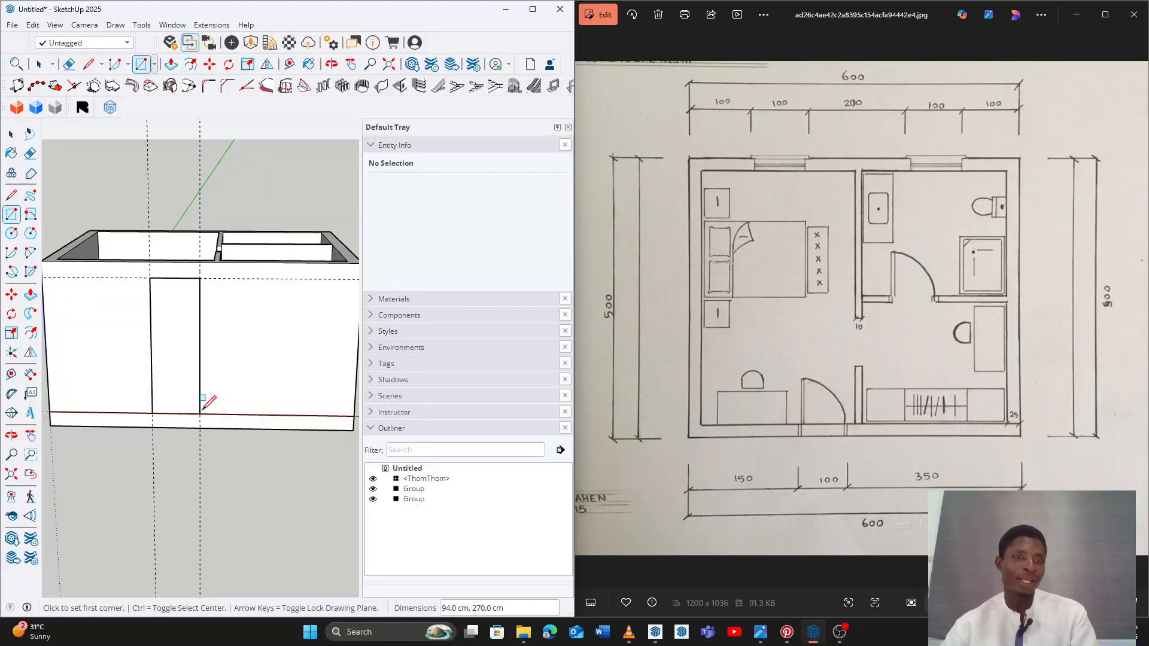
# Try to cut the door opening by pushing the rectangle into the wall, and undo the attempt including the rectangle
pyautogui.press('p')
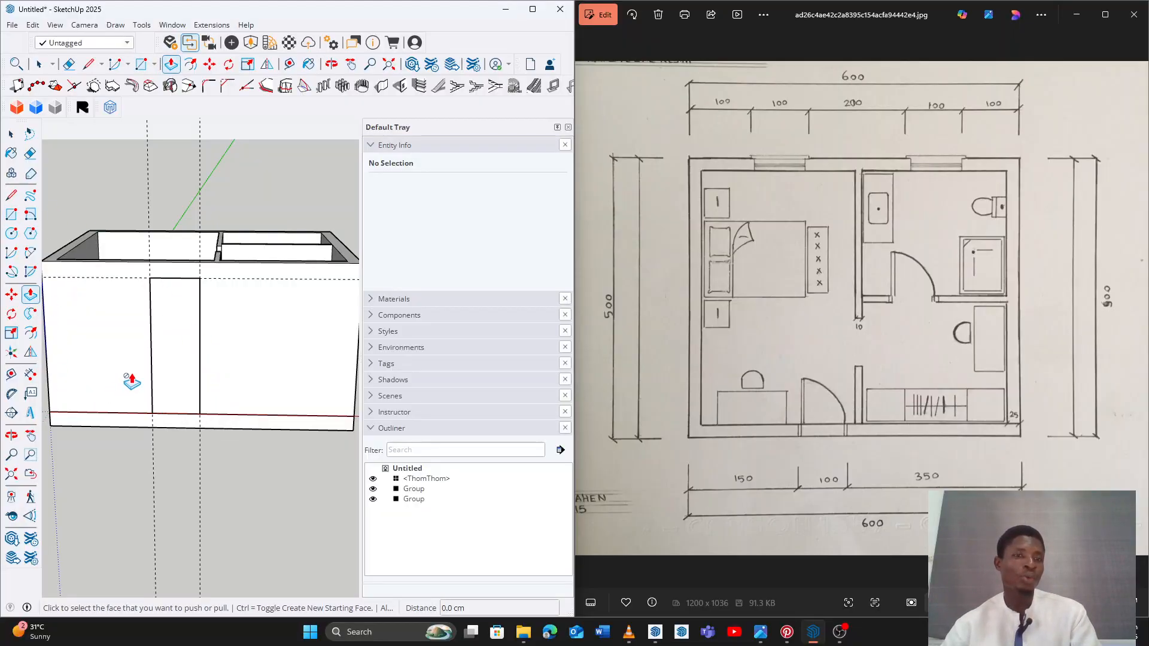
pyautogui.click(170, 362)
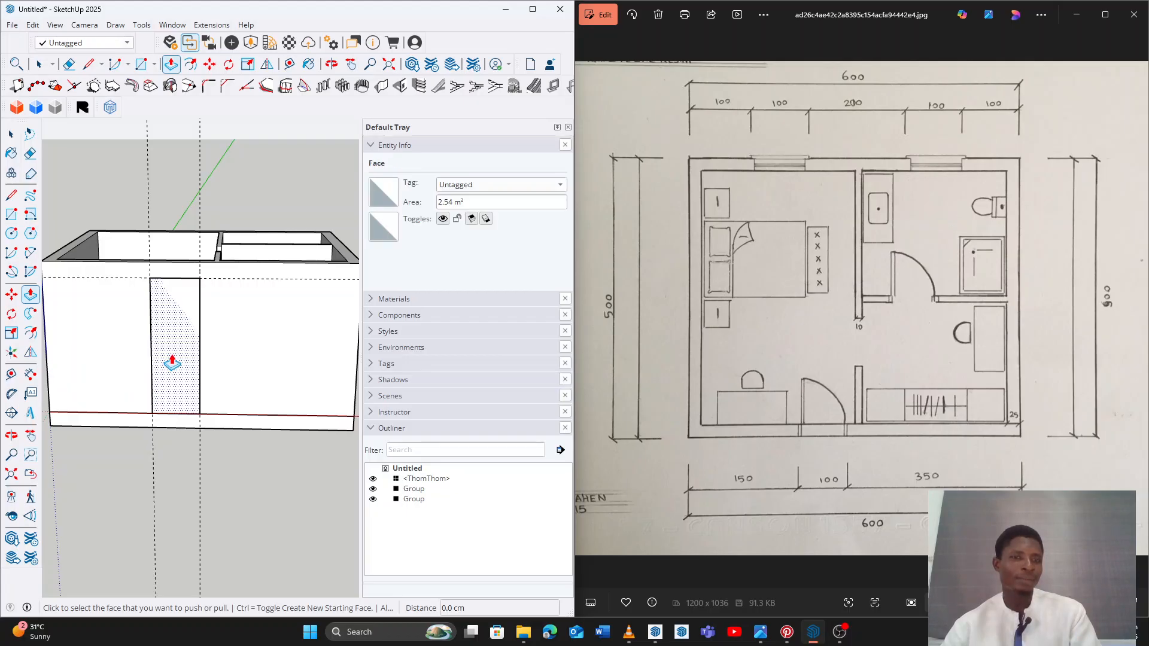
pyautogui.click(172, 362)
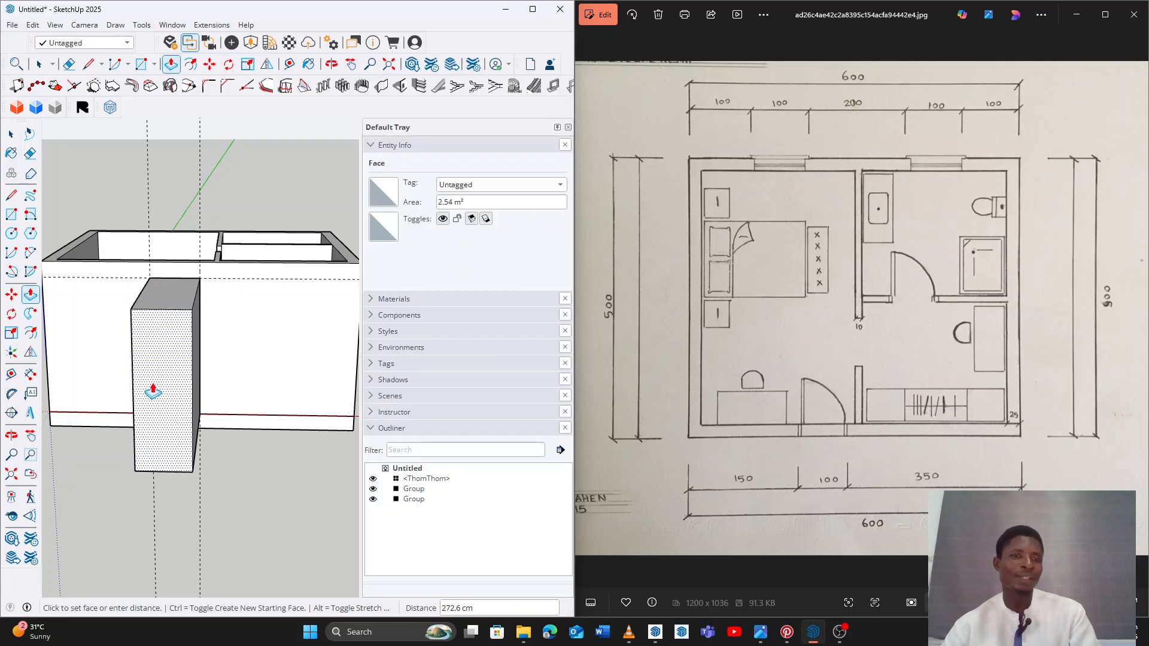
pyautogui.moveTo(149, 398); pyautogui.dragTo(141, 477, button='middle')
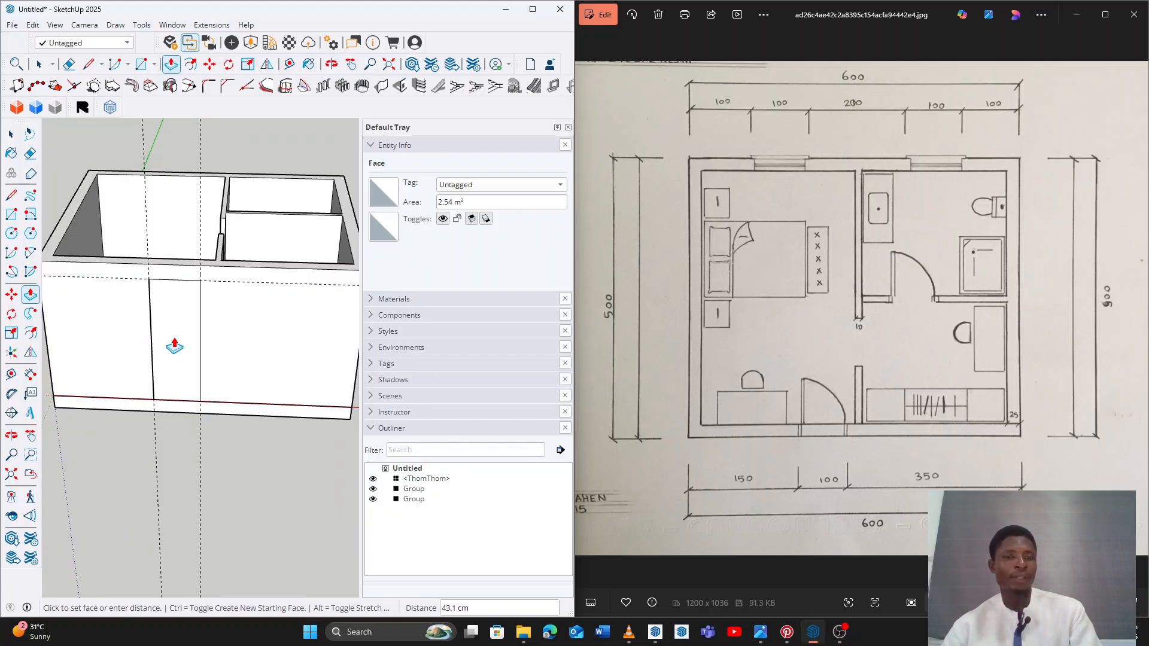
pyautogui.click(174, 346)
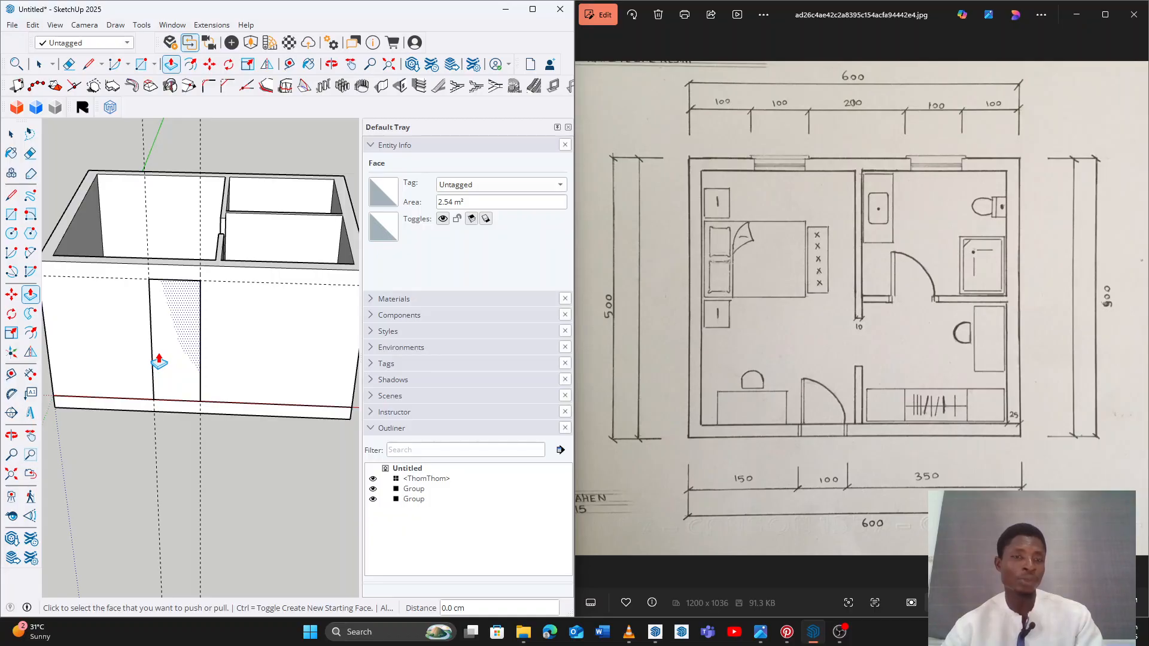
pyautogui.hotkey('ctrl', 'z')
pyautogui.press('space')
# Open the walls group for editing and examine the front wall and its door guides from several angles
pyautogui.moveTo(120, 347)
pyautogui.mouseDown(button='middle')
pyautogui.moveTo(297, 326)
pyautogui.moveTo(228, 335)
pyautogui.mouseUp(button='middle')
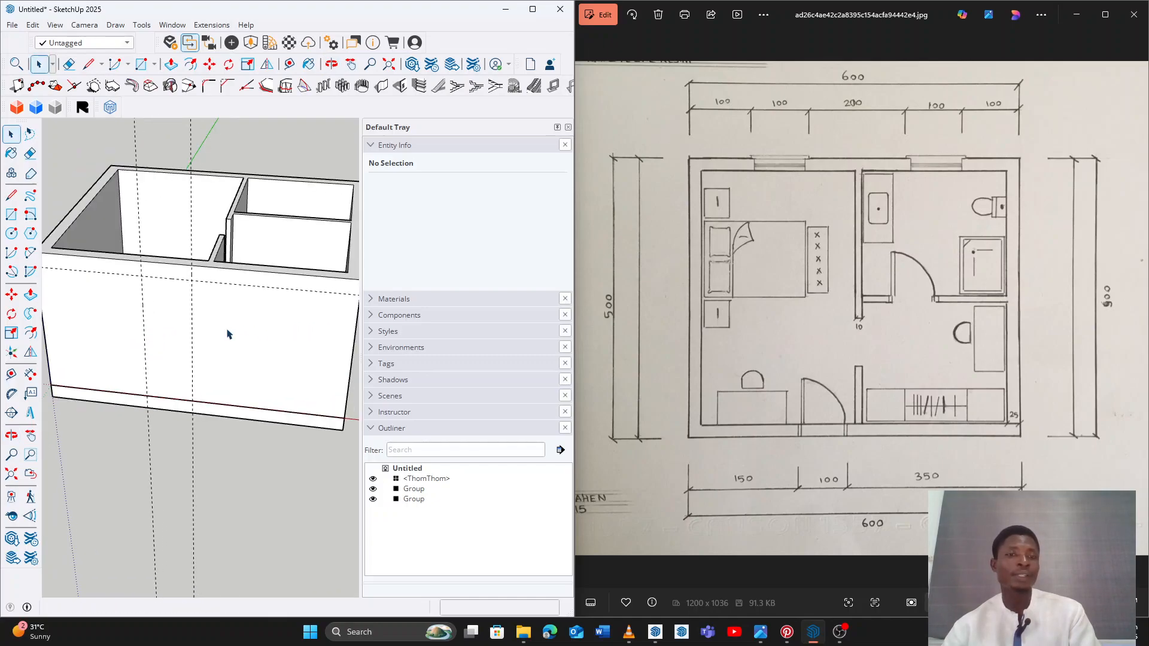
pyautogui.click(219, 330)
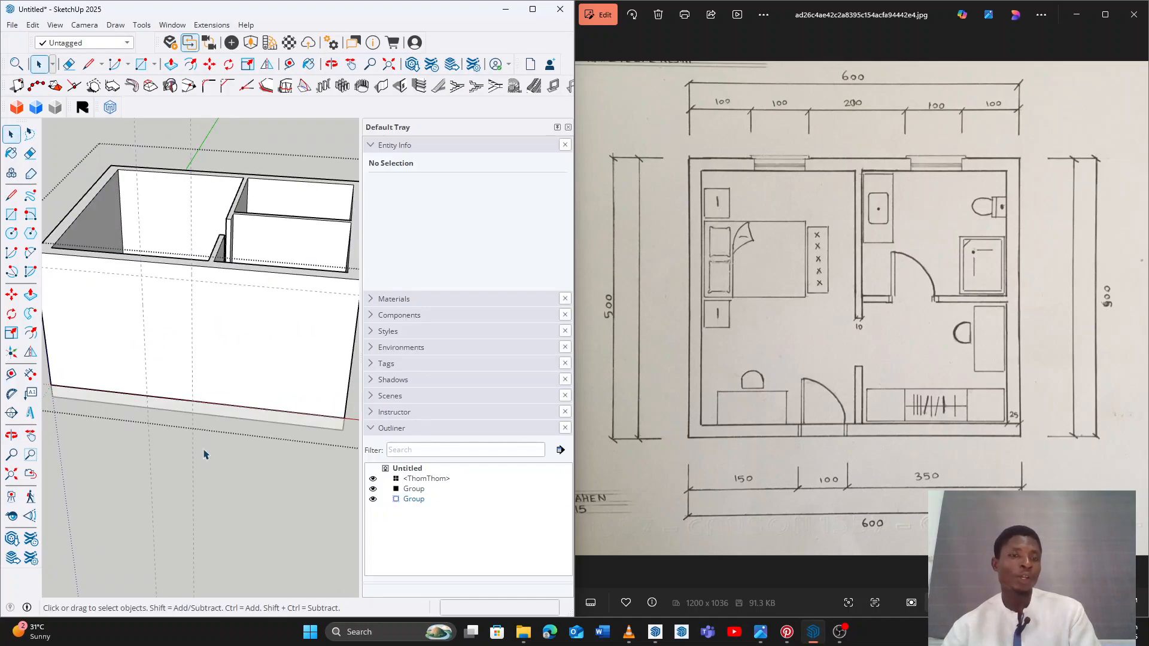
pyautogui.moveTo(183, 265)
pyautogui.mouseDown(button='middle')
pyautogui.moveTo(149, 271)
pyautogui.moveTo(231, 226)
pyautogui.moveTo(163, 236)
pyautogui.mouseUp(button='middle')
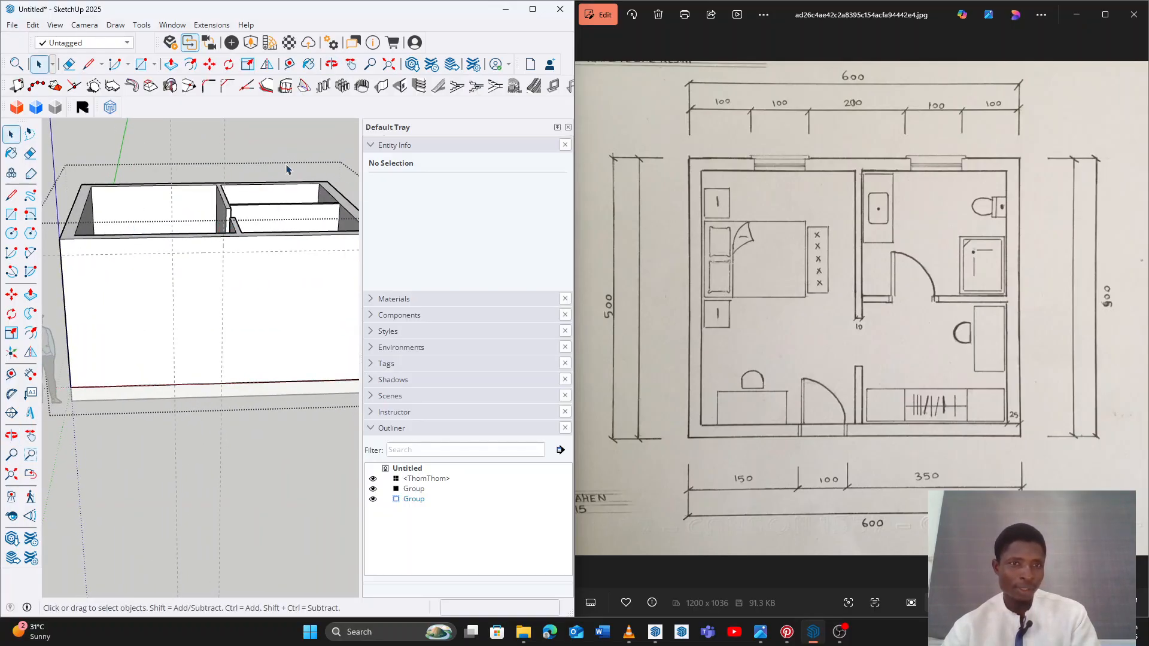
pyautogui.moveTo(263, 250)
pyautogui.mouseDown(button='middle')
pyautogui.moveTo(270, 259)
pyautogui.moveTo(109, 270)
pyautogui.mouseUp(button='middle')
pyautogui.moveTo(307, 267)
pyautogui.mouseDown(button='middle')
pyautogui.moveTo(149, 287)
pyautogui.moveTo(225, 279)
pyautogui.mouseUp(button='middle')
pyautogui.moveTo(113, 274); pyautogui.dragTo(226, 267, button='middle')
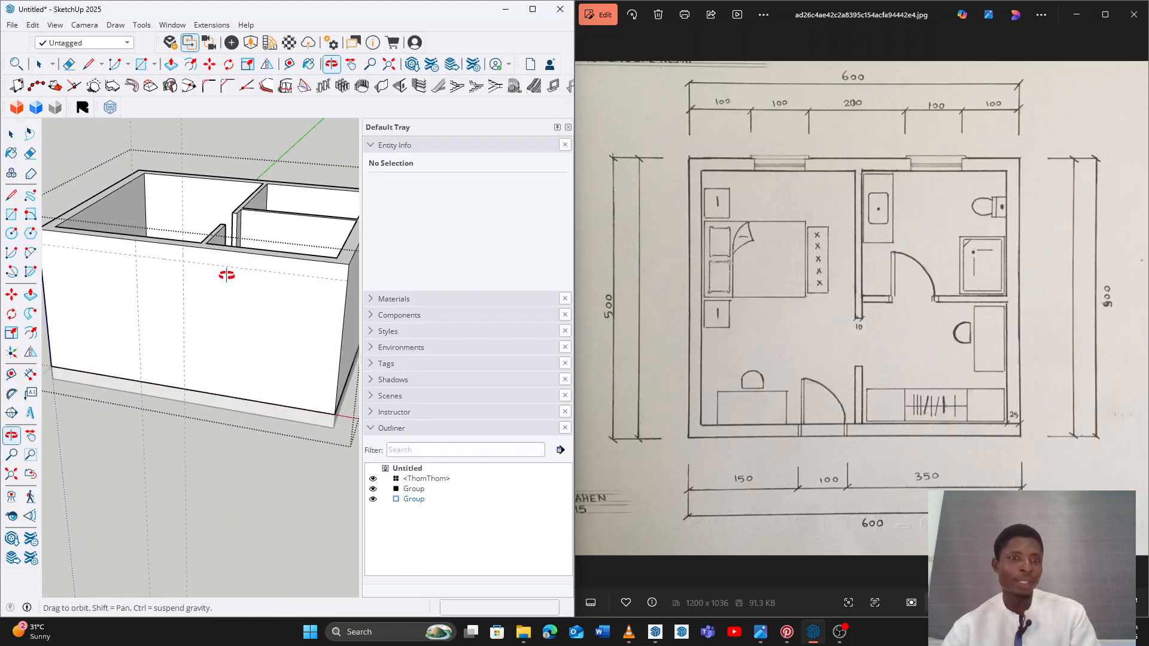
pyautogui.moveTo(133, 290)
pyautogui.mouseDown(button='middle')
pyautogui.moveTo(187, 296)
pyautogui.moveTo(185, 288)
pyautogui.moveTo(161, 321)
pyautogui.moveTo(154, 308)
pyautogui.mouseUp(button='middle')
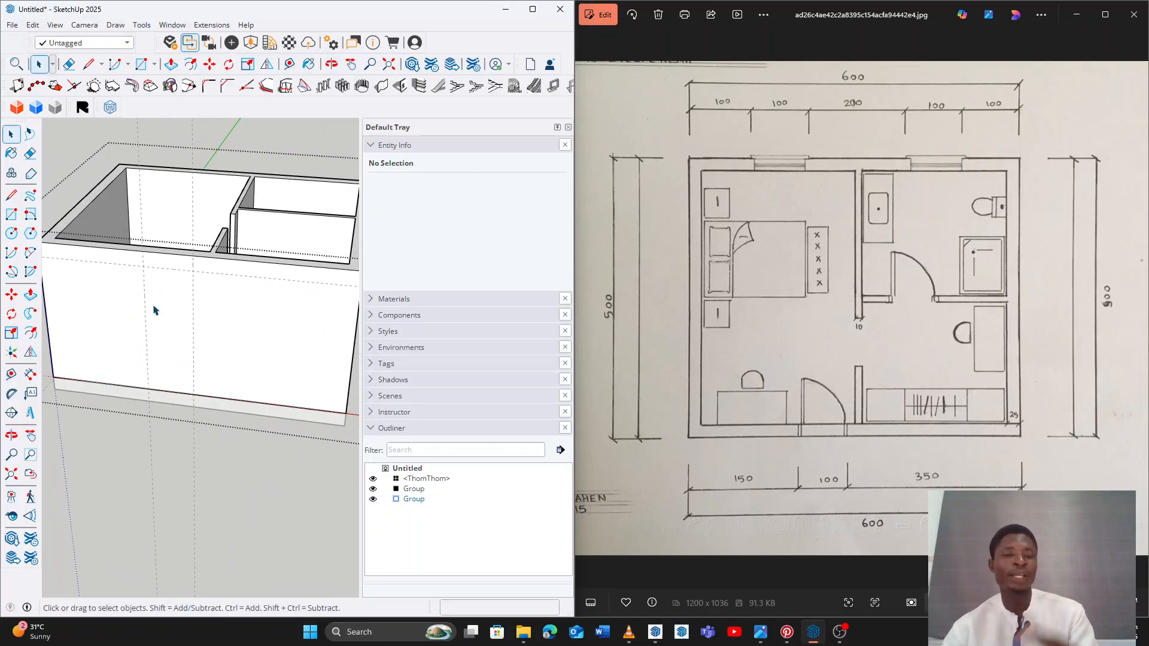
pyautogui.moveTo(154, 292); pyautogui.dragTo(195, 259, button='middle')
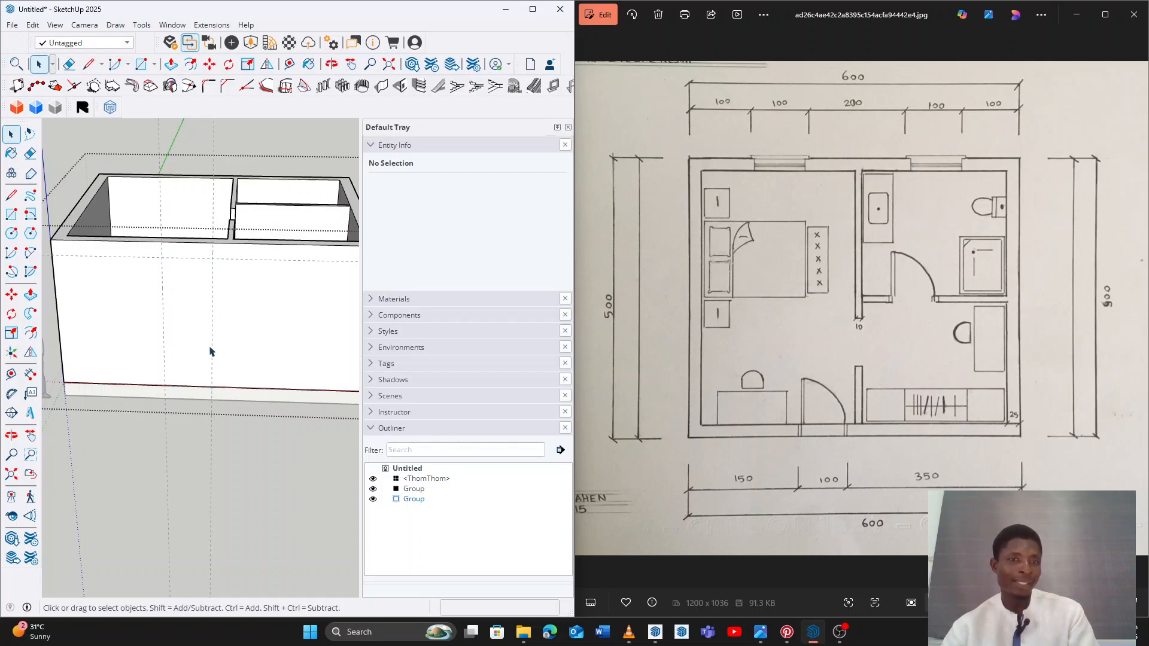
# Draw the front door rectangle inside the walls group, snapping to the guides from the opening's top corner down to the wall base
pyautogui.click(13, 217)
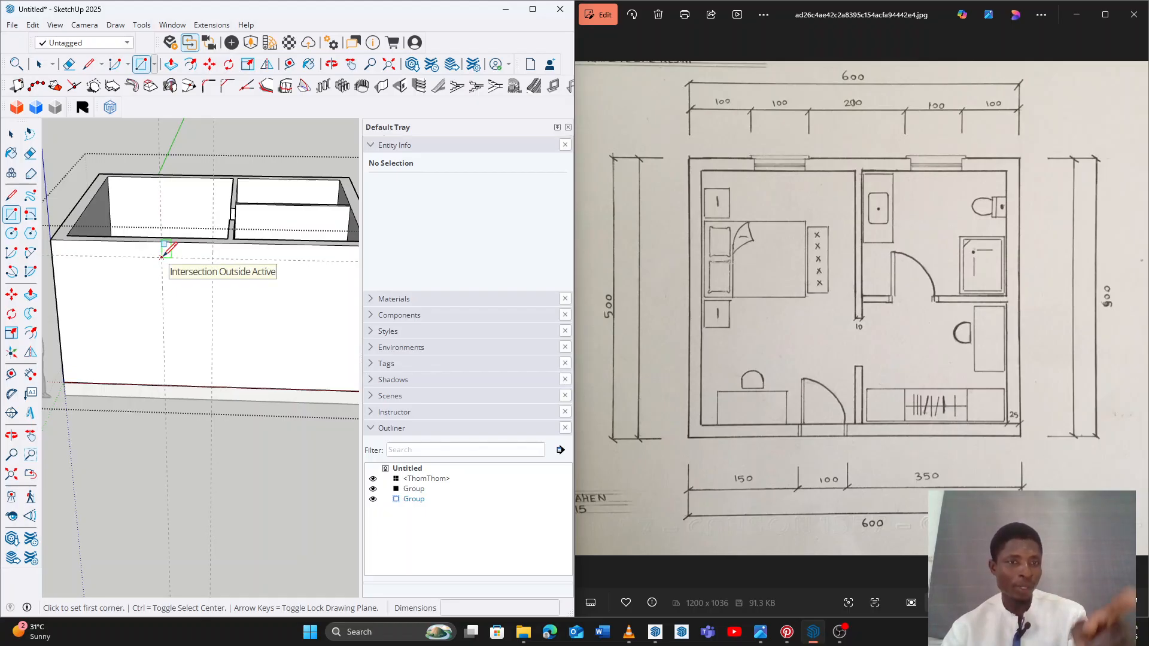
pyautogui.click(161, 256)
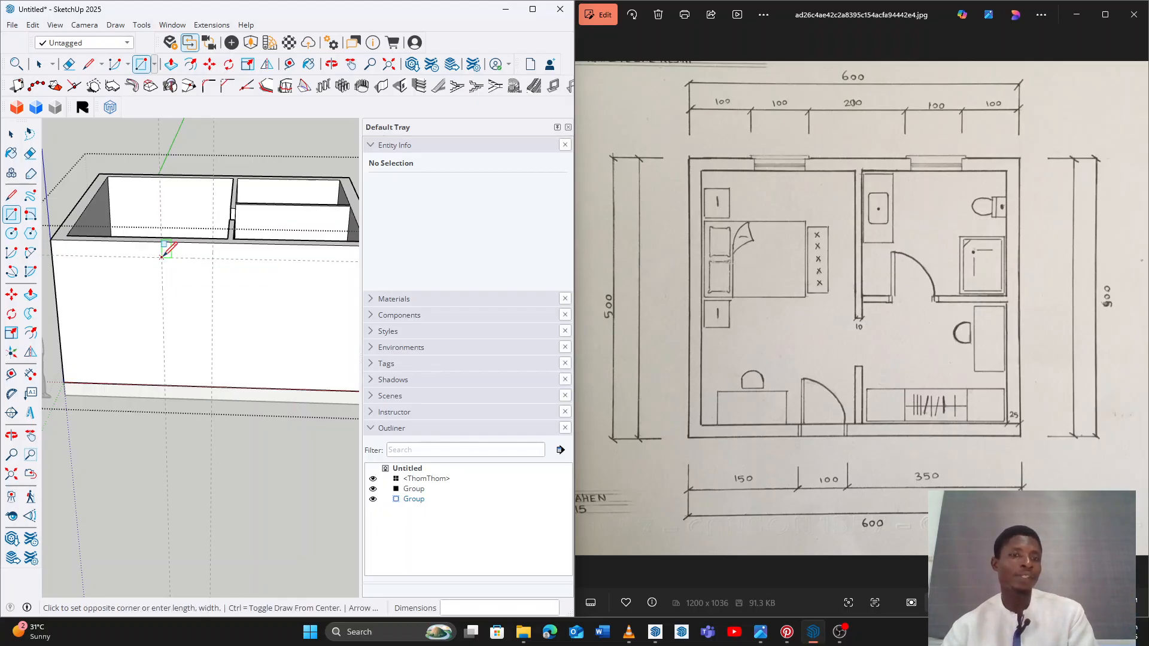
pyautogui.click(211, 386)
# Push the front door rectangle 25 cm through the wall to cut the opening
pyautogui.moveTo(221, 330); pyautogui.dragTo(246, 257, button='middle')
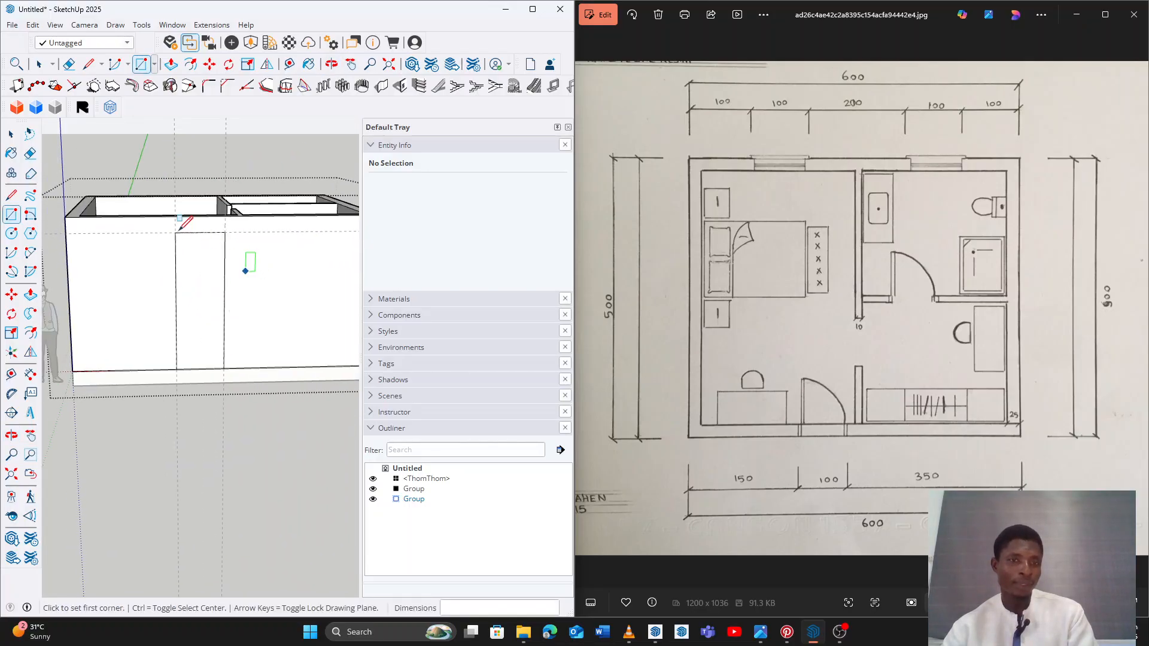
pyautogui.moveTo(261, 304); pyautogui.dragTo(236, 325, button='middle')
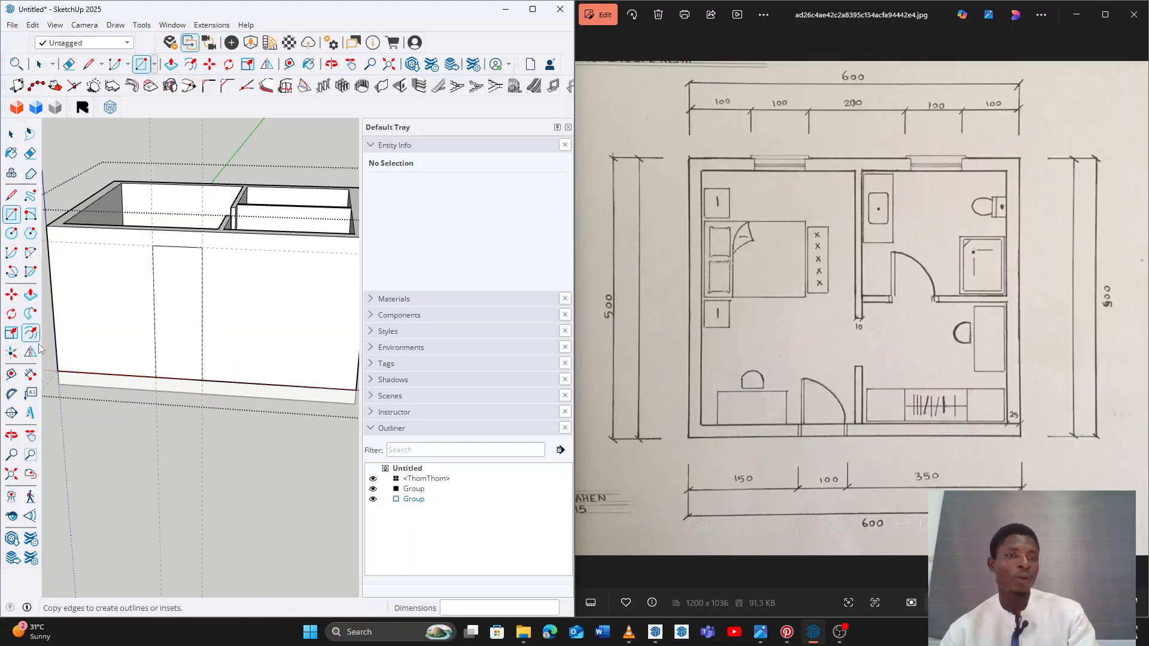
pyautogui.click(31, 294)
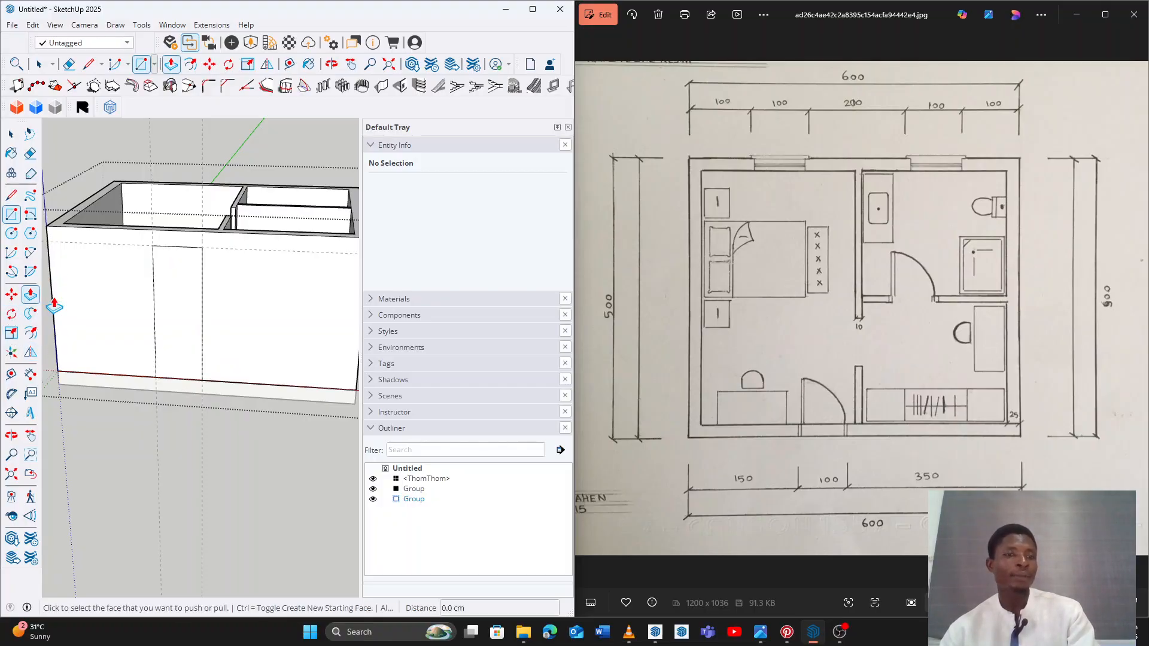
pyautogui.click(172, 340)
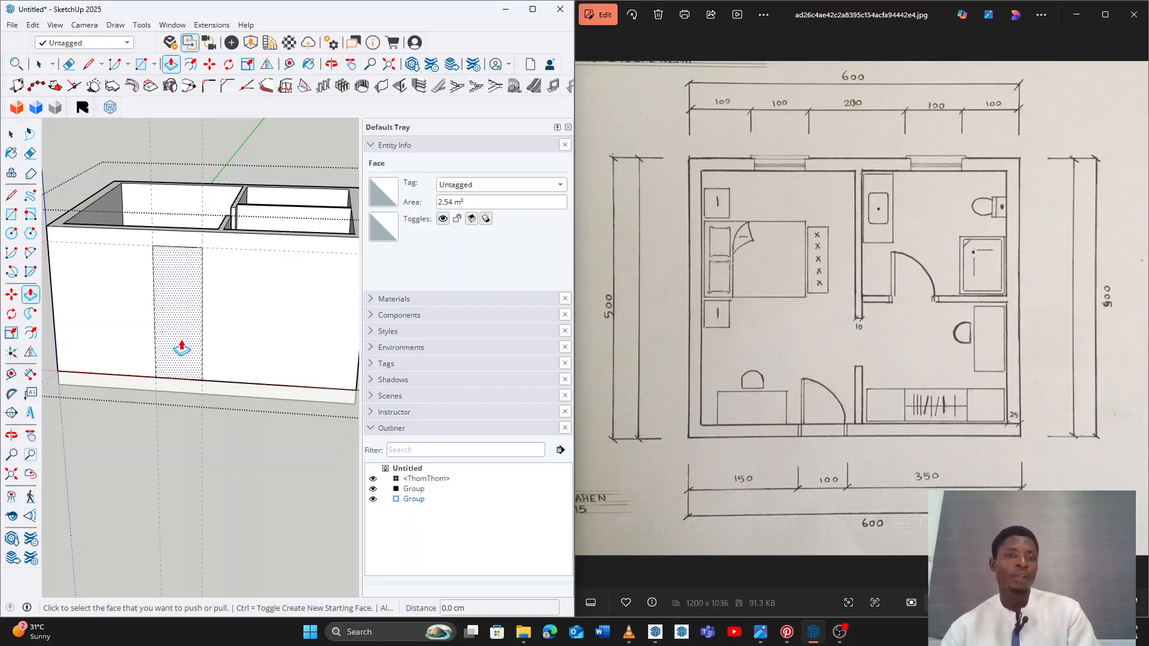
pyautogui.click(178, 308)
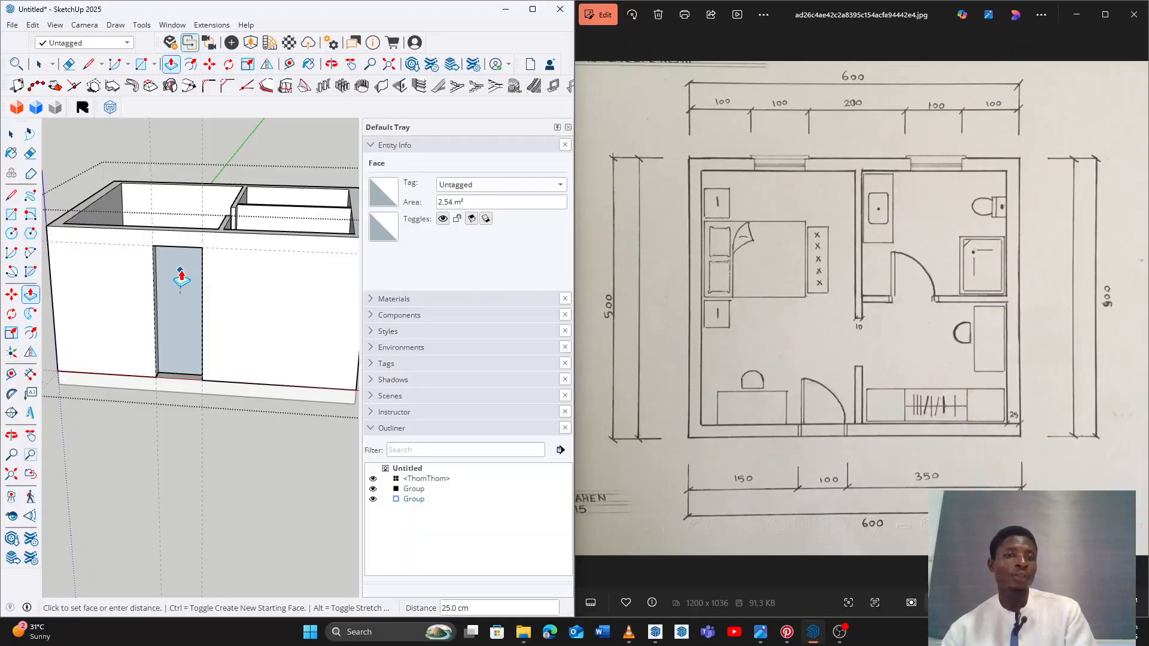
pyautogui.click(181, 277)
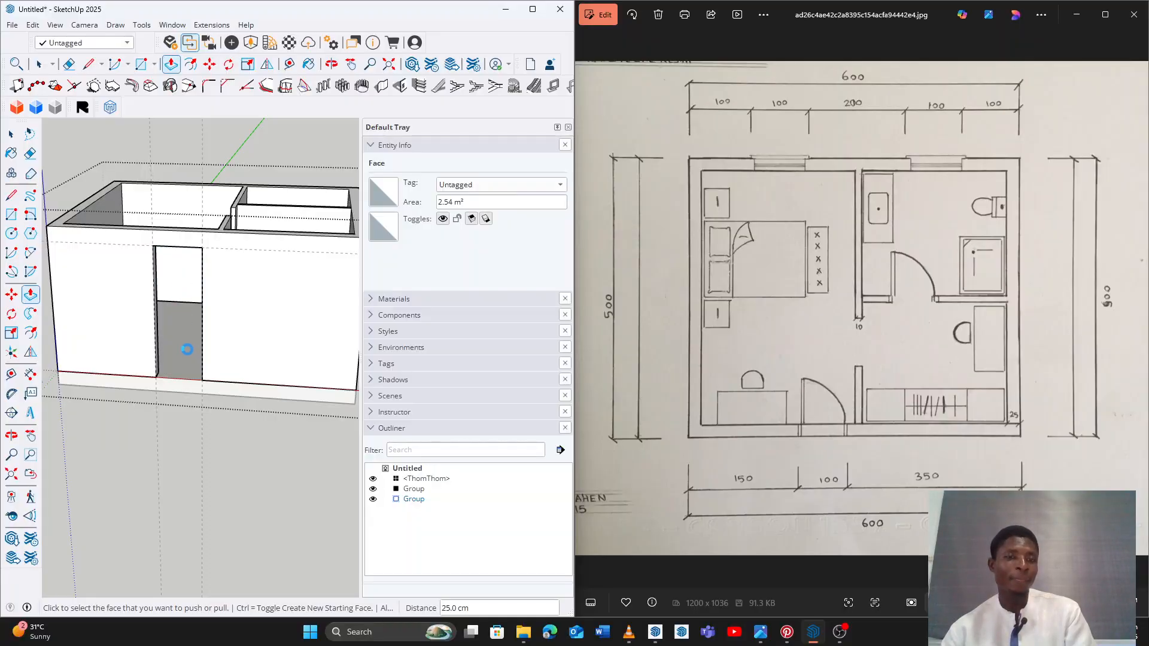
# Examine the front door opening and the interior partitions, comparing them with the inner door position on the plan
pyautogui.moveTo(187, 343); pyautogui.dragTo(159, 395, button='middle')
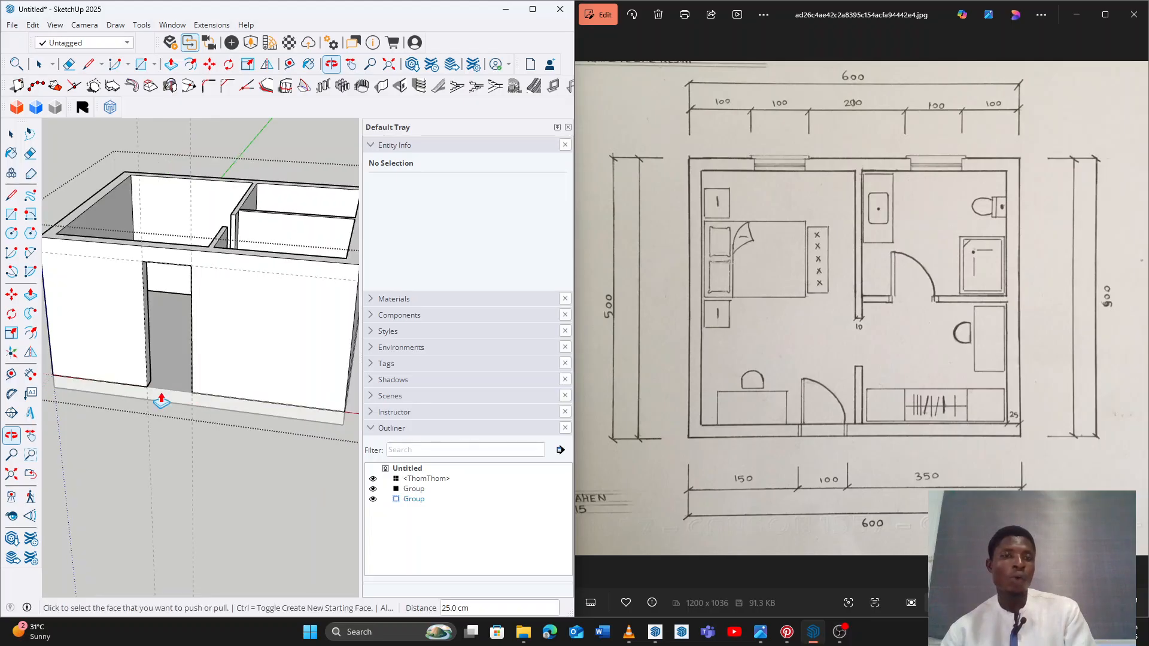
pyautogui.scroll(3, 174, 308)
pyautogui.moveTo(169, 317); pyautogui.dragTo(178, 279, button='middle')
pyautogui.scroll(-5, 177, 281)
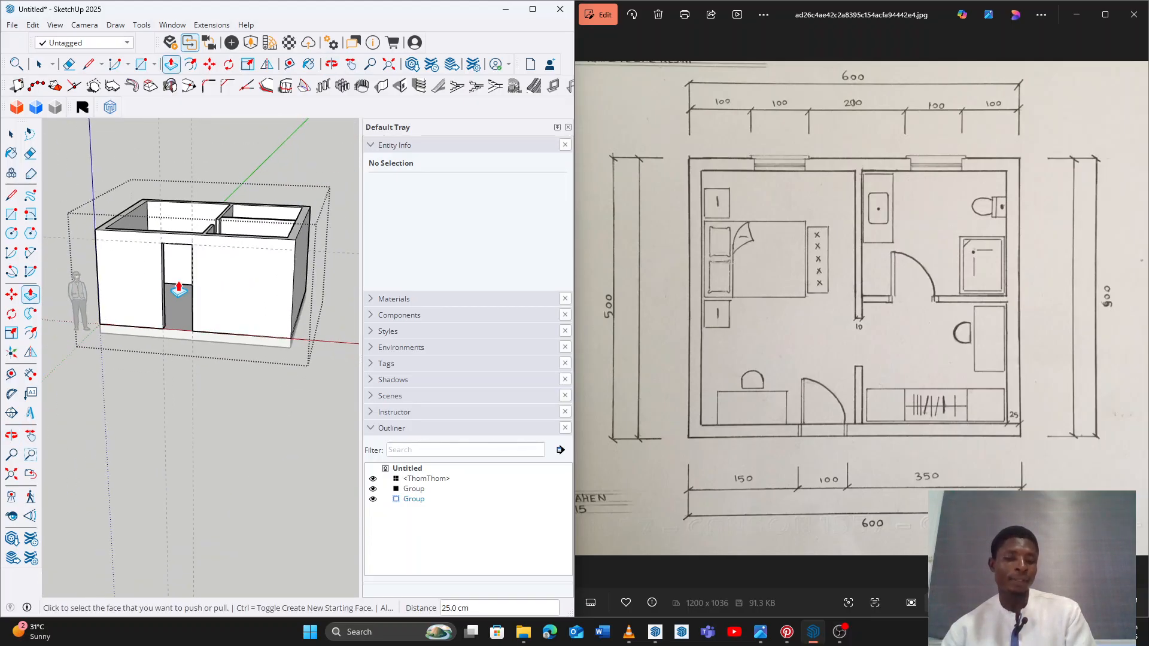
pyautogui.press('space')
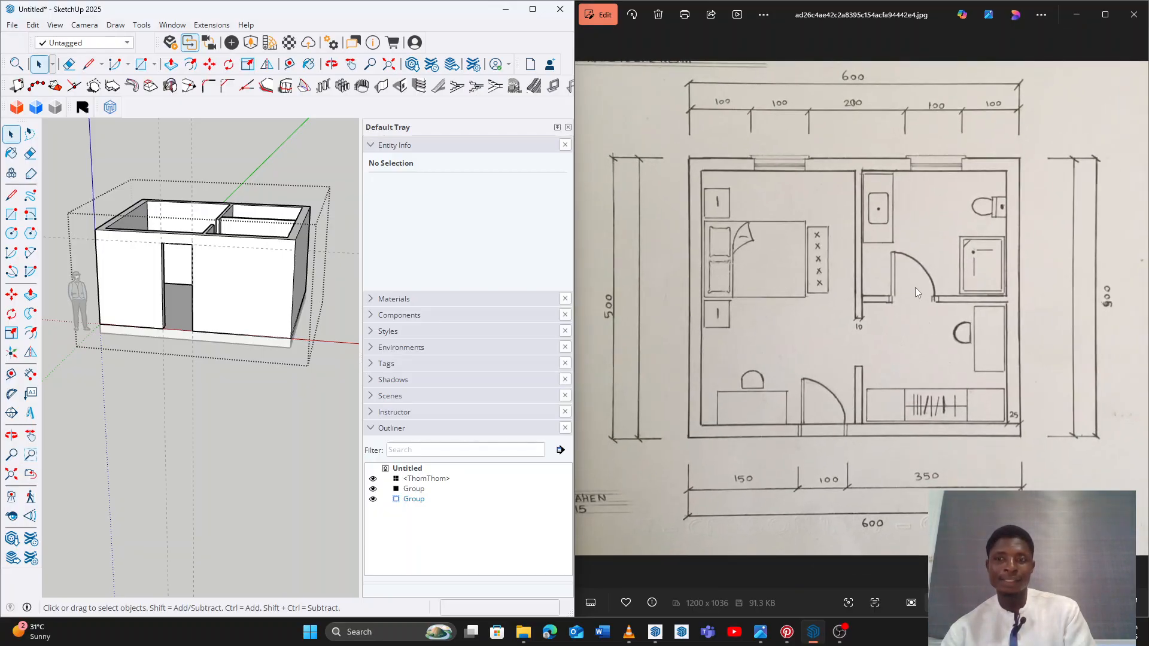
pyautogui.moveTo(245, 237)
pyautogui.mouseDown(button='middle')
pyautogui.moveTo(266, 345)
pyautogui.moveTo(263, 328)
pyautogui.mouseUp(button='middle')
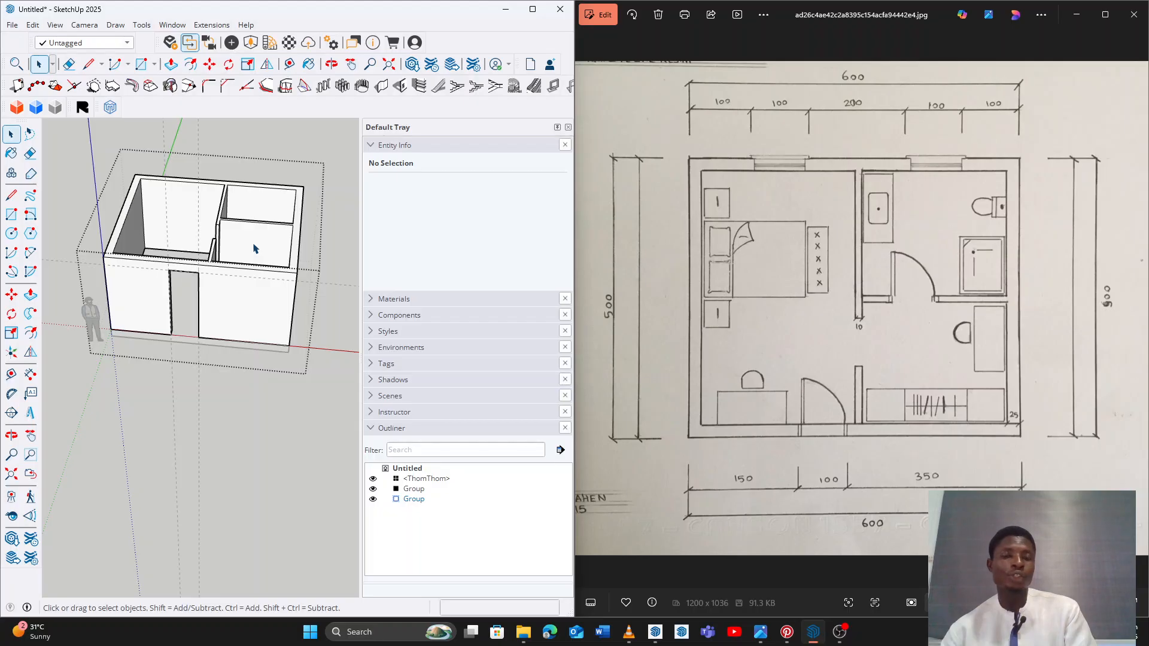
pyautogui.moveTo(263, 235)
pyautogui.mouseDown(button='middle')
pyautogui.moveTo(256, 227)
pyautogui.moveTo(230, 292)
pyautogui.moveTo(189, 320)
pyautogui.moveTo(154, 259)
pyautogui.moveTo(182, 295)
pyautogui.moveTo(297, 249)
pyautogui.moveTo(167, 264)
pyautogui.moveTo(275, 308)
pyautogui.moveTo(321, 281)
pyautogui.mouseUp(button='middle')
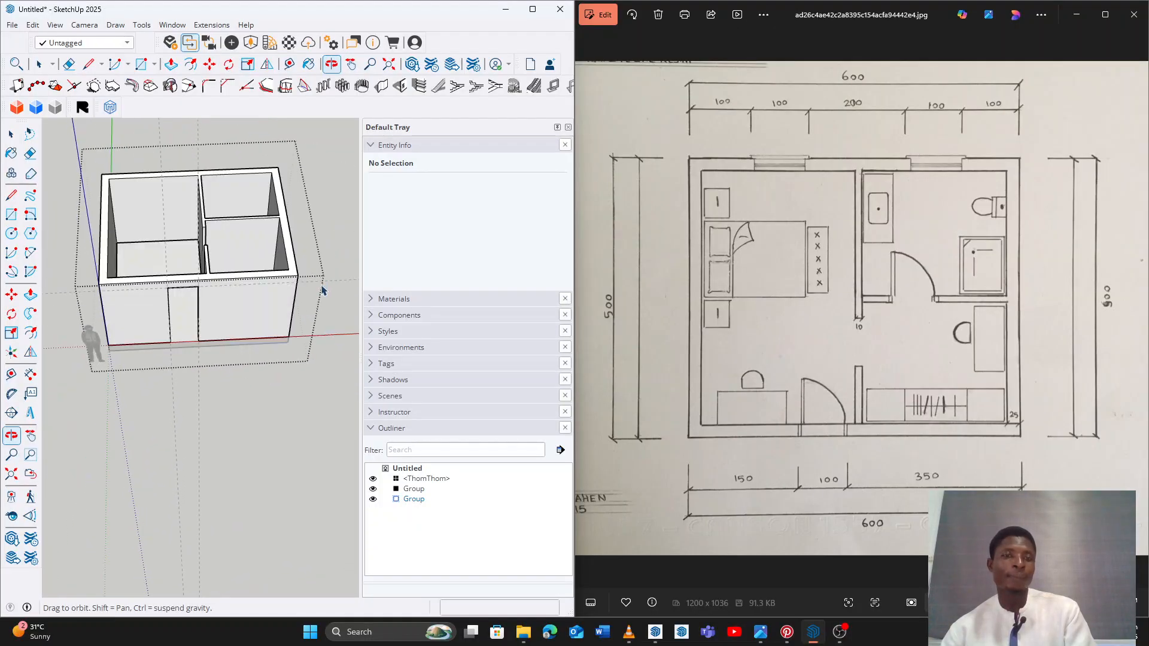
pyautogui.press('space')
pyautogui.scroll(5, 268, 229)
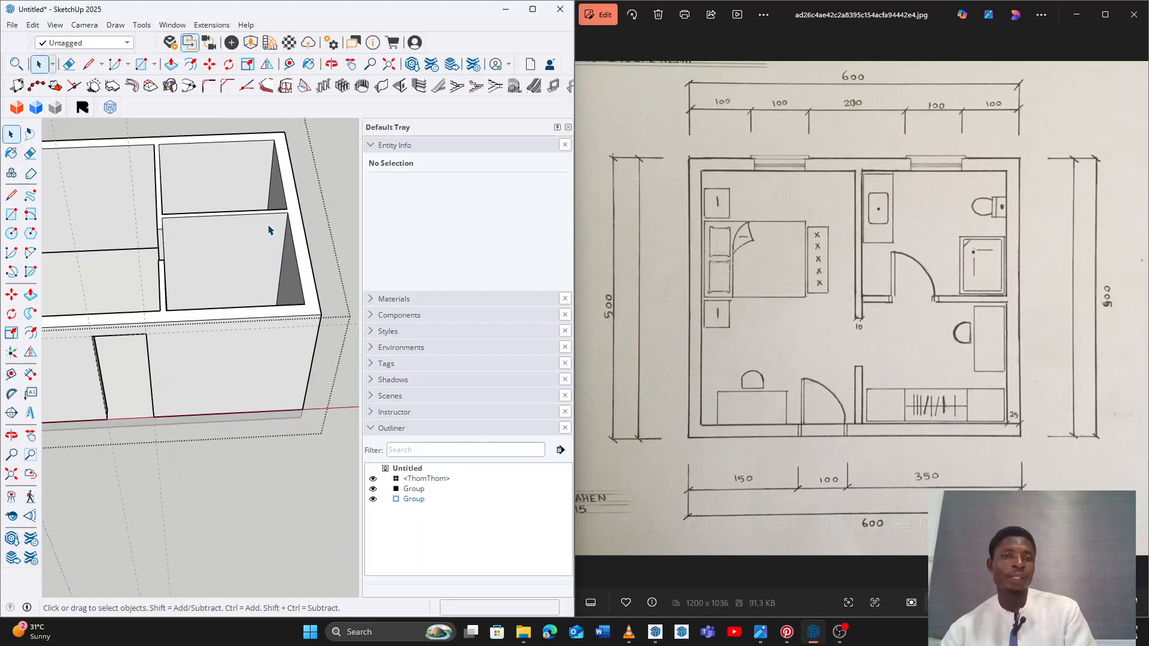
pyautogui.scroll(3, 269, 230)
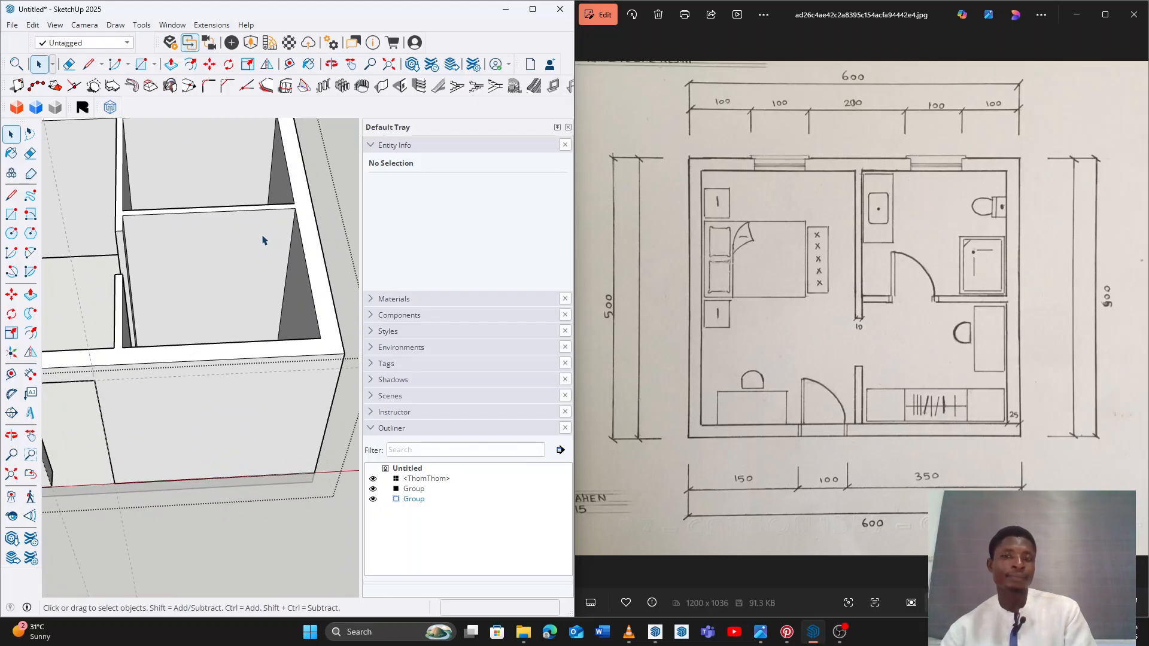
pyautogui.moveTo(263, 240); pyautogui.dragTo(216, 277, button='middle')
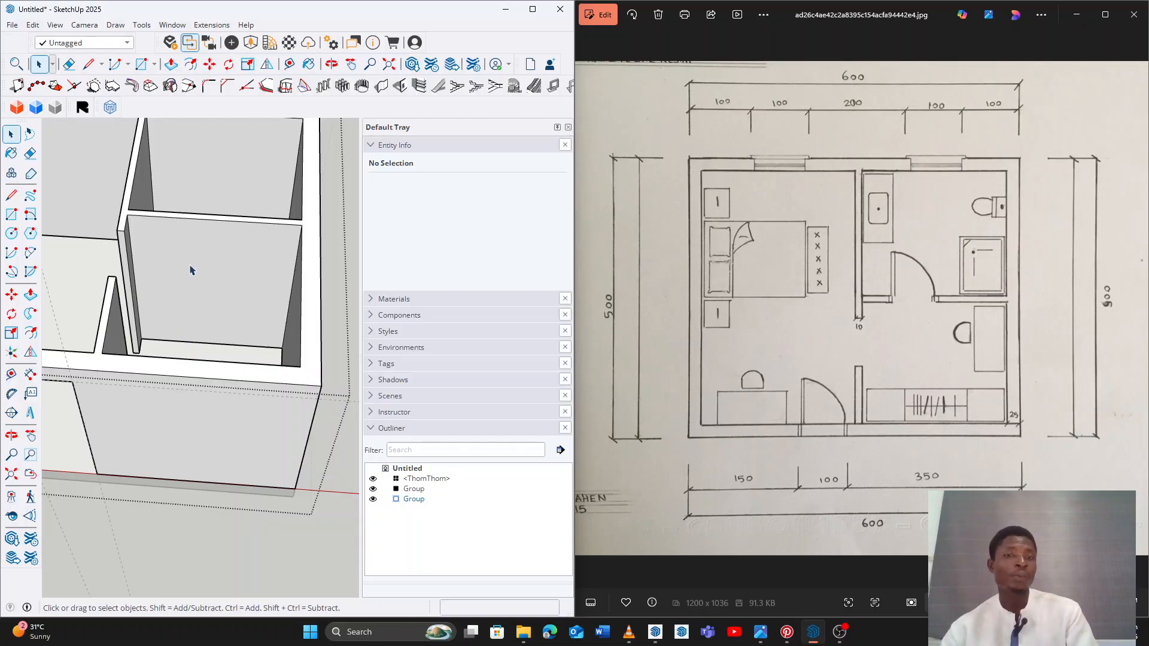
pyautogui.scroll(-2, 201, 294)
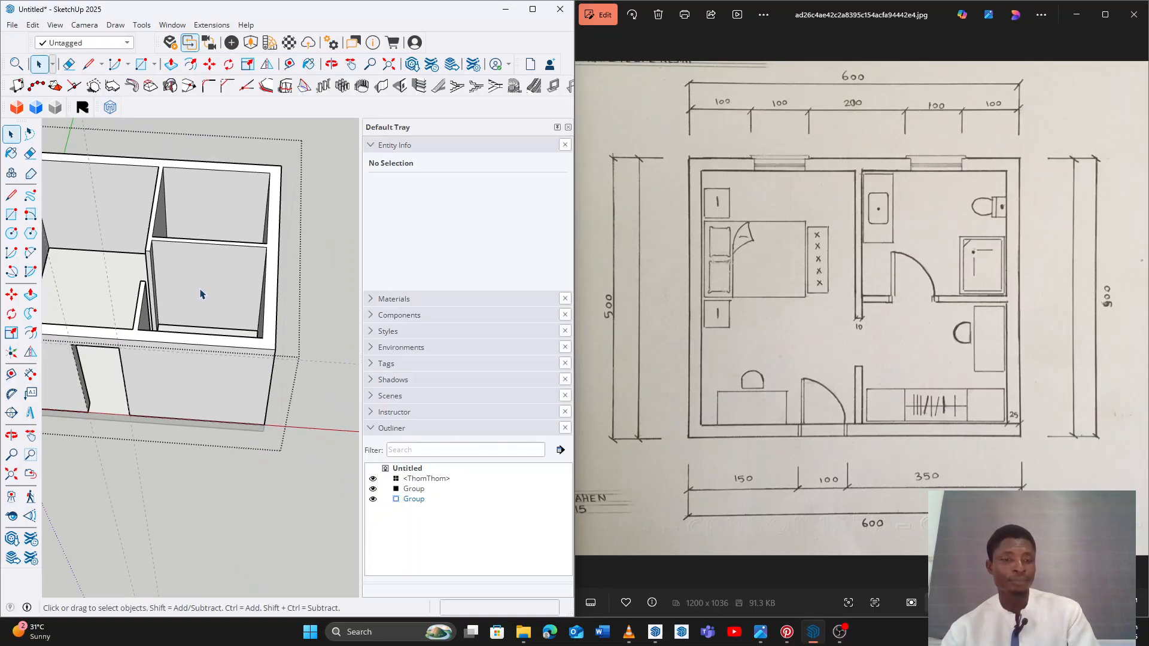
# Place a vertical guide on the bathroom partition, 50 cm from its corner with the lengthwise partition
pyautogui.press('t')
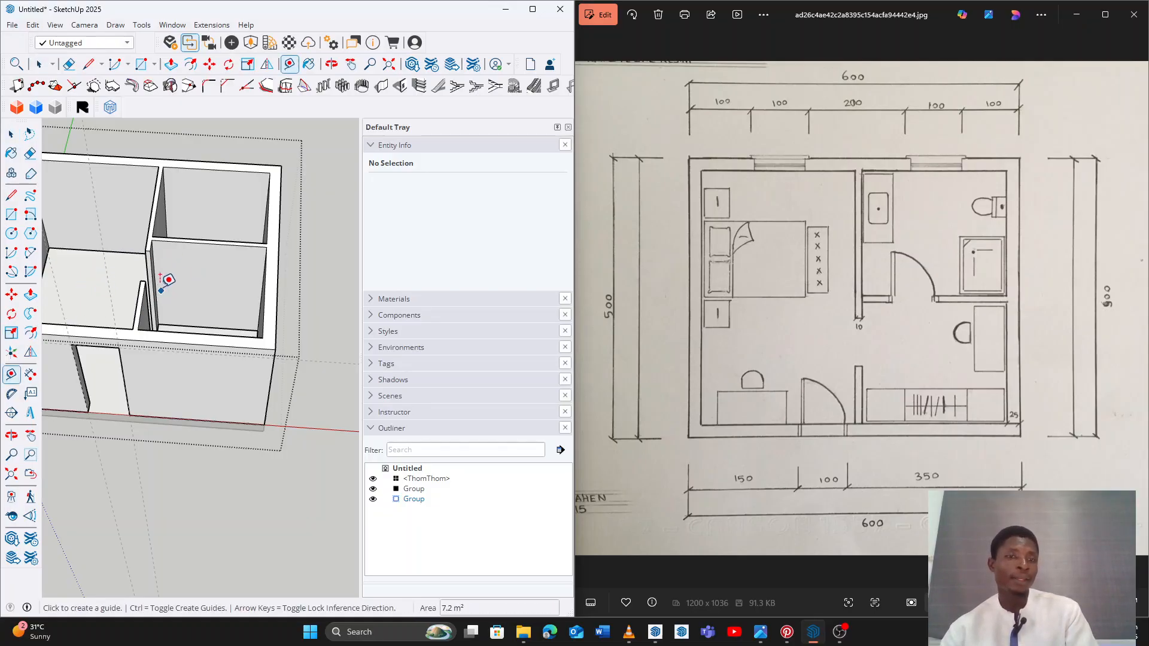
pyautogui.scroll(3, 166, 258)
pyautogui.moveTo(284, 300); pyautogui.dragTo(290, 301, button='middle')
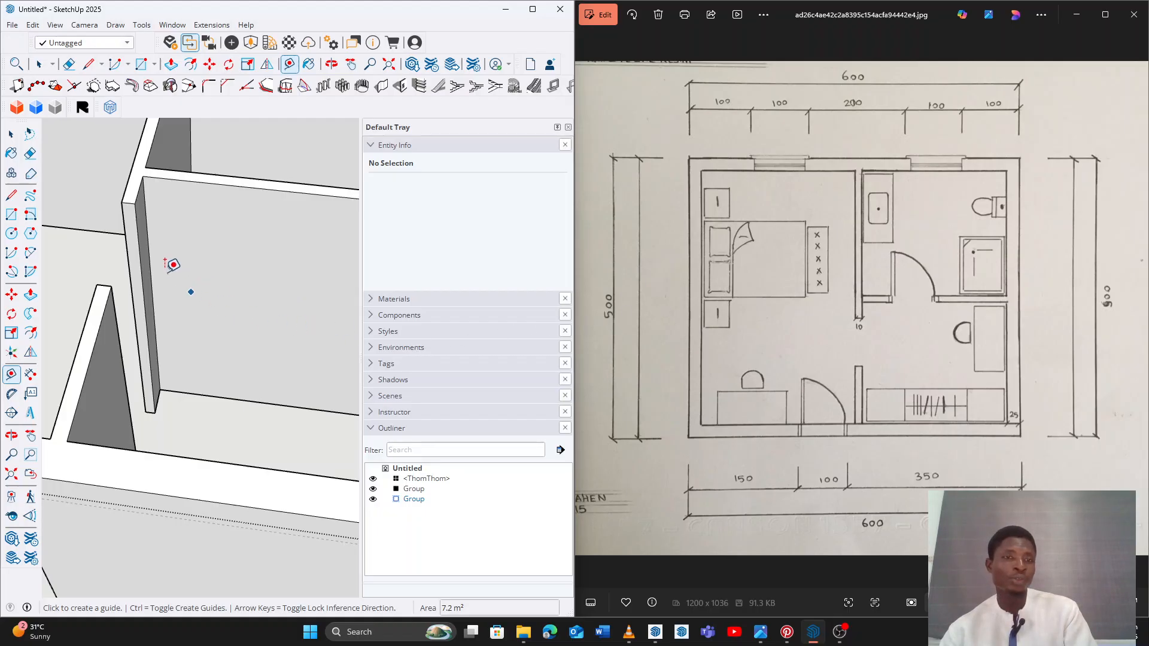
pyautogui.click(148, 233)
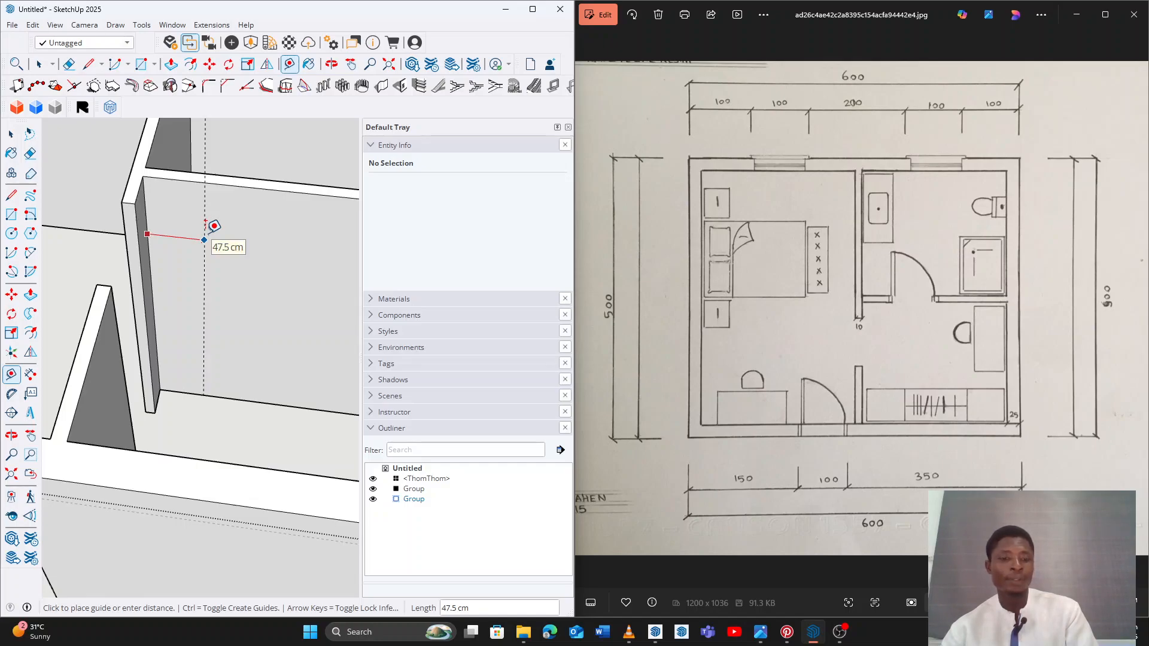
pyautogui.write('50')
pyautogui.press('Return')
# Place a second vertical guide on the bathroom partition, 95 cm from the first one, for the door width
pyautogui.scroll(-3, 226, 332)
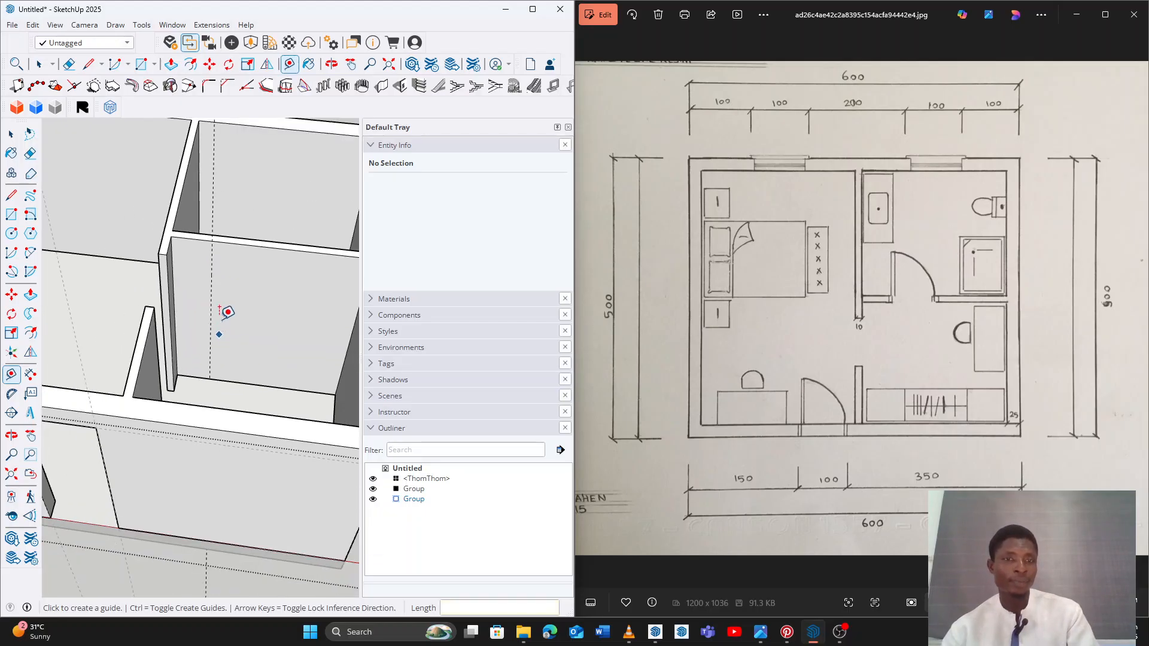
pyautogui.click(212, 270)
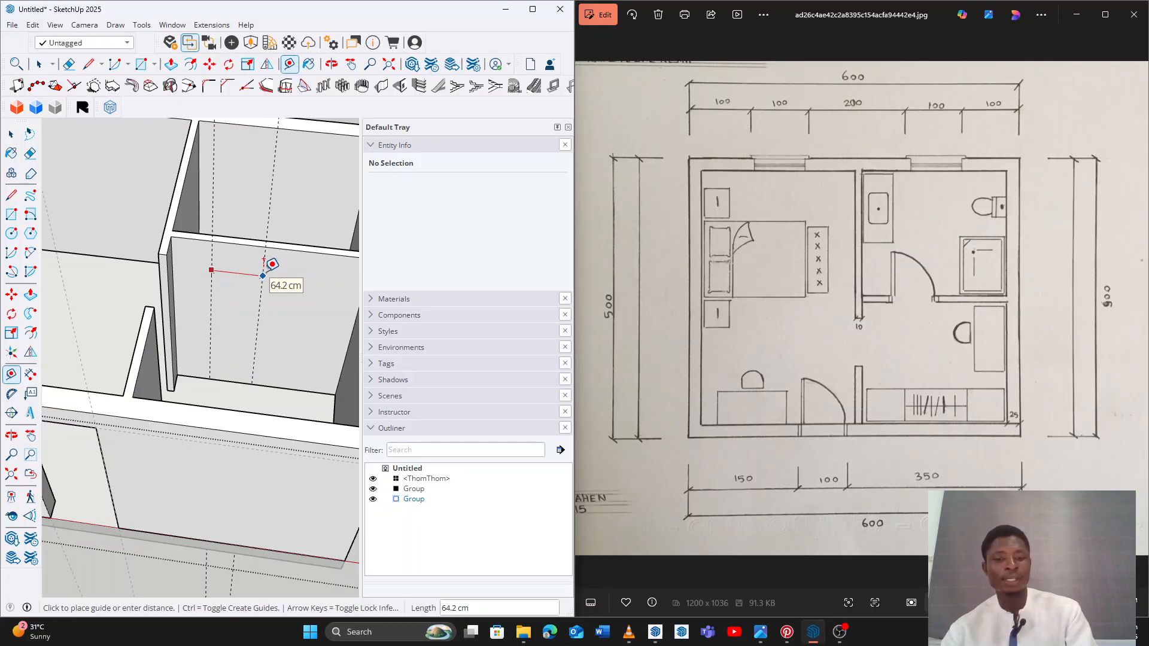
pyautogui.write('9')
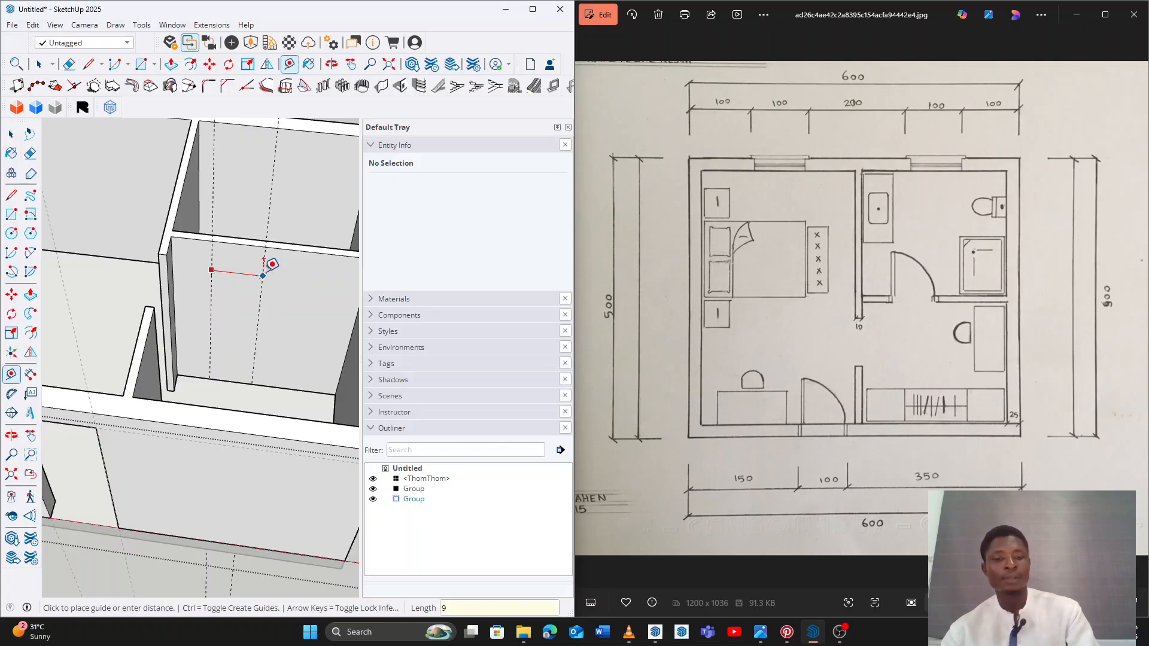
pyautogui.write('5')
pyautogui.press('Return')
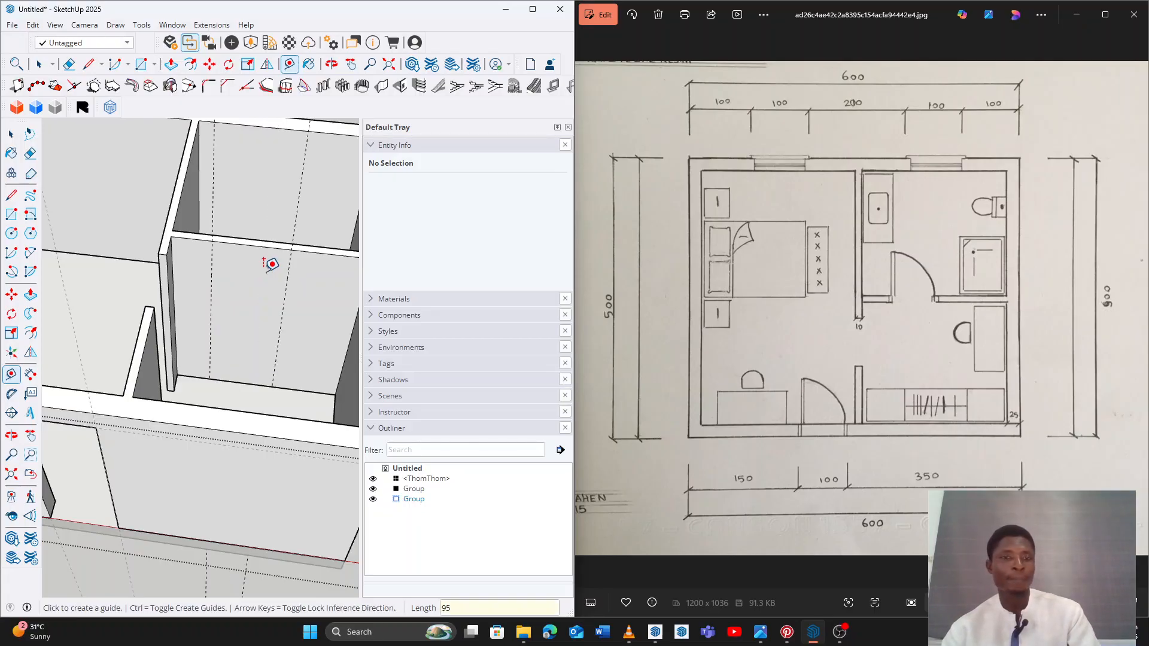
# Place a horizontal guide on the bathroom partition 270 cm above its base for the door height
pyautogui.moveTo(256, 328)
pyautogui.mouseDown(button='middle')
pyautogui.moveTo(241, 336)
pyautogui.moveTo(256, 338)
pyautogui.mouseUp(button='middle')
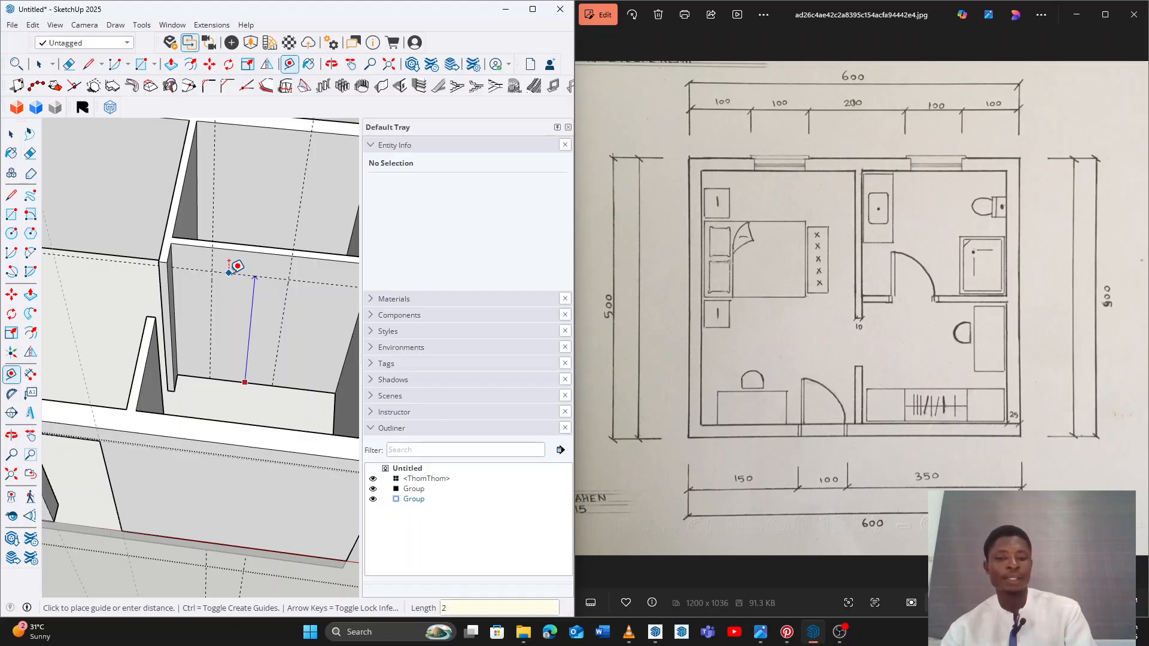
pyautogui.press('Escape')
pyautogui.moveTo(256, 323)
pyautogui.mouseDown(button='middle')
pyautogui.moveTo(332, 314)
pyautogui.moveTo(218, 298)
pyautogui.moveTo(213, 285)
pyautogui.moveTo(213, 329)
pyautogui.mouseUp(button='middle')
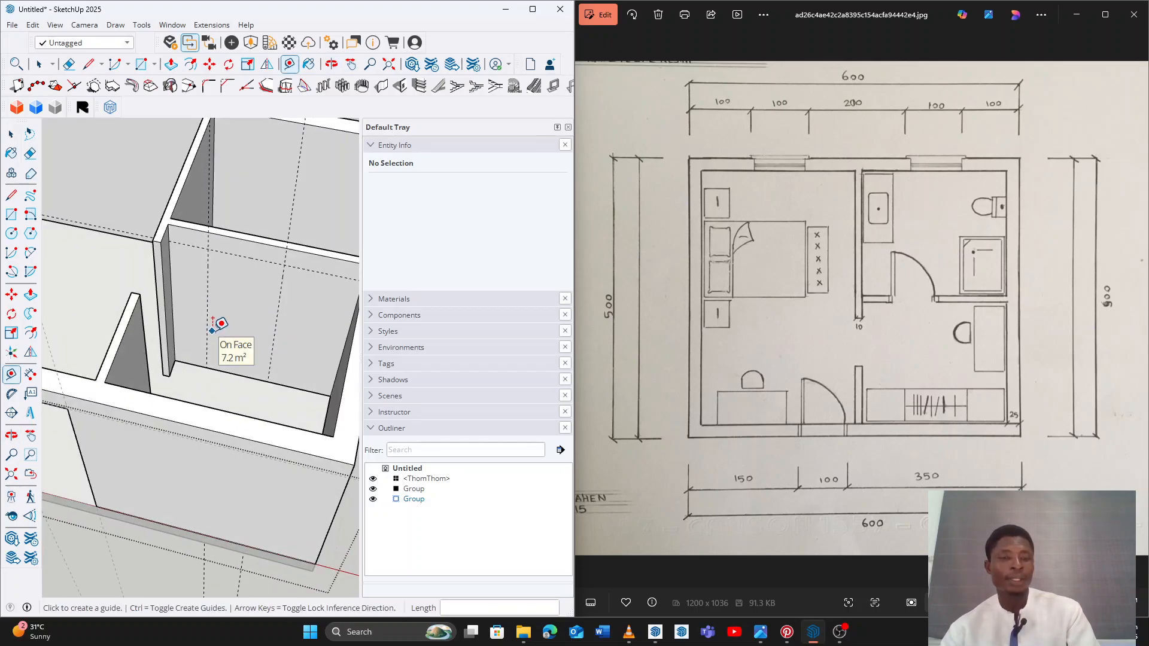
# Draw a 95 by 270 cm door rectangle between the guides on the bathroom partition and push it 10 cm through the wall
pyautogui.press('r')
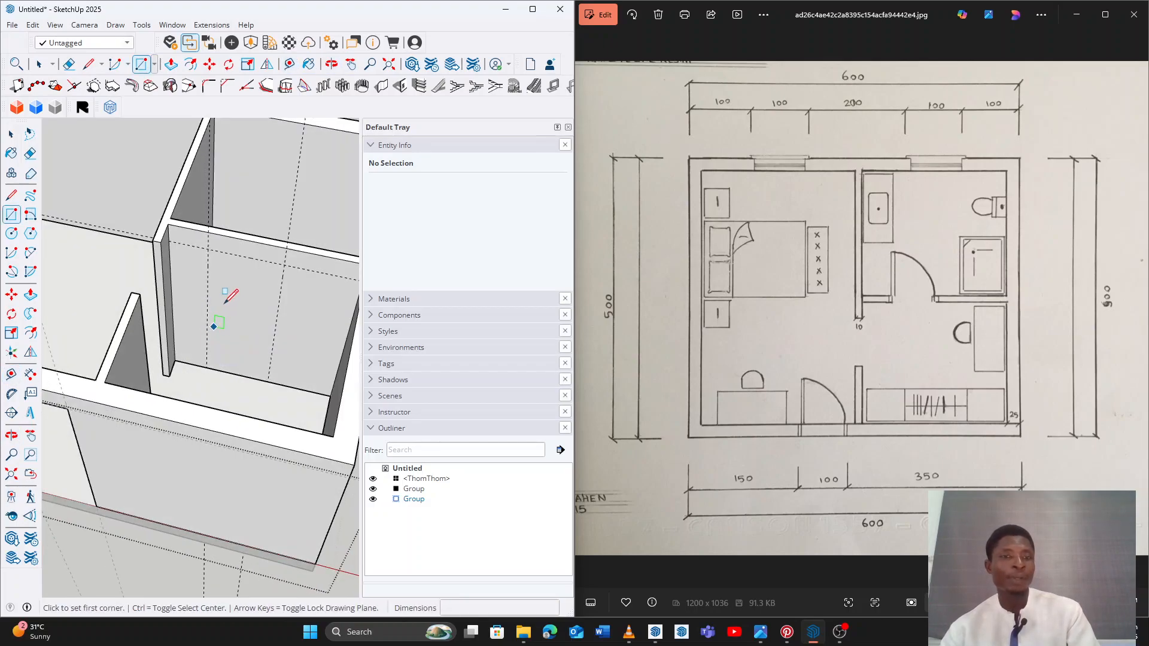
pyautogui.click(208, 248)
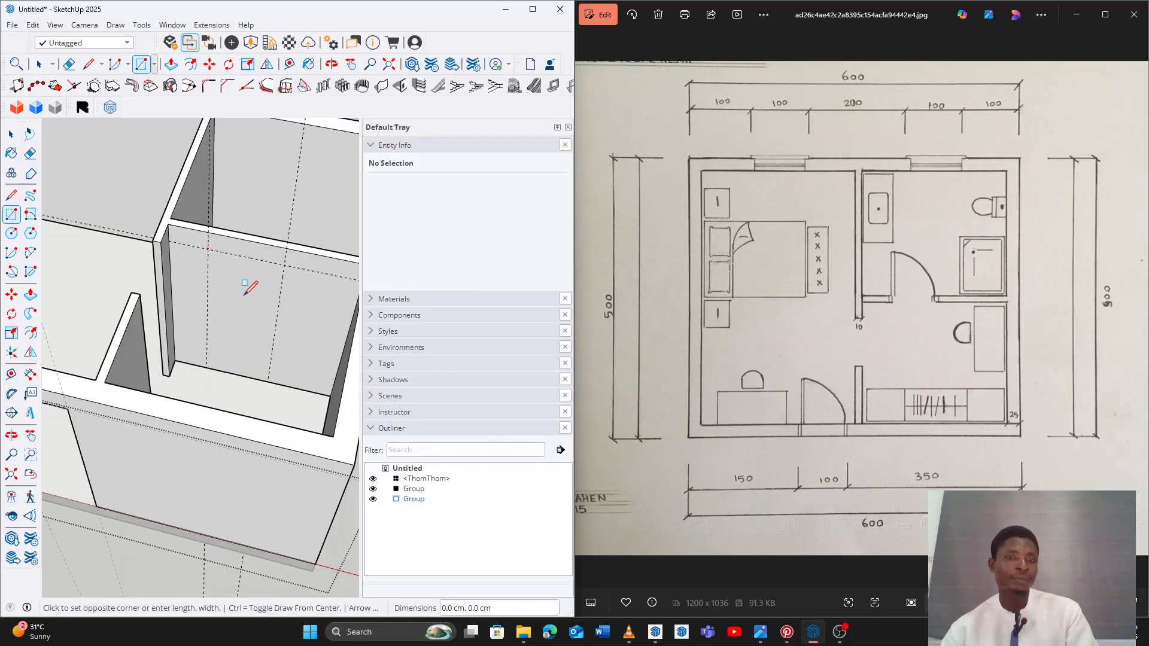
pyautogui.click(267, 380)
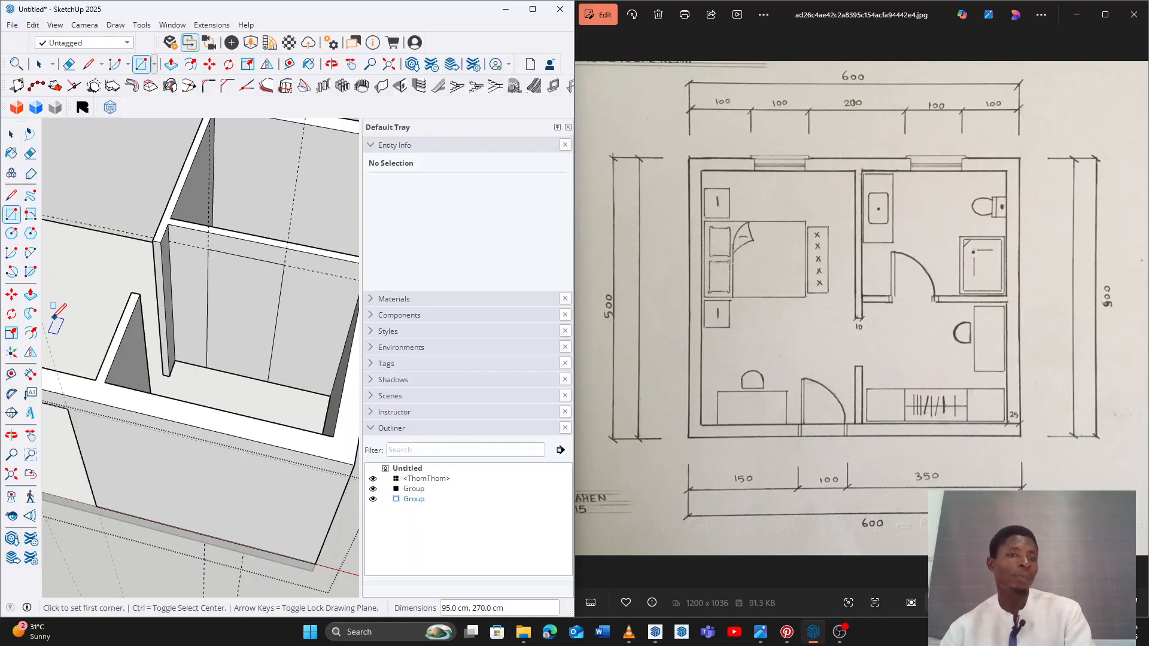
pyautogui.press('p')
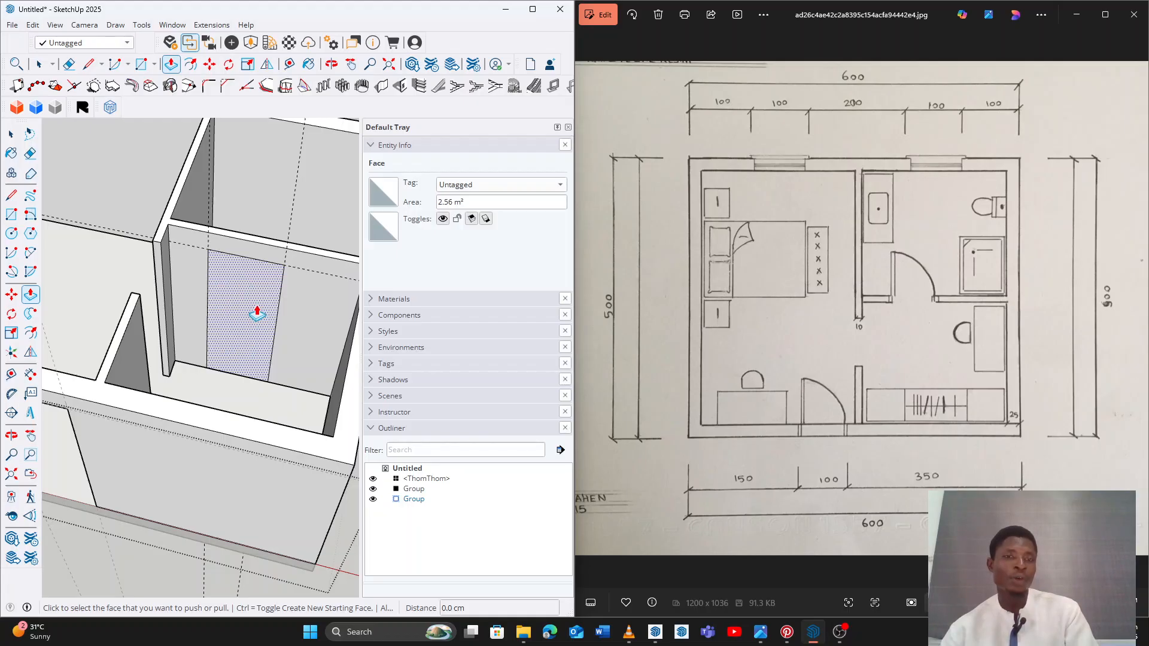
pyautogui.click(241, 346)
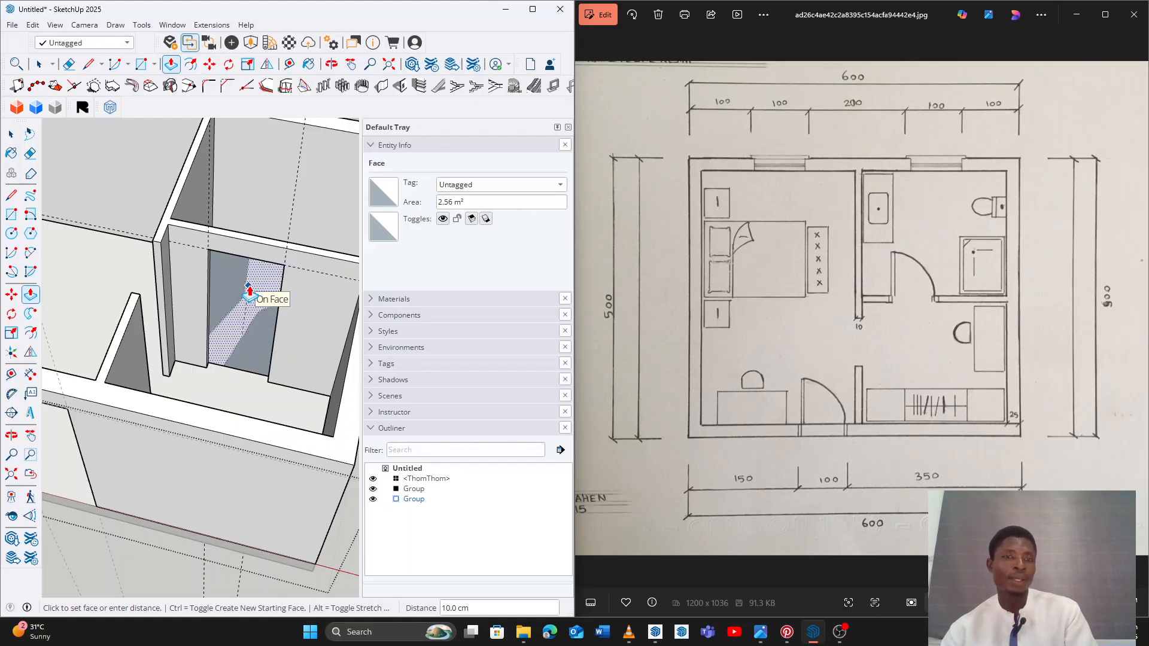
pyautogui.click(250, 293)
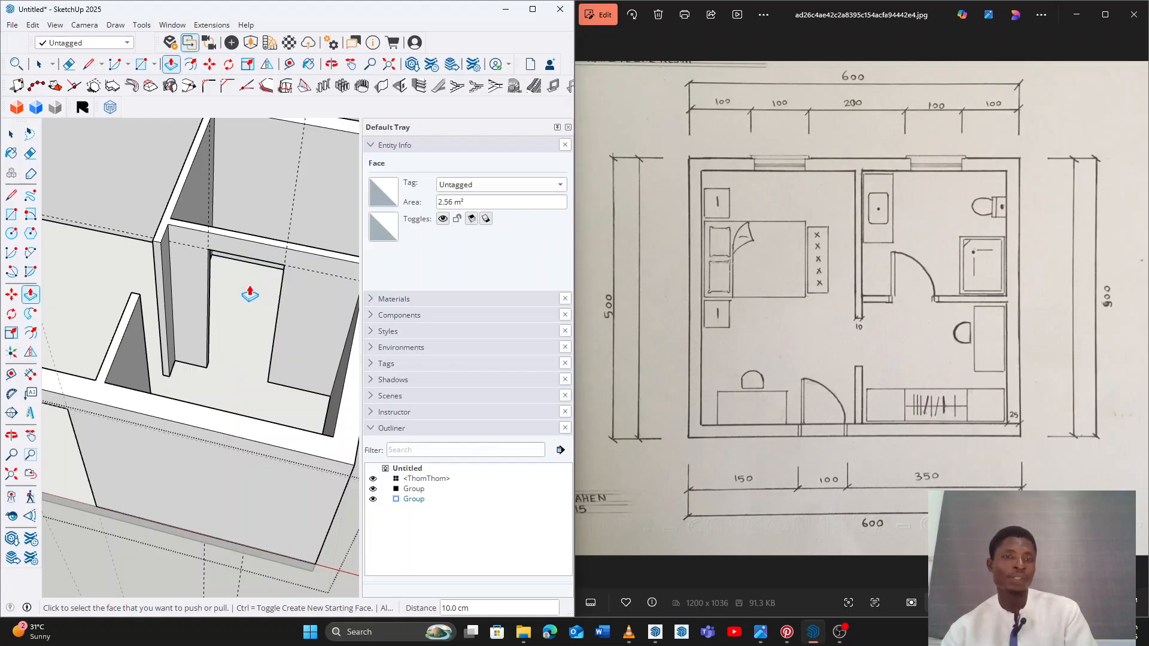
# Check the bathroom door opening from several angles and erase the guides used to lay it out
pyautogui.moveTo(248, 306); pyautogui.dragTo(217, 254, button='middle')
pyautogui.moveTo(261, 326); pyautogui.dragTo(154, 328, button='middle')
pyautogui.scroll(2, 240, 281)
pyautogui.moveTo(118, 424); pyautogui.dragTo(230, 370, button='middle')
pyautogui.scroll(-3, 157, 389)
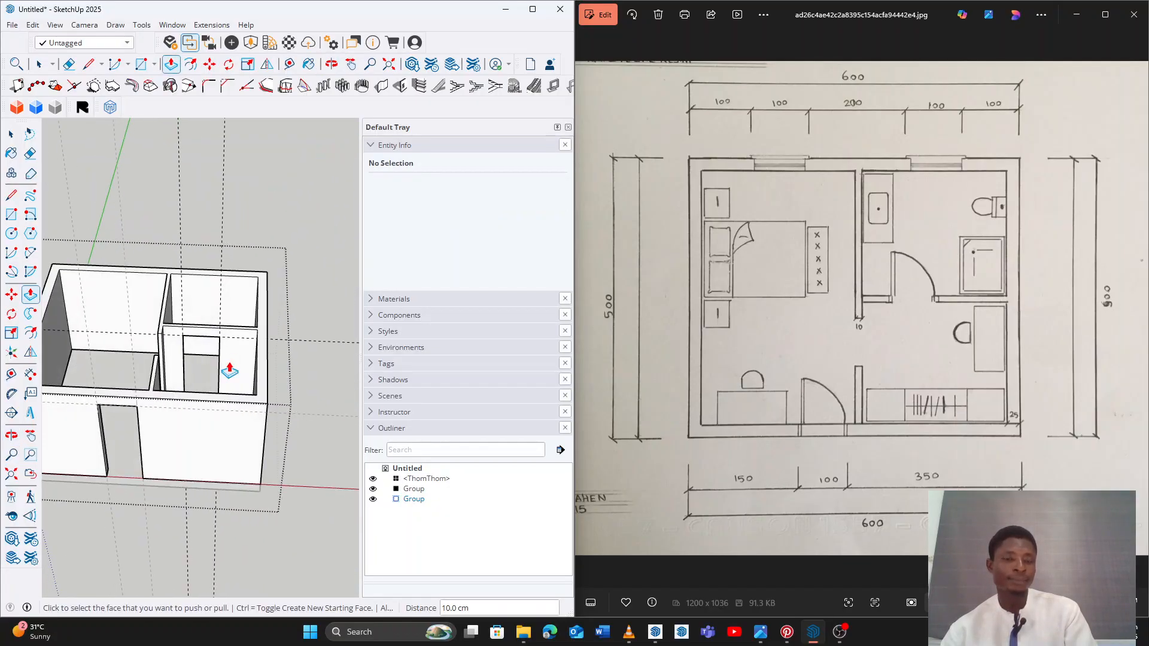
pyautogui.press('e')
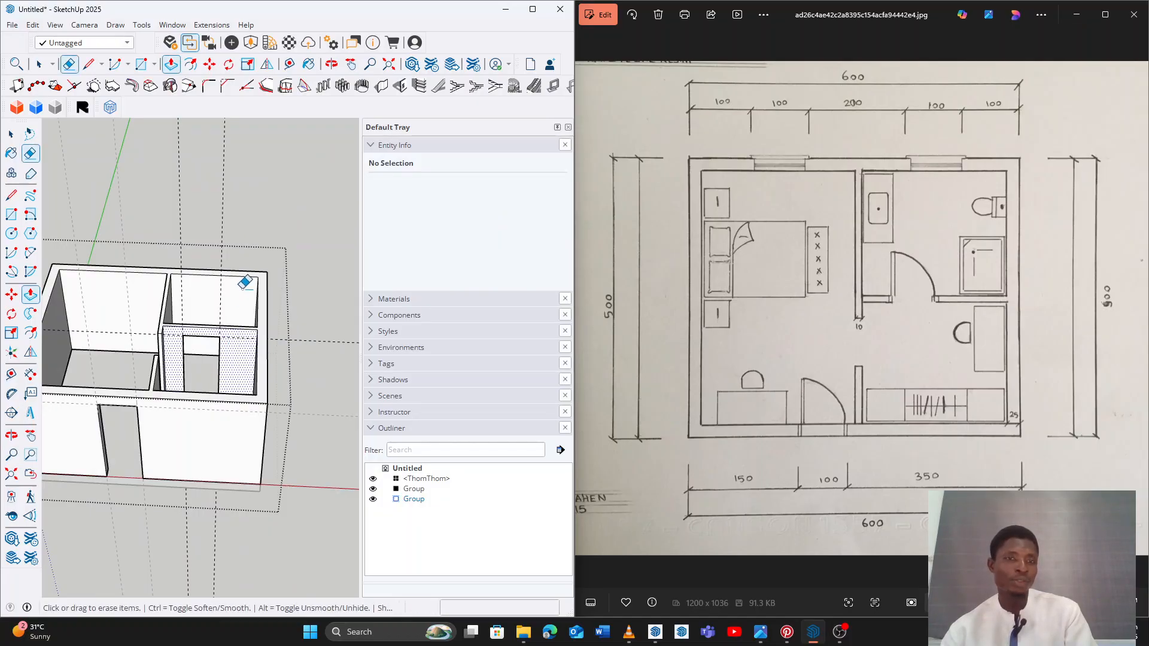
pyautogui.moveTo(137, 184); pyautogui.dragTo(253, 259)
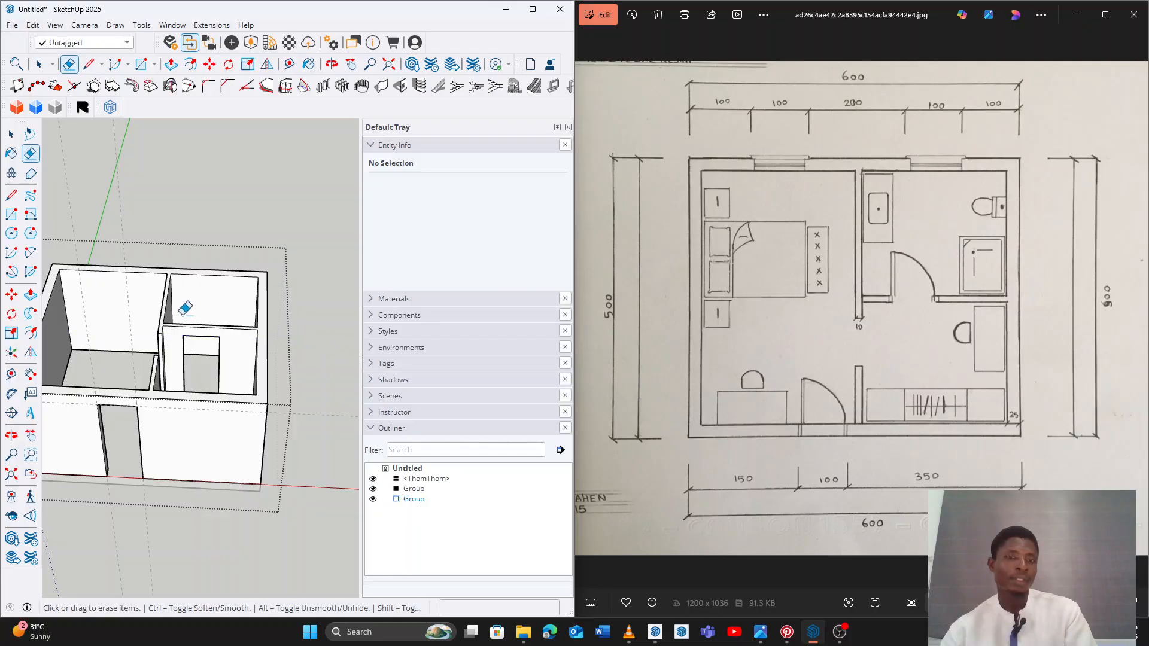
# Examine the house model from several sides and above, comparing the cut door openings and partitions with the plan
pyautogui.moveTo(157, 379); pyautogui.dragTo(258, 357, button='middle')
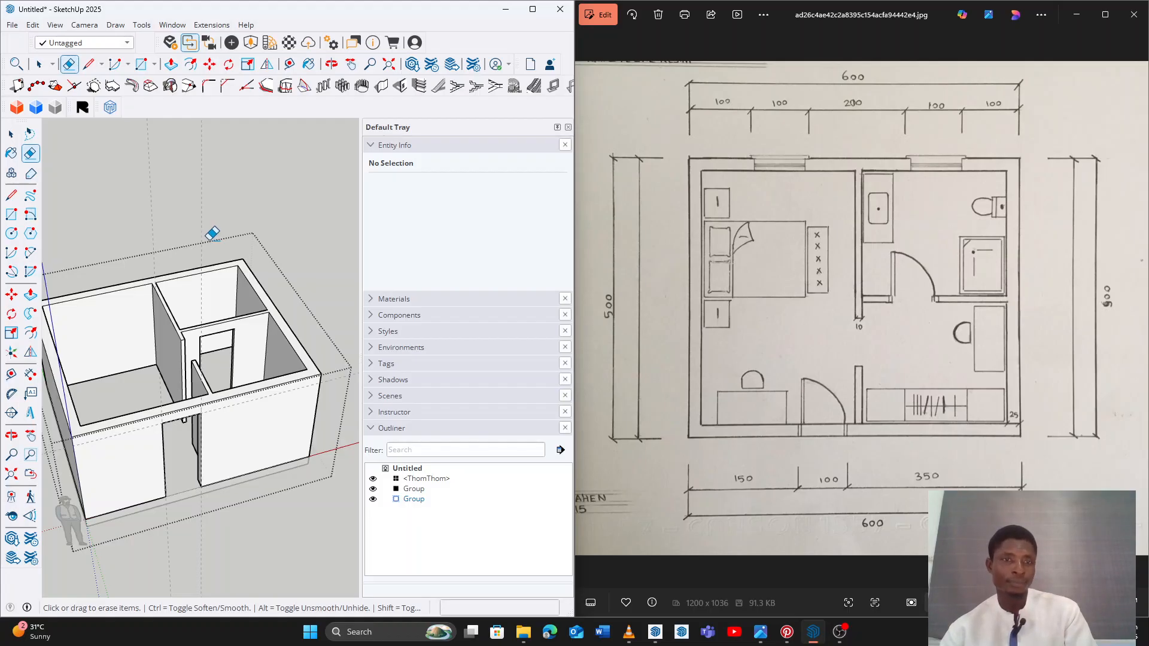
pyautogui.press('space')
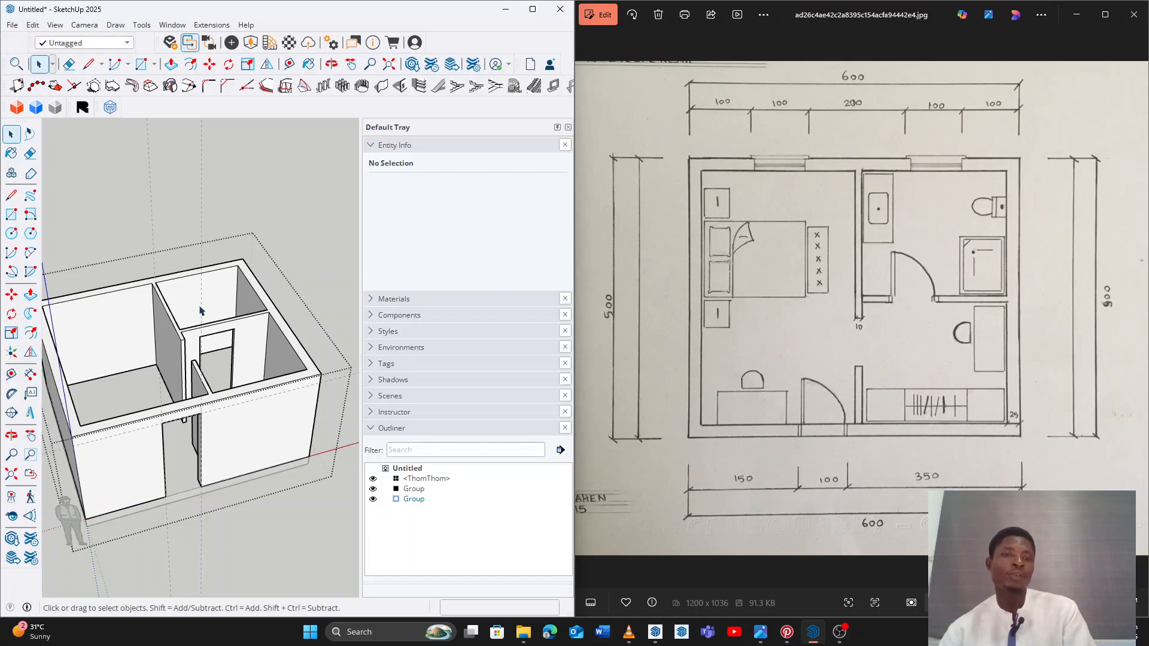
pyautogui.moveTo(152, 379); pyautogui.dragTo(167, 410, button='middle')
pyautogui.moveTo(249, 403)
pyautogui.mouseDown(button='middle')
pyautogui.moveTo(159, 410)
pyautogui.moveTo(283, 391)
pyautogui.moveTo(174, 410)
pyautogui.moveTo(270, 395)
pyautogui.moveTo(187, 367)
pyautogui.moveTo(200, 379)
pyautogui.moveTo(192, 431)
pyautogui.moveTo(267, 399)
pyautogui.mouseUp(button='middle')
pyautogui.press('space')
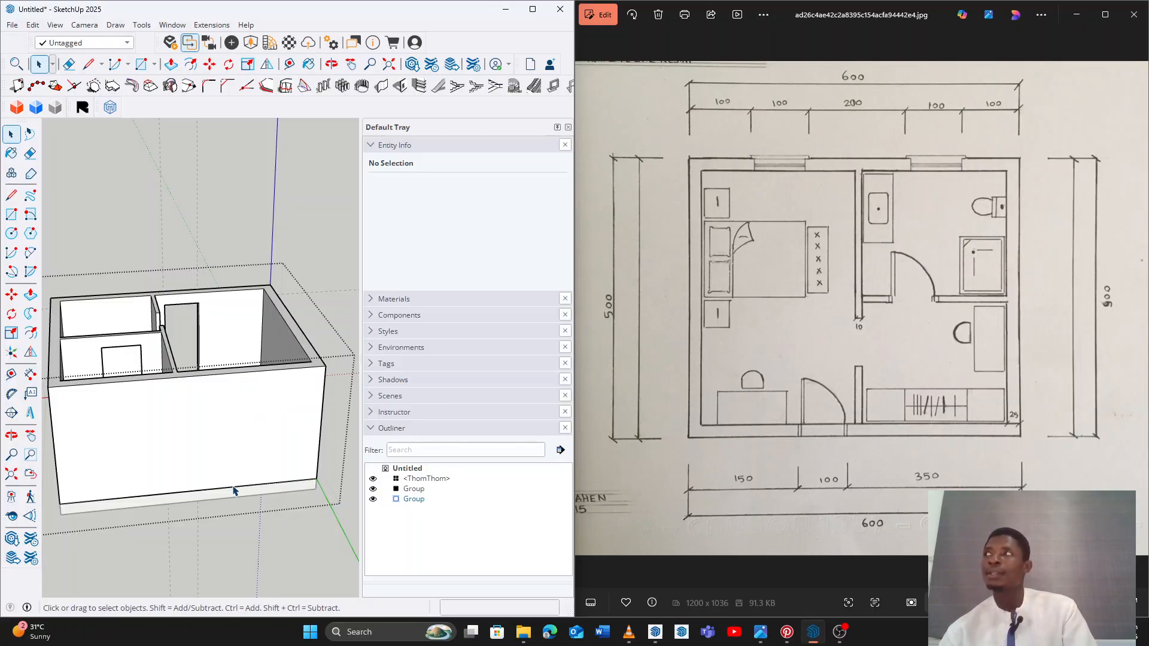
pyautogui.scroll(5, 234, 488)
pyautogui.moveTo(119, 519); pyautogui.dragTo(199, 366, button='middle')
pyautogui.moveTo(157, 291); pyautogui.dragTo(51, 455, button='middle')
pyautogui.moveTo(185, 400); pyautogui.dragTo(25, 438, button='middle')
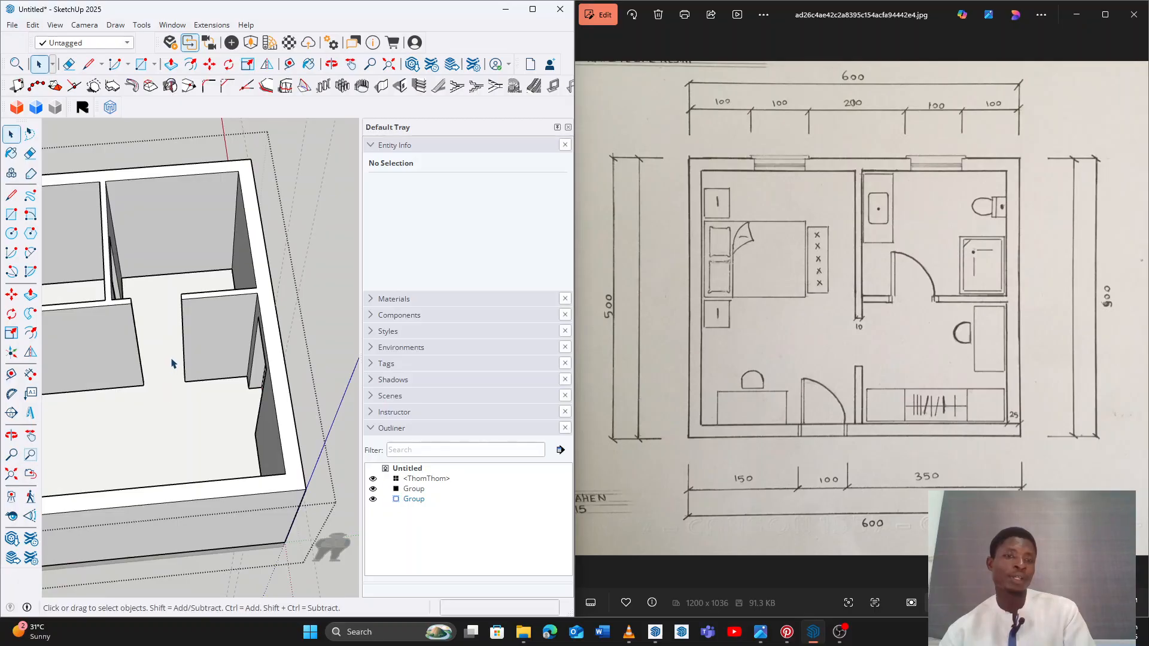
pyautogui.moveTo(159, 311); pyautogui.dragTo(110, 380, button='middle')
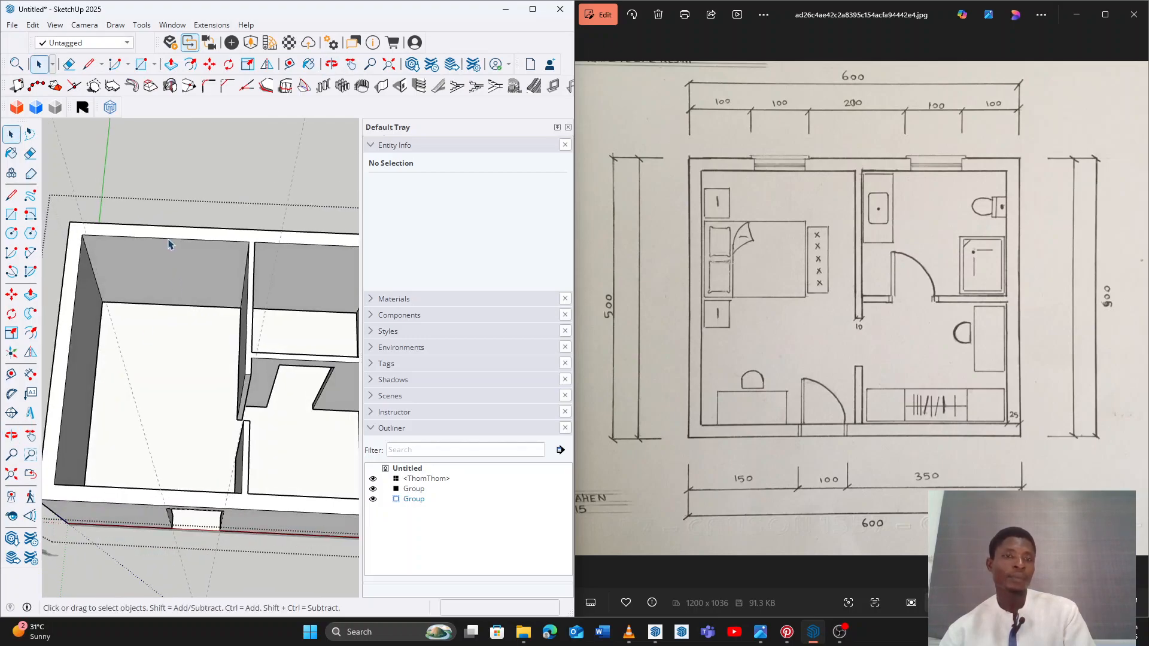
# Maximize the modelling window and place a horizontal guide on the bedroom's rear wall 90 cm above its base
pyautogui.scroll(3, 192, 273)
pyautogui.scroll(3, 192, 273)
pyautogui.moveTo(221, 410); pyautogui.dragTo(329, 338, button='middle')
pyautogui.moveTo(256, 444); pyautogui.dragTo(251, 362, button='middle')
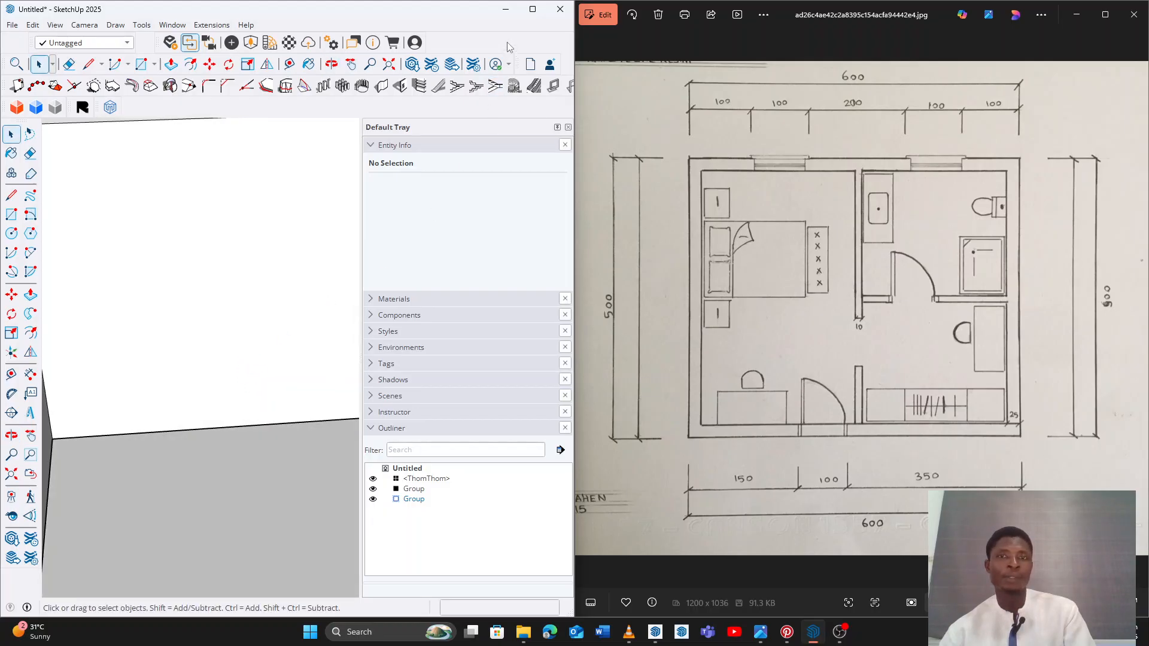
pyautogui.click(532, 9)
pyautogui.scroll(-3, 423, 389)
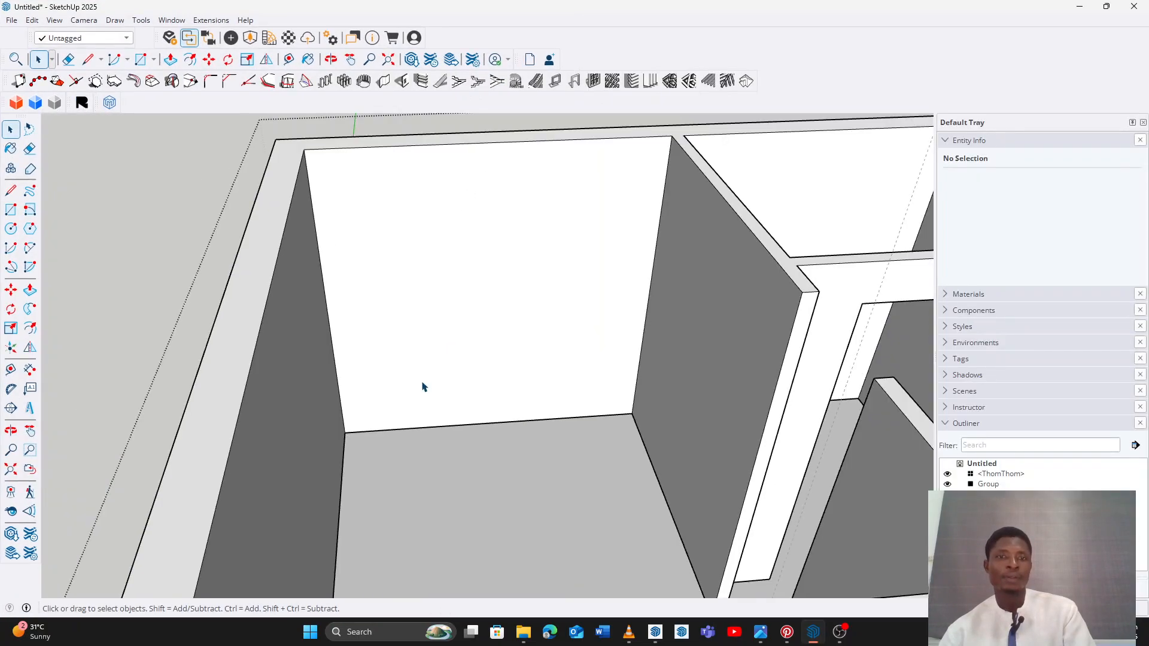
pyautogui.moveTo(490, 384)
pyautogui.mouseDown(button='middle')
pyautogui.moveTo(512, 379)
pyautogui.moveTo(478, 376)
pyautogui.mouseUp(button='middle')
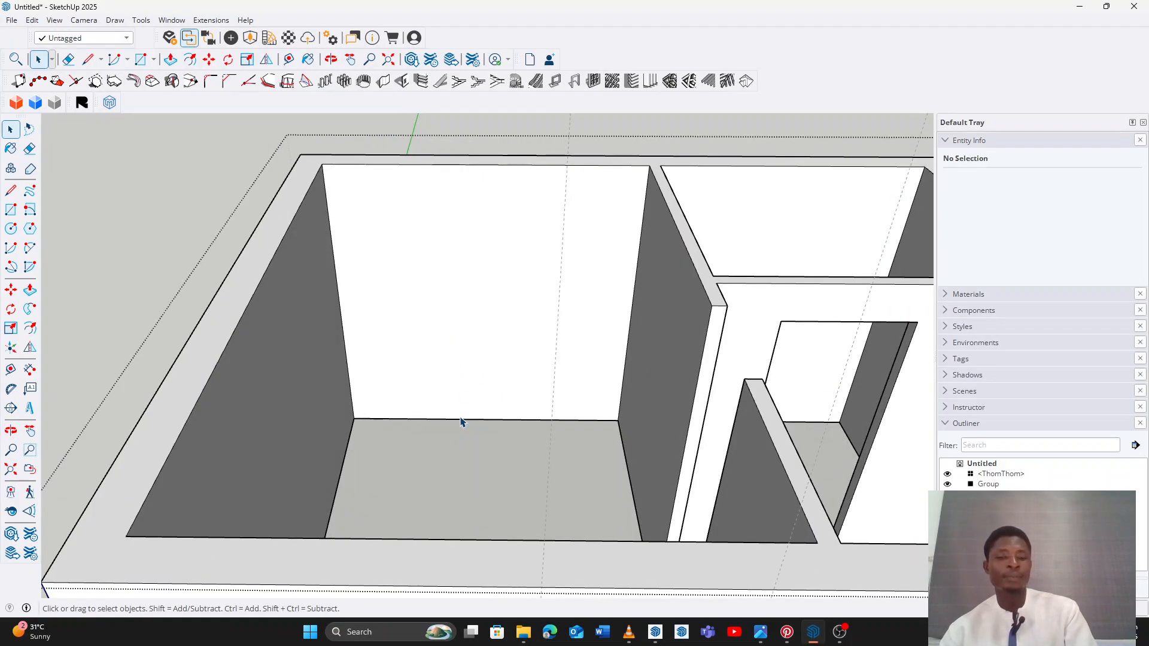
pyautogui.press('t')
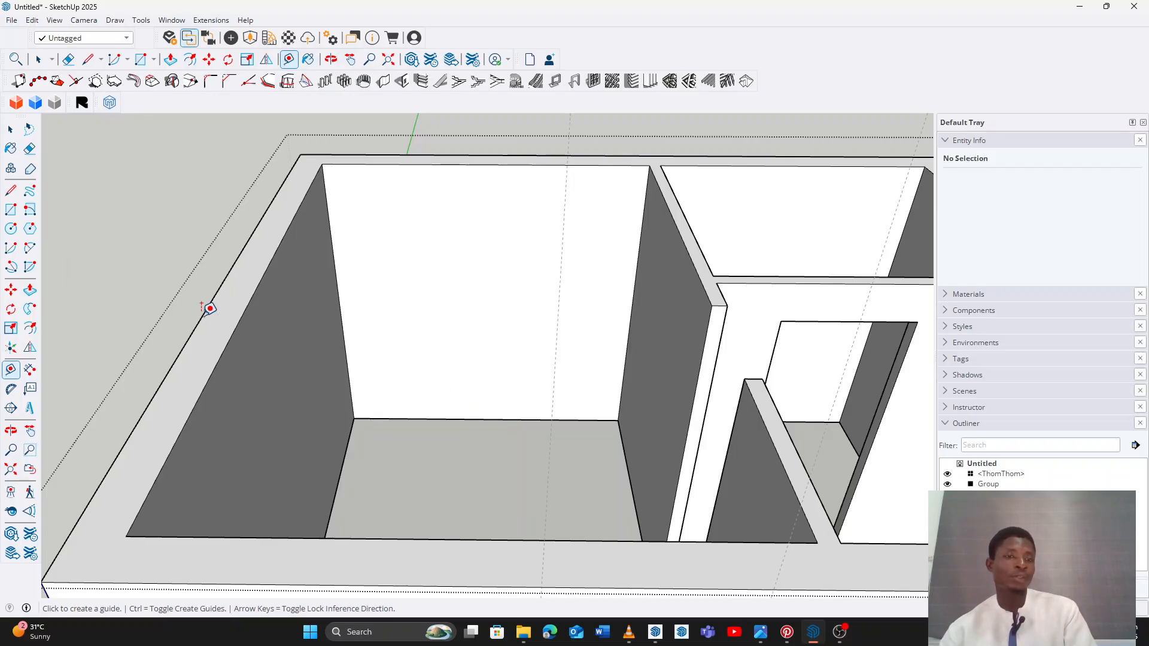
pyautogui.click(485, 418)
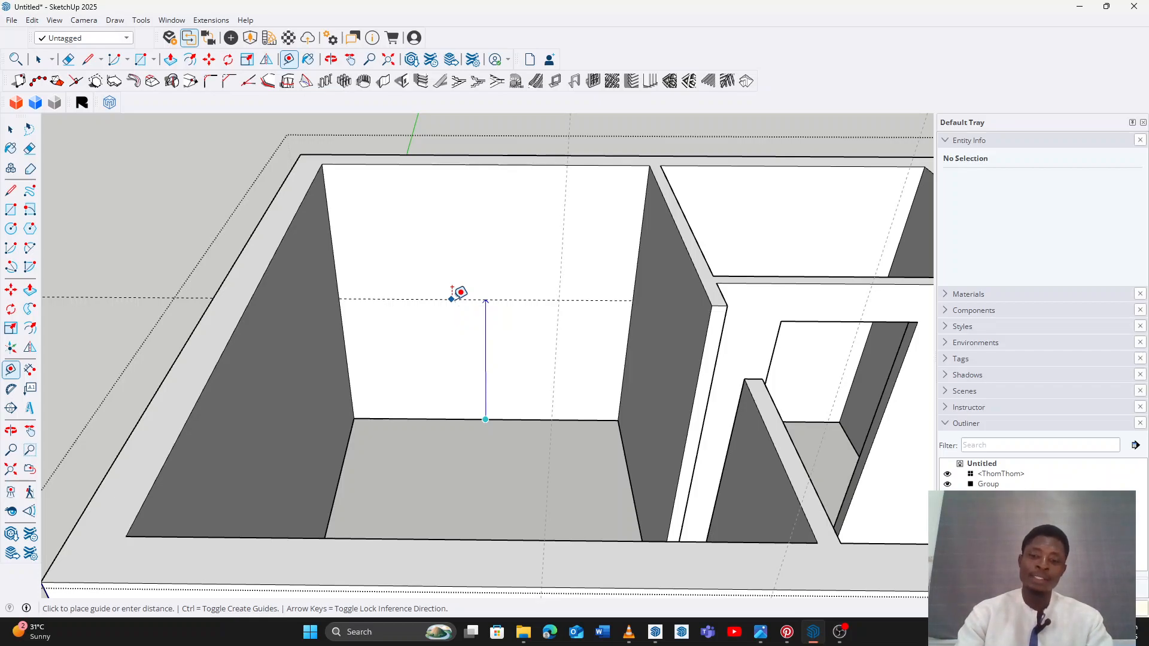
pyautogui.write('90')
pyautogui.press('Return')
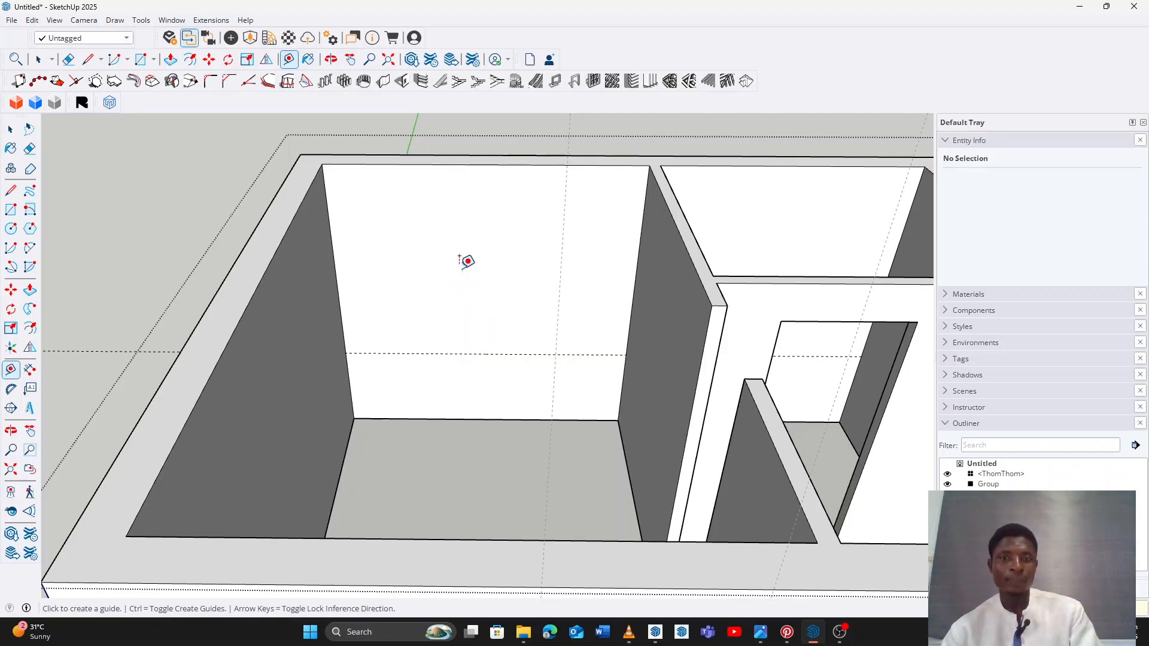
# Place a second horizontal guide on the bedroom's rear wall 150 cm above the first for the window height
pyautogui.click(468, 354)
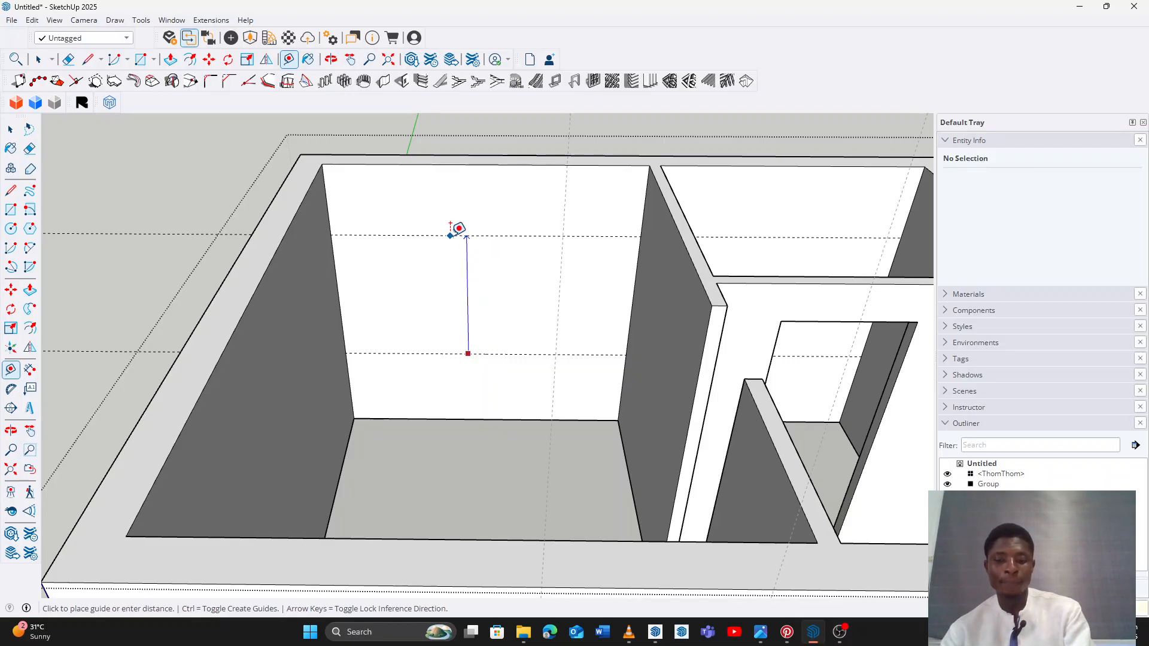
pyautogui.click(451, 225)
pyautogui.click(387, 292)
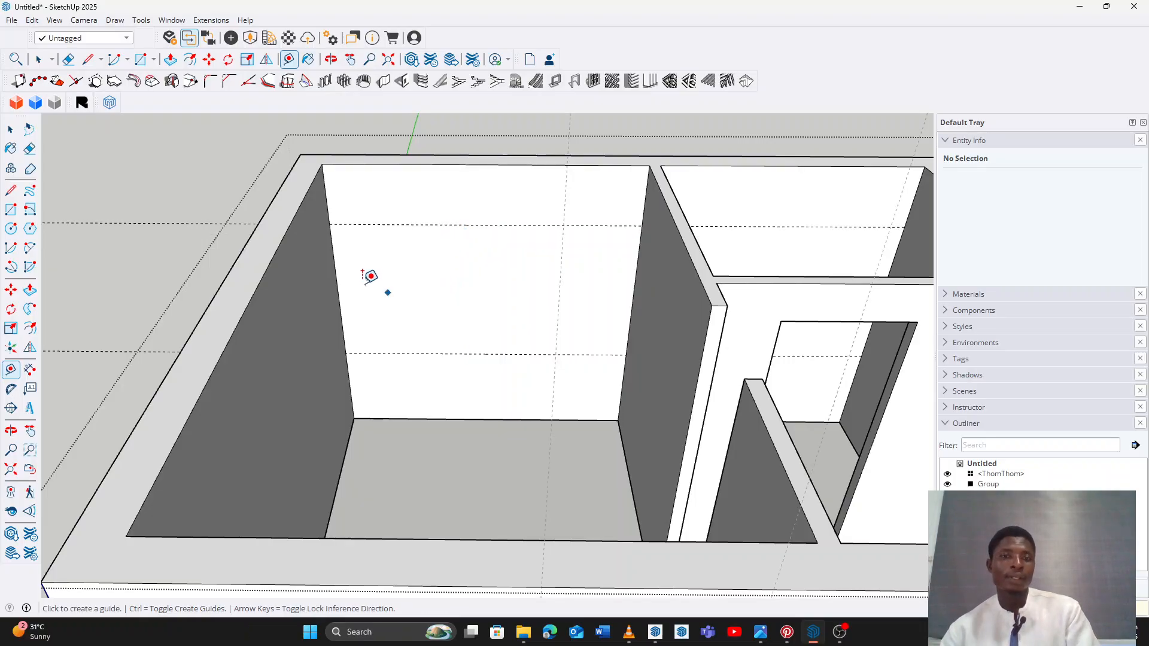
# Place two vertical guides on the bedroom's rear wall, one about 80 cm from the outer side wall and another 150 cm further
pyautogui.click(333, 251)
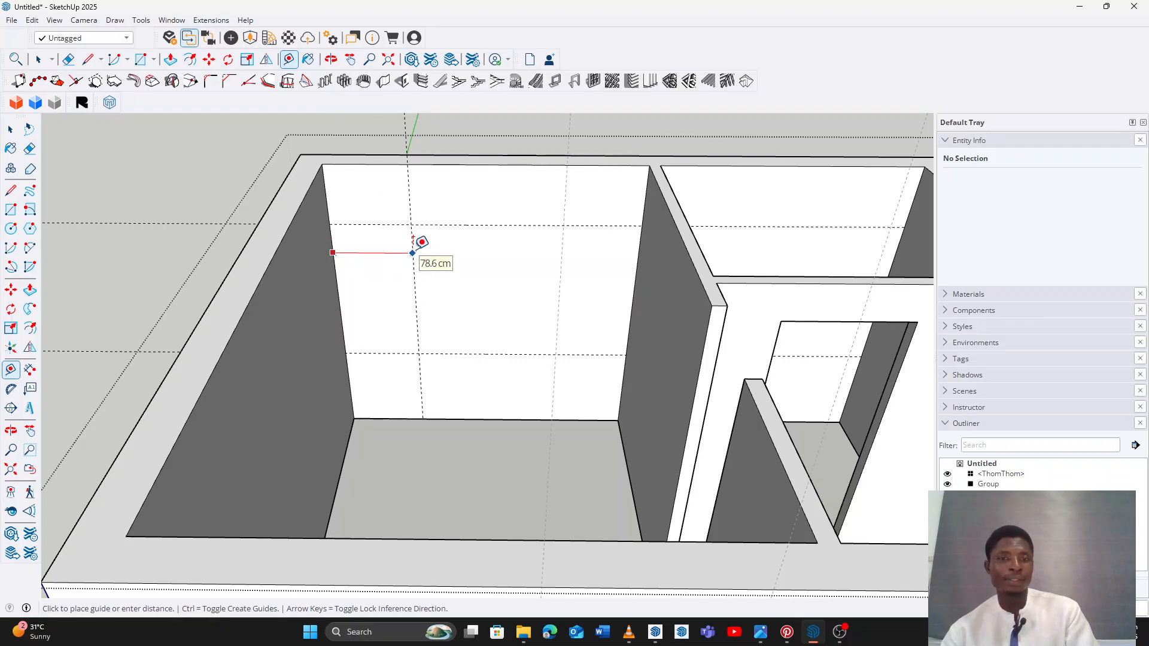
pyautogui.click(414, 240)
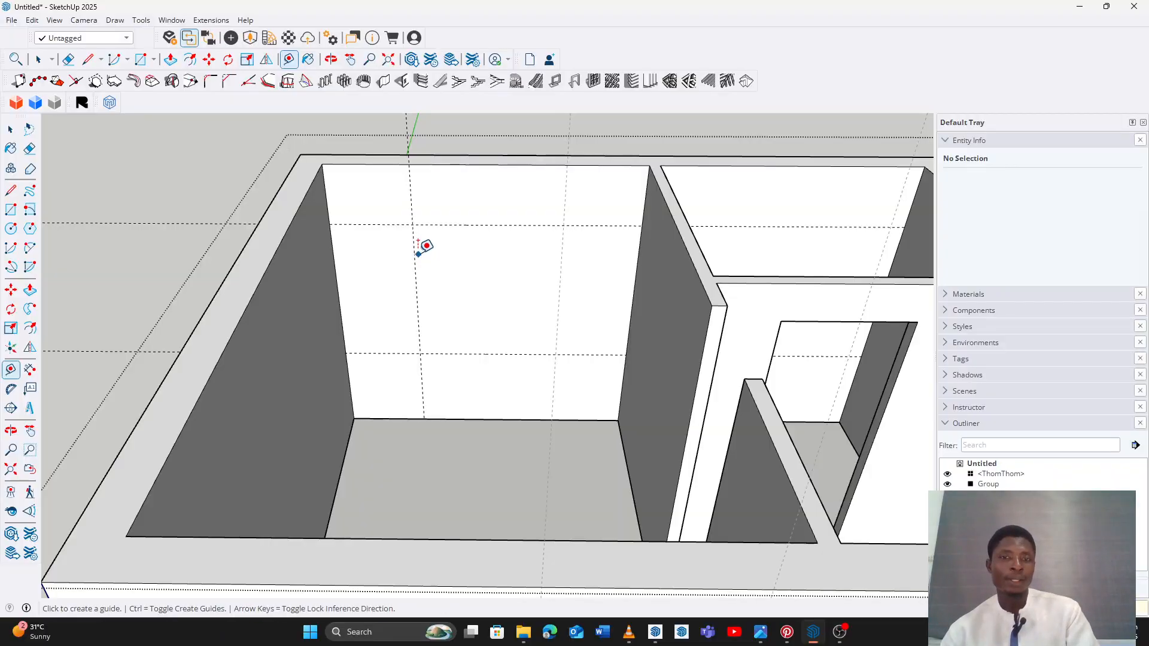
pyautogui.click(413, 244)
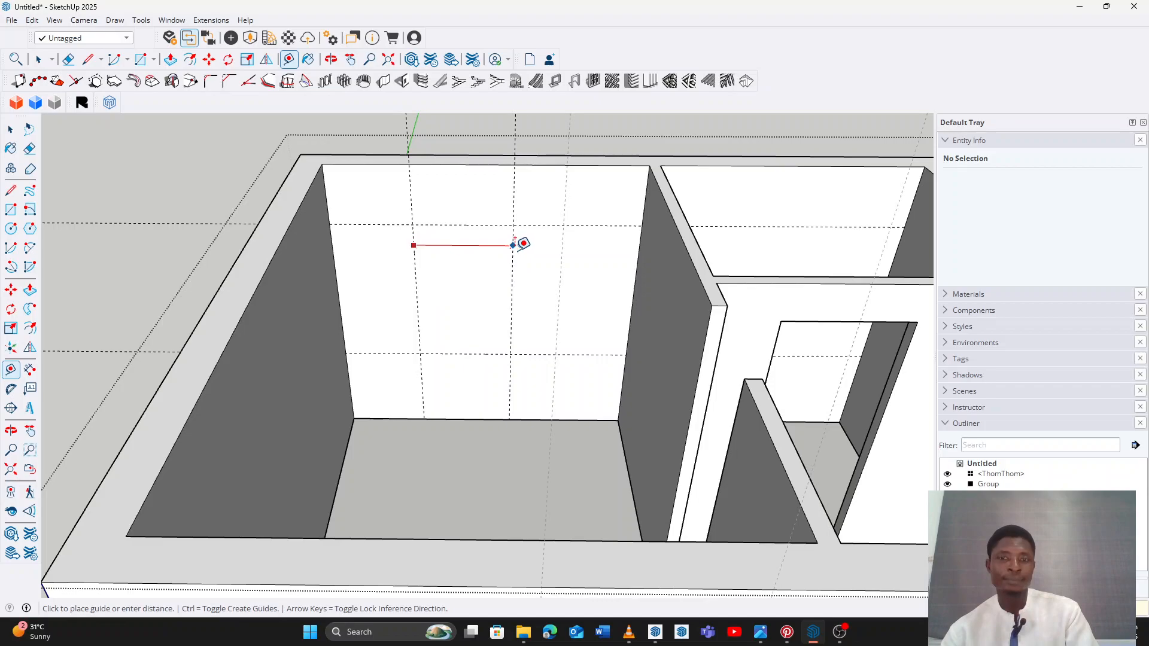
pyautogui.click(565, 208)
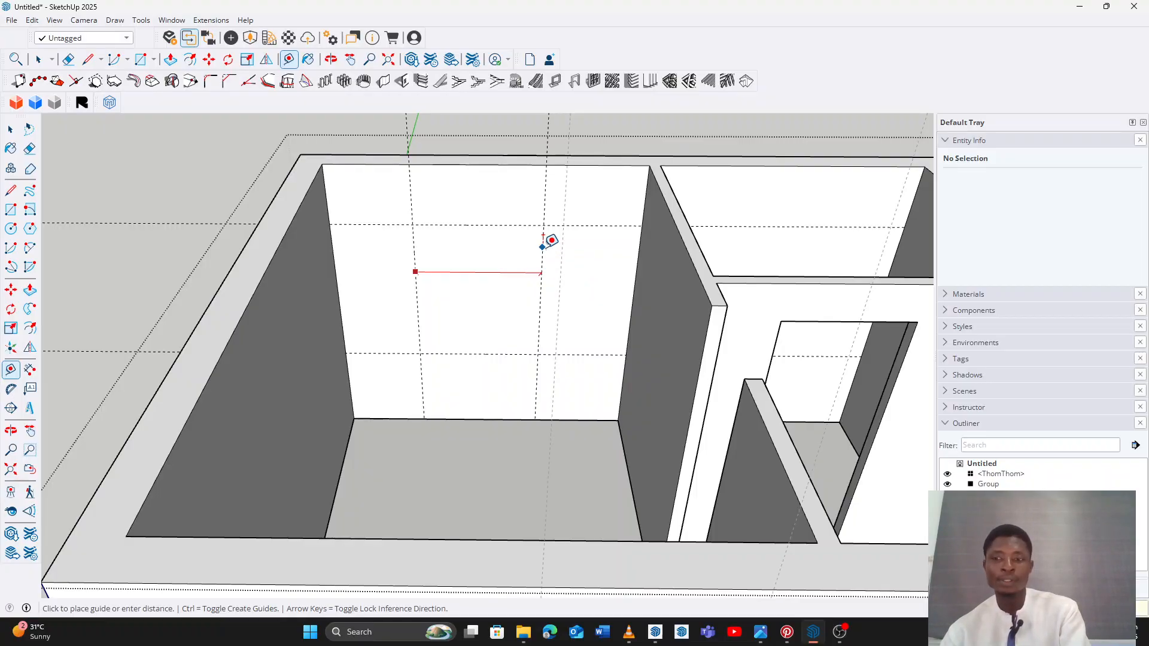
pyautogui.press('Return')
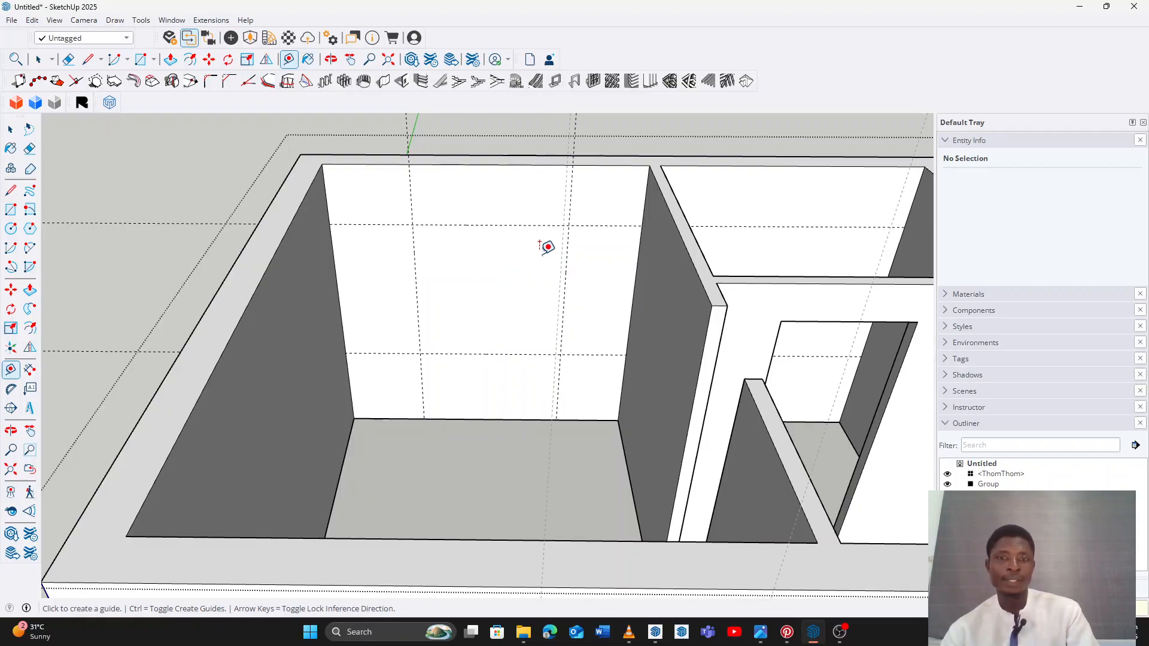
# Draw a 150 by 150 cm window rectangle between the guides on the bedroom's rear wall and push it through the wall
pyautogui.moveTo(513, 353); pyautogui.dragTo(537, 362, button='middle')
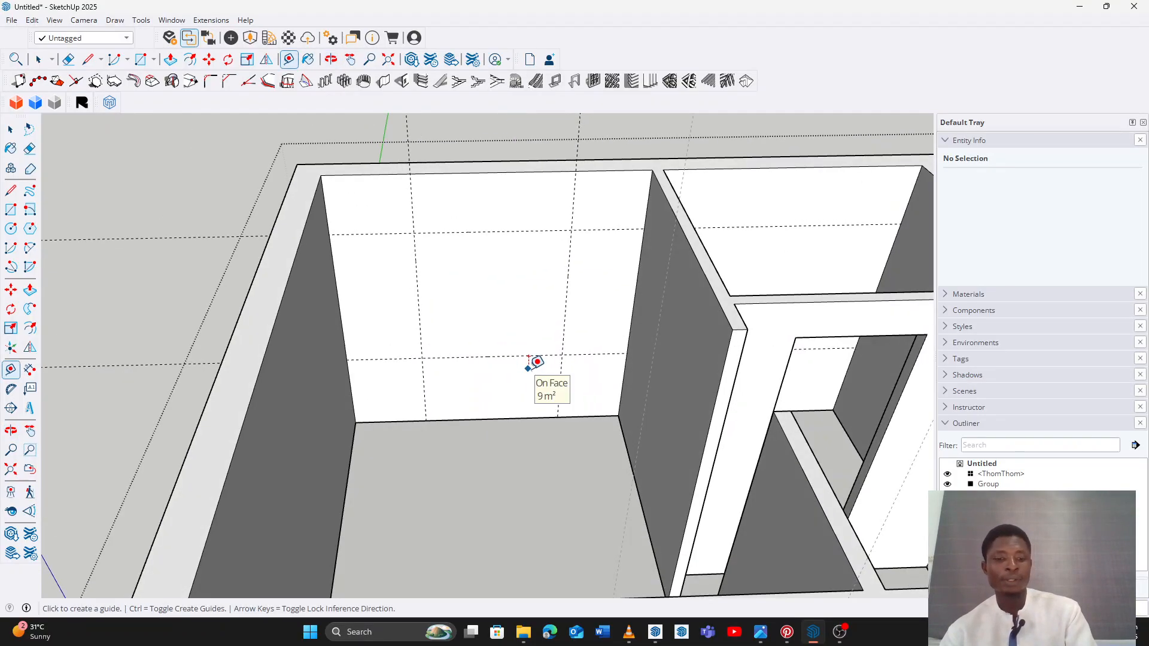
pyautogui.press('r')
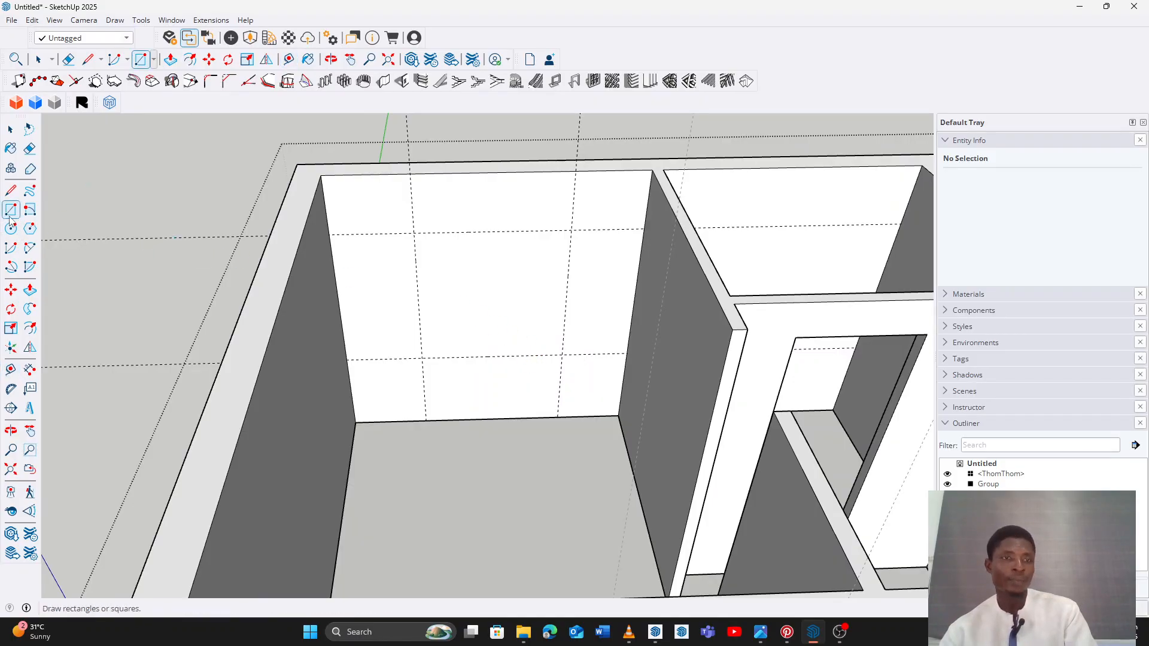
pyautogui.click(414, 232)
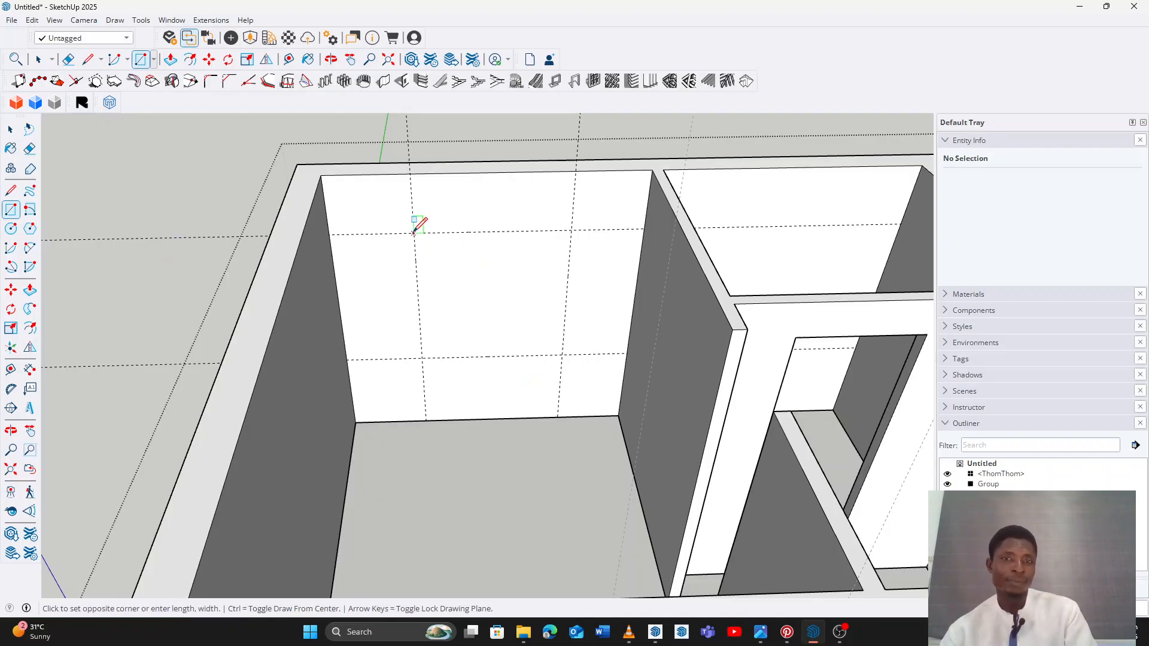
pyautogui.click(563, 354)
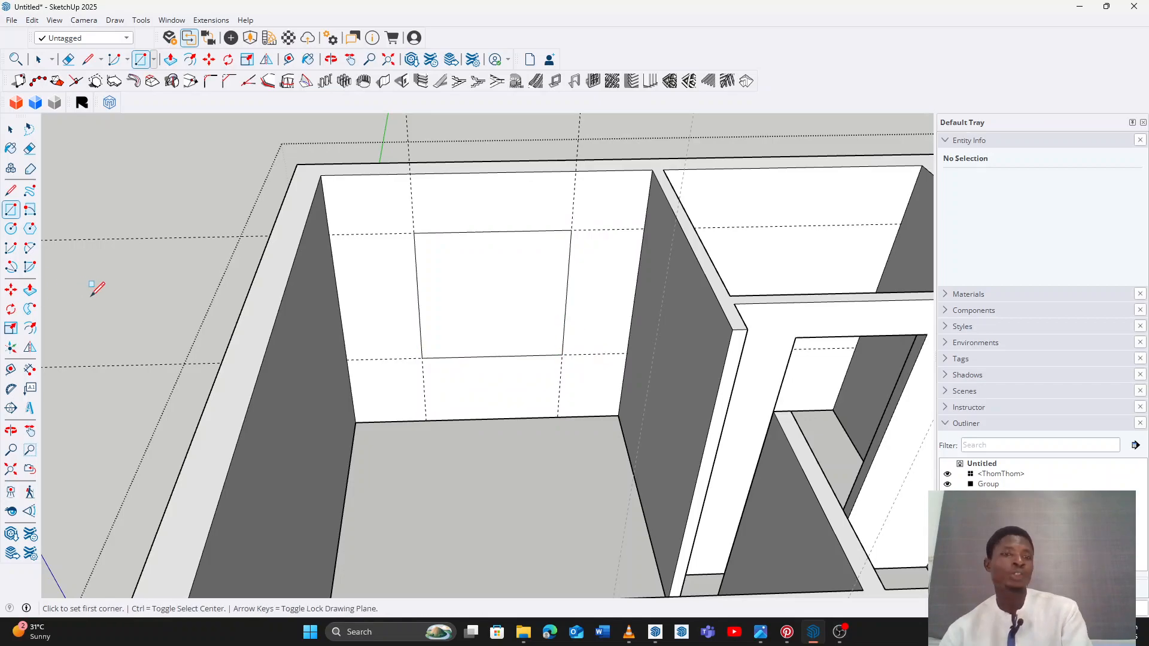
pyautogui.press('p')
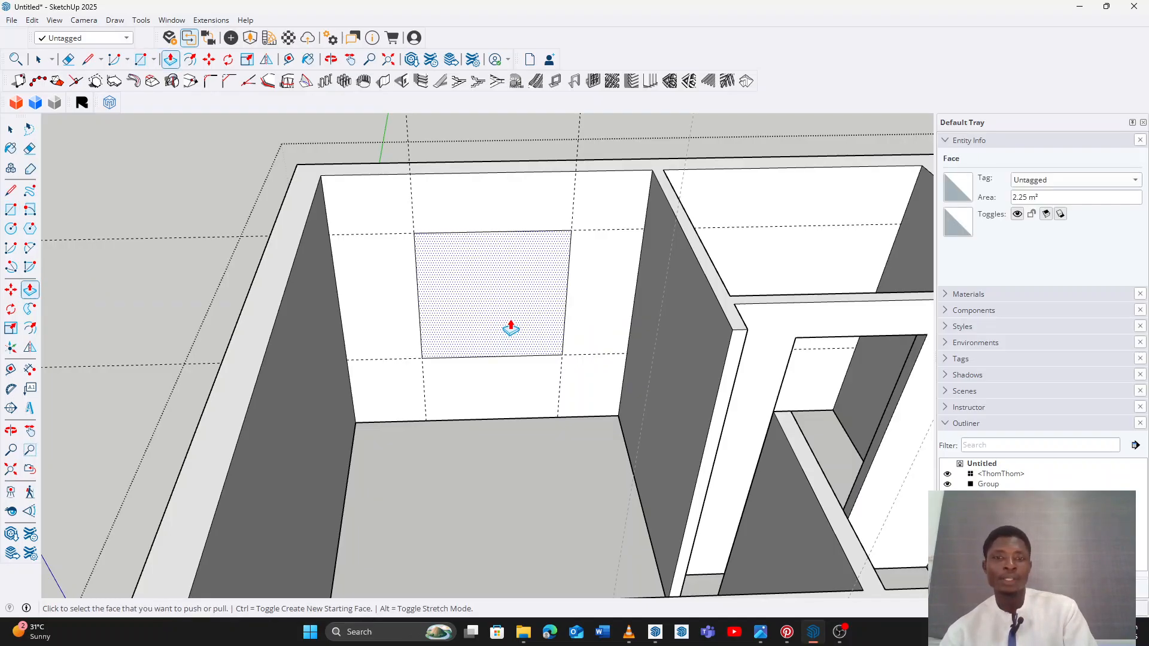
pyautogui.click(510, 328)
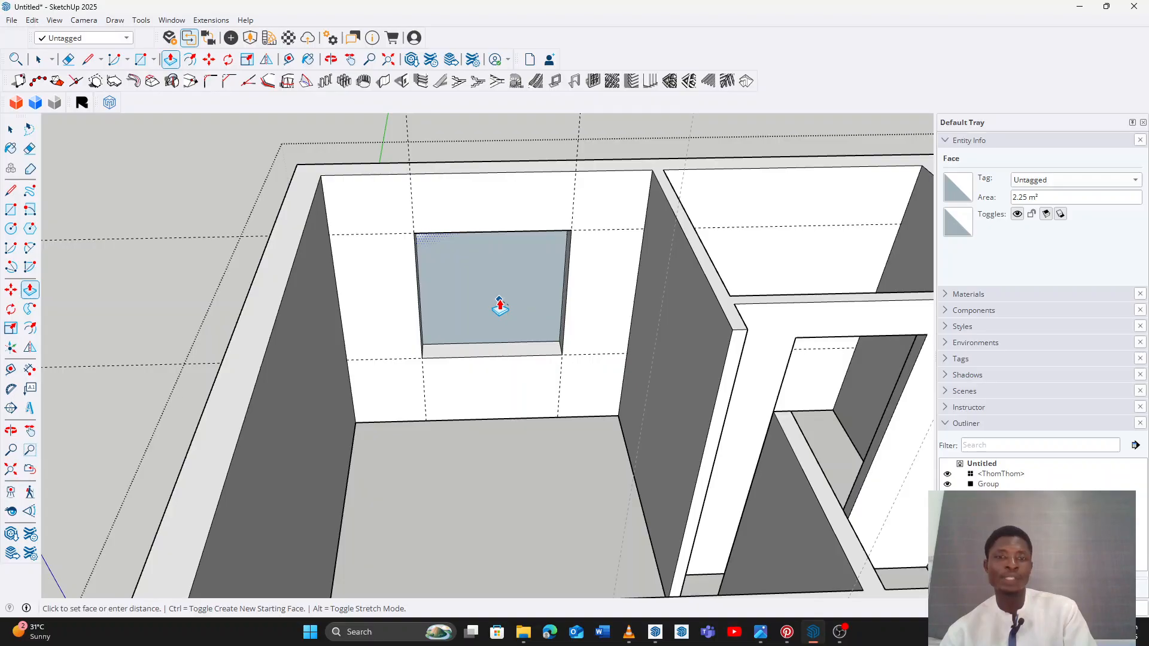
pyautogui.moveTo(533, 305); pyautogui.dragTo(405, 264, button='middle')
pyautogui.rightClick(407, 264)
pyautogui.click(457, 232)
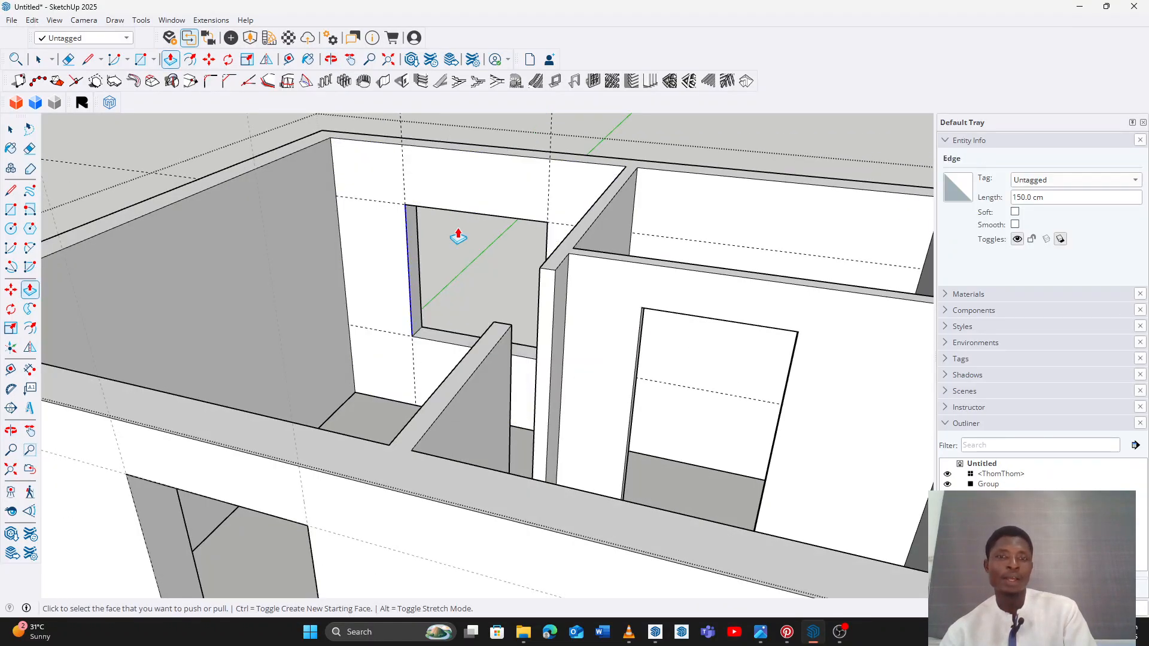
# Inspect the bedroom window opening and the bathroom's rear wall from several angles
pyautogui.scroll(-5, 454, 254)
pyautogui.moveTo(457, 252); pyautogui.dragTo(227, 351, button='middle')
pyautogui.scroll(-3, 227, 351)
pyautogui.moveTo(491, 333); pyautogui.dragTo(315, 475, button='middle')
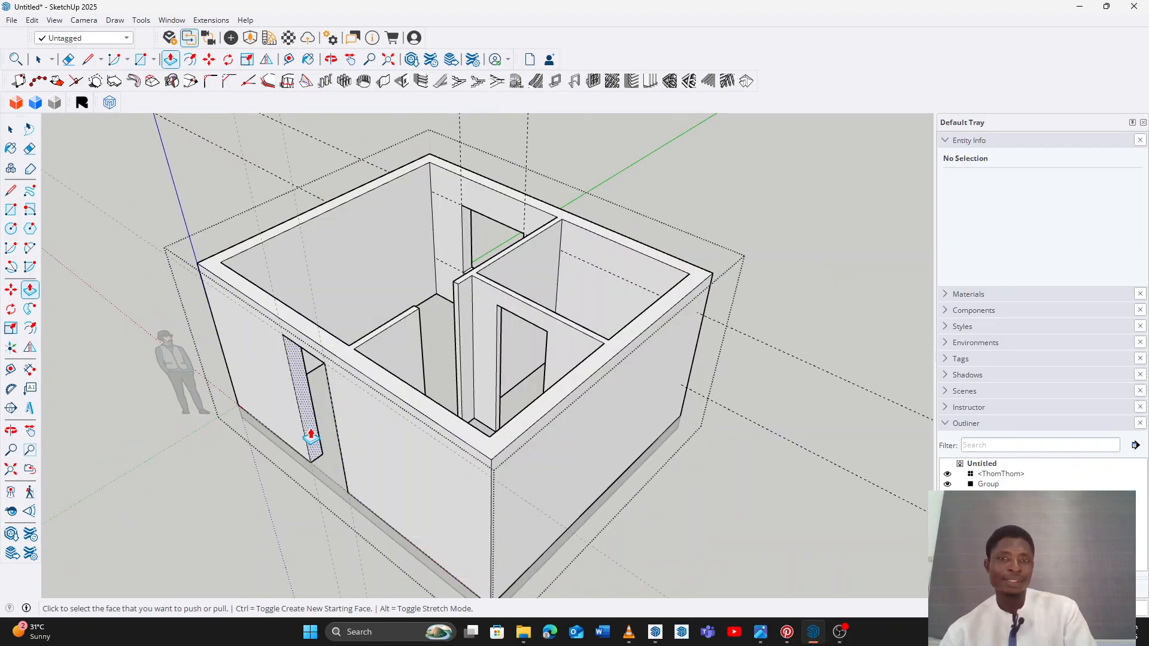
pyautogui.moveTo(310, 436); pyautogui.dragTo(483, 364, button='middle')
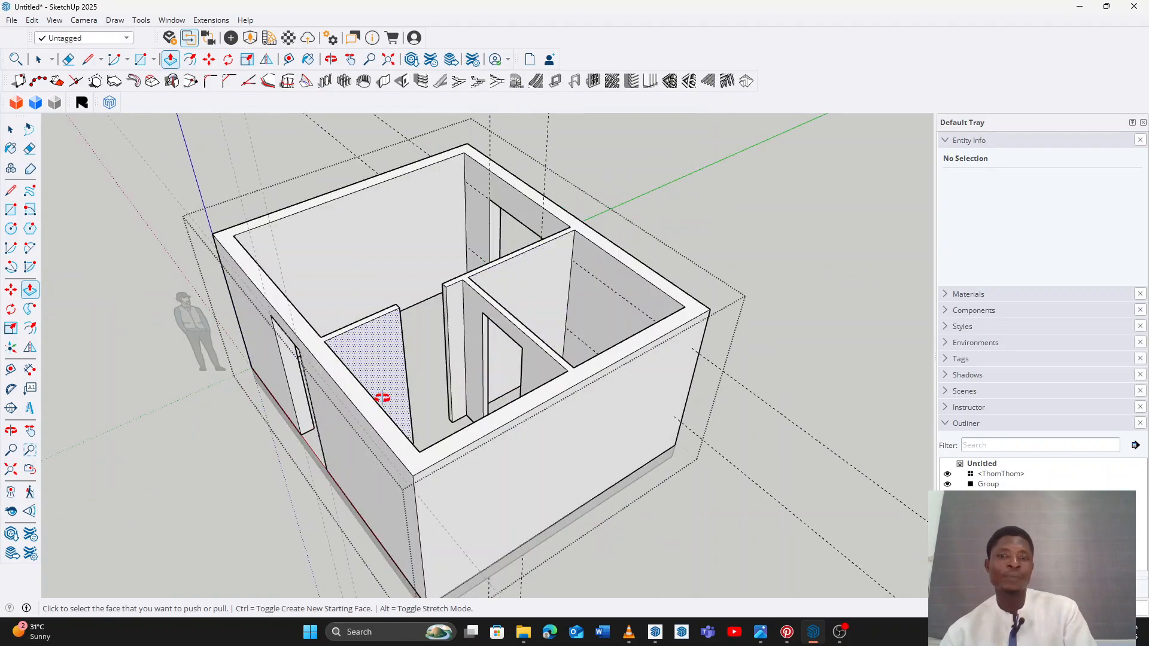
pyautogui.moveTo(382, 398); pyautogui.dragTo(520, 374, button='middle')
pyautogui.scroll(3, 559, 419)
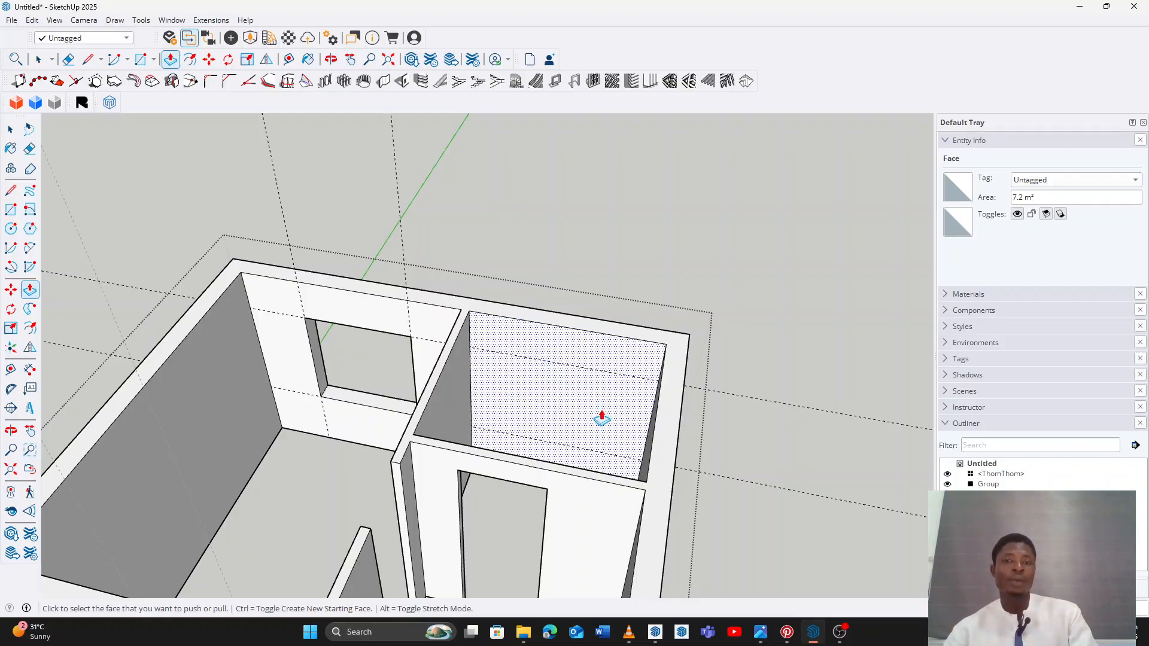
pyautogui.press('space')
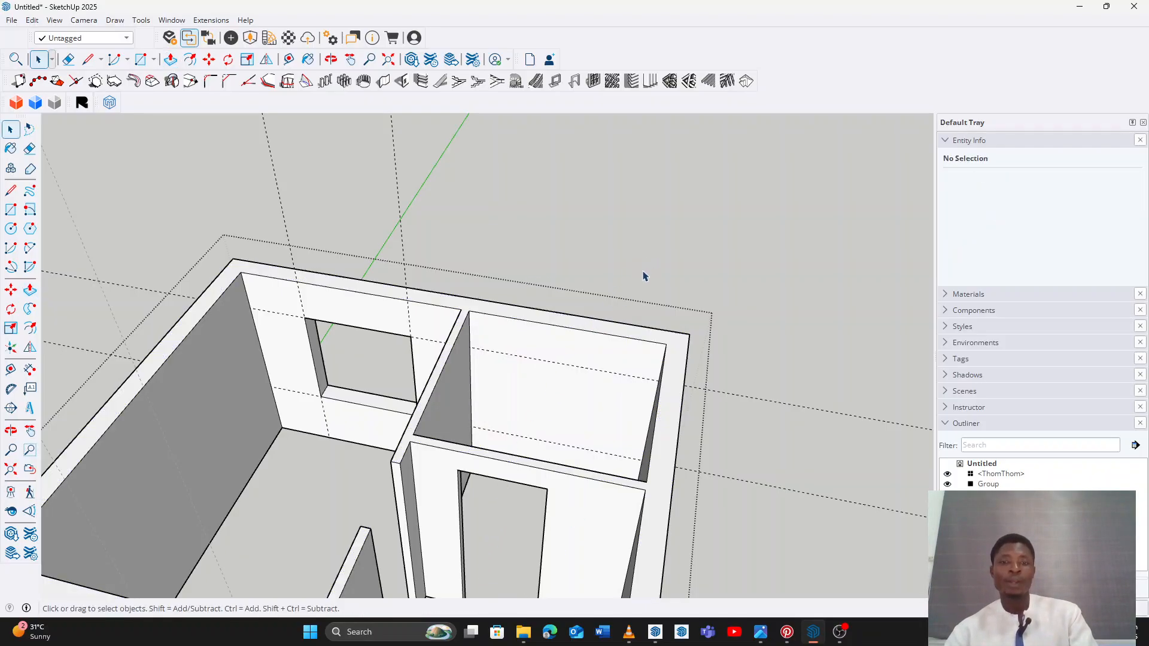
# Place a horizontal guide on the bathroom's rear wall 200 cm above its base
pyautogui.moveTo(531, 392); pyautogui.dragTo(530, 431, button='middle')
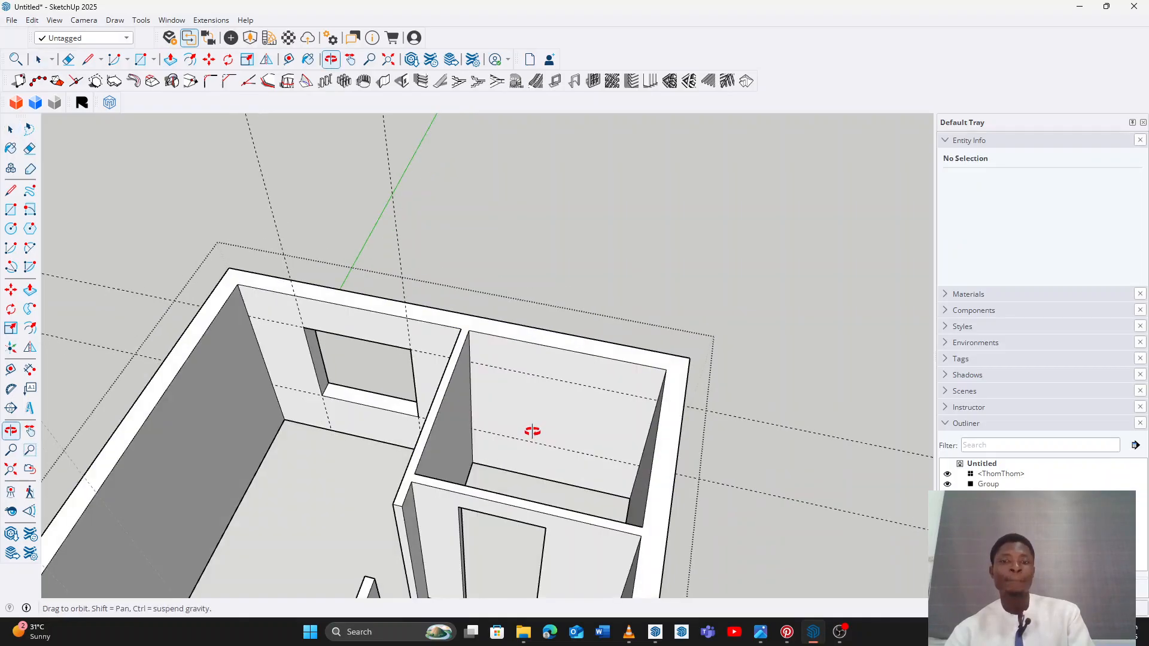
pyautogui.scroll(3, 617, 377)
pyautogui.moveTo(572, 483); pyautogui.dragTo(634, 466, button='middle')
pyautogui.press('t')
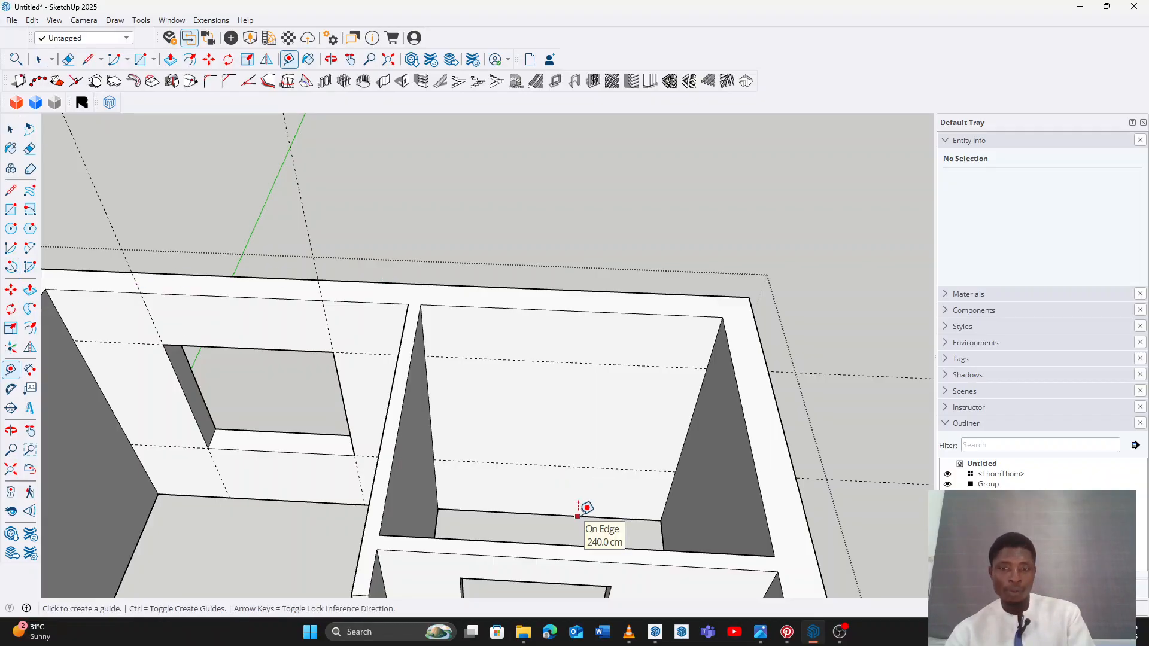
pyautogui.click(578, 515)
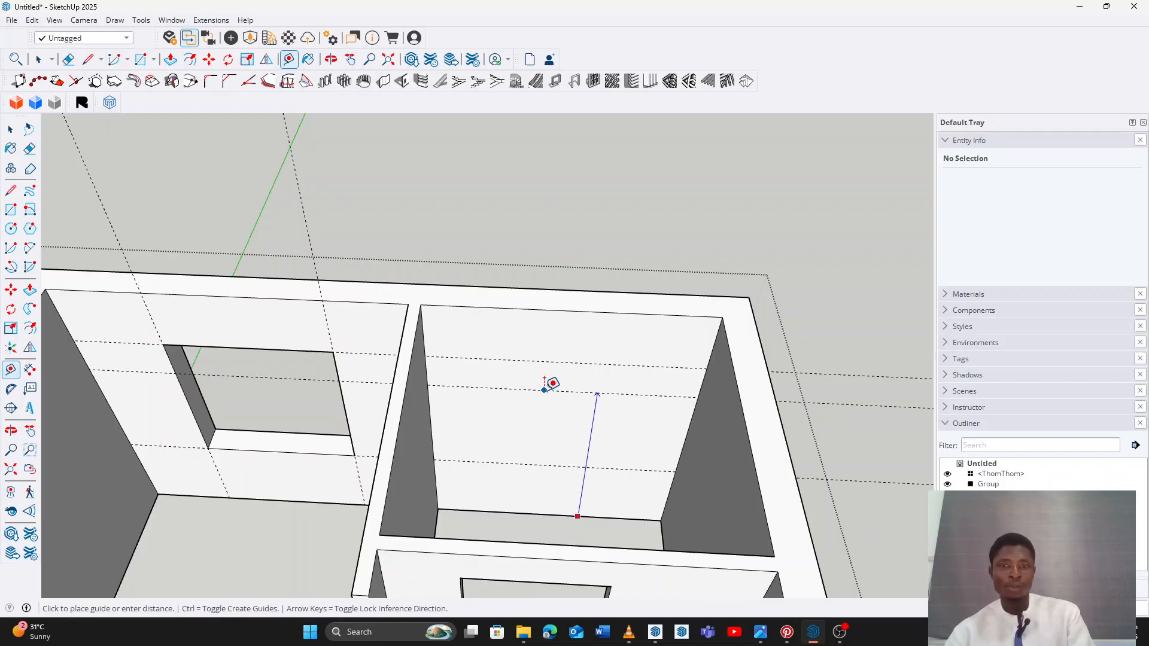
pyautogui.write('200')
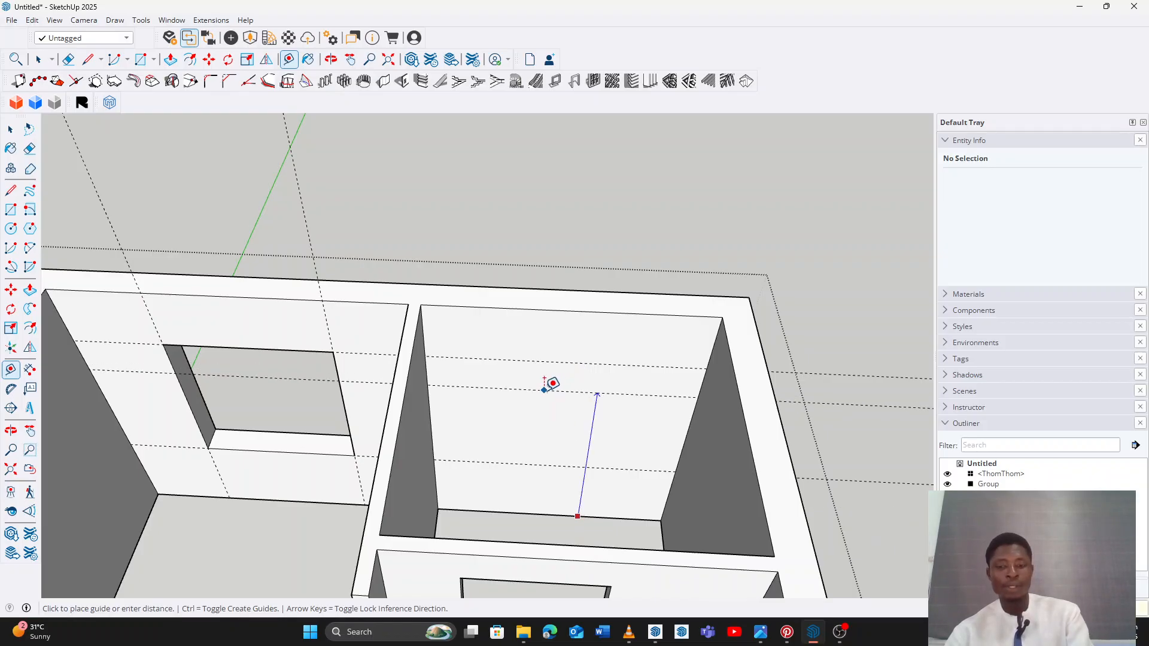
pyautogui.press('Return')
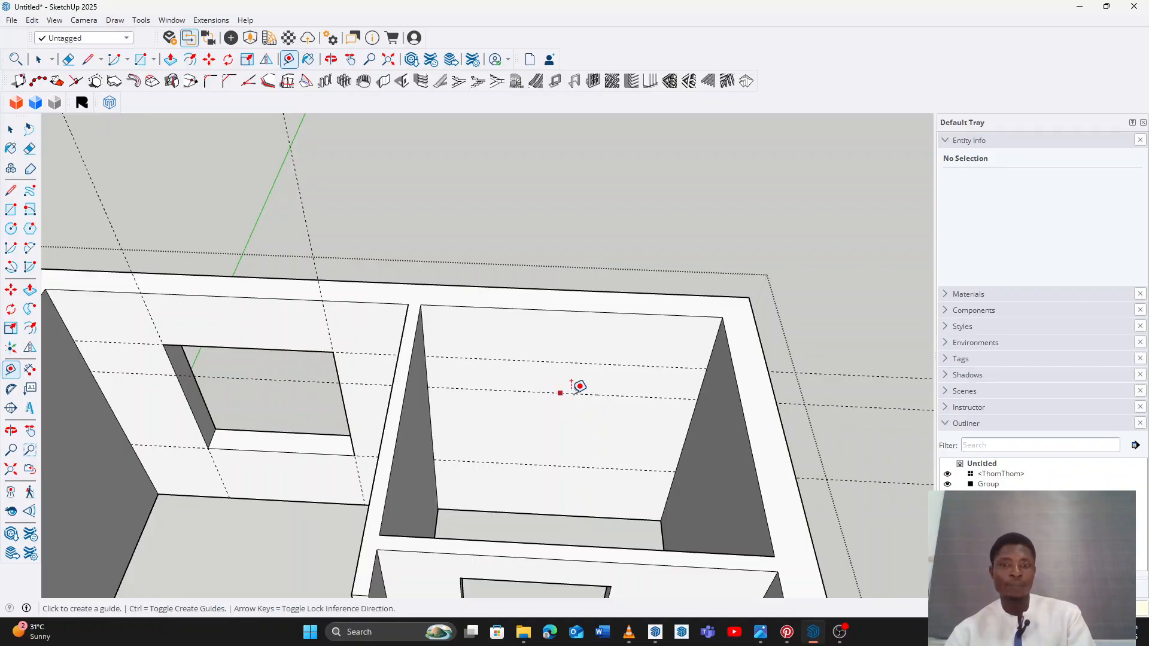
pyautogui.scroll(2, 593, 377)
pyautogui.scroll(2, 595, 367)
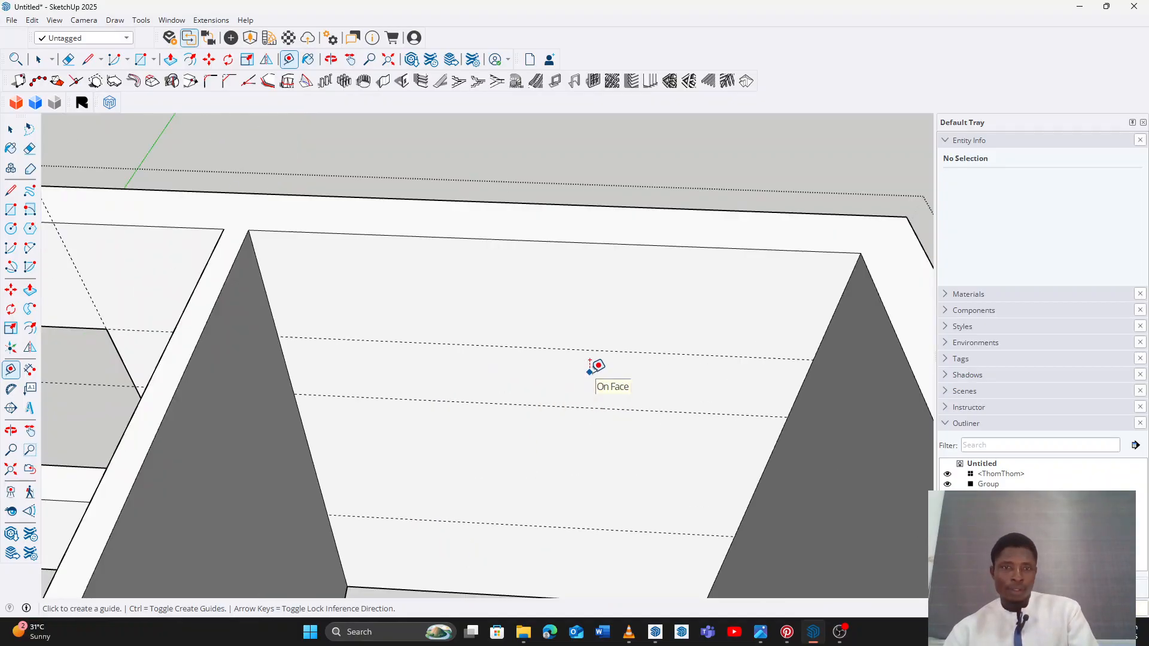
# Place a horizontal guide on the bathroom's rear wall 90 cm above the 200 cm guide
pyautogui.click(589, 371)
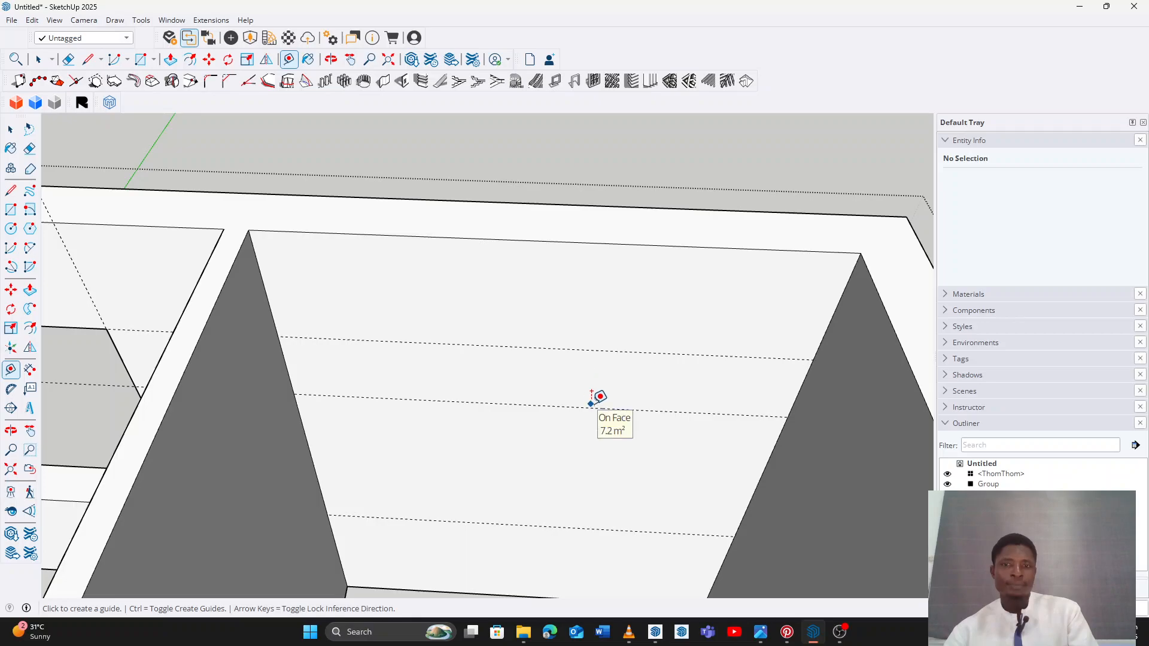
pyautogui.click(591, 407)
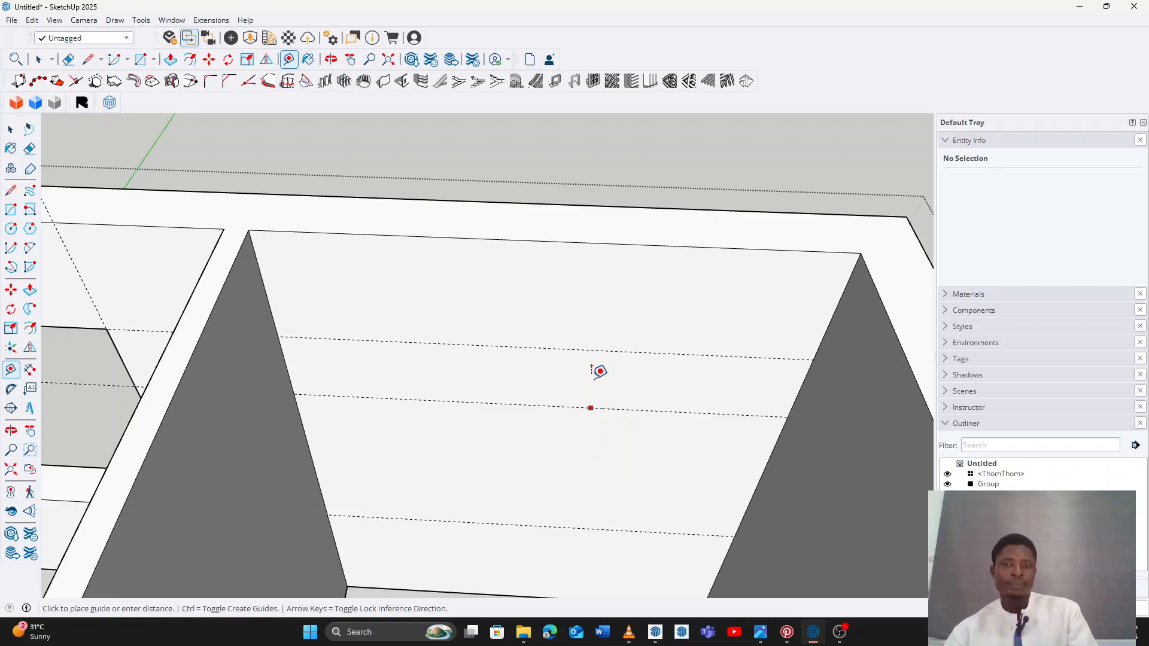
pyautogui.write('9')
pyautogui.press('Return')
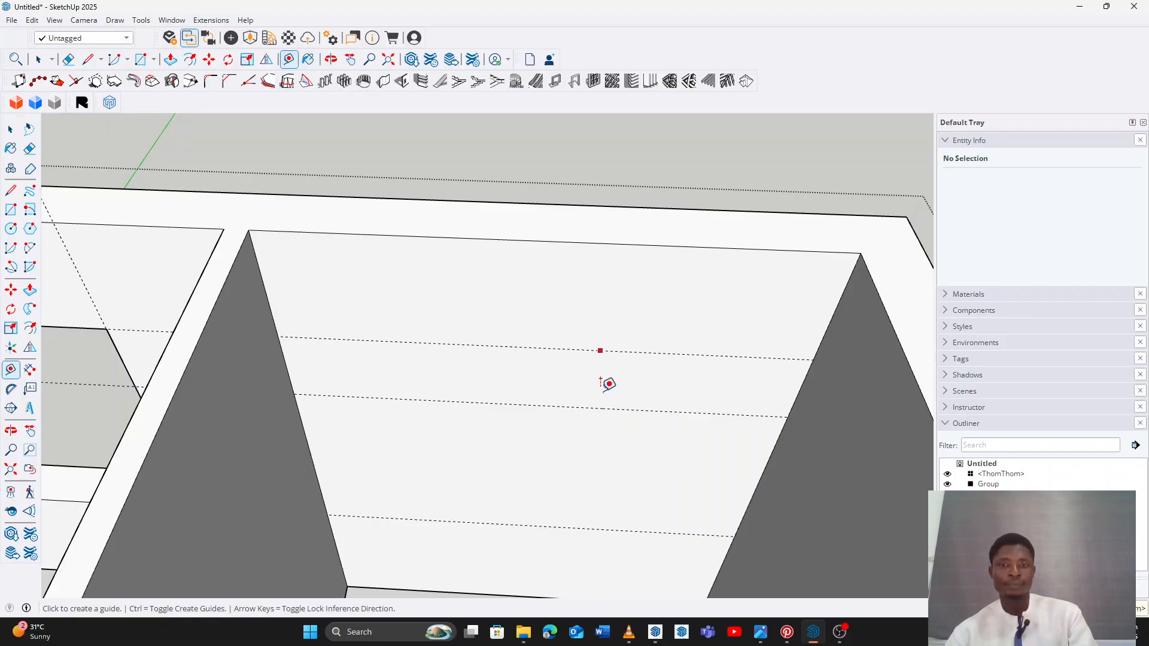
pyautogui.click(602, 409)
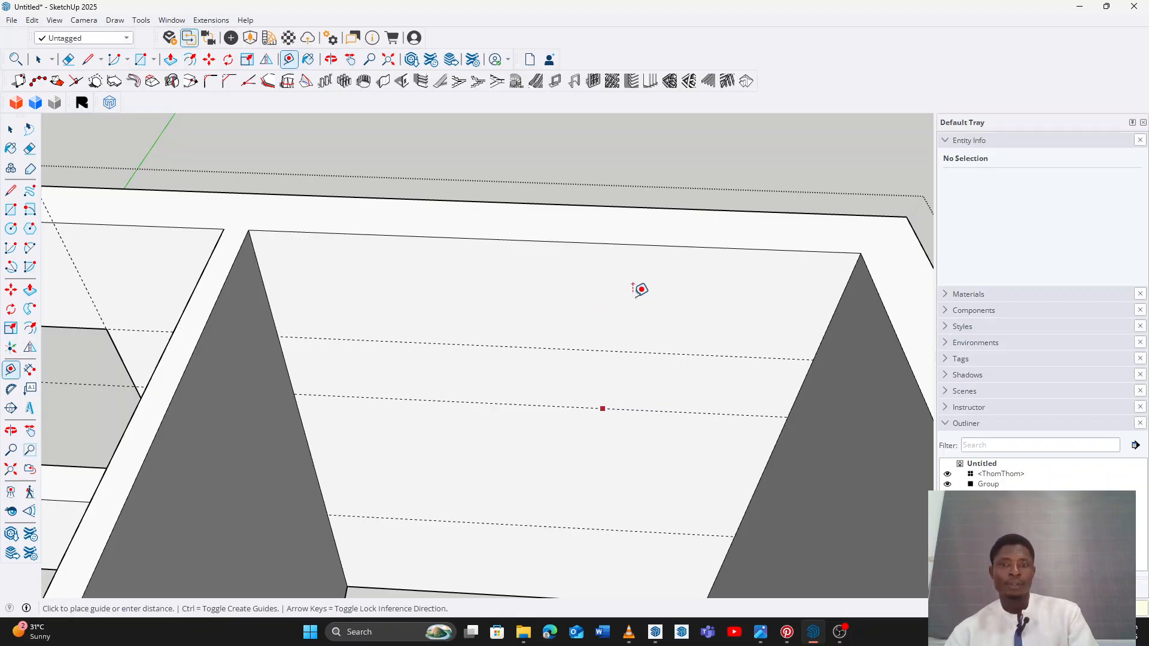
pyautogui.write('90')
pyautogui.press('Return')
pyautogui.moveTo(621, 356); pyautogui.dragTo(651, 317, button='middle')
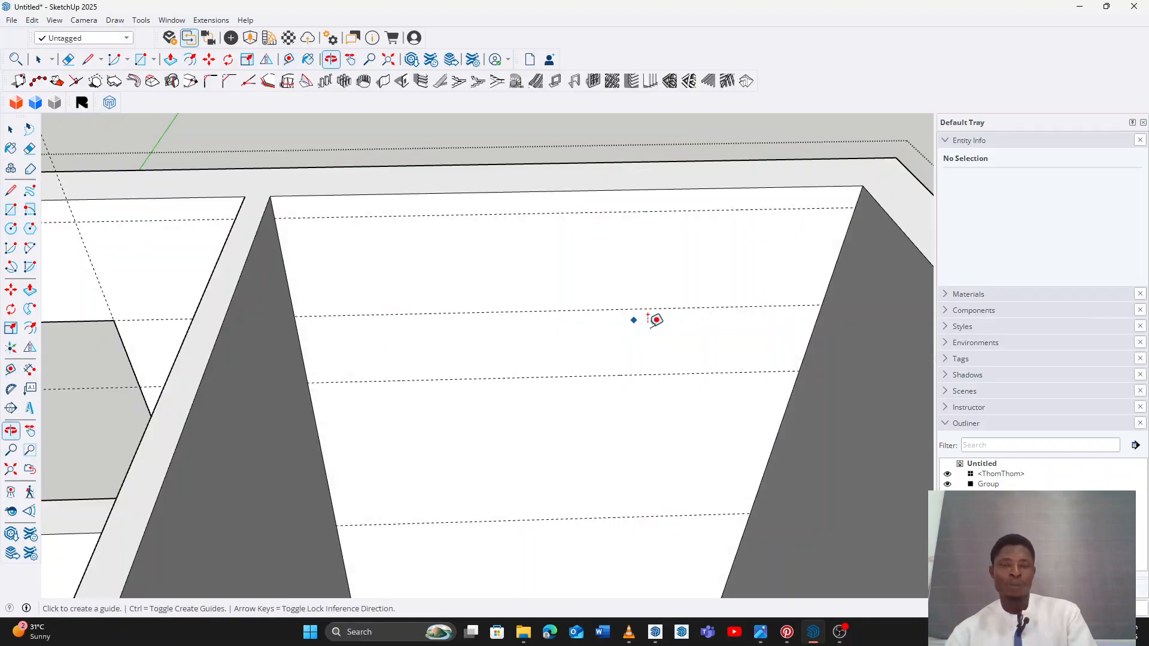
pyautogui.click(622, 212)
pyautogui.press('Escape')
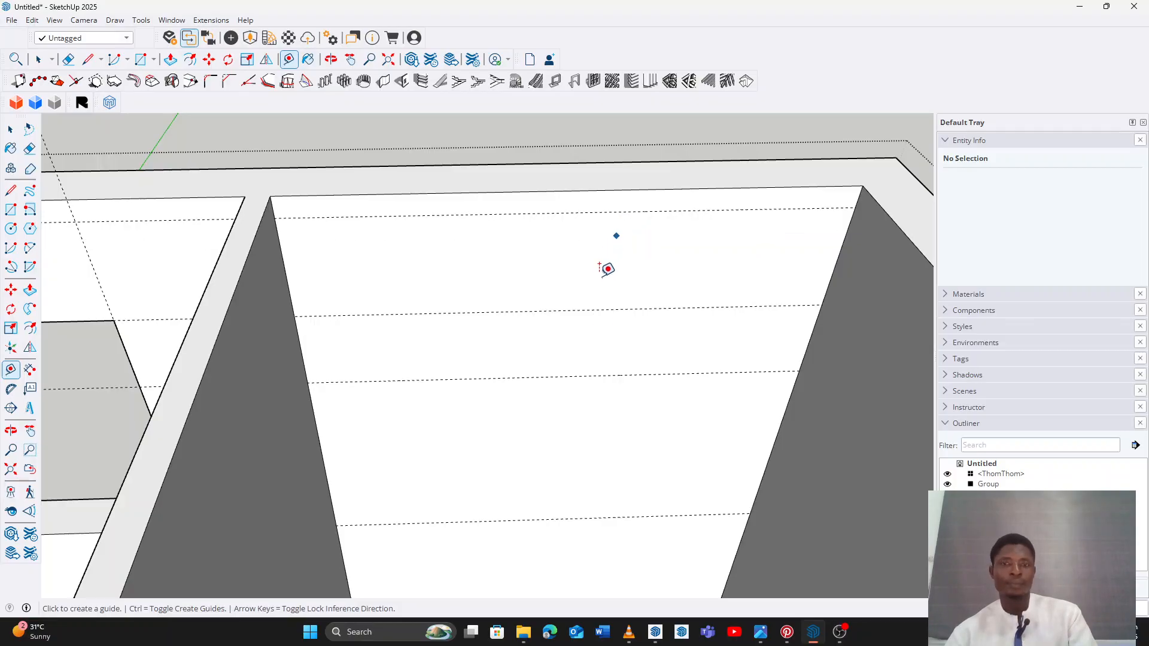
# Check the bathroom window on the plan image and add two vertical guides on the rear wall, one off the partition, one 80 cm from the outer wall
pyautogui.scroll(-1, 592, 336)
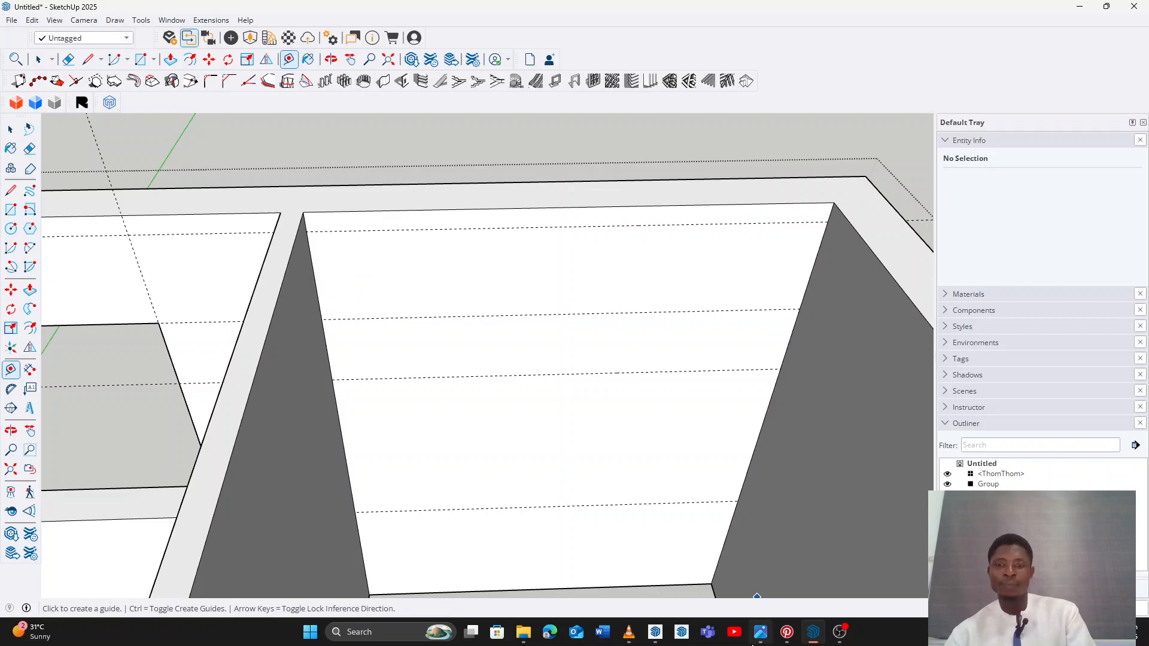
pyautogui.click(761, 633)
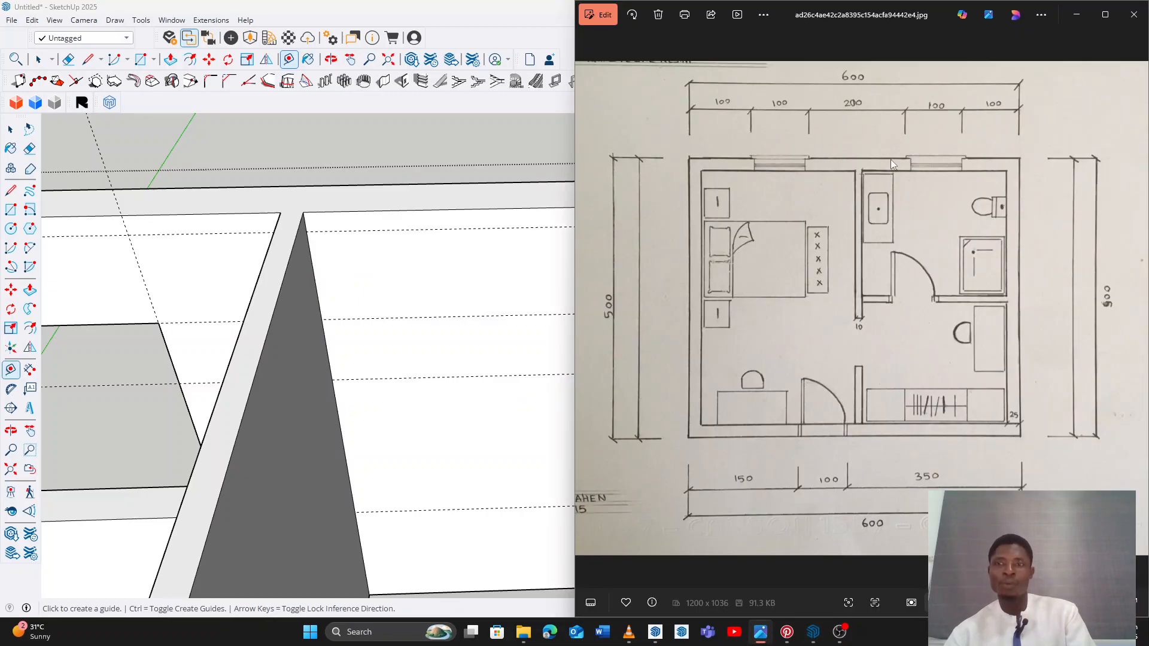
pyautogui.click(1088, 15)
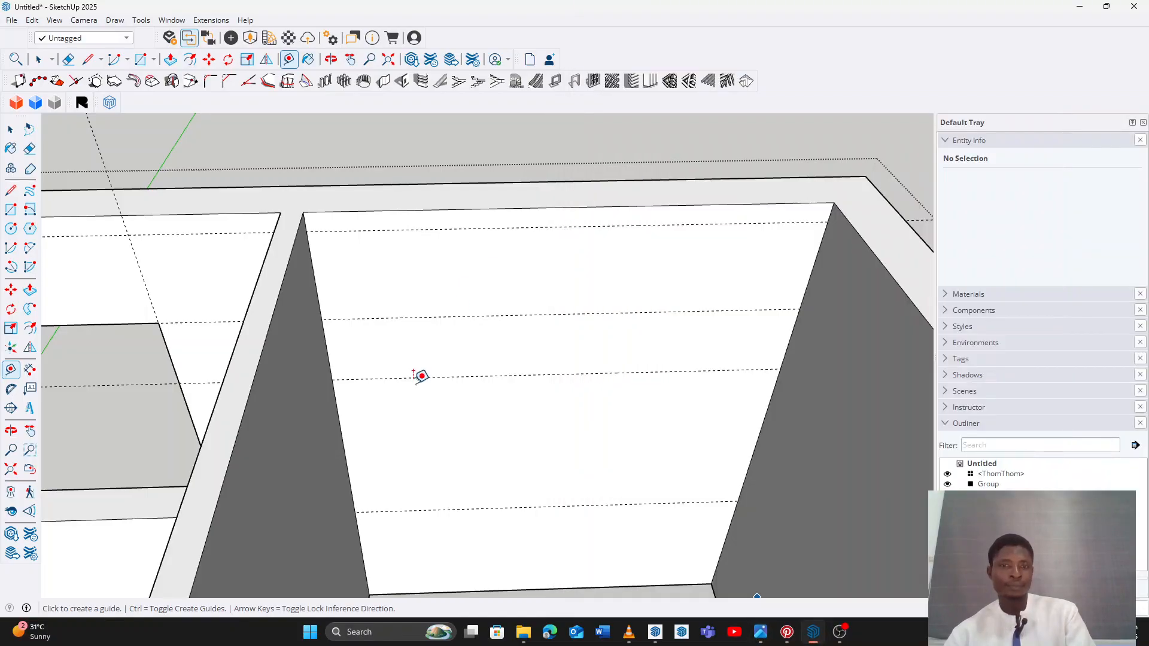
pyautogui.click(317, 280)
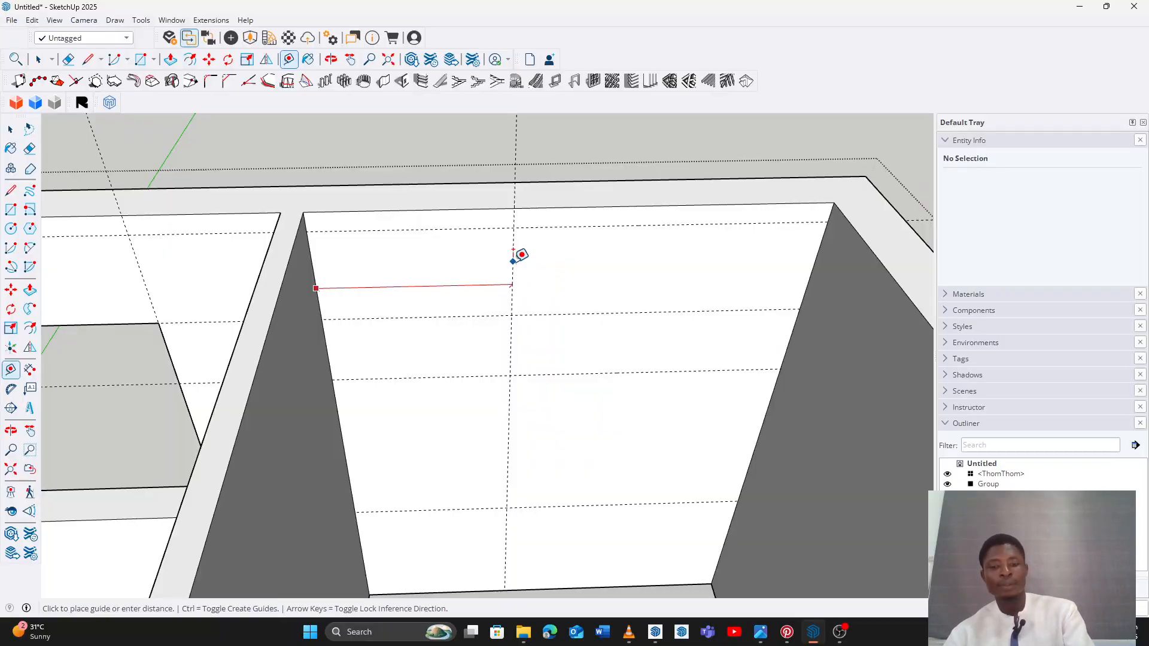
pyautogui.press('Escape')
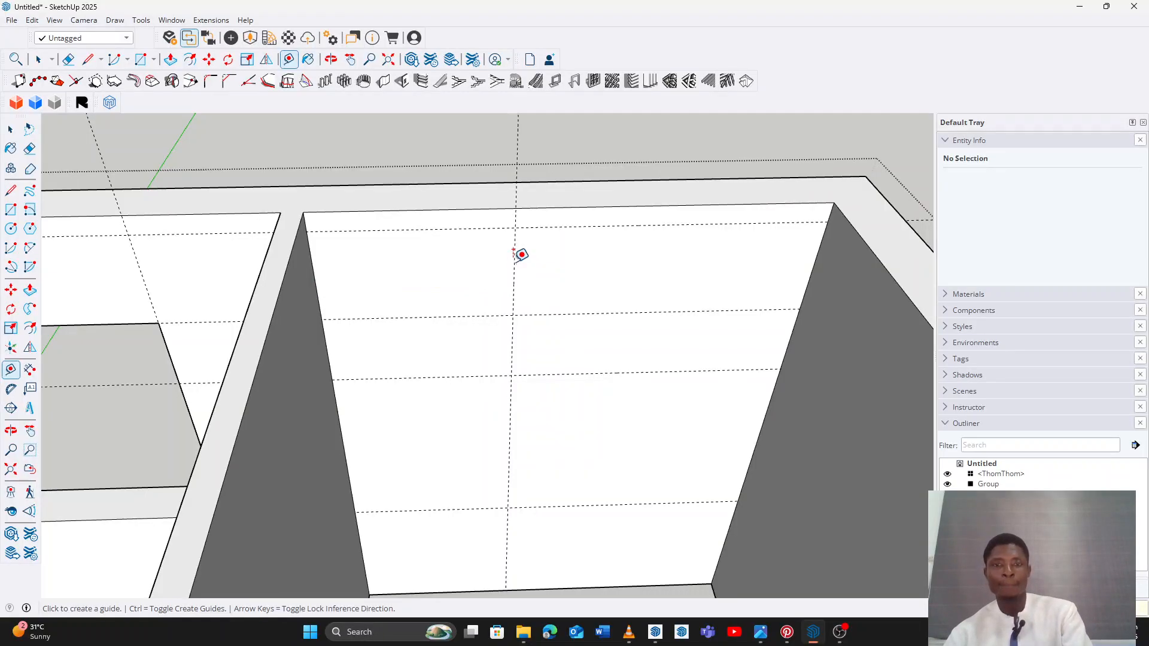
pyautogui.click(807, 254)
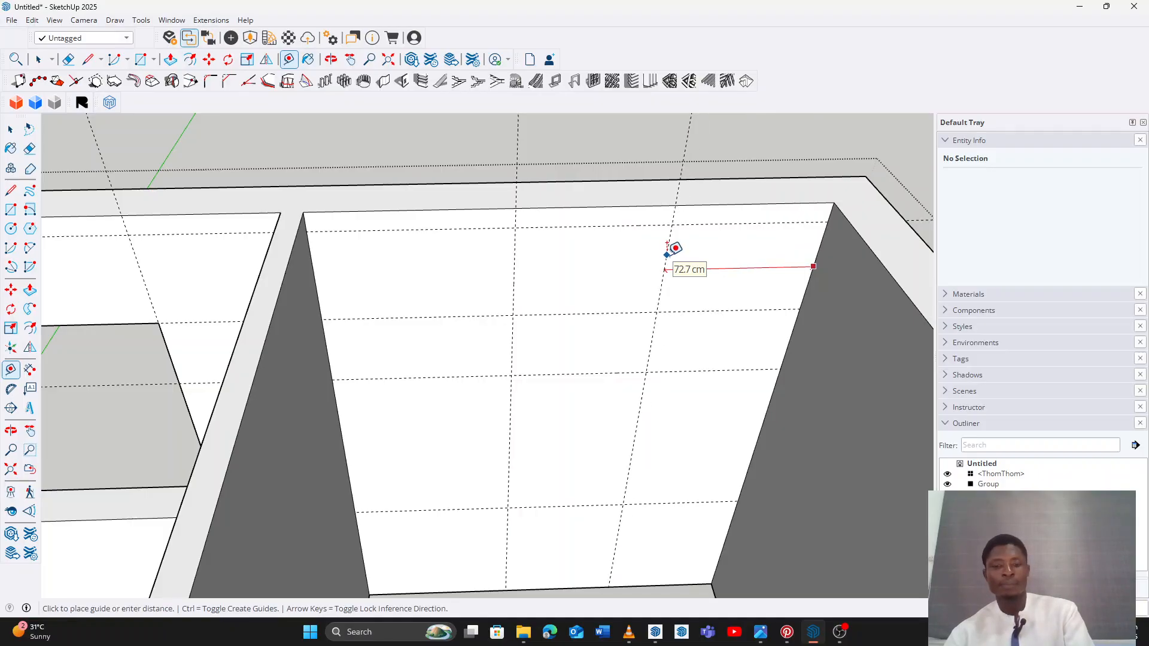
pyautogui.write('80')
pyautogui.press('Return')
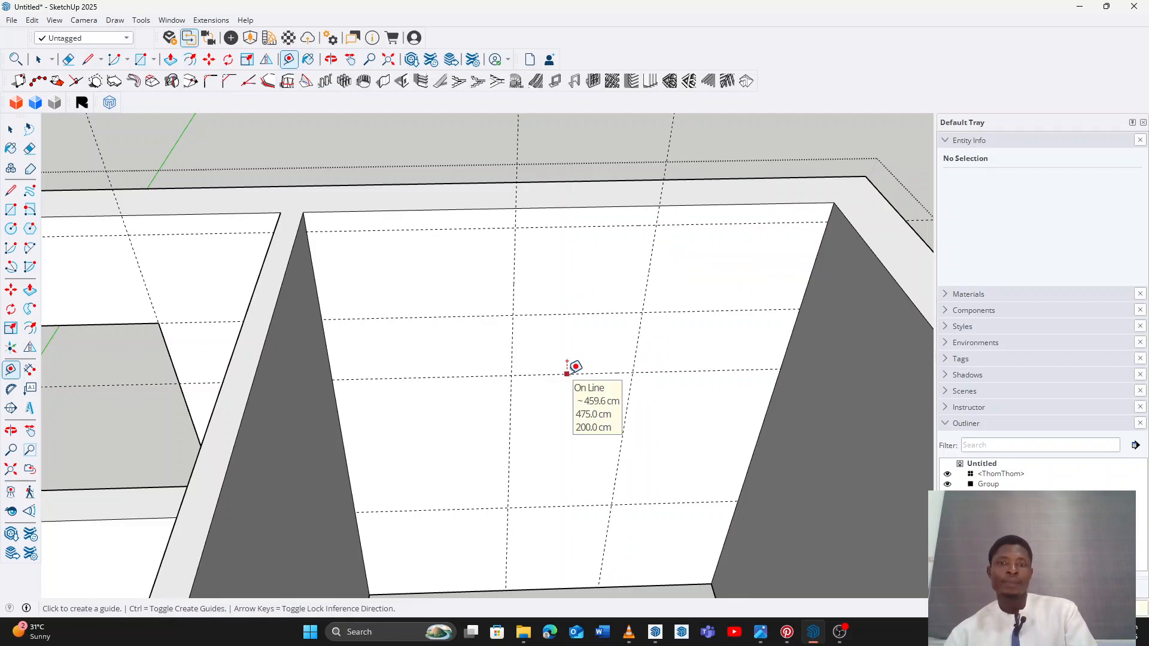
# Add a horizontal guide above the 200 cm guide for the bathroom window's top, and erase the two unneeded horizontal guides around it
pyautogui.press('o')
pyautogui.moveTo(620, 377); pyautogui.dragTo(587, 361)
pyautogui.press('t')
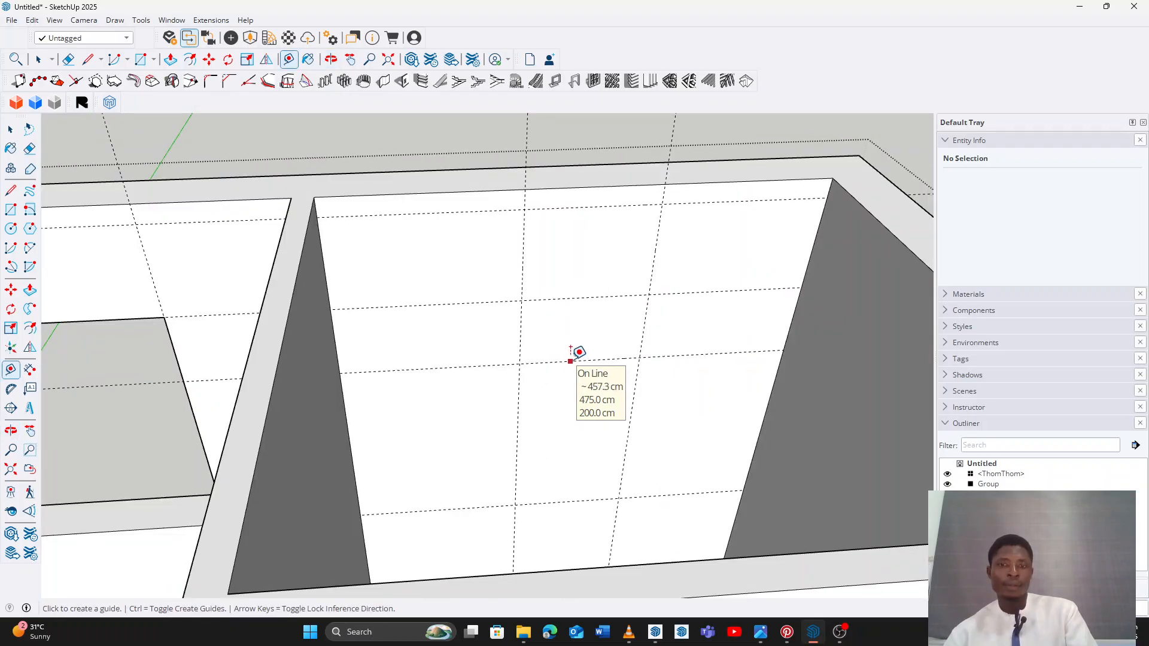
pyautogui.click(570, 360)
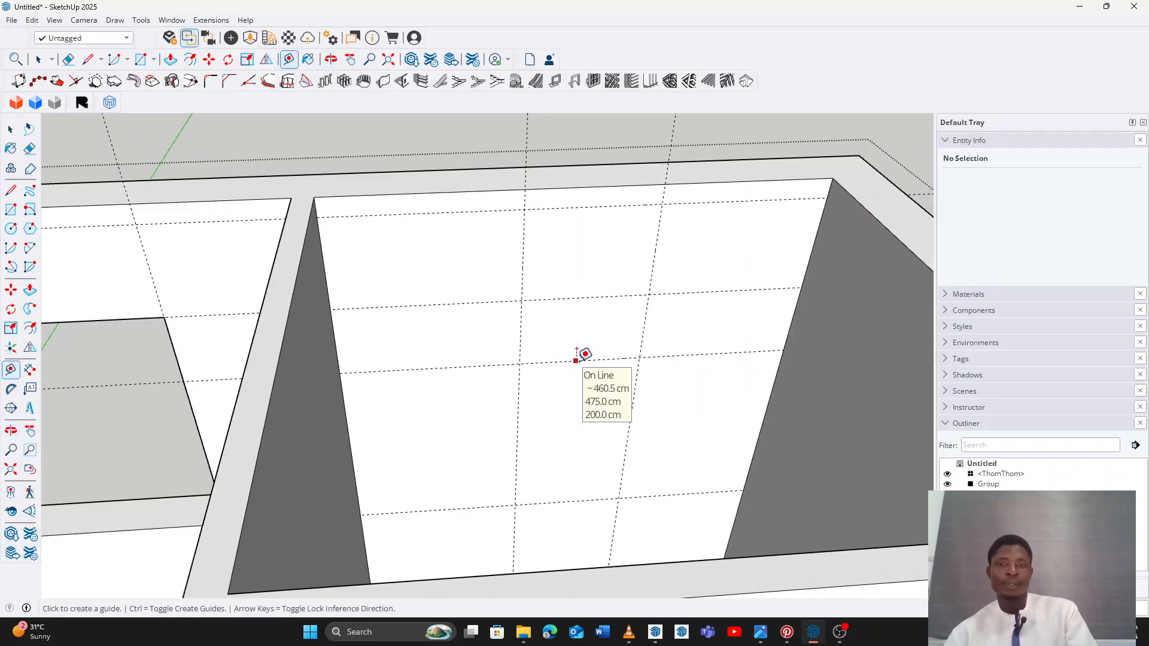
pyautogui.click(575, 360)
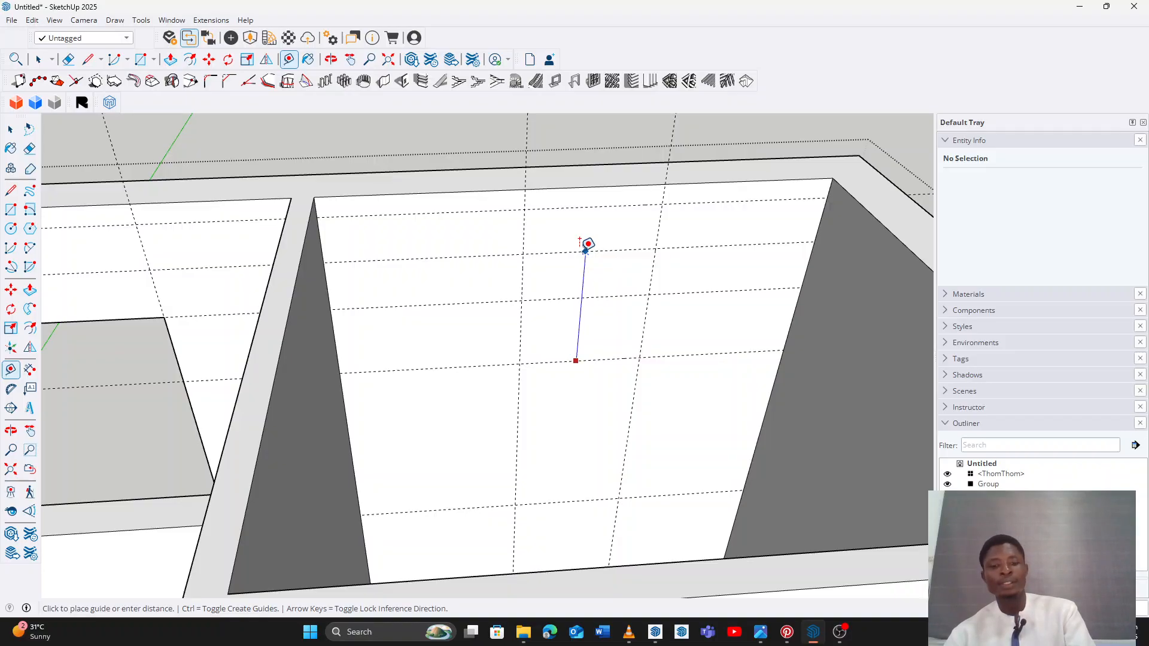
pyautogui.press('Escape')
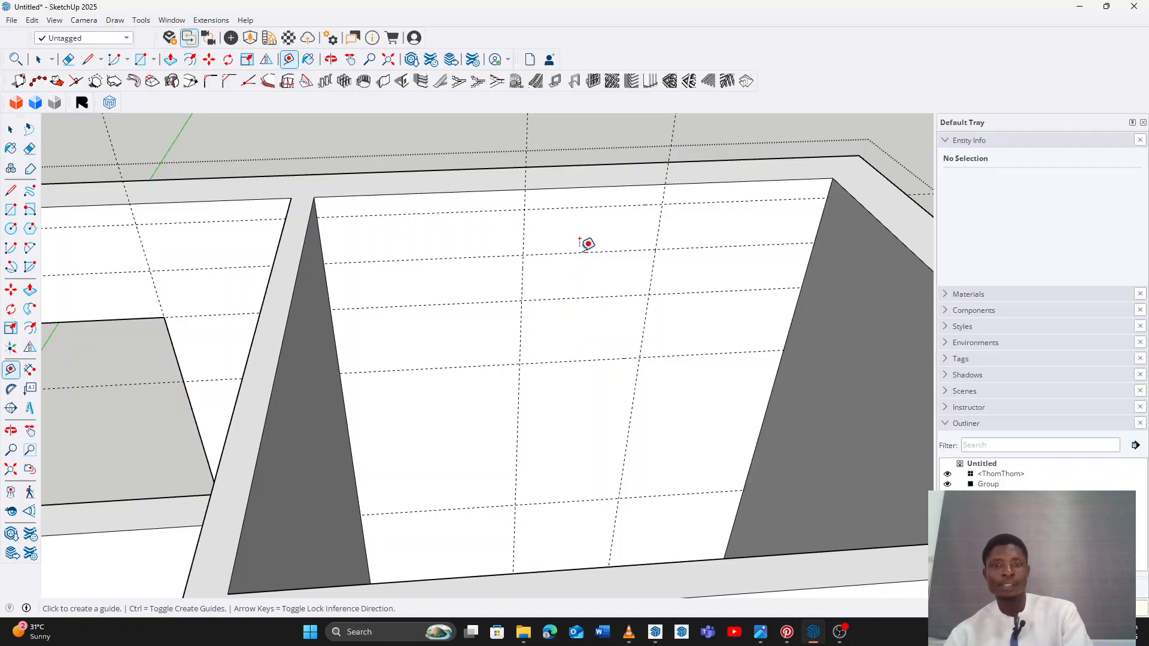
pyautogui.press('e')
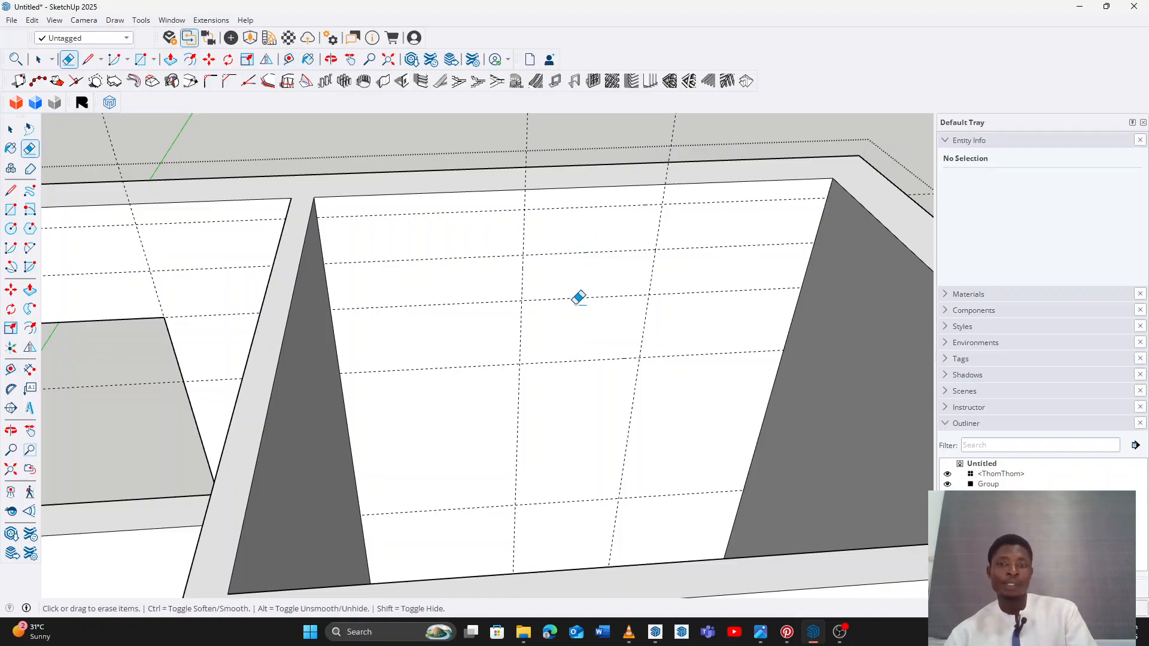
pyautogui.click(596, 206)
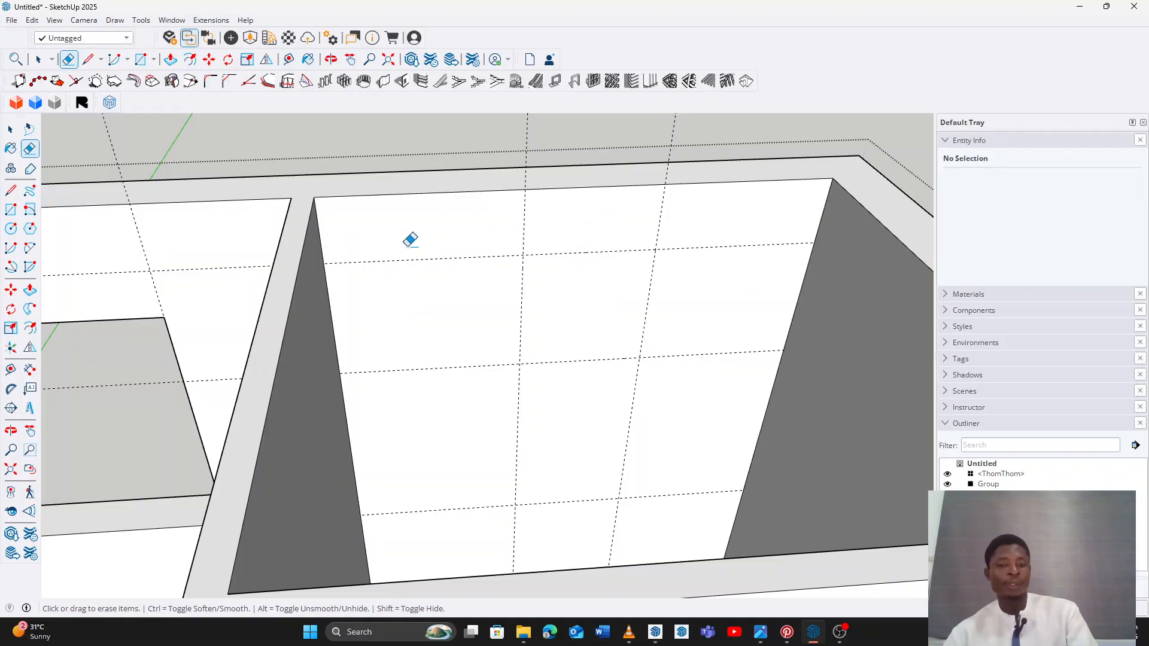
# Draw the bathroom window rectangle between the guides on the rear wall and push it through the wall
pyautogui.press('r')
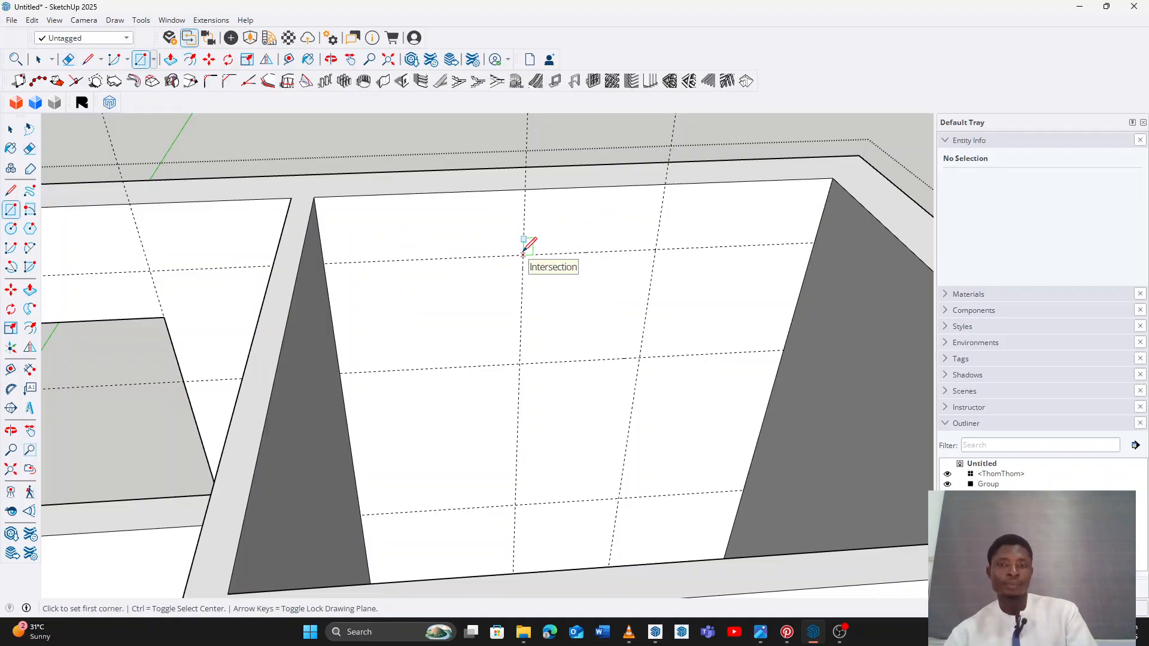
pyautogui.click(523, 255)
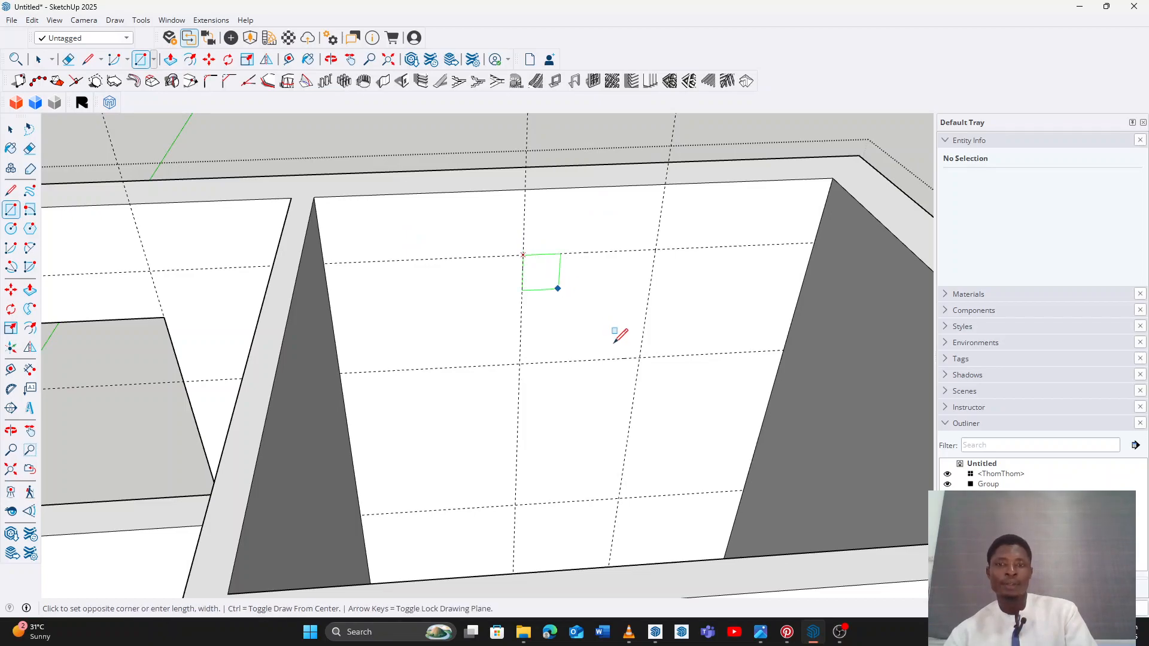
pyautogui.click(640, 357)
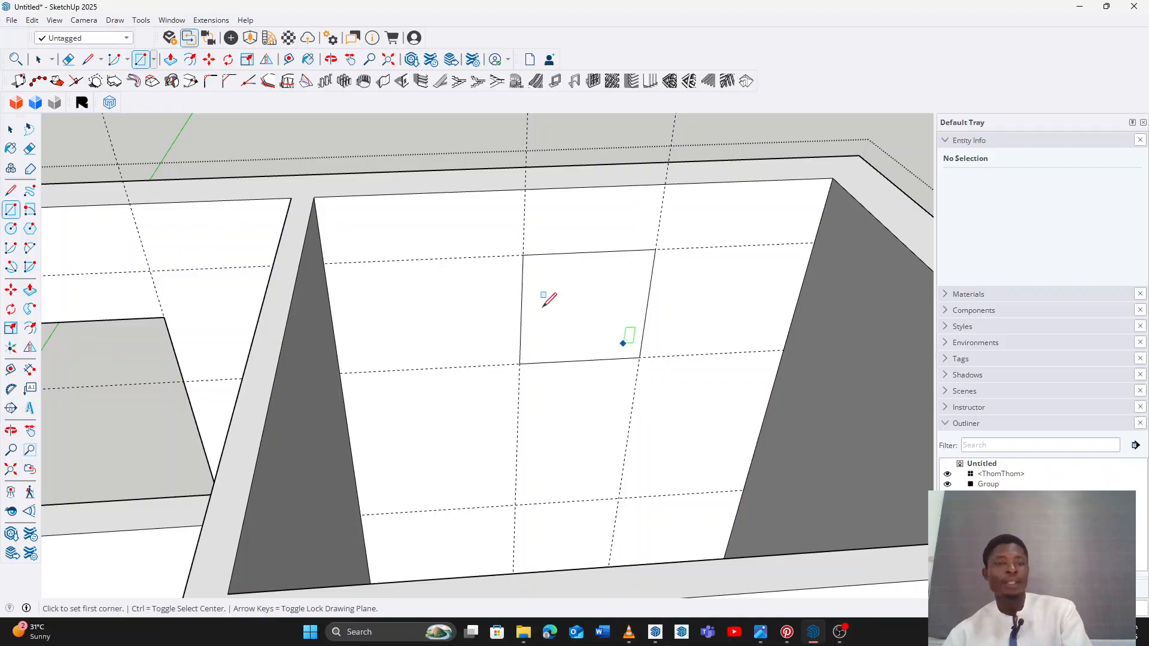
pyautogui.press('p')
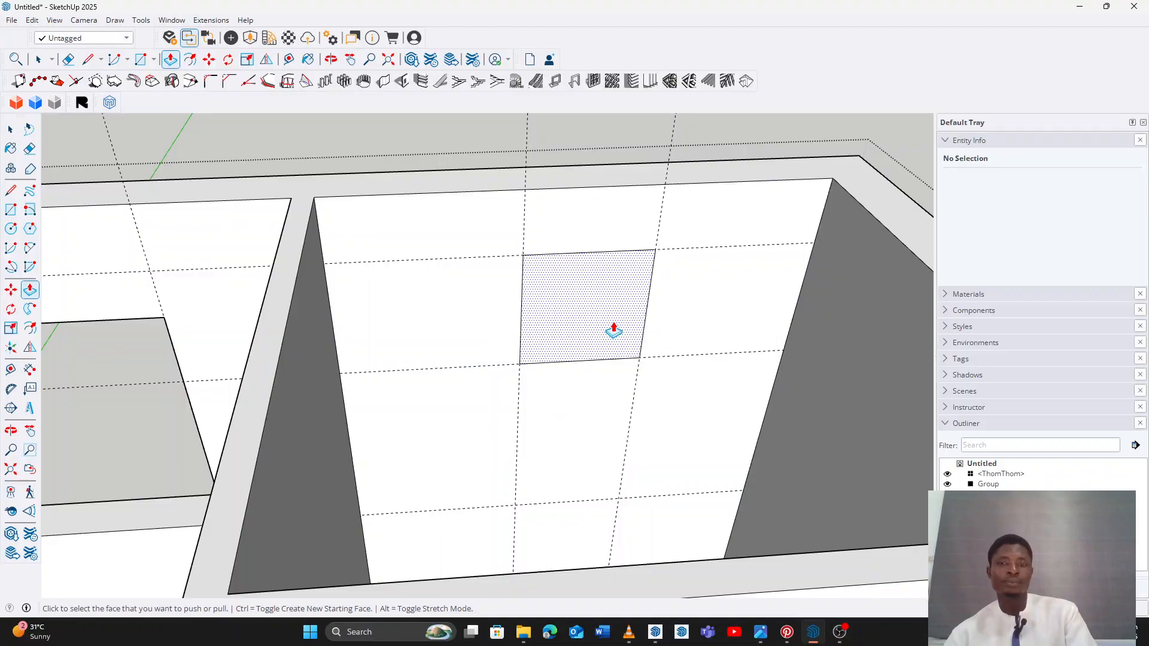
pyautogui.click(614, 330)
pyautogui.click(614, 330)
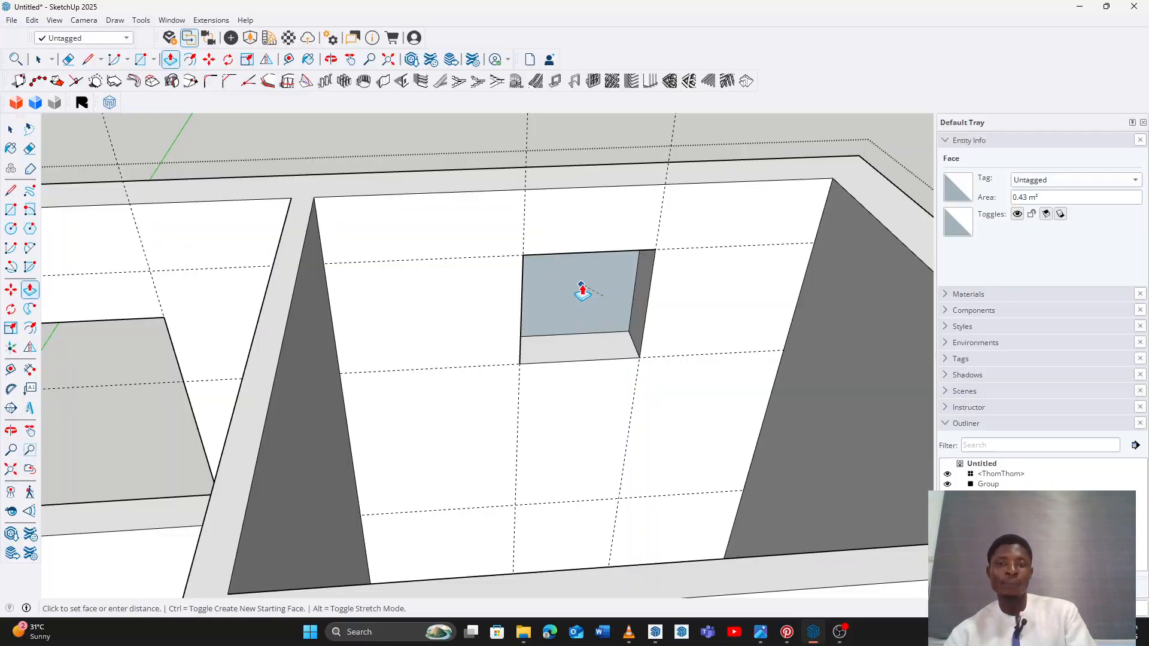
pyautogui.click(583, 292)
# Delete all construction guides from the model
pyautogui.moveTo(674, 297); pyautogui.dragTo(513, 286, button='middle')
pyautogui.scroll(-6, 515, 299)
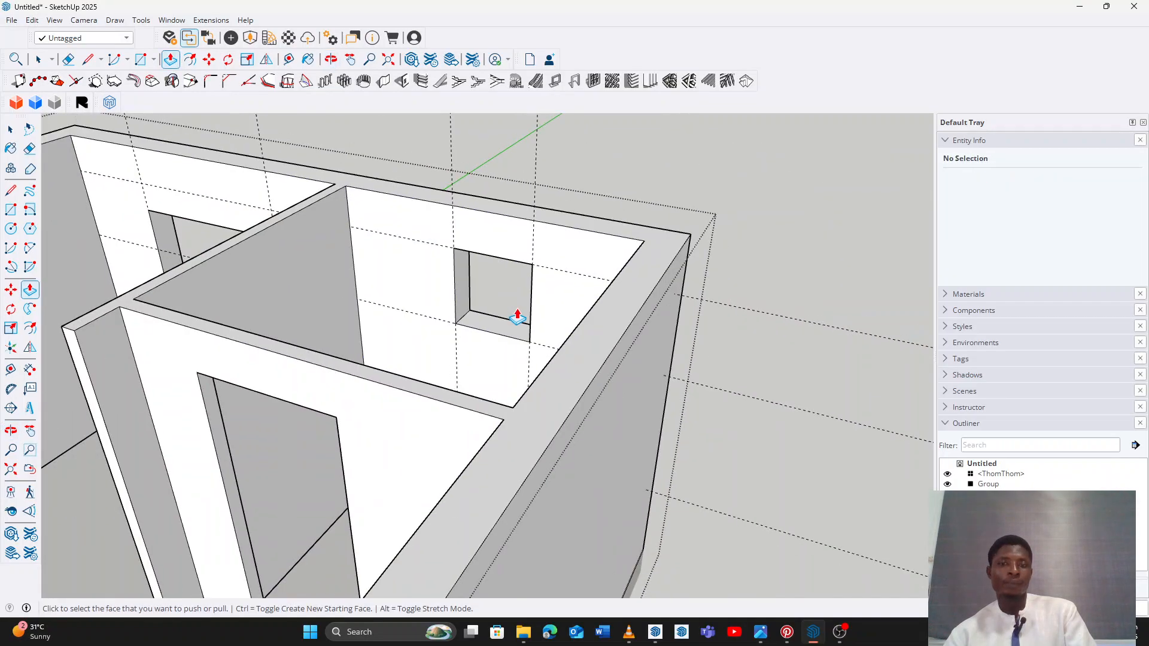
pyautogui.moveTo(480, 349); pyautogui.dragTo(651, 335, button='middle')
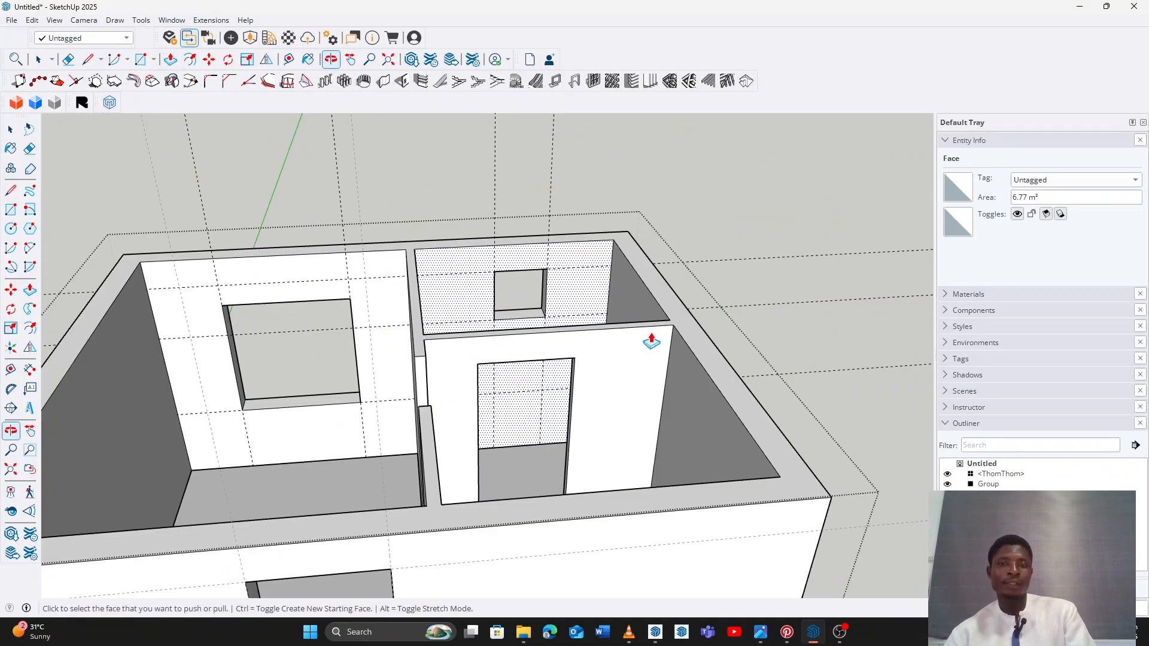
pyautogui.press('space')
pyautogui.moveTo(380, 452); pyautogui.dragTo(359, 438, button='middle')
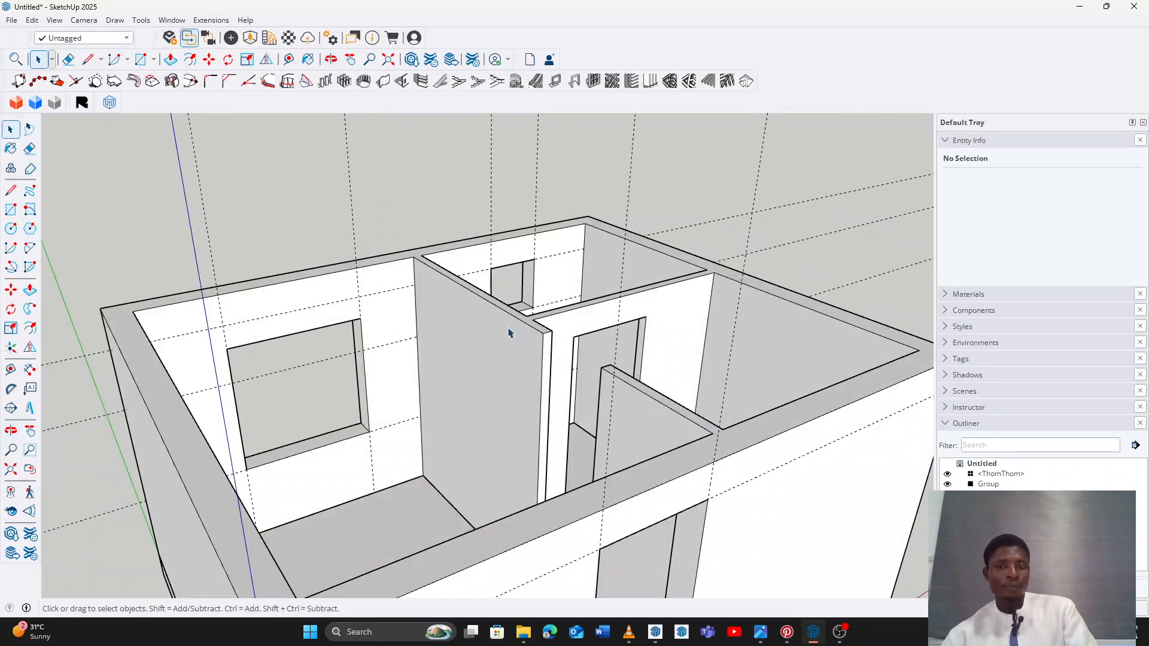
pyautogui.scroll(-3, 527, 320)
pyautogui.moveTo(528, 320); pyautogui.dragTo(441, 293, button='middle')
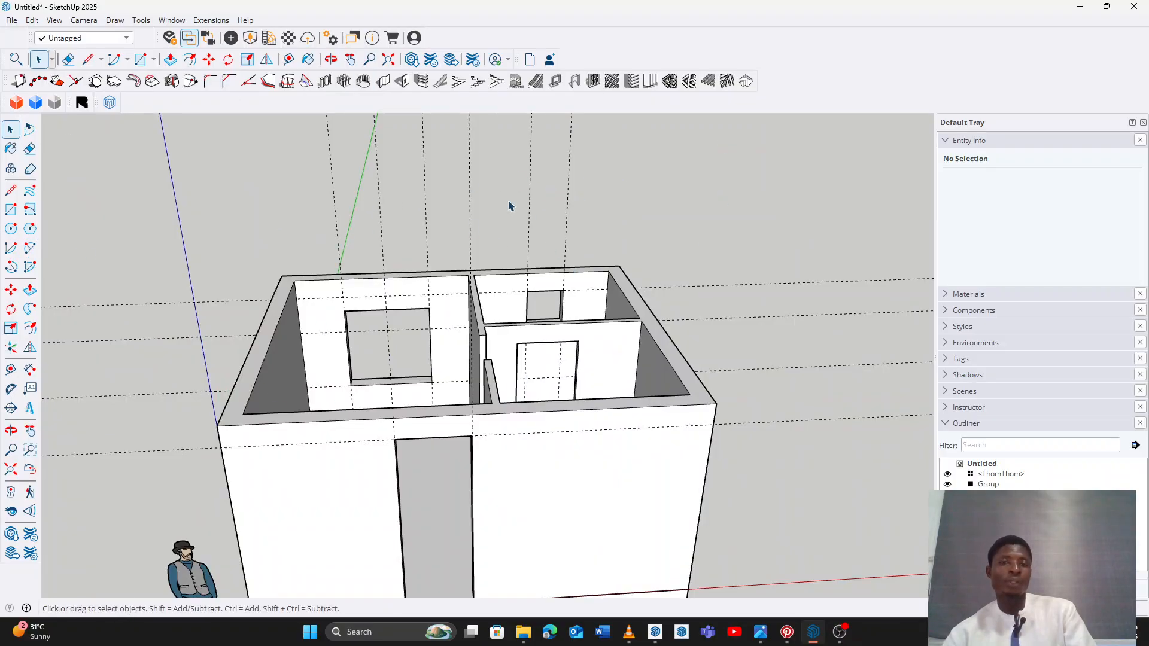
pyautogui.click(32, 21)
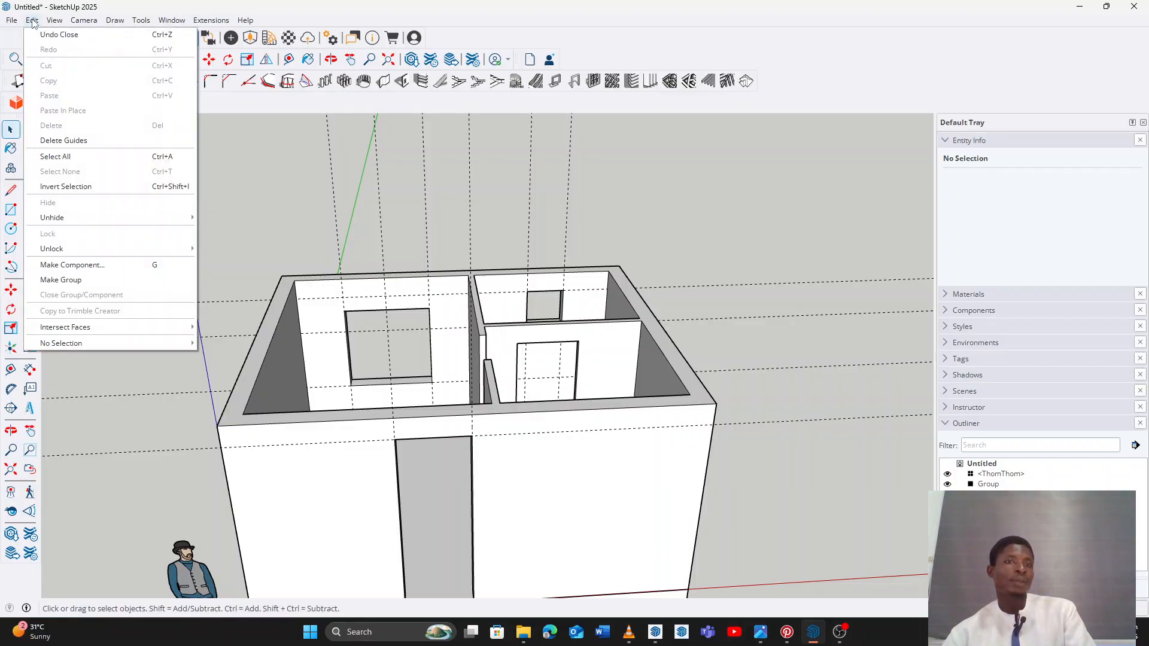
pyautogui.click(67, 142)
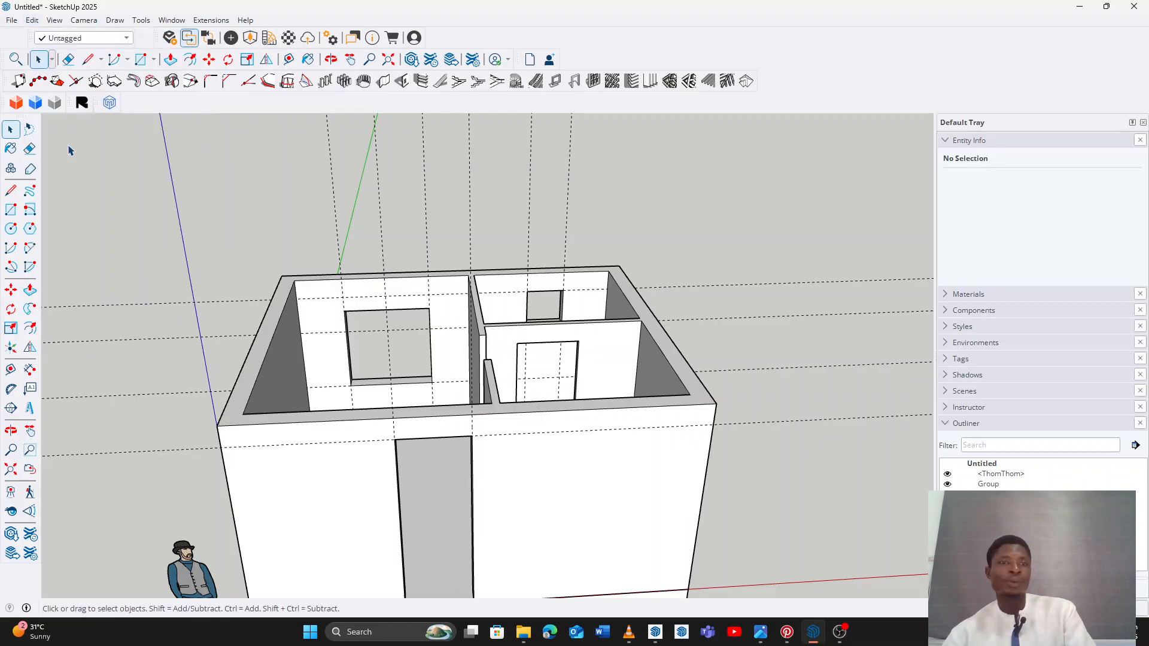
# Examine the house's walls, door openings and window openings from several angles
pyautogui.moveTo(398, 341); pyautogui.dragTo(624, 378, button='middle')
pyautogui.scroll(-2, 624, 378)
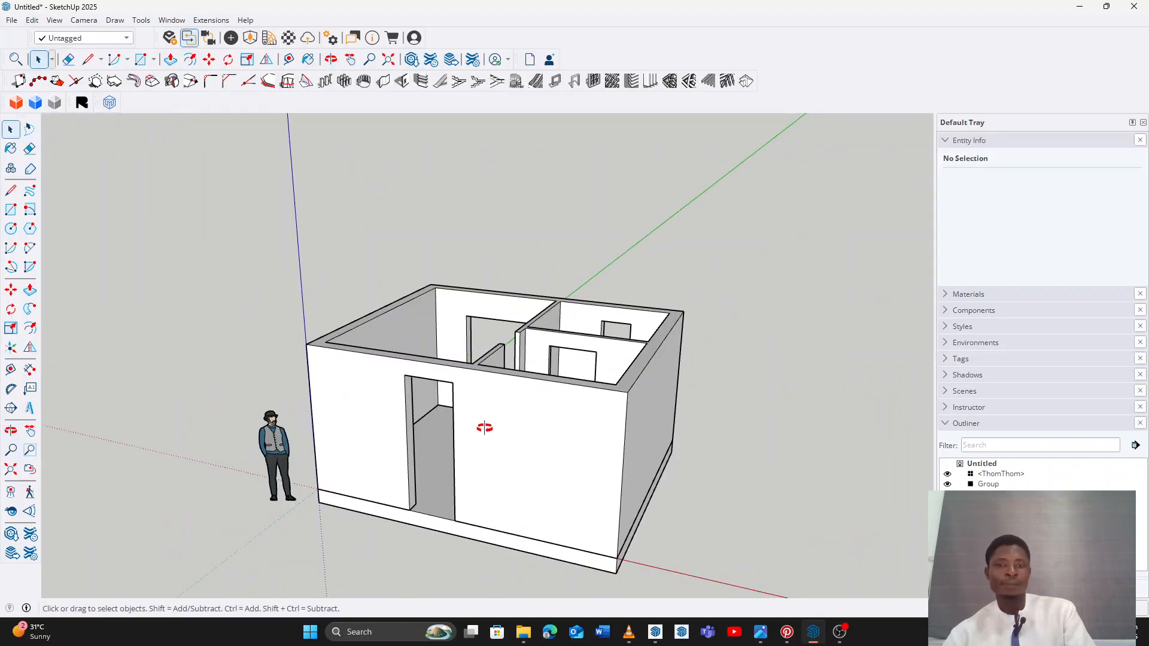
pyautogui.moveTo(485, 427); pyautogui.dragTo(410, 402, button='middle')
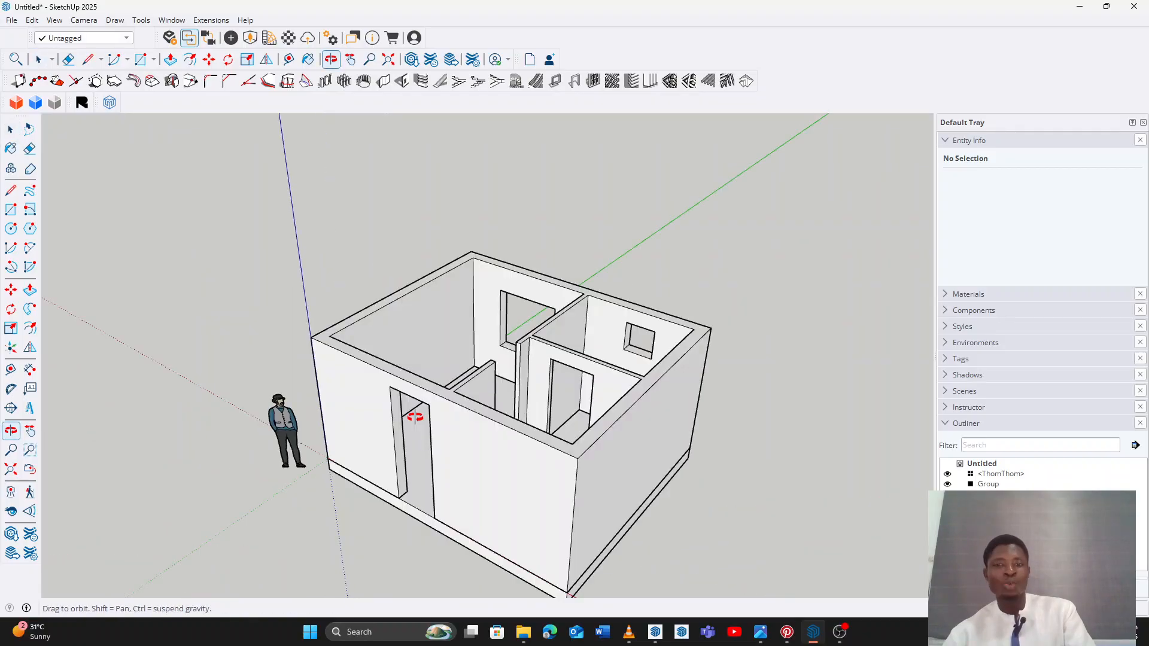
pyautogui.moveTo(703, 449); pyautogui.dragTo(617, 285, button='middle')
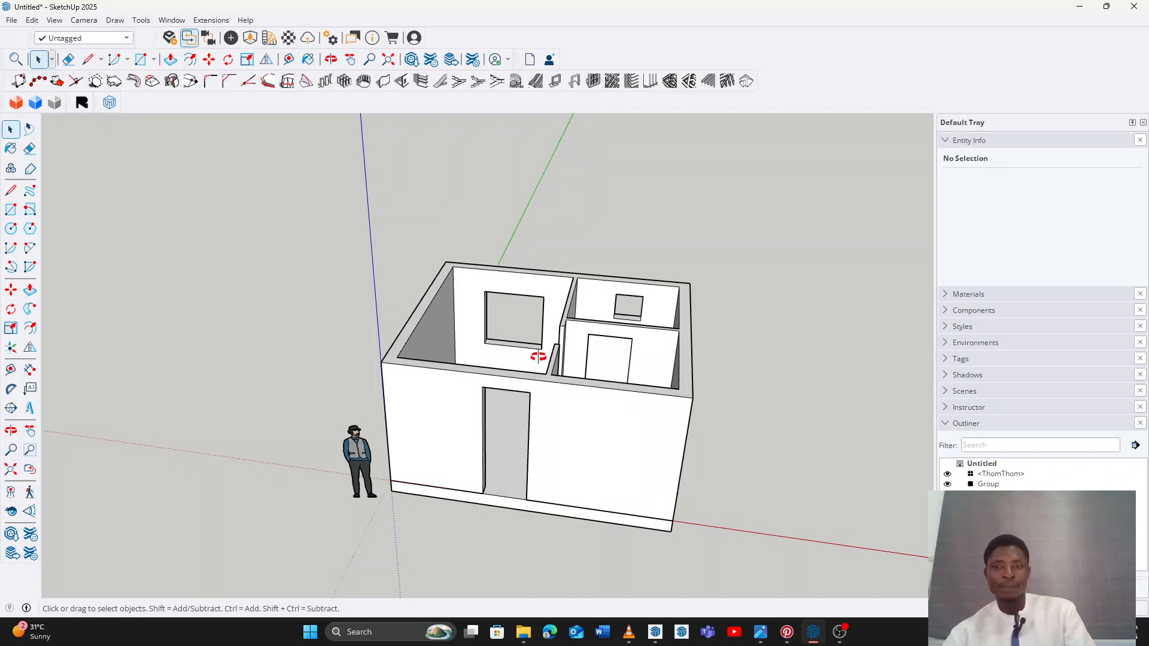
pyautogui.moveTo(500, 335); pyautogui.dragTo(610, 500, button='middle')
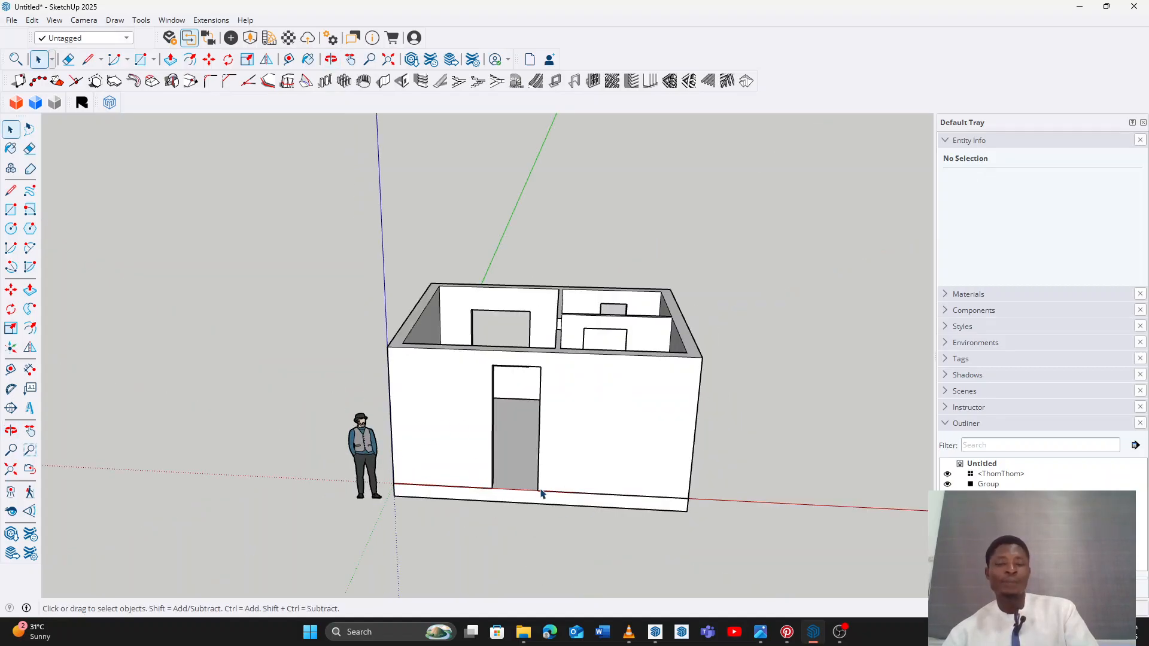
pyautogui.moveTo(586, 436); pyautogui.dragTo(589, 574, button='middle')
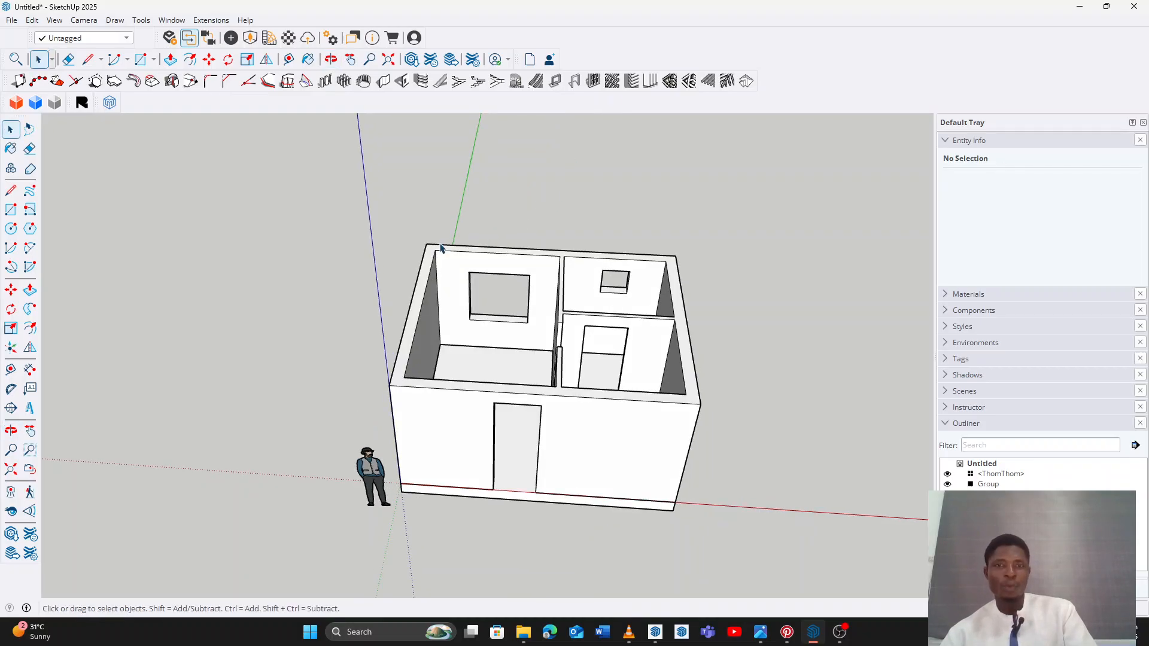
# Copy the floor slab group from its lower front corner to the walls' matching top corner, forming a roof slab
pyautogui.moveTo(681, 368); pyautogui.dragTo(526, 501, button='middle')
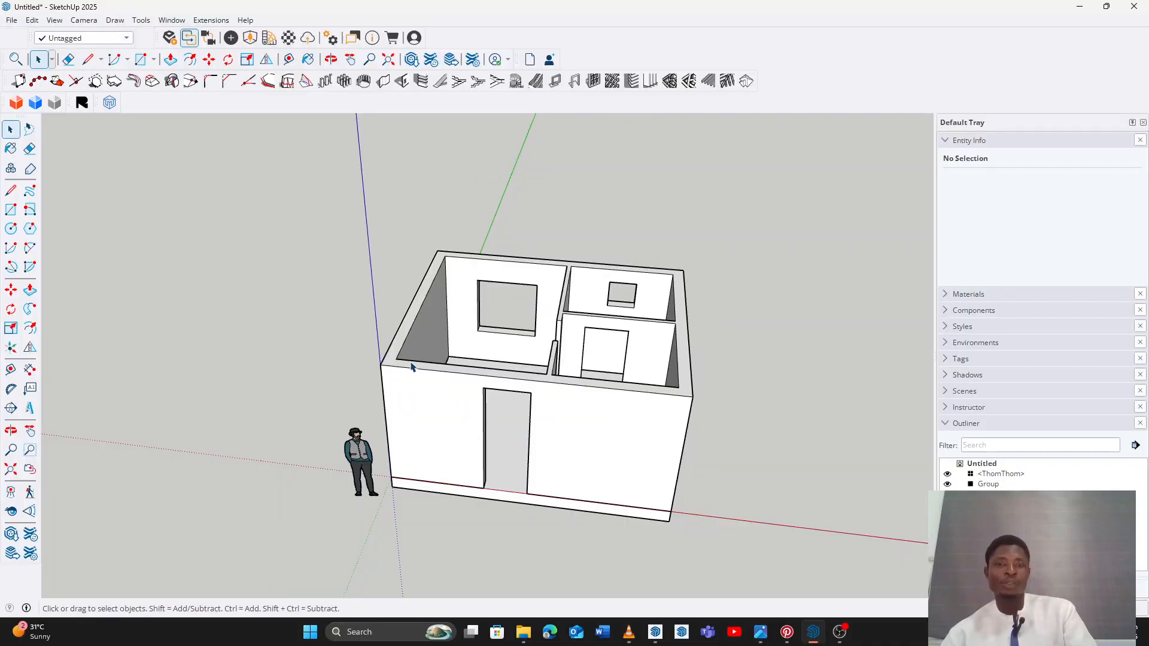
pyautogui.click(518, 501)
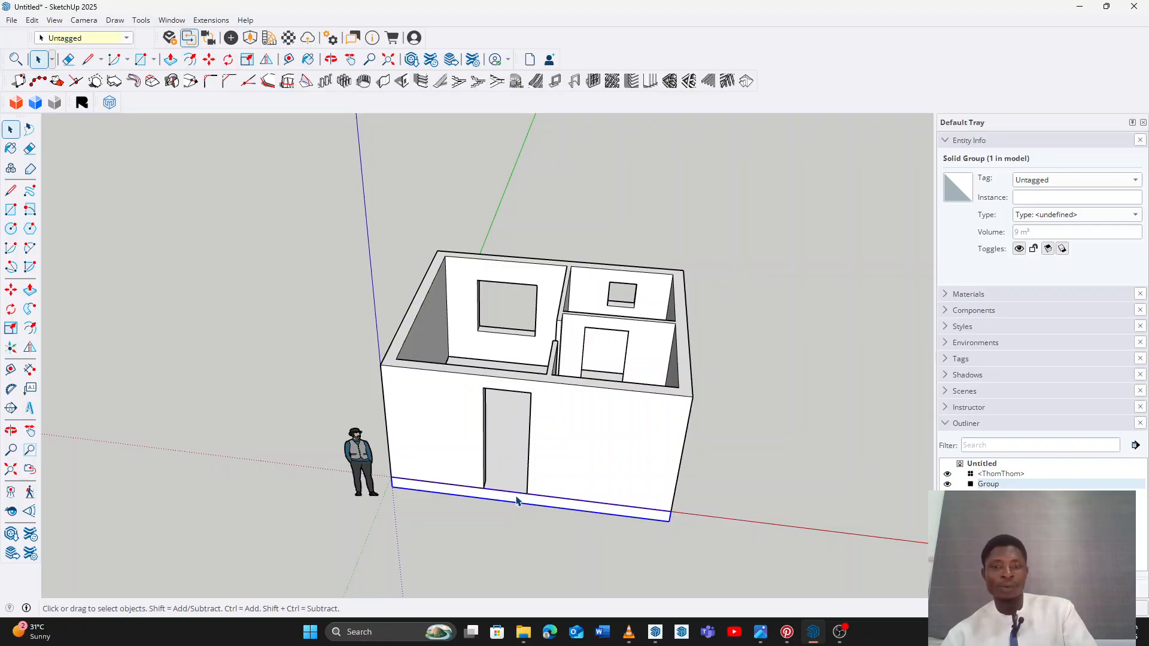
pyautogui.scroll(4, 518, 500)
pyautogui.scroll(-3, 518, 501)
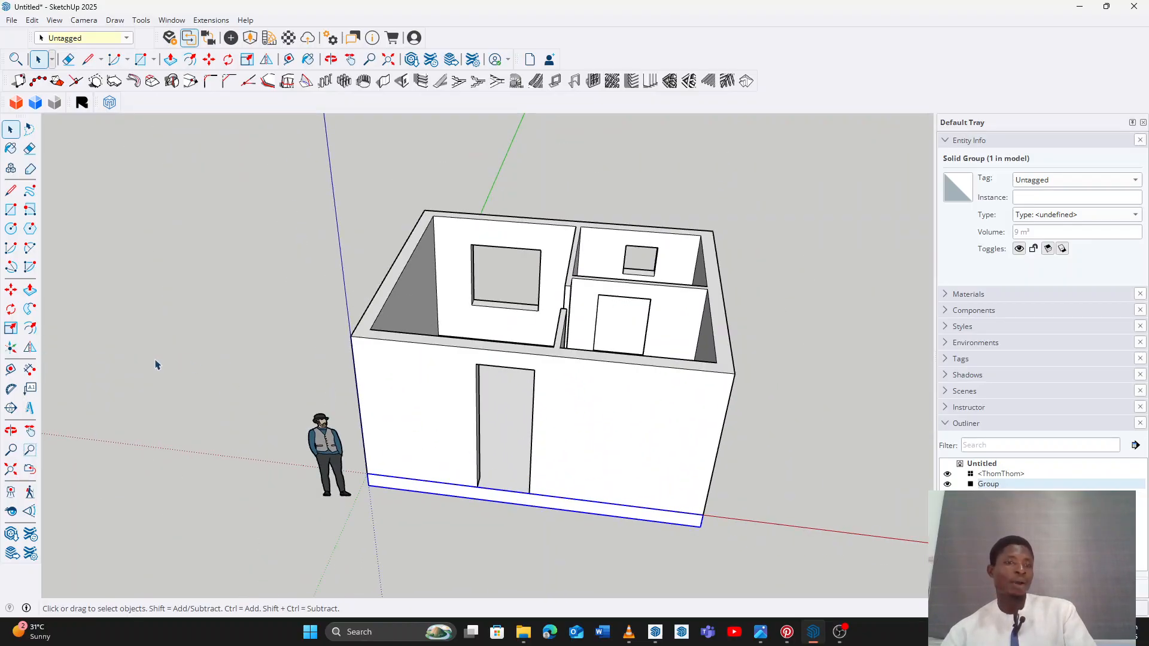
pyautogui.click(11, 290)
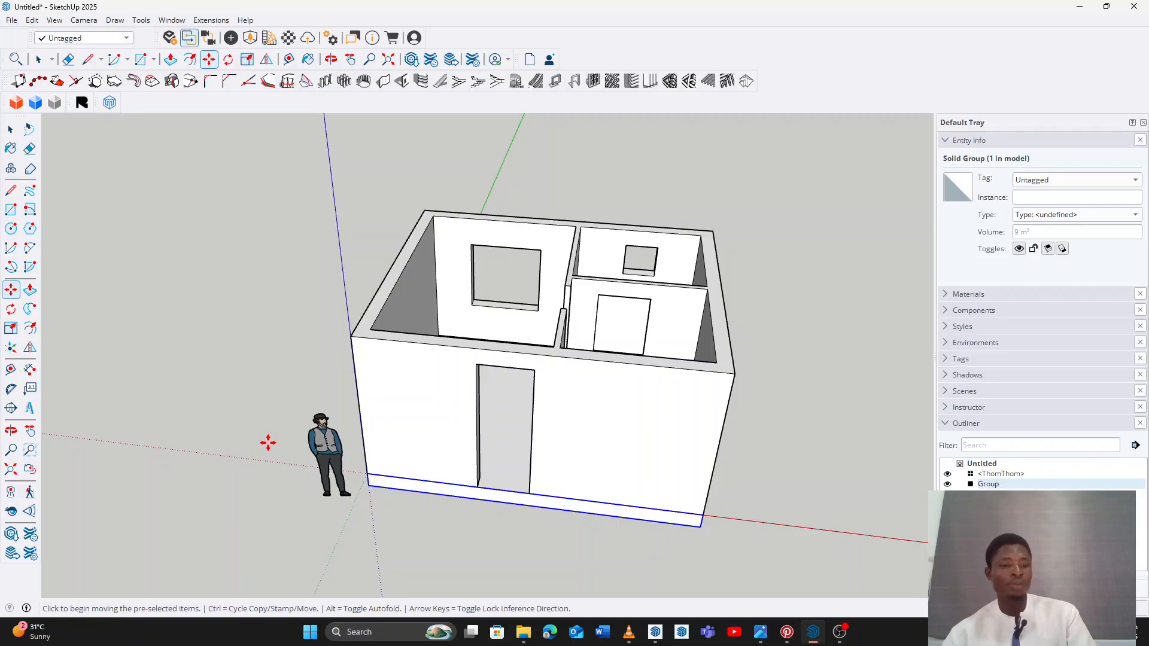
pyautogui.press('ctrl')
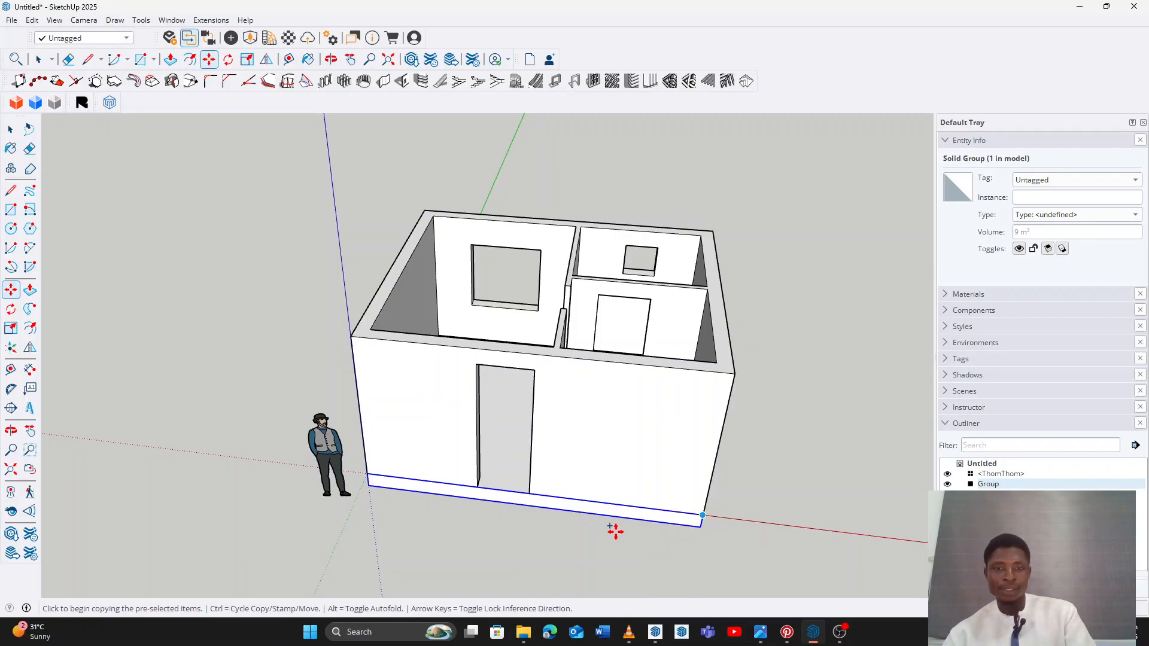
pyautogui.click(371, 486)
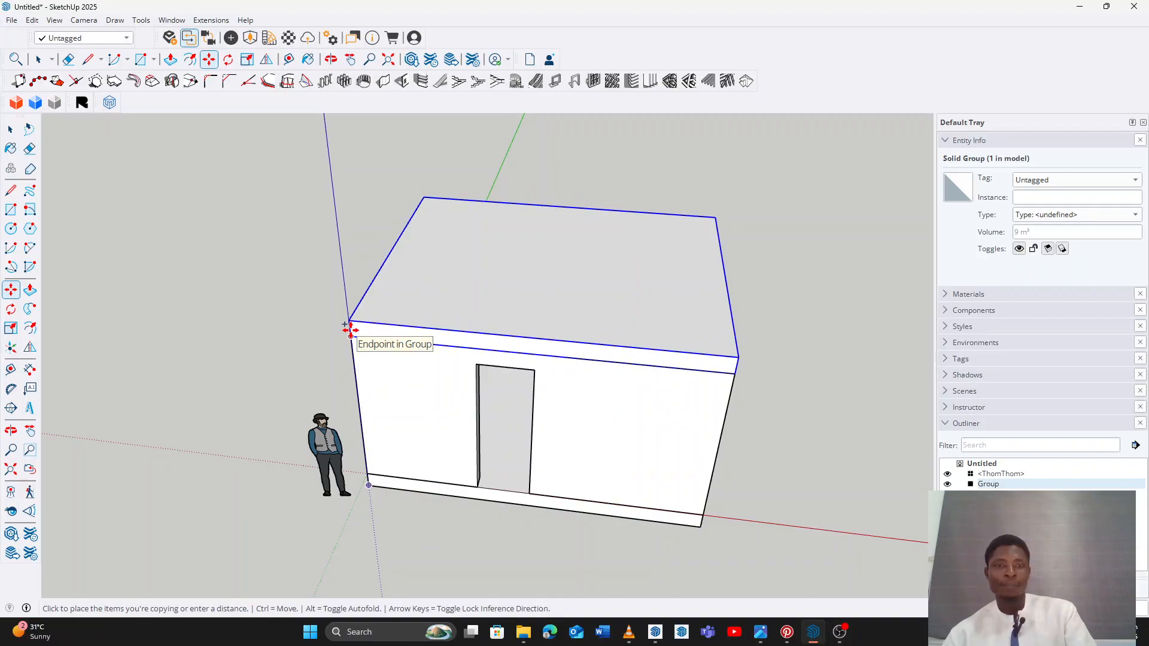
pyautogui.click(350, 329)
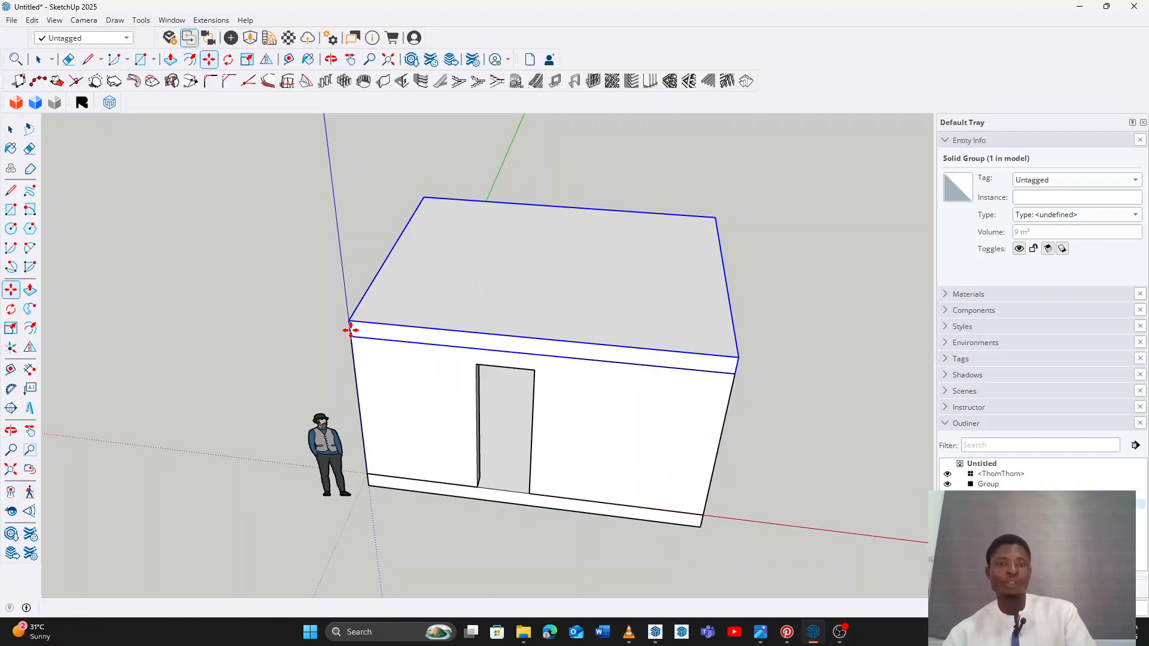
pyautogui.moveTo(557, 318); pyautogui.dragTo(577, 245, button='middle')
pyautogui.press('space')
pyautogui.click(741, 227)
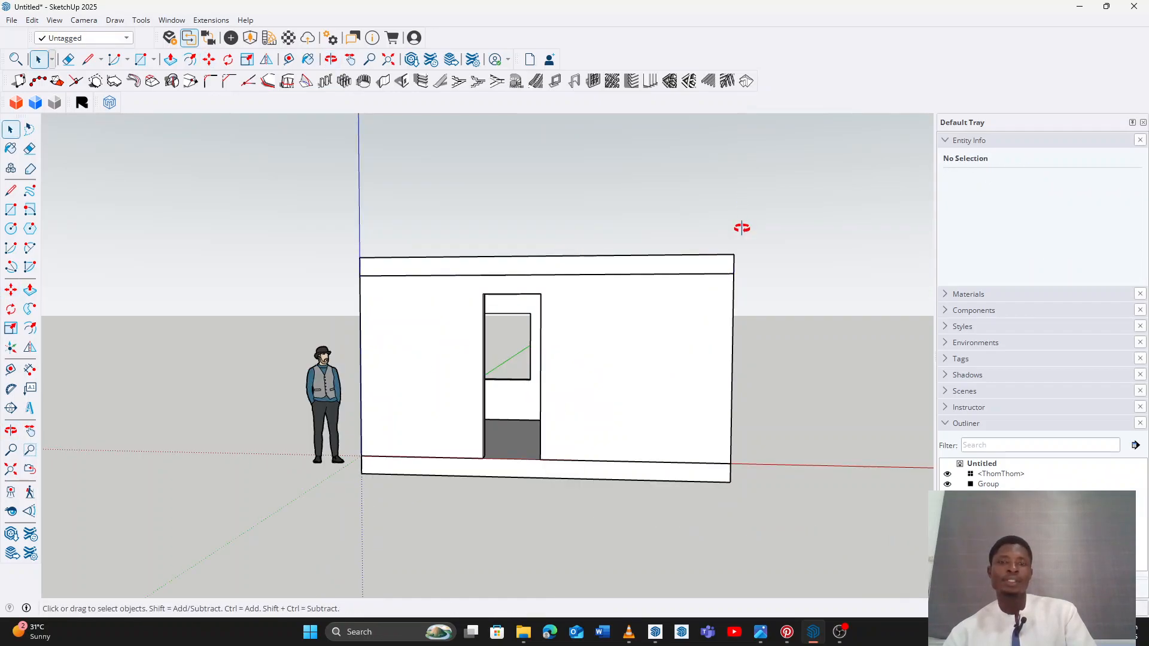
# Delete the roof slab group on top of the walls
pyautogui.moveTo(742, 228); pyautogui.dragTo(341, 351, button='middle')
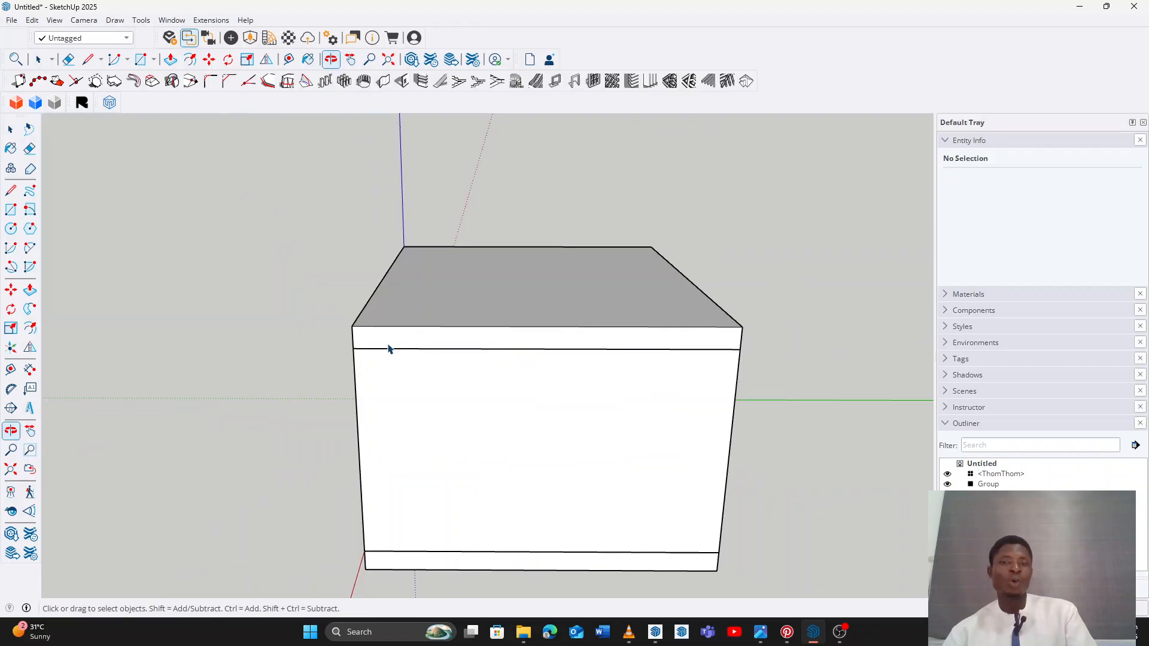
pyautogui.moveTo(286, 395); pyautogui.dragTo(588, 389, button='middle')
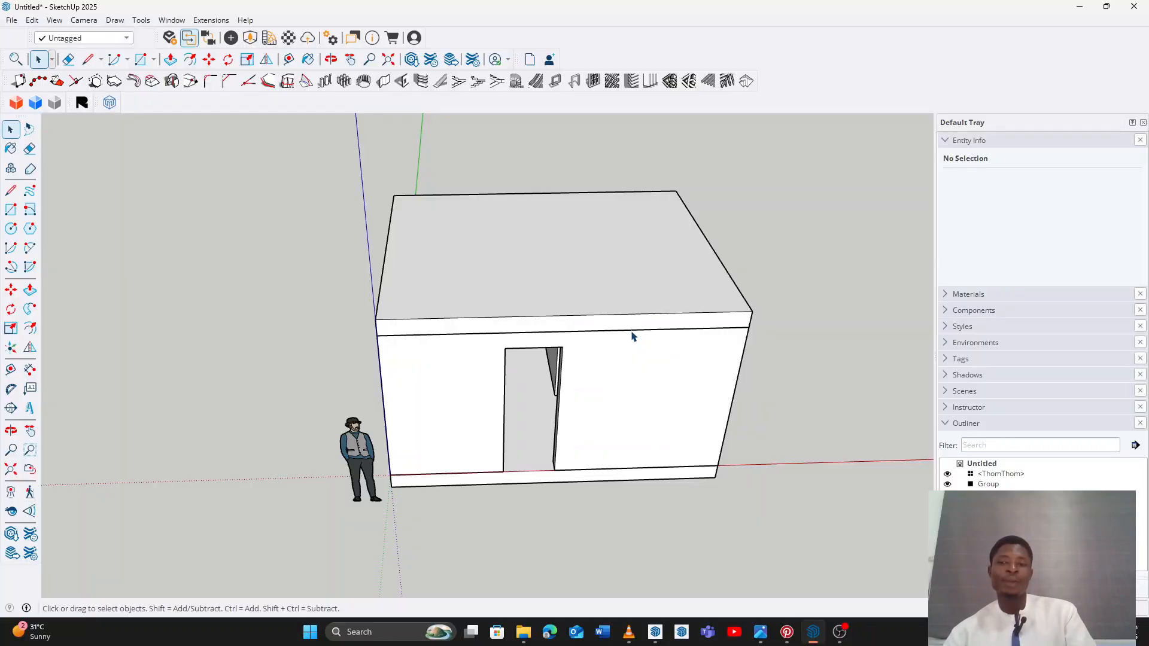
pyautogui.click(575, 317)
pyautogui.press('Delete')
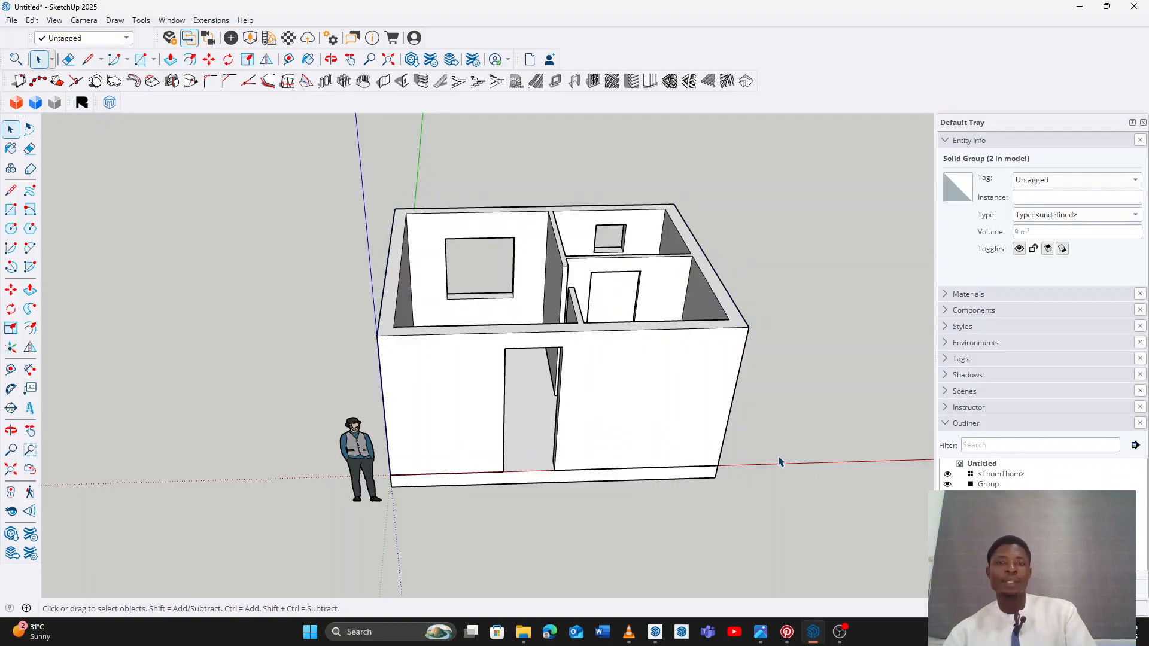
# Examine the rooms, partition walls and door and window openings of the open-topped house from above
pyautogui.press('o')
pyautogui.moveTo(733, 361); pyautogui.dragTo(715, 474)
pyautogui.press('space')
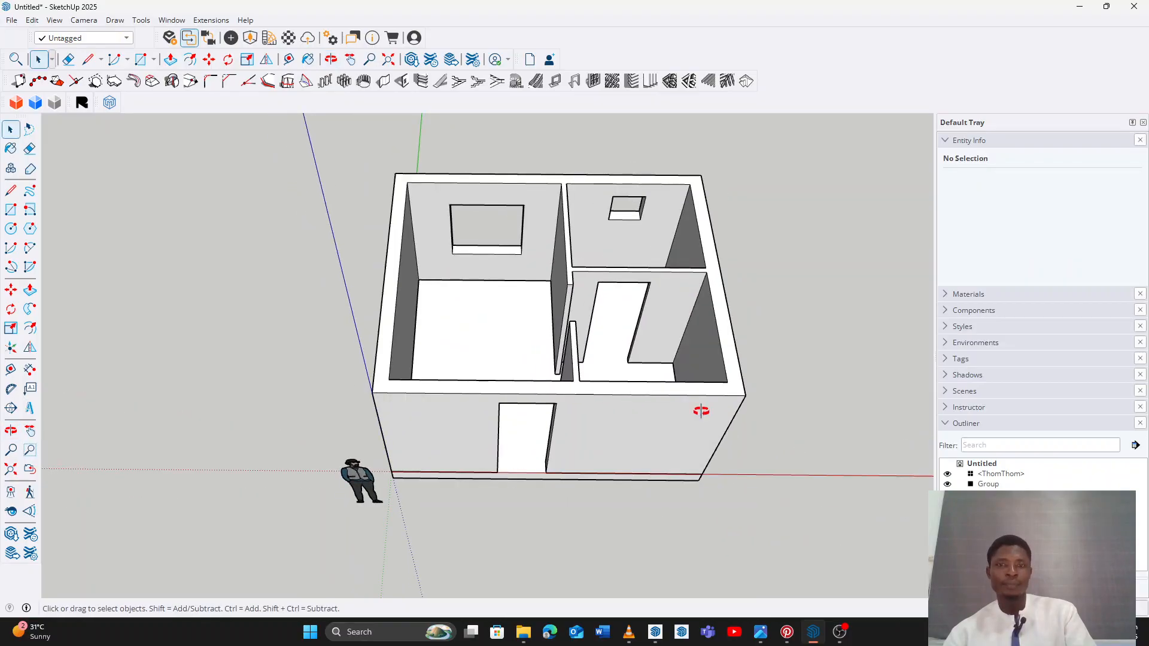
pyautogui.moveTo(701, 411); pyautogui.dragTo(505, 299, button='middle')
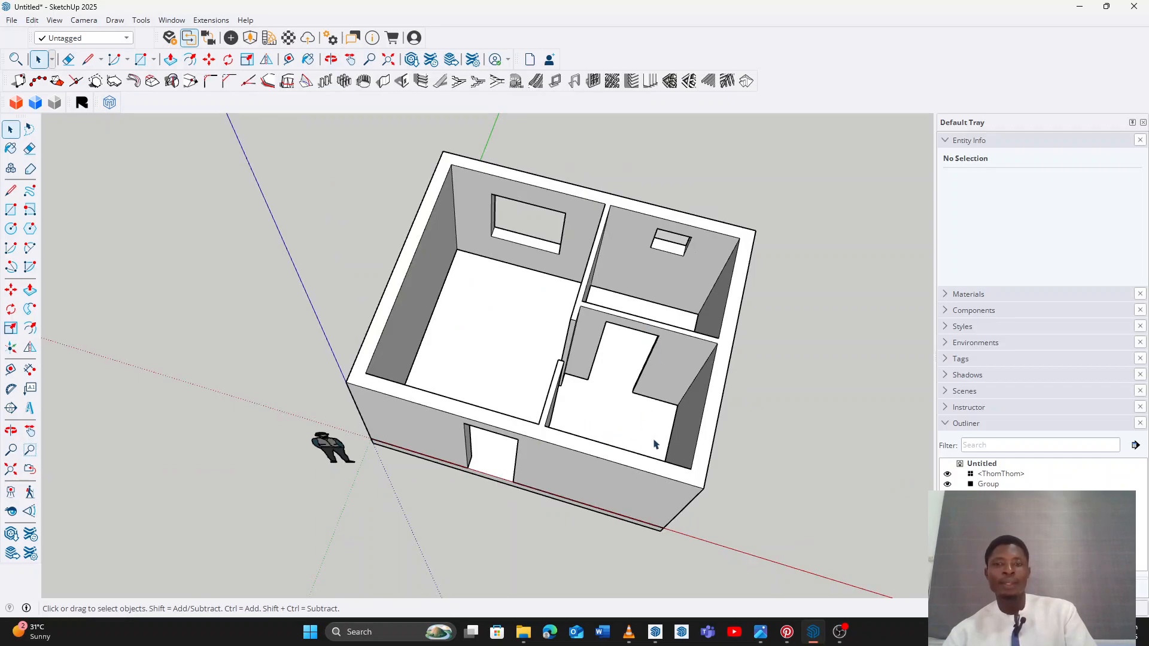
pyautogui.scroll(2, 655, 420)
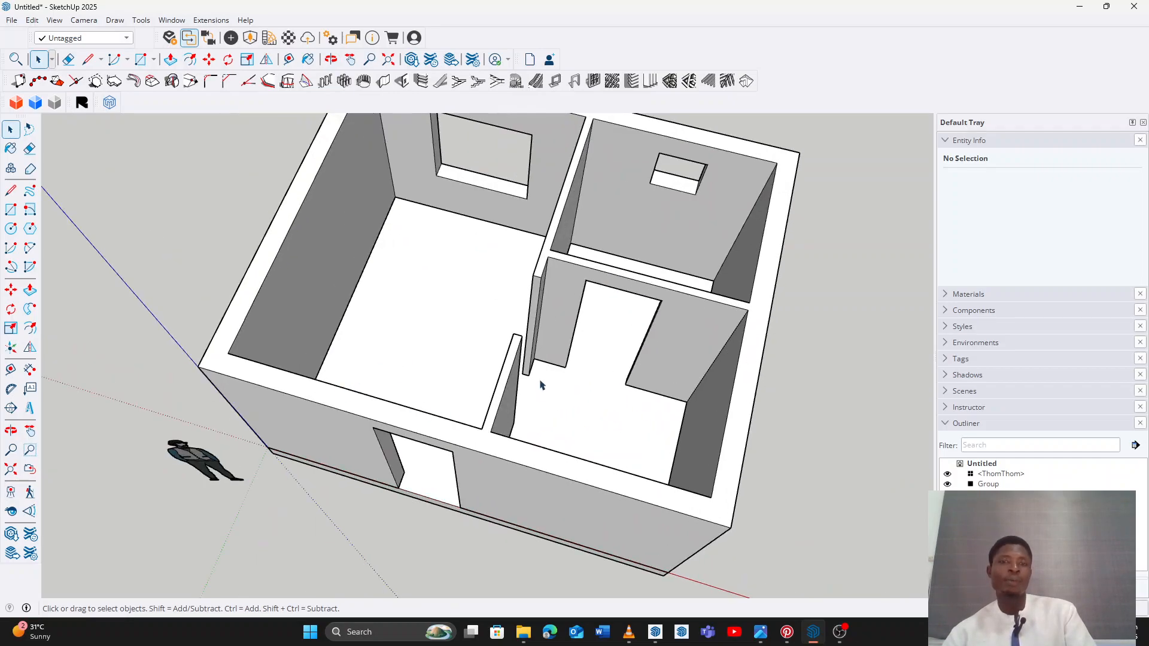
pyautogui.scroll(2, 461, 359)
pyautogui.scroll(-3, 458, 357)
pyautogui.moveTo(567, 417); pyautogui.dragTo(485, 392, button='middle')
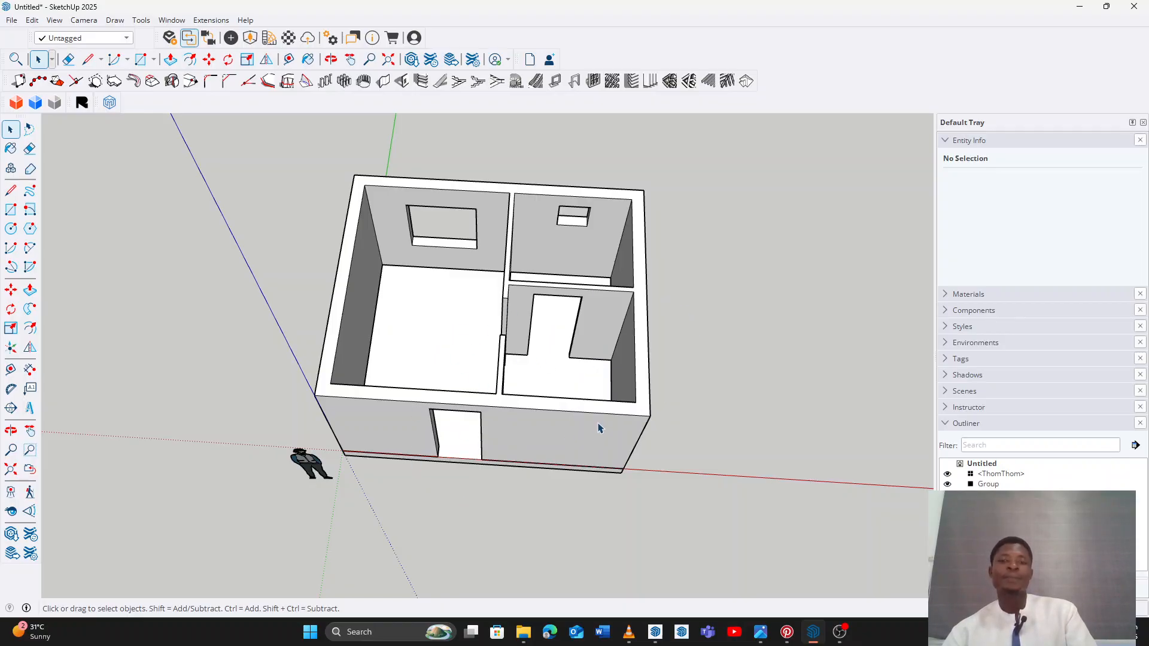
pyautogui.press('o')
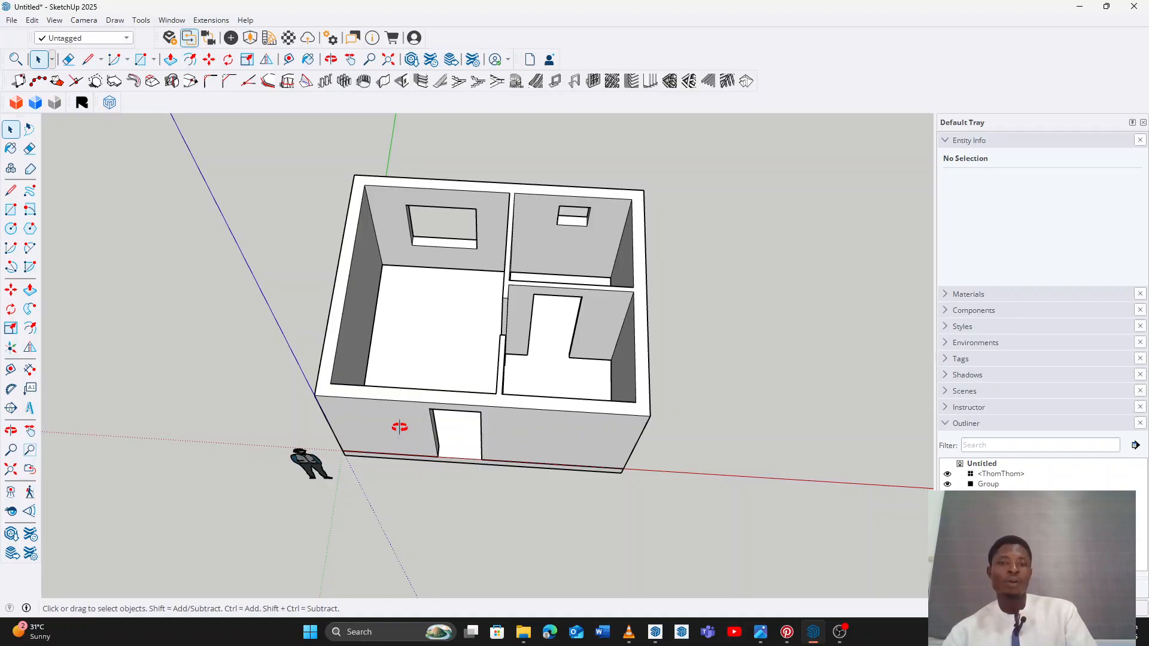
pyautogui.moveTo(528, 385); pyautogui.dragTo(534, 390)
pyautogui.press('space')
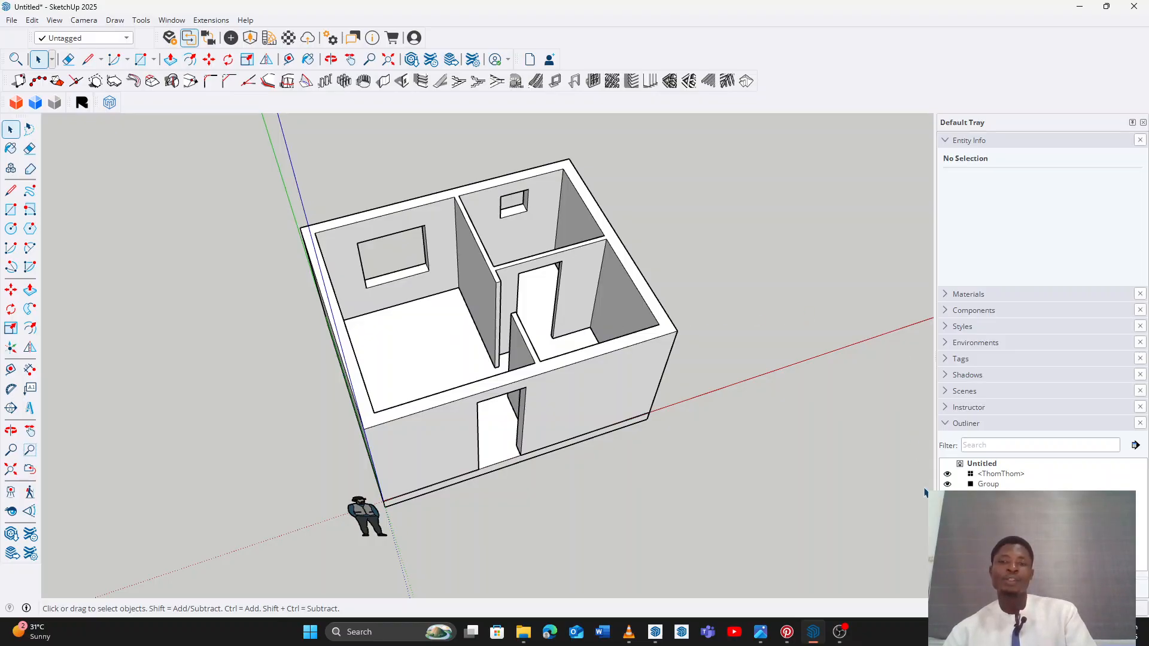
# Undo the deletion of the roof slab
pyautogui.hotkey('ctrl', 'z')
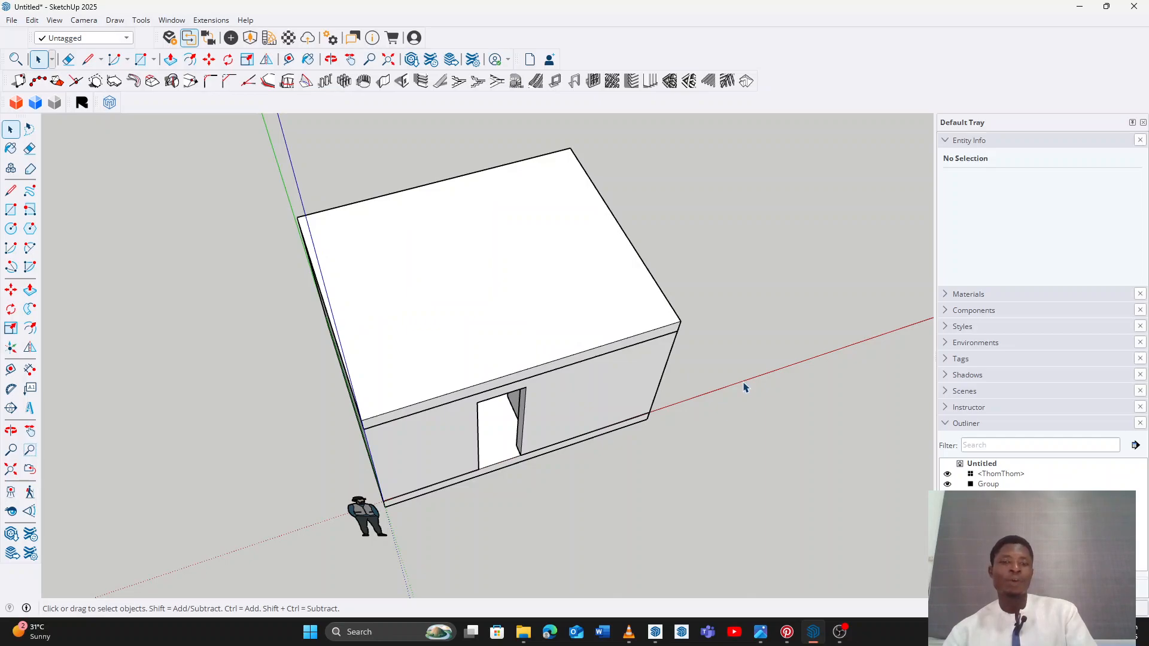
pyautogui.moveTo(587, 512); pyautogui.dragTo(518, 410, button='middle')
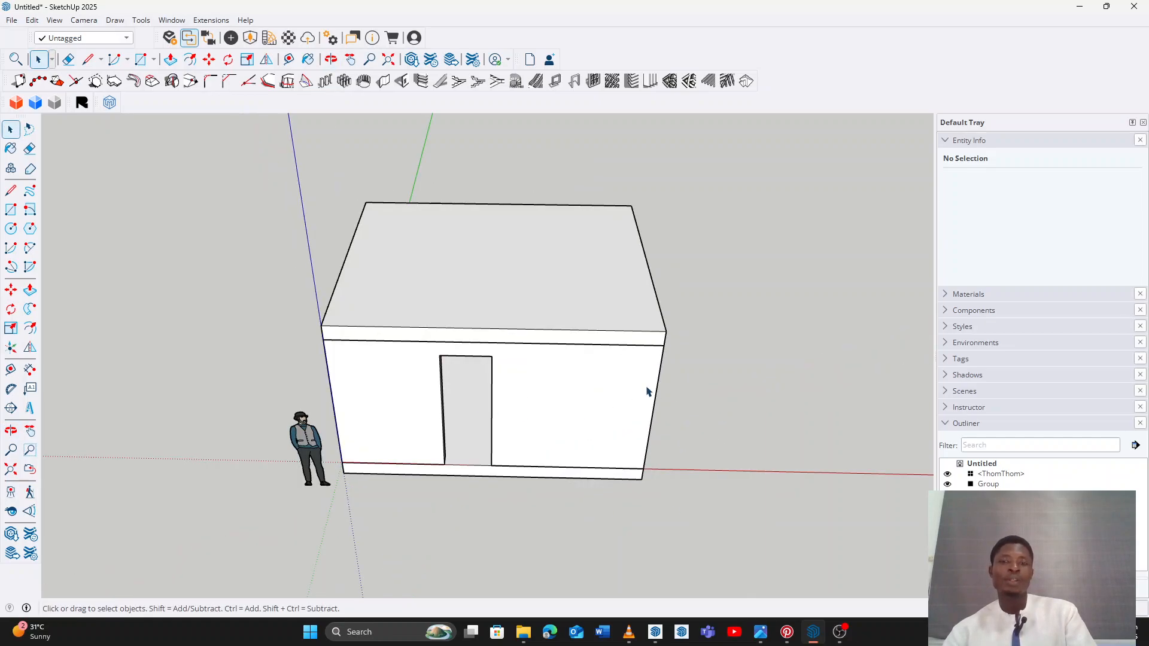
pyautogui.moveTo(647, 392); pyautogui.dragTo(533, 431, button='middle')
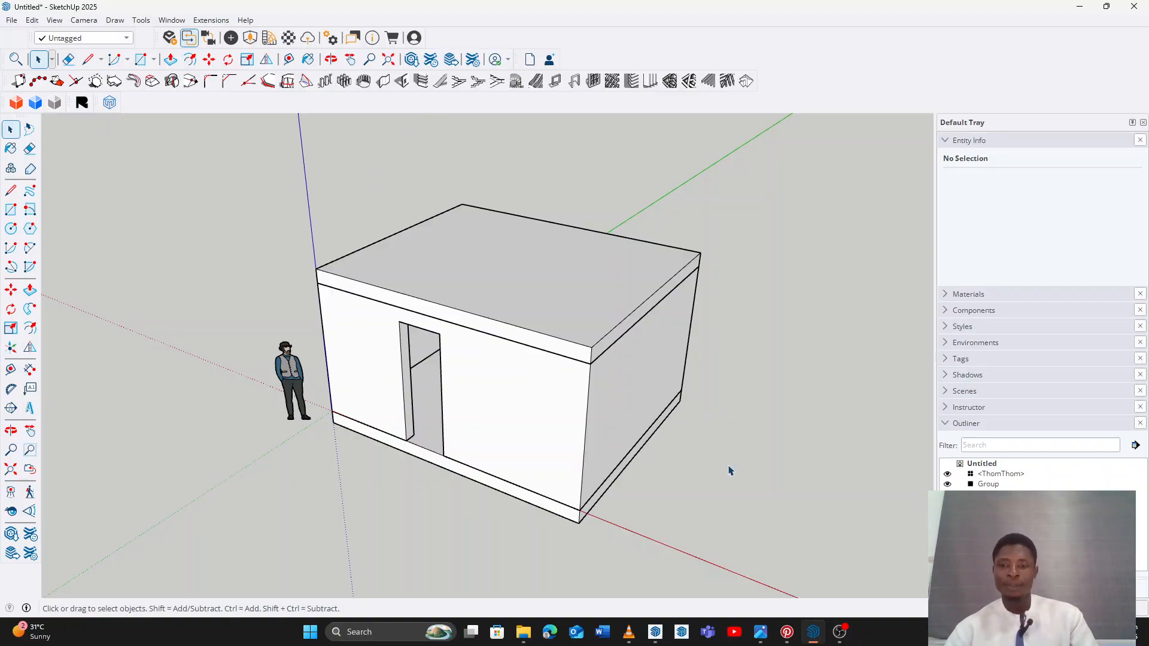
pyautogui.click(840, 632)
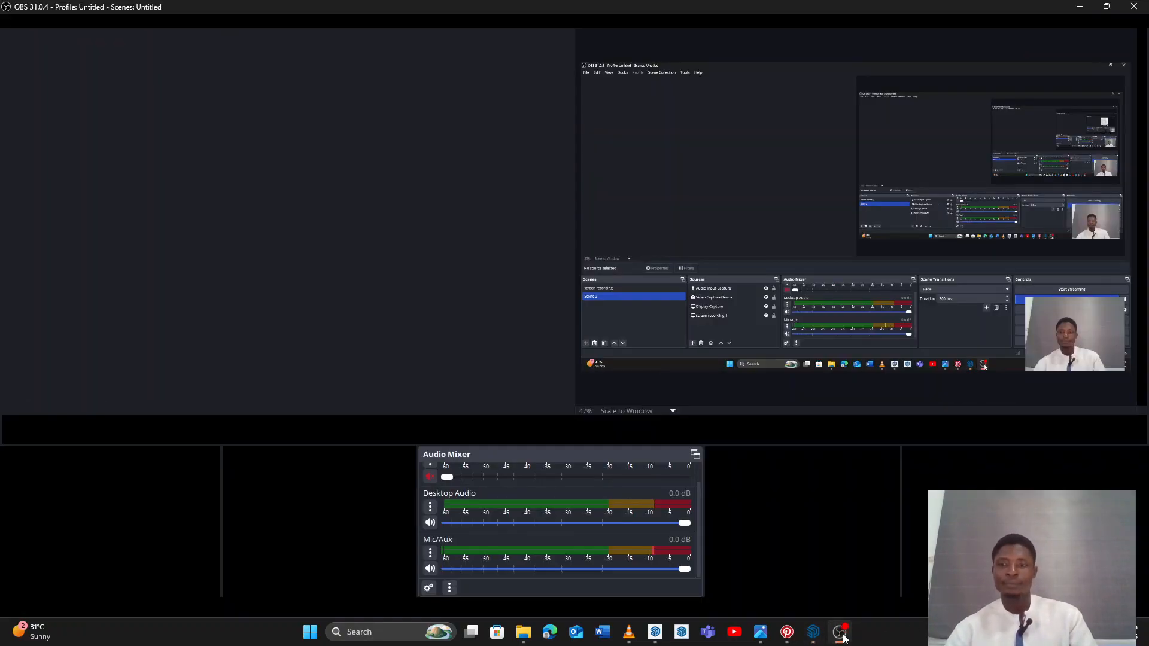